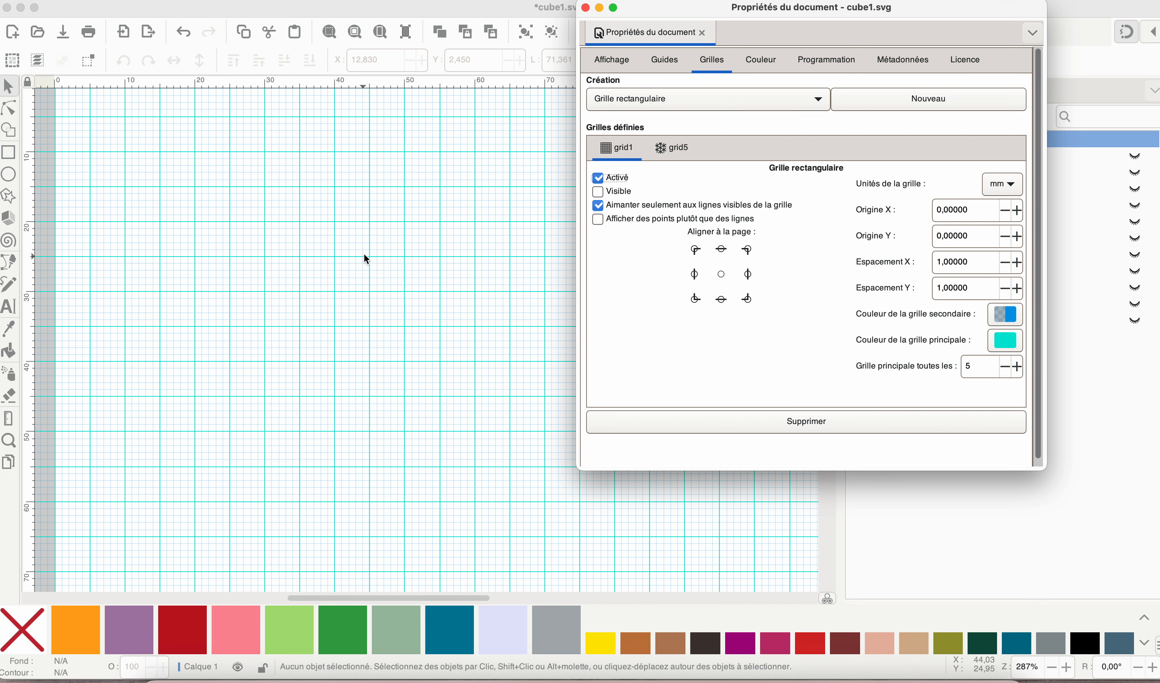
- Disable the rectangular grid grid1 and enable the axonometric grid grid5
{"action": "left_click", "coordinate": [600, 180]}
{"action": "left_click", "coordinate": [674, 149]}
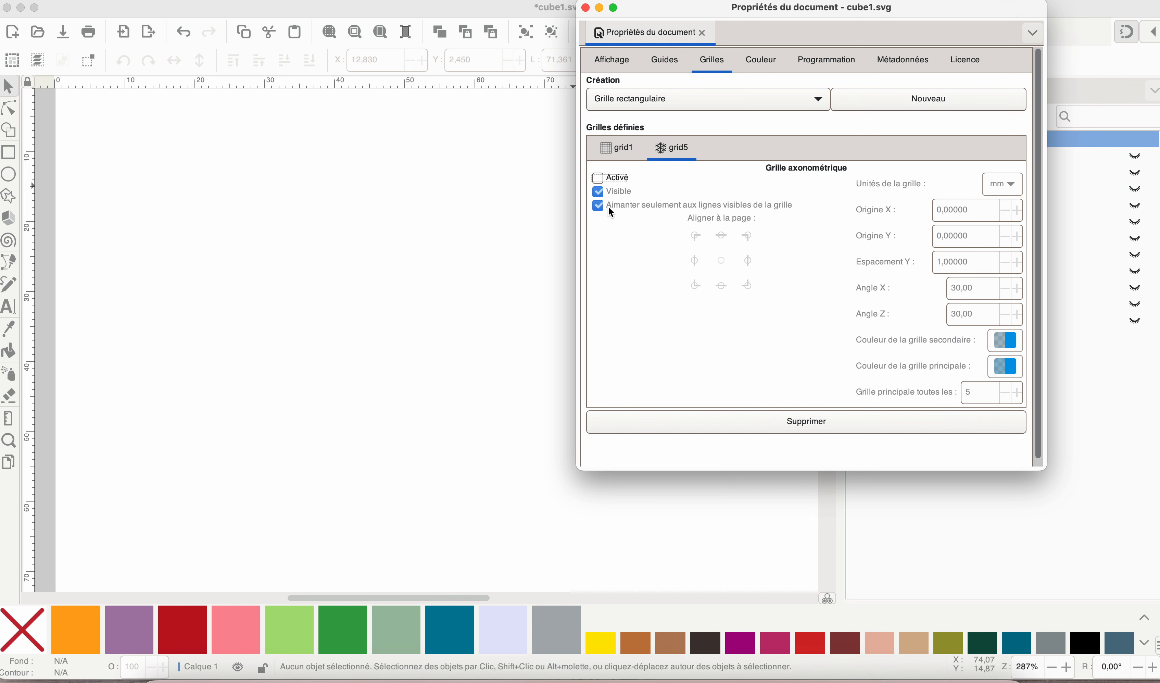
{"action": "left_click", "coordinate": [598, 180]}
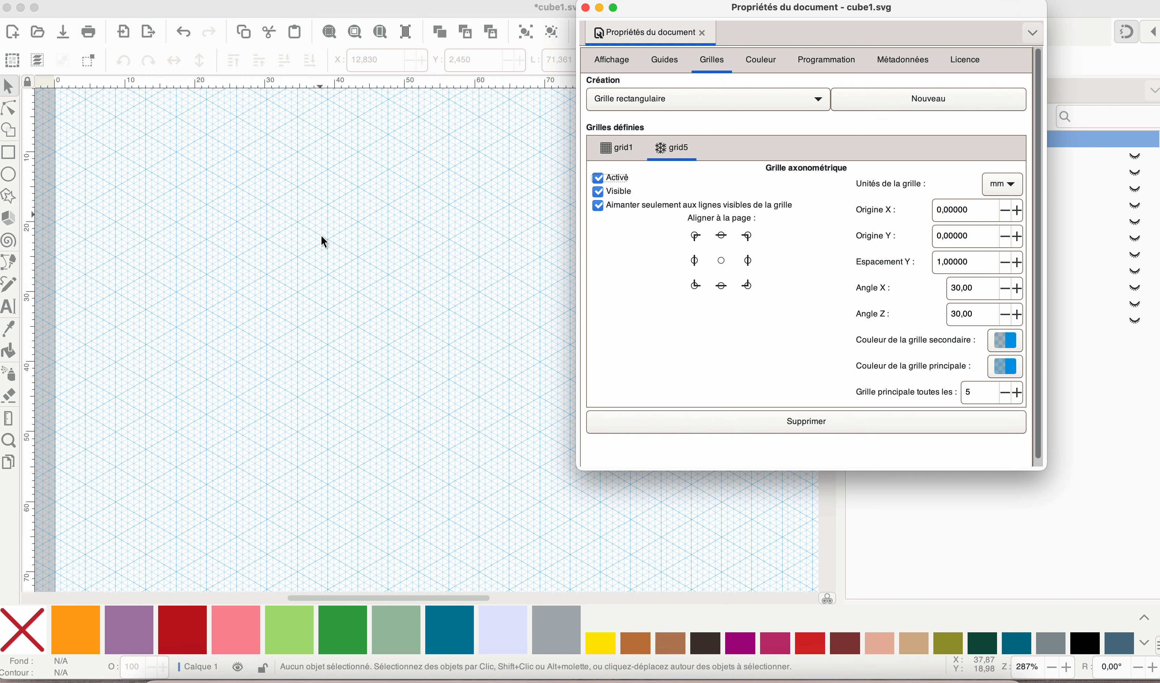
{"action": "scroll", "coordinate": [319, 351], "scroll_direction": "down", "scroll_amount": 3}
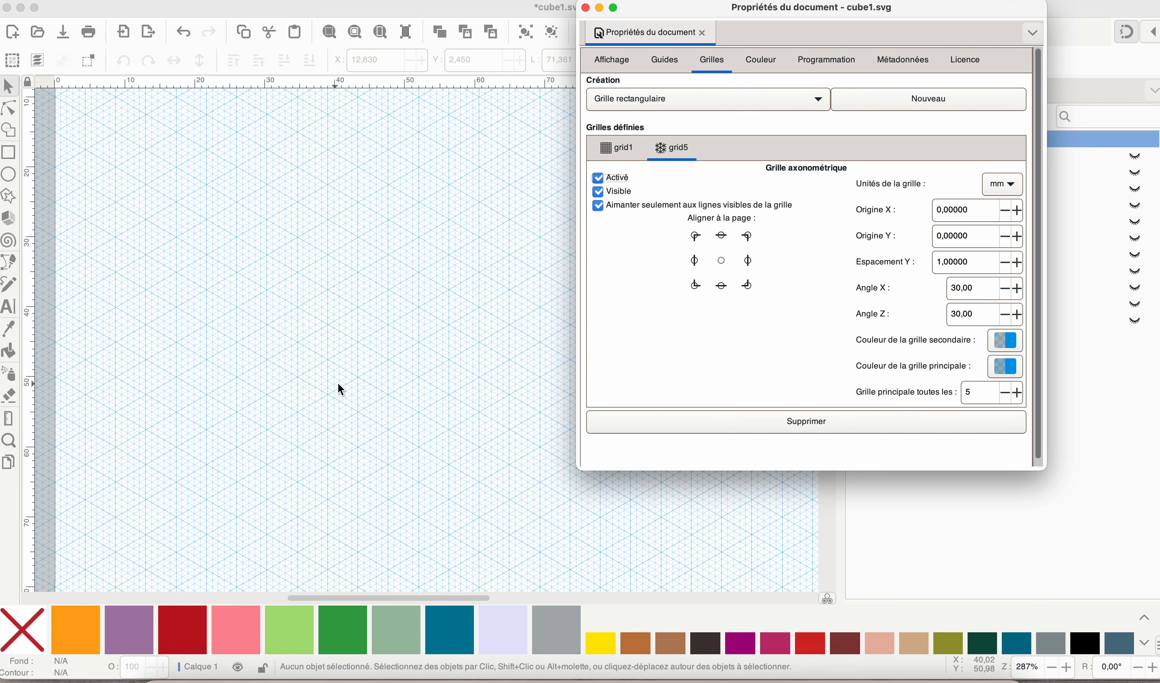
{"action": "scroll", "coordinate": [420, 328], "scroll_direction": "up", "scroll_amount": 3}
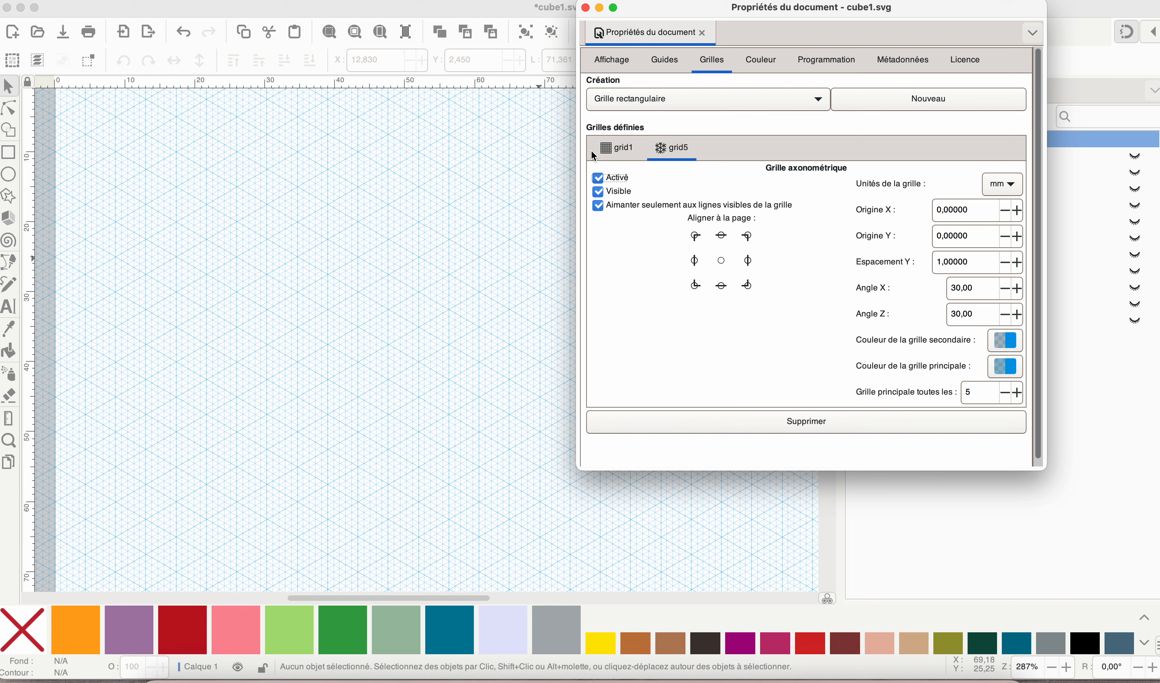
- Turn the rectangular grid on over the axonometric grid, and turn it off again
{"action": "left_click", "coordinate": [611, 155]}
{"action": "left_click", "coordinate": [604, 179]}
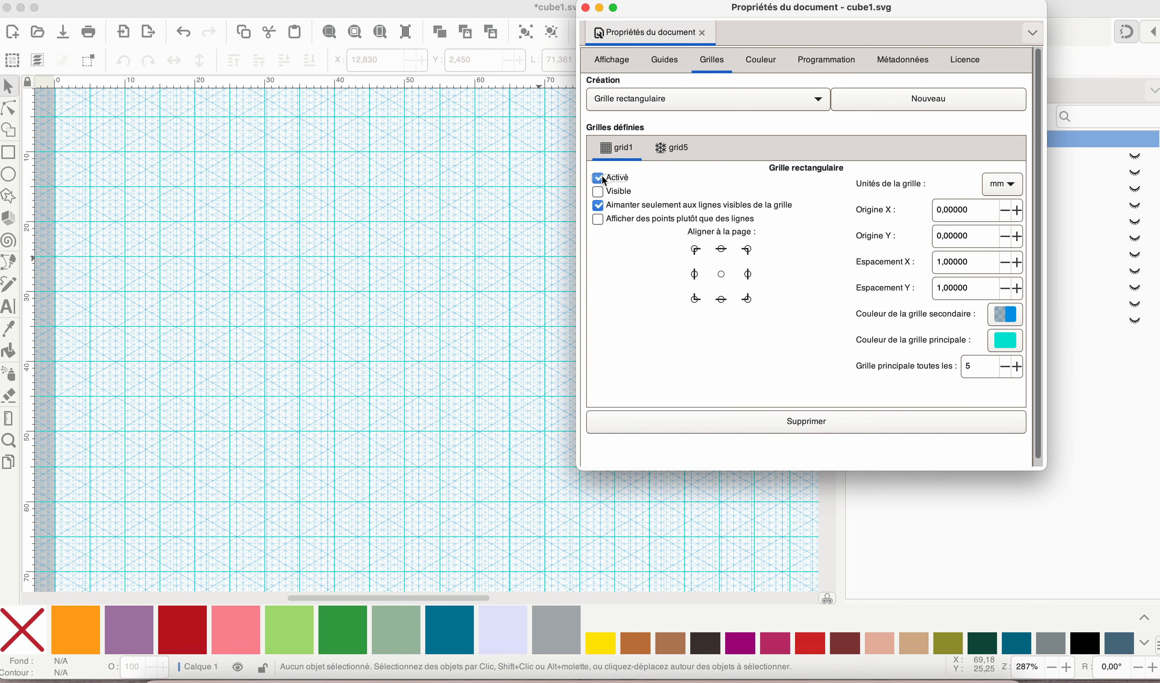
{"action": "left_click", "coordinate": [605, 179]}
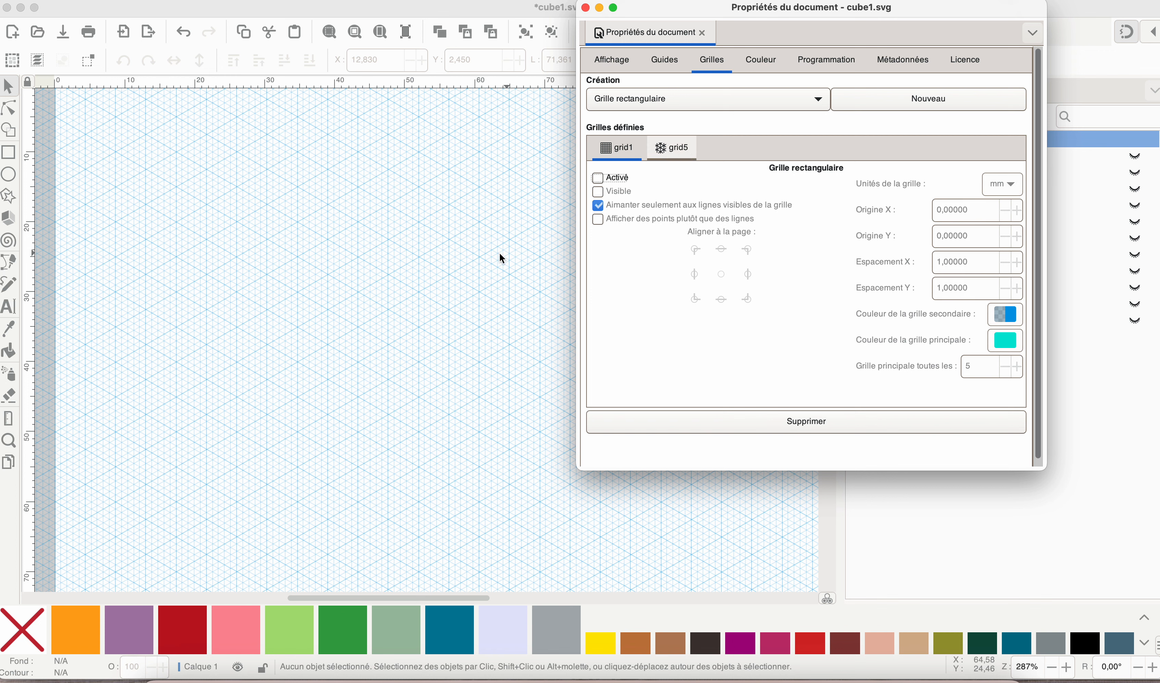
- Review the axonometric grid's settings and close the document properties
{"action": "left_click", "coordinate": [686, 149]}
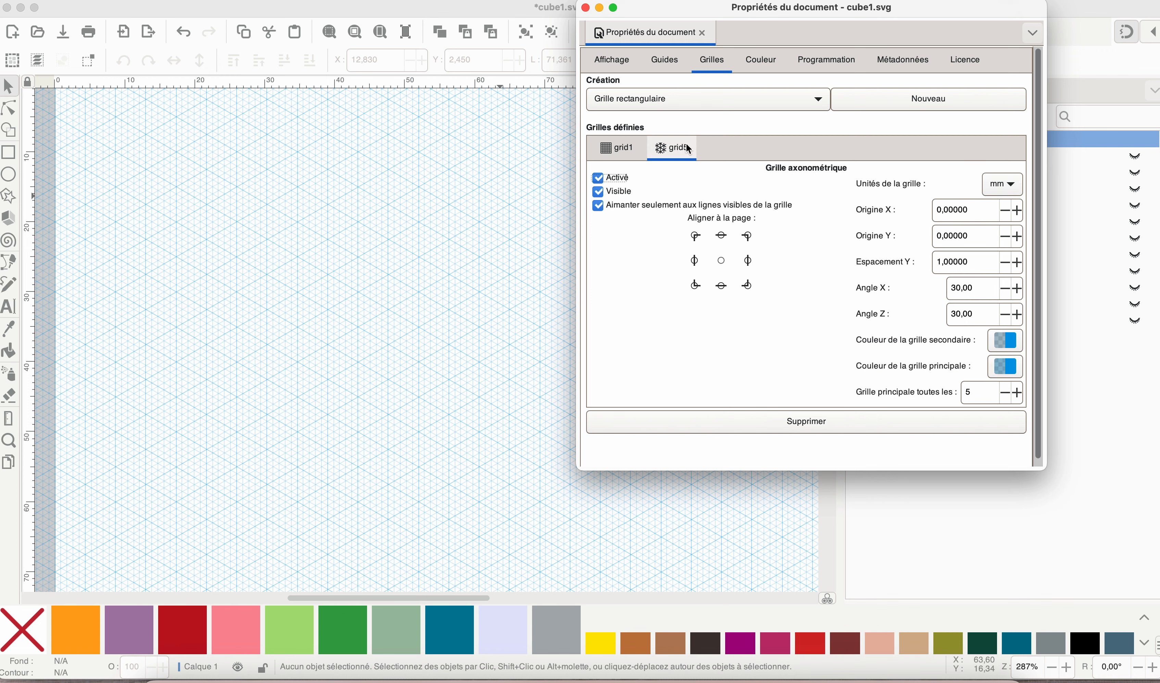
{"action": "scroll", "coordinate": [414, 232], "scroll_direction": "down", "scroll_amount": 3}
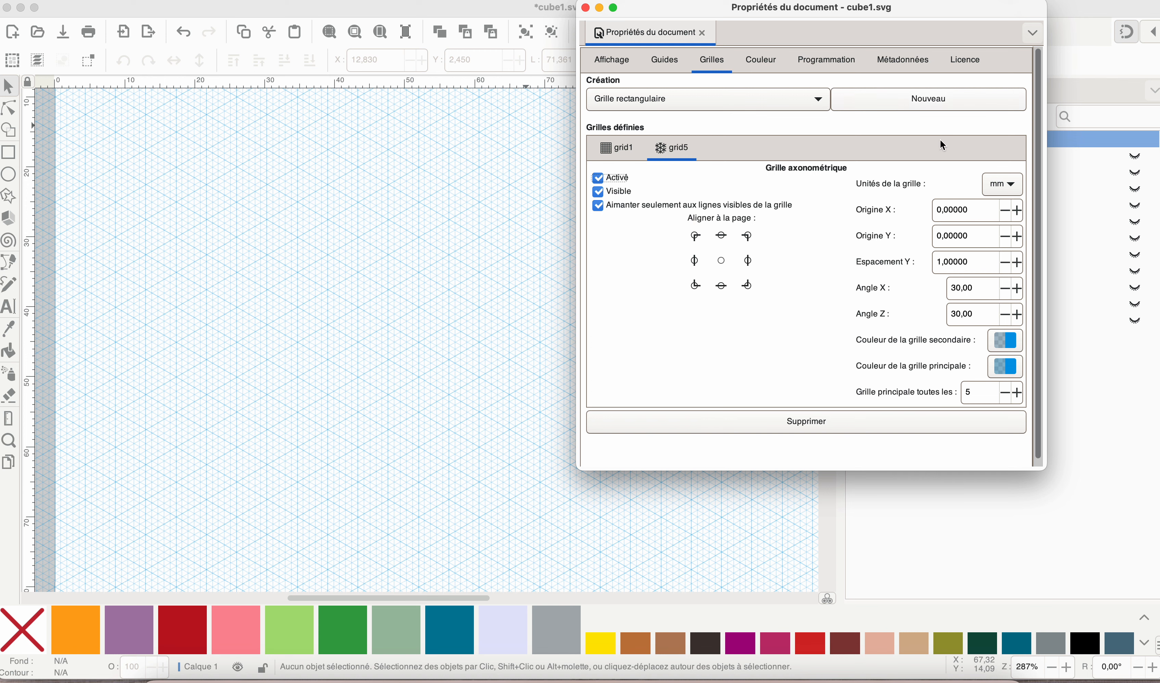
{"action": "left_click", "coordinate": [585, 8]}
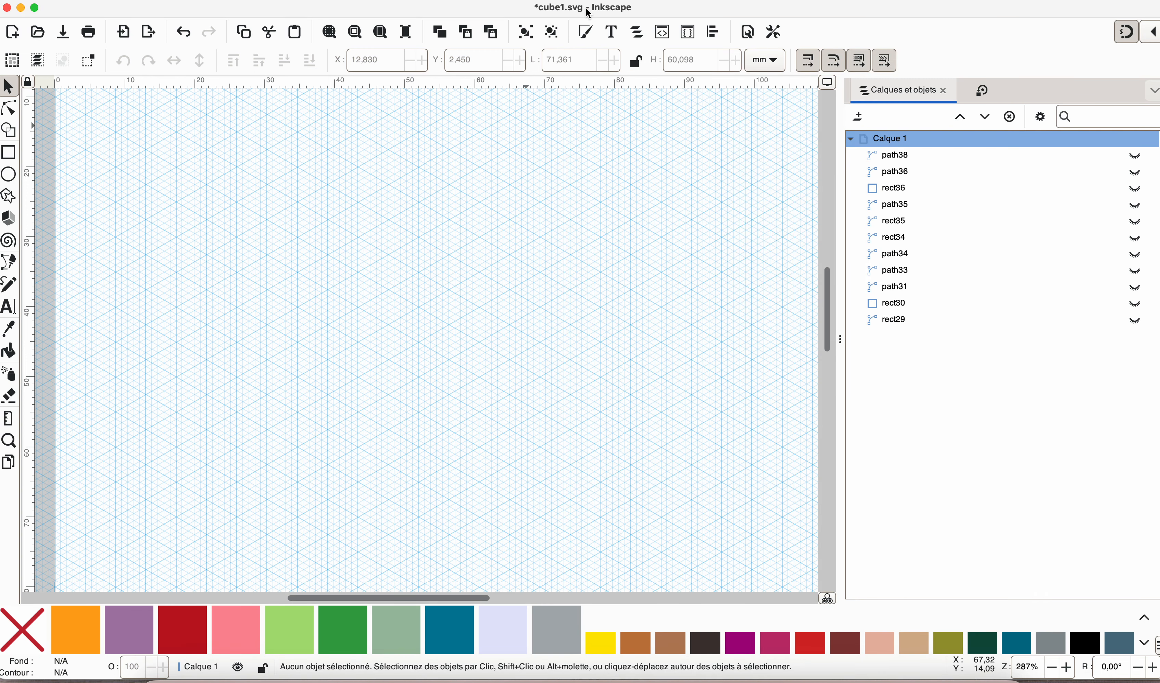
- Select all the hidden objects in Calque 1, from path38 to rect29, and make them visible
{"action": "scroll", "coordinate": [522, 385], "scroll_direction": "up", "scroll_amount": 3}
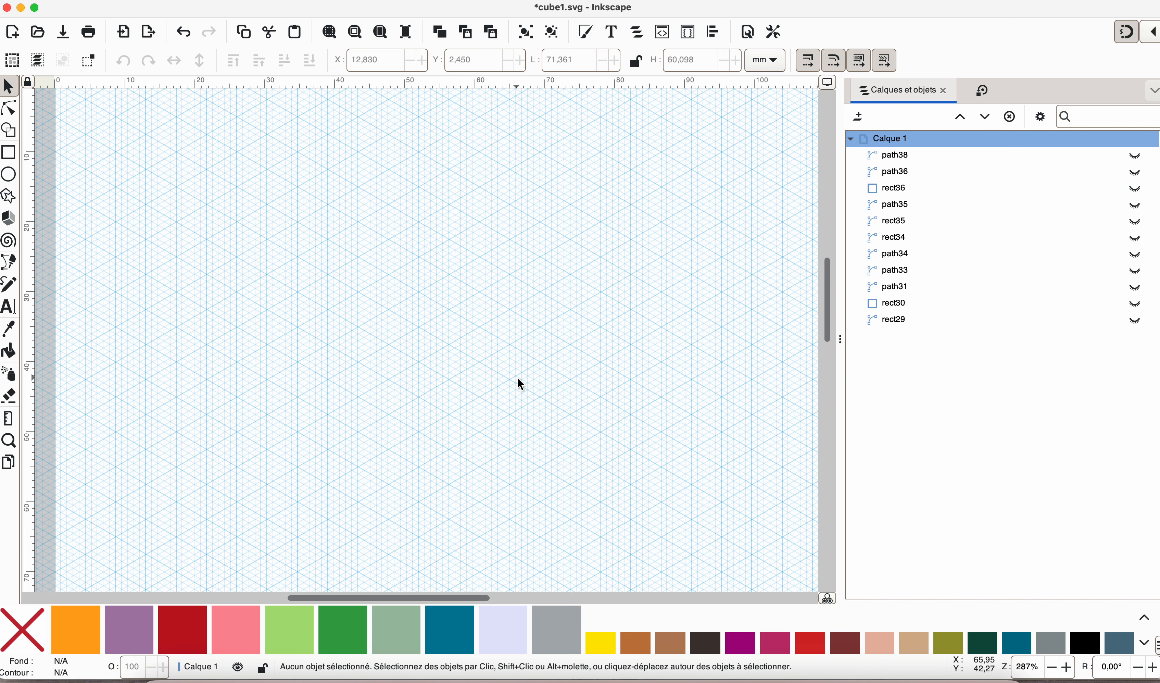
{"action": "scroll", "coordinate": [522, 385], "scroll_direction": "up", "scroll_amount": 5}
{"action": "scroll", "coordinate": [522, 385], "scroll_direction": "down", "scroll_amount": 5}
{"action": "scroll", "coordinate": [524, 371], "scroll_direction": "up", "scroll_amount": 3}
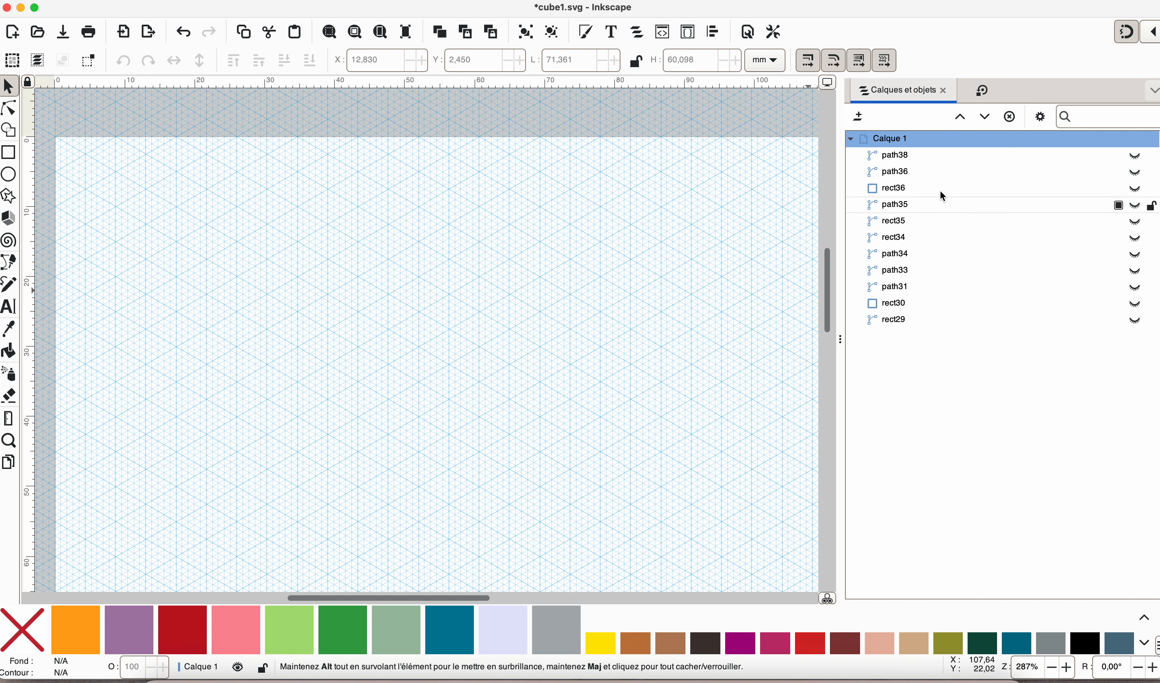
{"action": "left_click", "coordinate": [903, 155]}
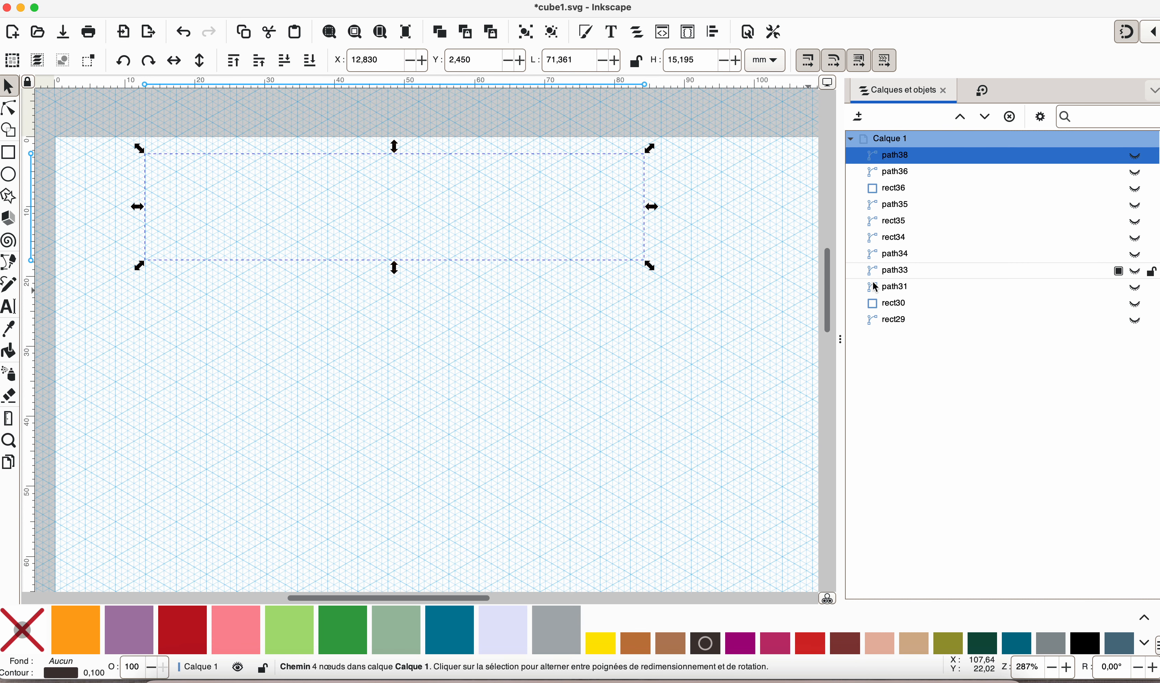
{"action": "left_click", "coordinate": [895, 322], "text": "shift"}
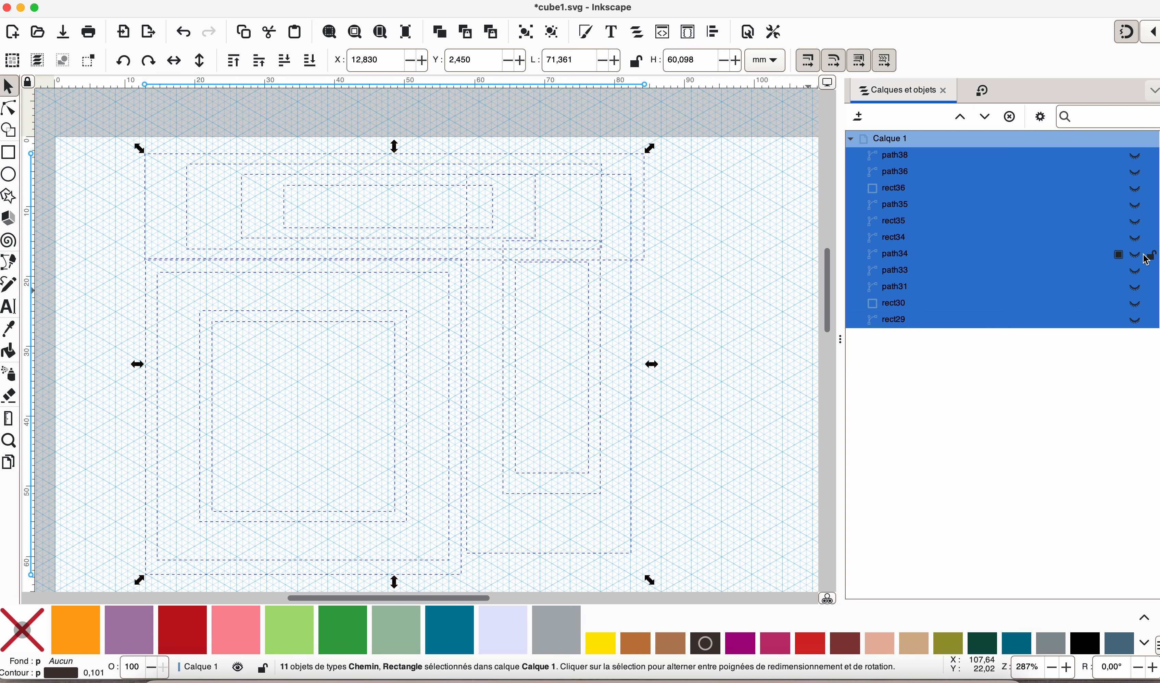
{"action": "left_click", "coordinate": [1140, 240]}
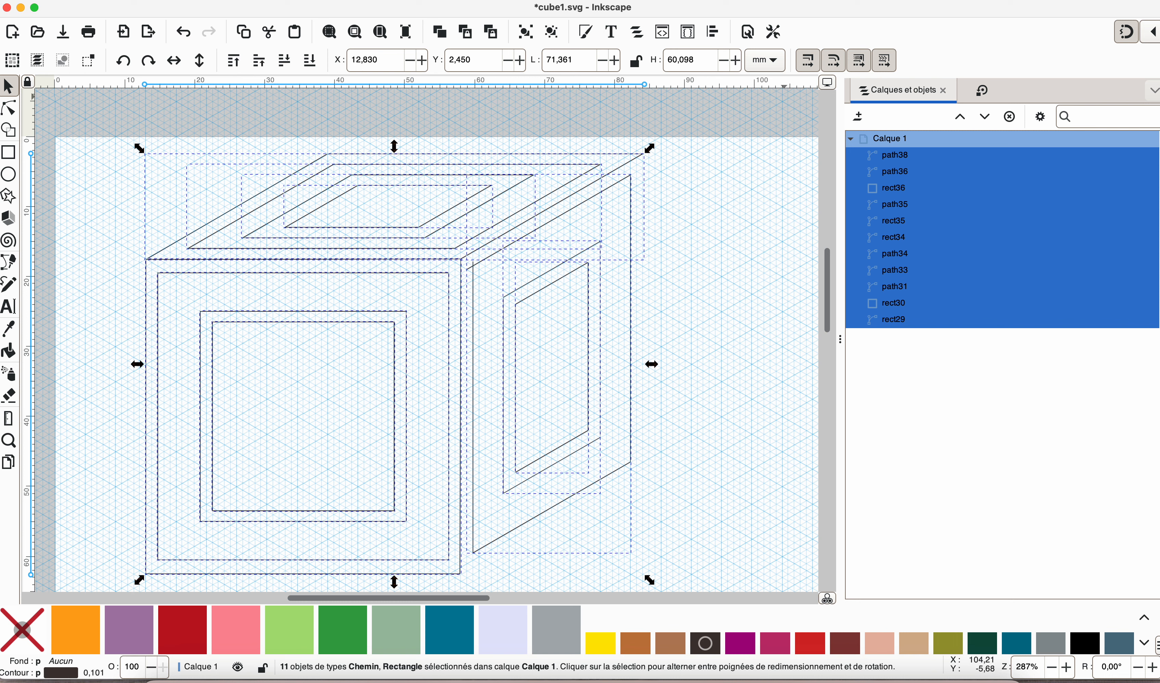
- Review the advanced snapping options, including those for grids and grid lines
{"action": "left_click", "coordinate": [1153, 40]}
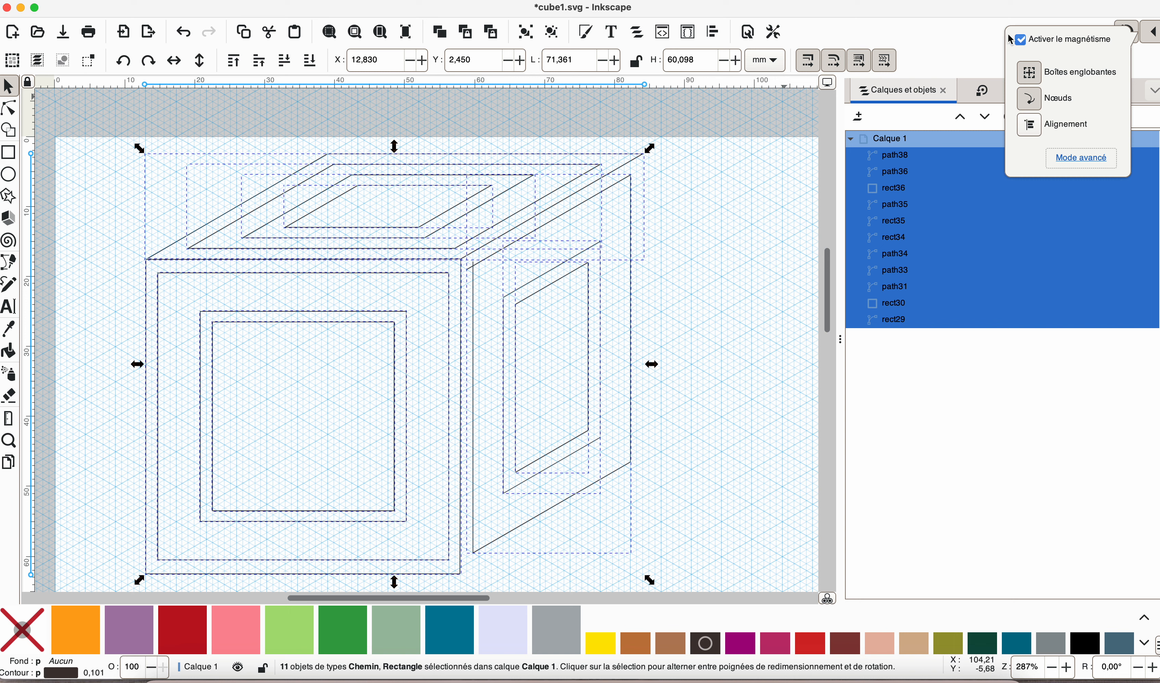
{"action": "left_click", "coordinate": [1086, 164]}
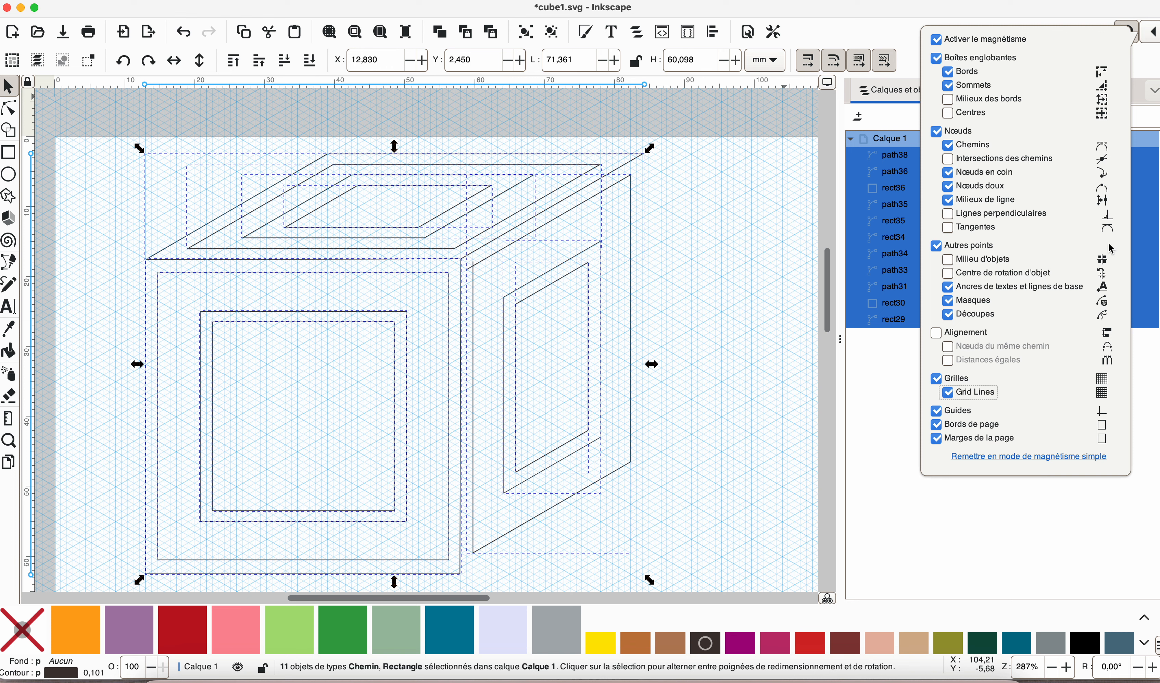
{"action": "left_click", "coordinate": [898, 41]}
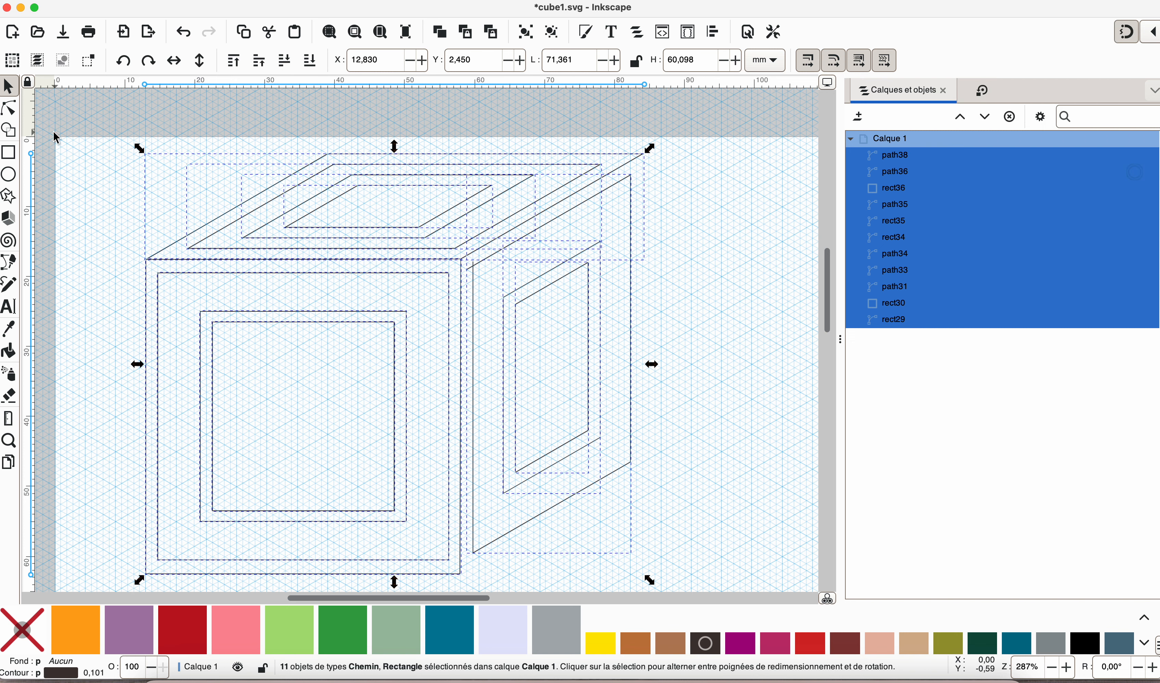
- Deselect all the cube's objects
{"action": "scroll", "coordinate": [466, 349], "scroll_direction": "down", "scroll_amount": 3}
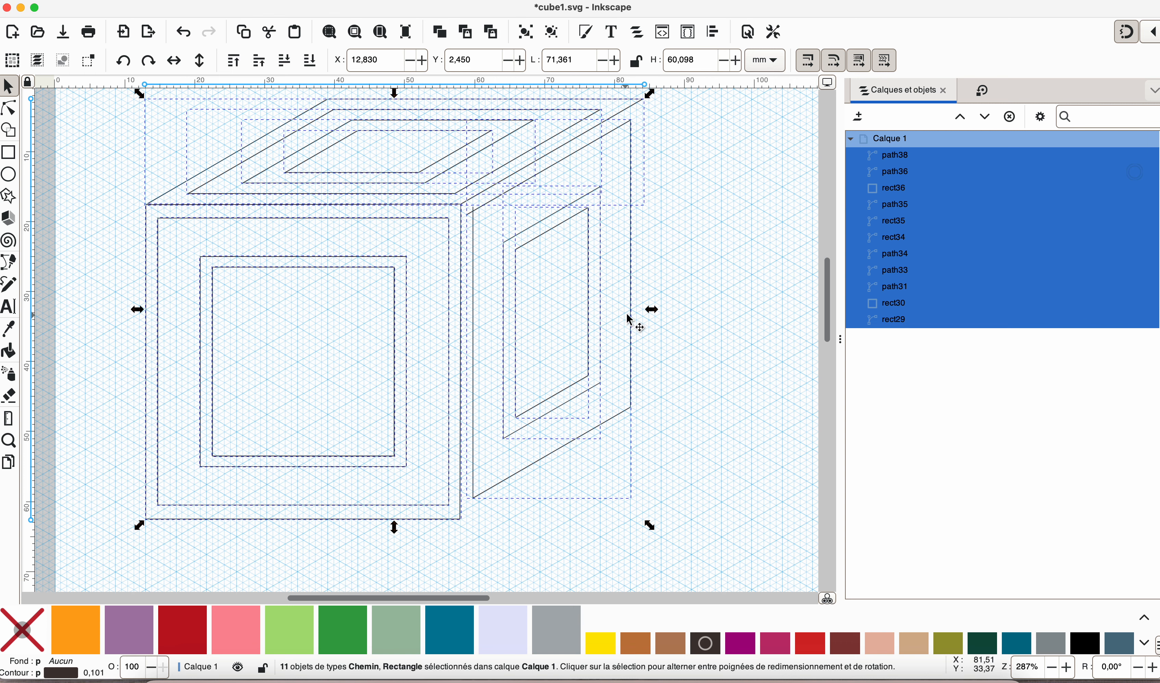
{"action": "left_click", "coordinate": [738, 256]}
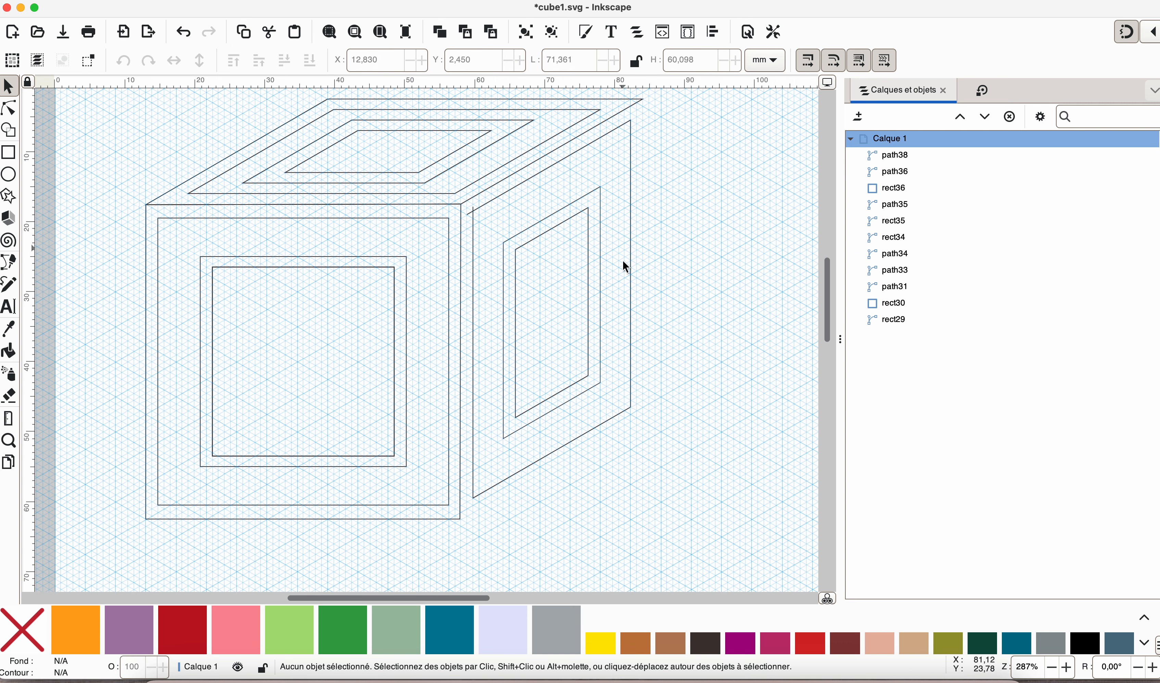
{"action": "scroll", "coordinate": [626, 329], "scroll_direction": "down", "scroll_amount": 5}
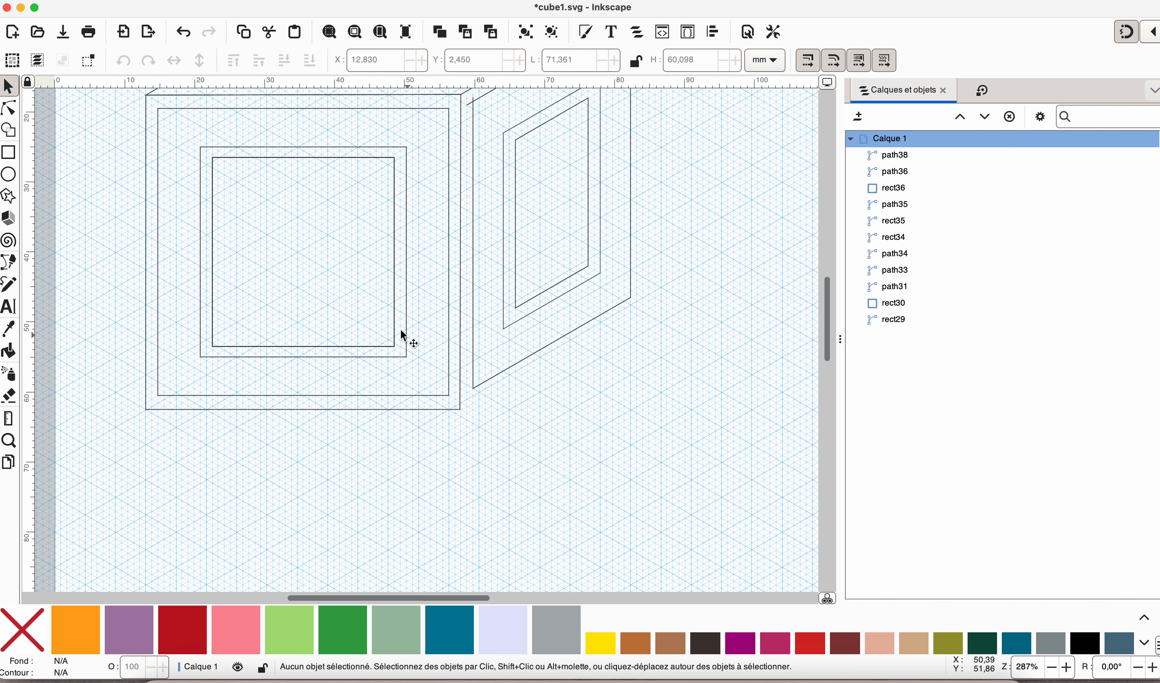
{"action": "scroll", "coordinate": [720, 235], "scroll_direction": "up", "scroll_amount": 5}
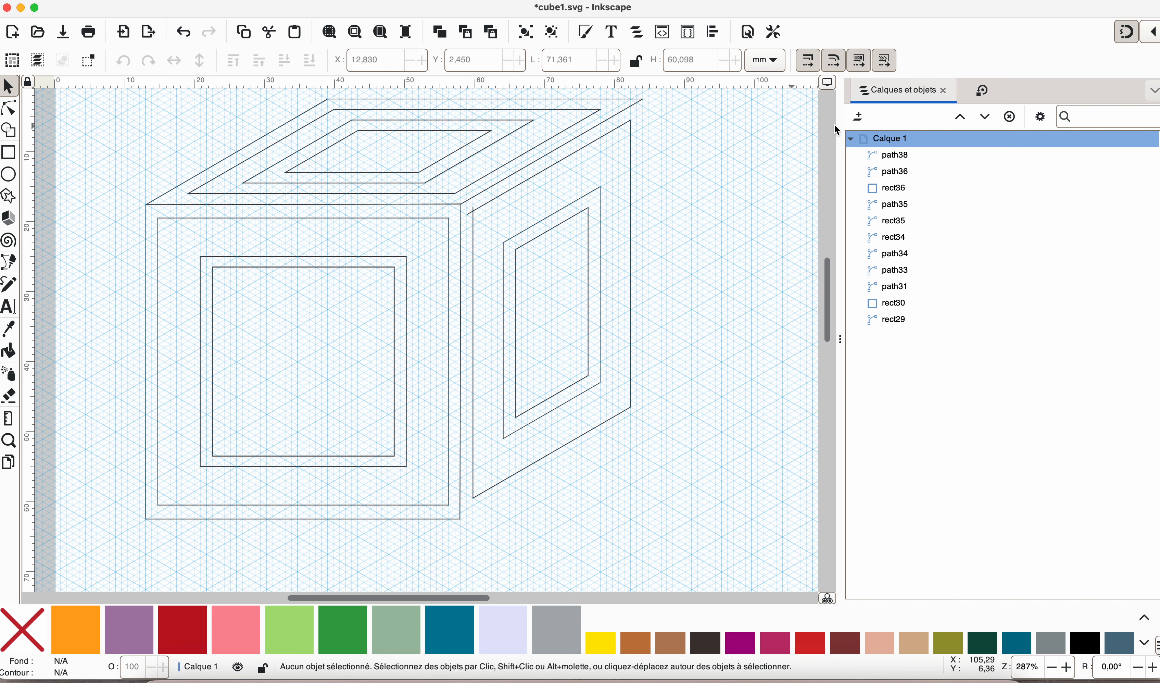
- Draw the cube's right face as a closed path with 30 mm edges slanted at 30° and 45 mm vertical edges, starting from the front face's upper-right corner
{"action": "left_click", "coordinate": [9, 267]}
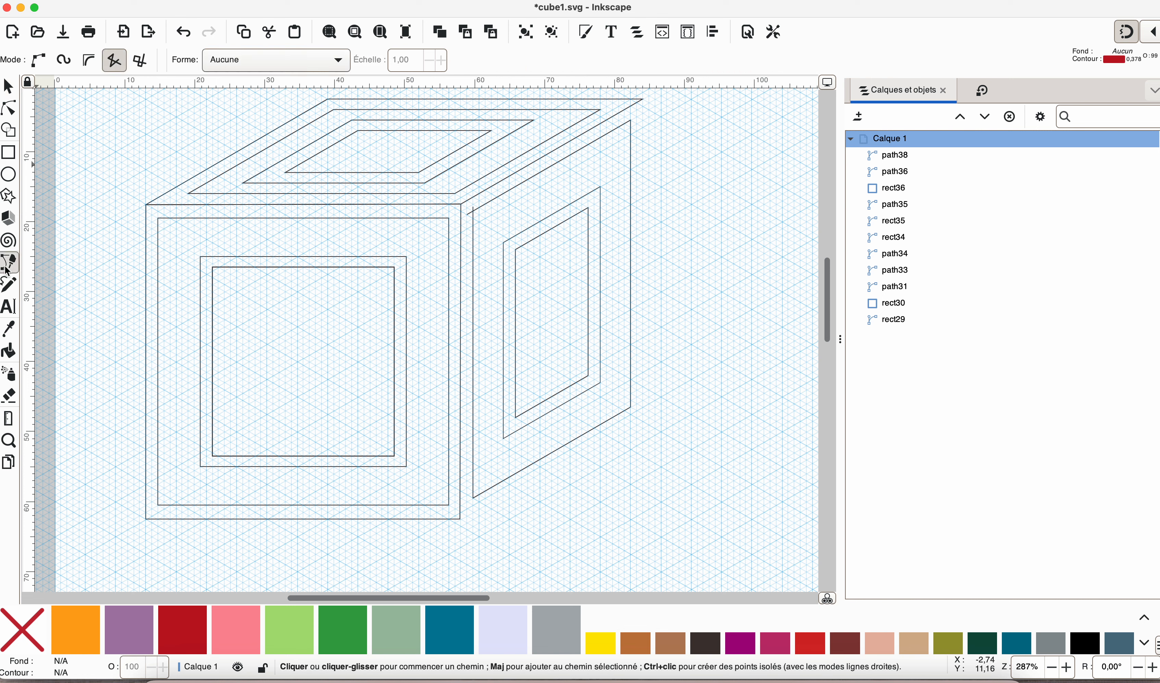
{"action": "left_click", "coordinate": [461, 205]}
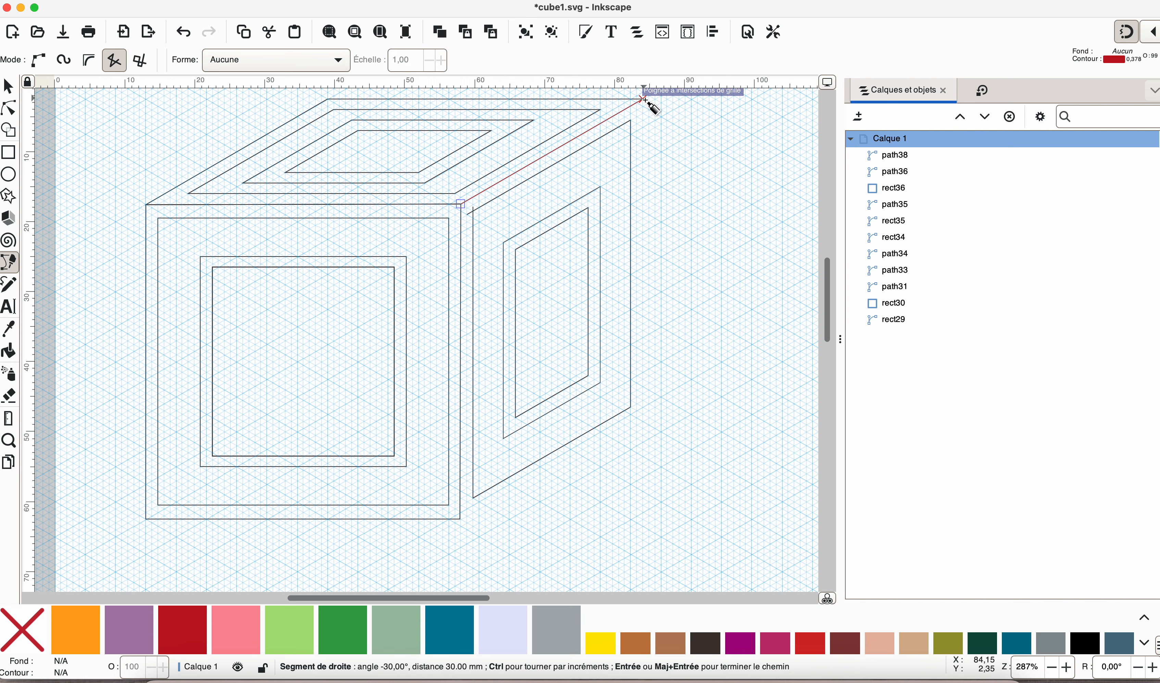
{"action": "left_click", "coordinate": [642, 99]}
{"action": "scroll", "coordinate": [656, 235], "scroll_direction": "down", "scroll_amount": 3}
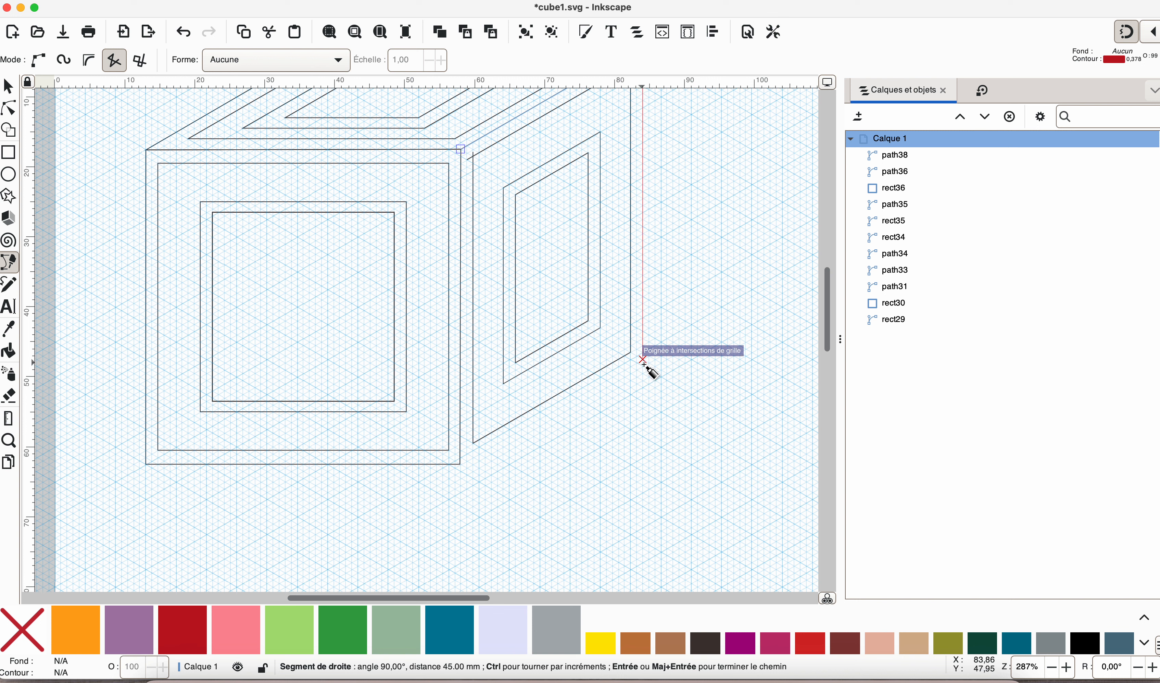
{"action": "left_click", "coordinate": [643, 360]}
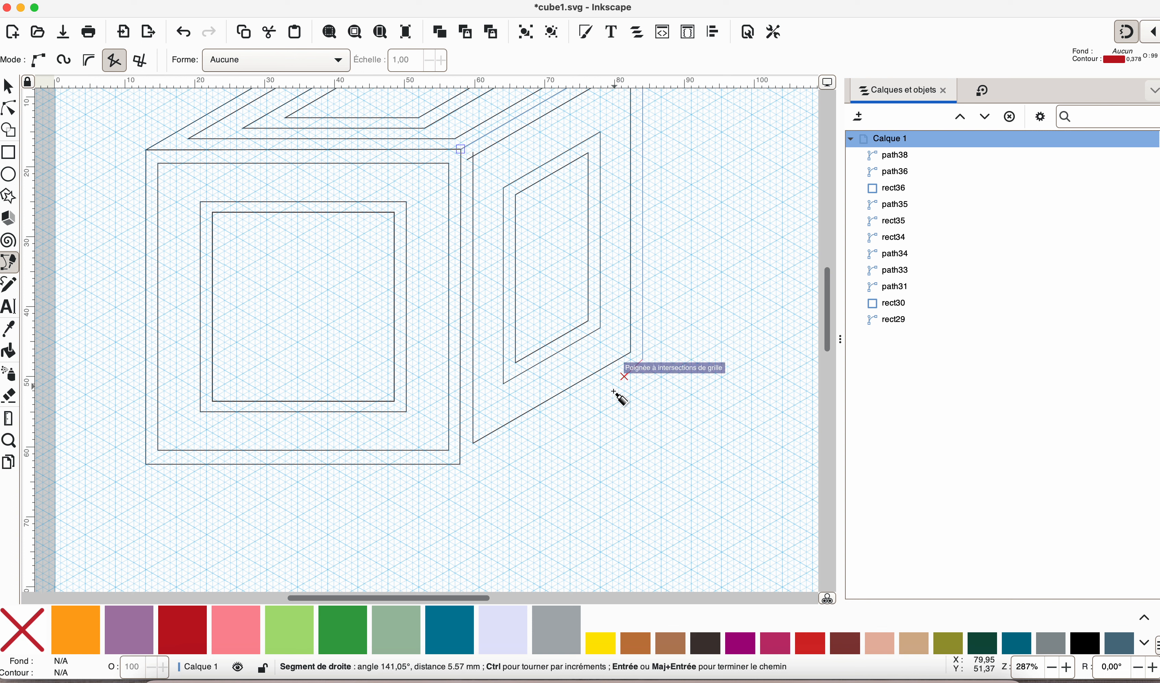
{"action": "left_click", "coordinate": [460, 464]}
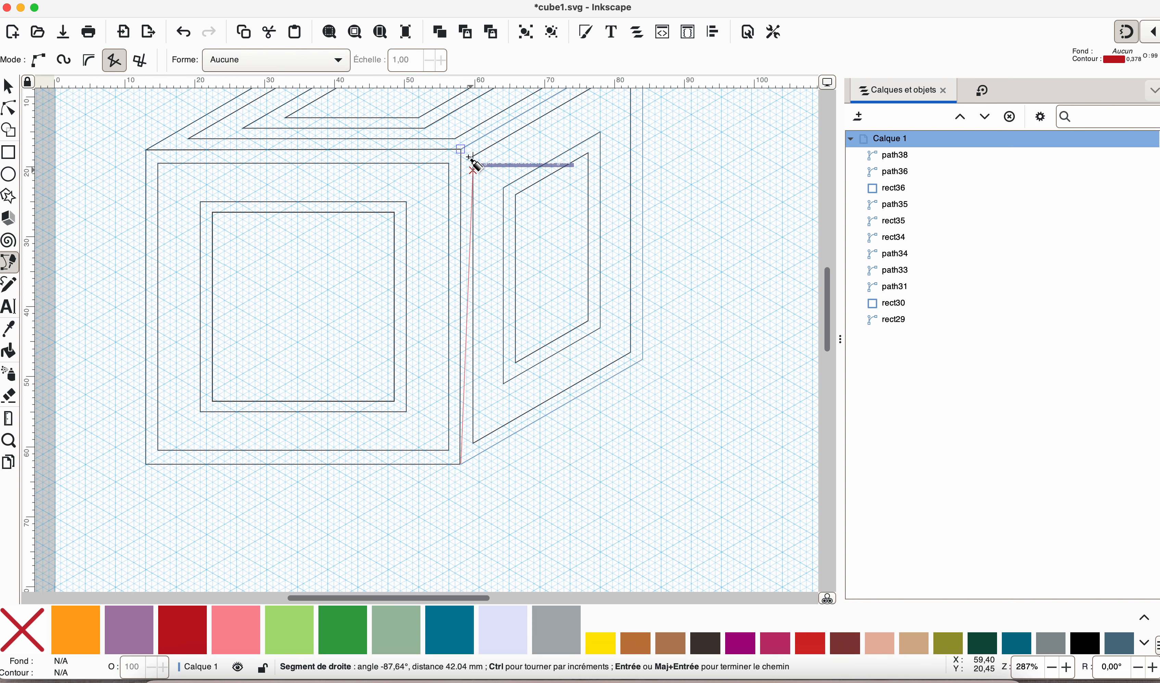
{"action": "left_click", "coordinate": [461, 149]}
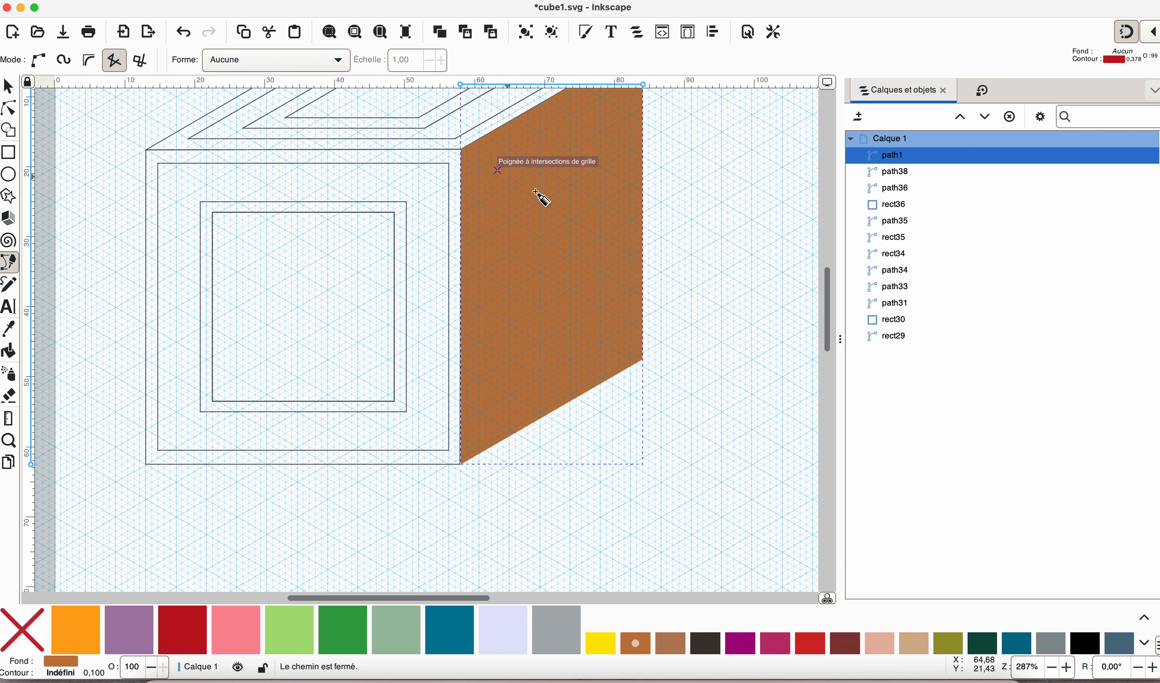
- Remove the right face's fill and set its stroke colour to Egyptian Brown
{"action": "left_click", "coordinate": [23, 628]}
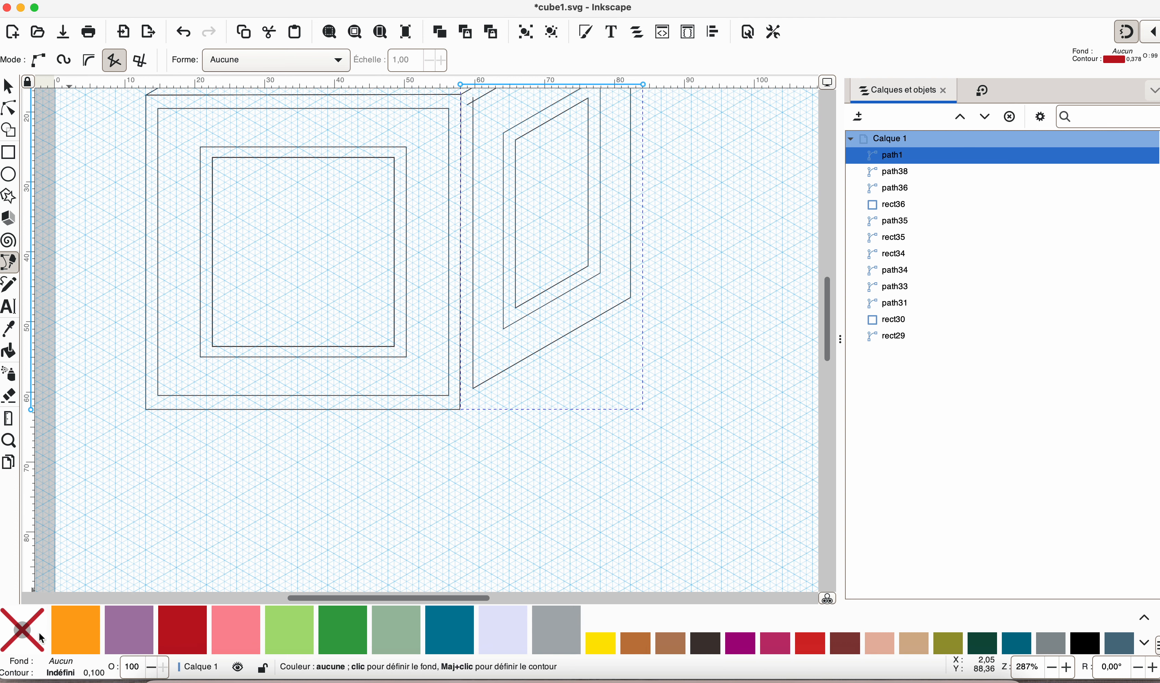
{"action": "scroll", "coordinate": [353, 509], "scroll_direction": "up", "scroll_amount": 3}
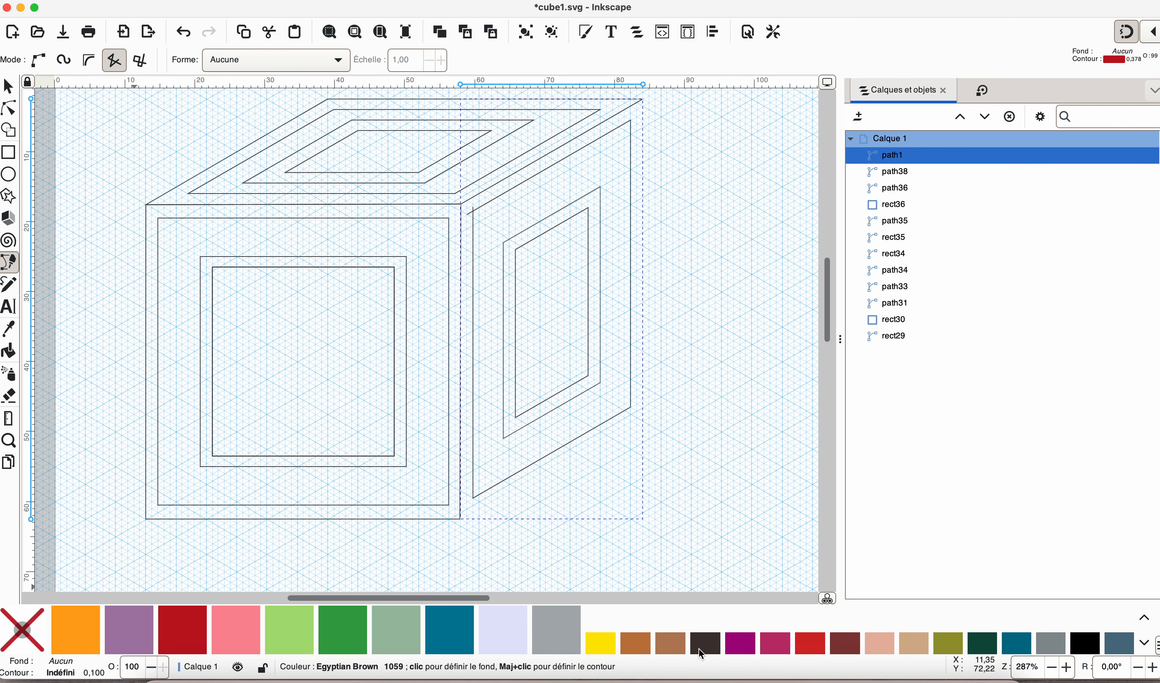
{"action": "right_click", "coordinate": [701, 650]}
{"action": "left_click", "coordinate": [767, 622]}
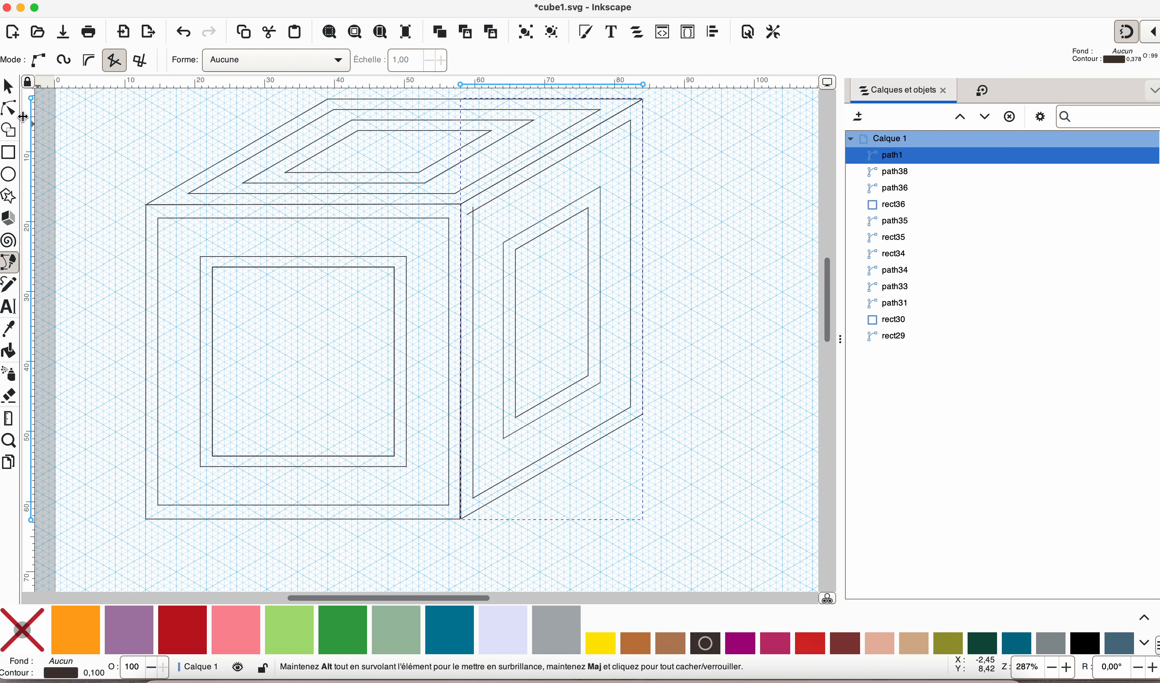
- Examine the nodes of the front face's inner squares and of the right face's inset outline with the Node tool
{"action": "left_click", "coordinate": [8, 115]}
{"action": "scroll", "coordinate": [254, 303], "scroll_direction": "down", "scroll_amount": 3}
{"action": "left_click", "coordinate": [214, 294]}
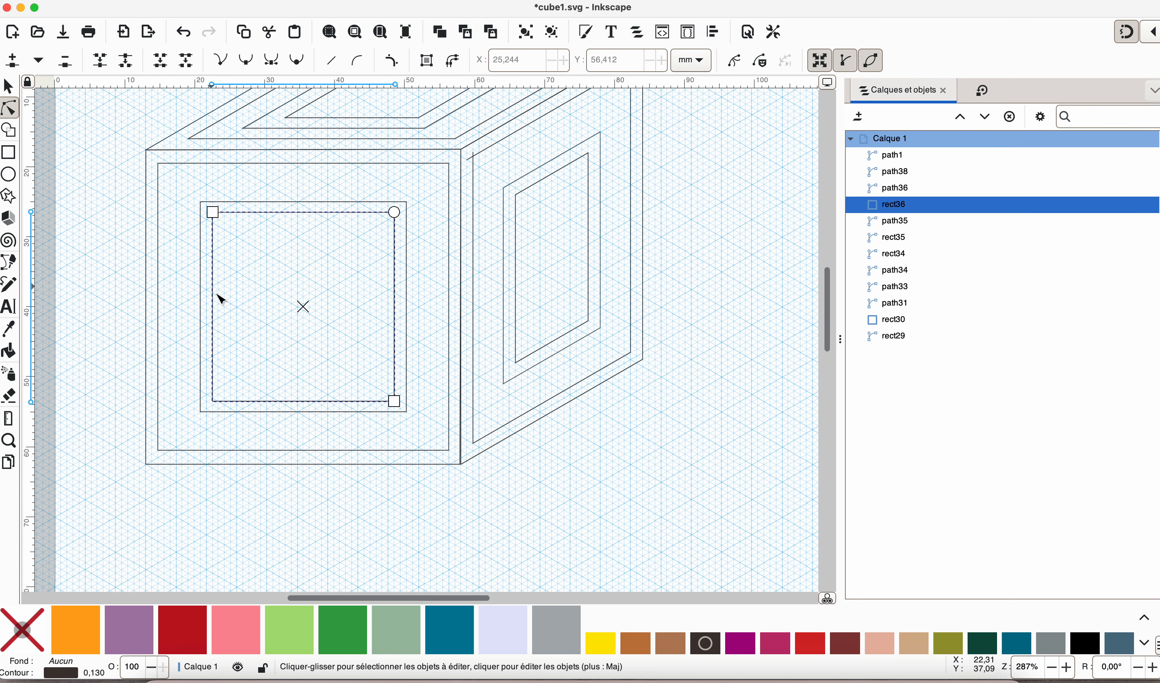
{"action": "left_click", "coordinate": [370, 413]}
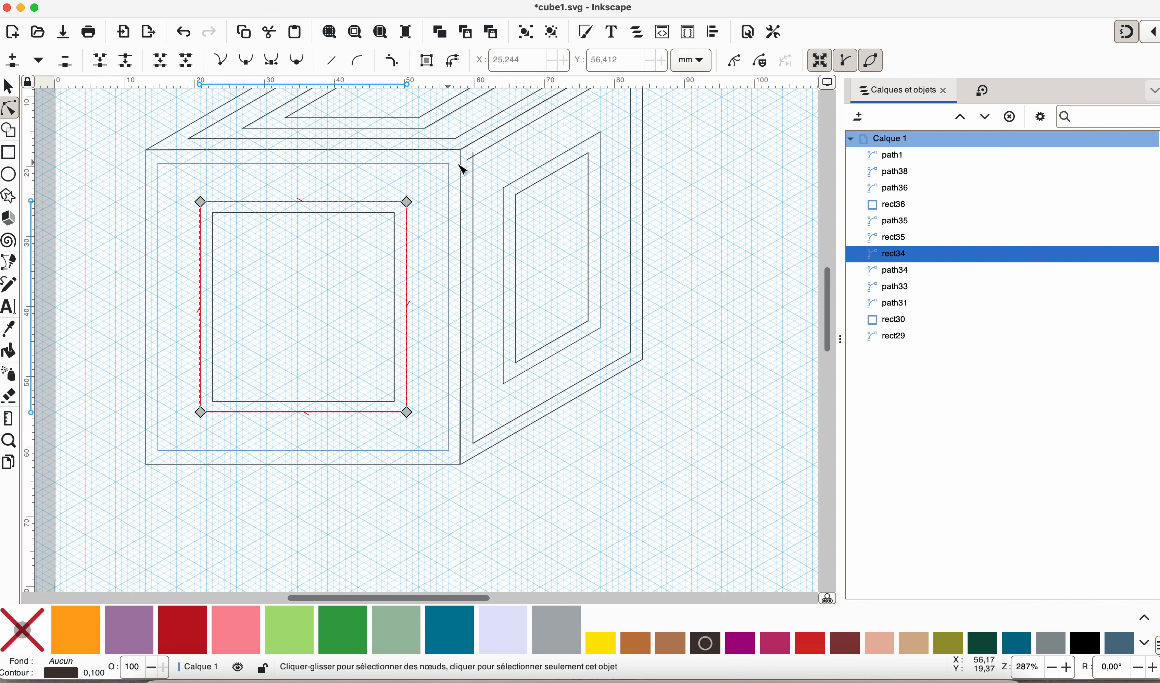
{"action": "left_click", "coordinate": [491, 158]}
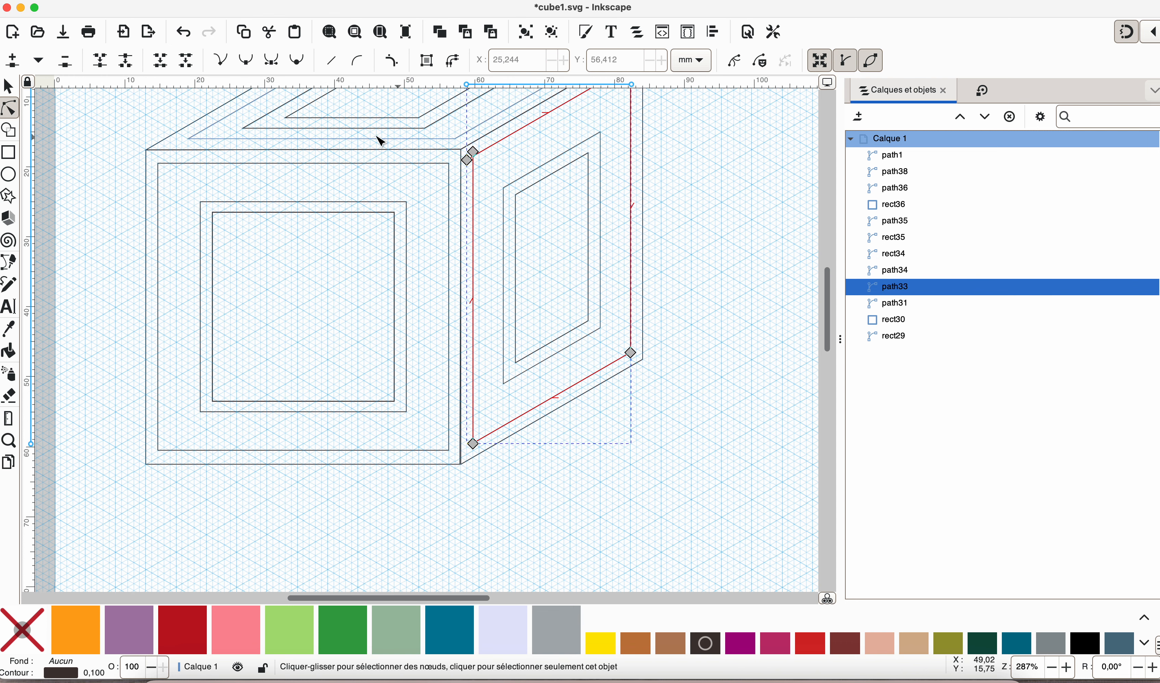
{"action": "scroll", "coordinate": [419, 478], "scroll_direction": "down", "scroll_amount": 3}
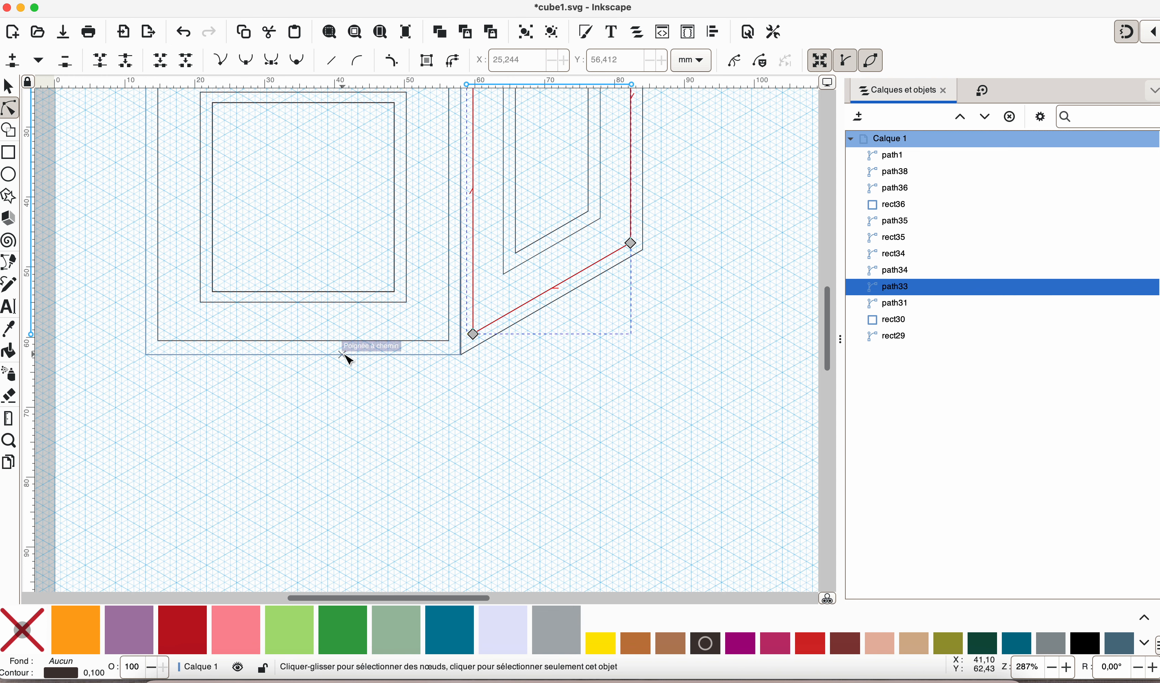
{"action": "scroll", "coordinate": [440, 288], "scroll_direction": "up", "scroll_amount": 6}
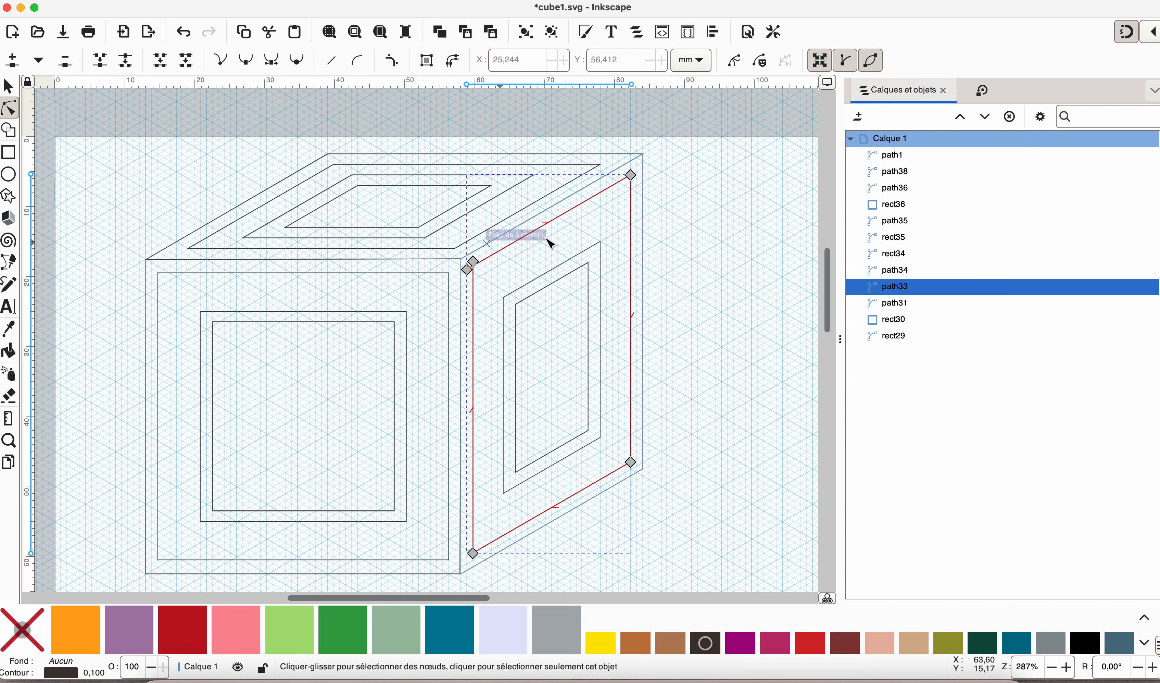
- Measure the gap between the front face's two inner squares along the top, right and left sides
{"action": "left_click", "coordinate": [617, 159]}
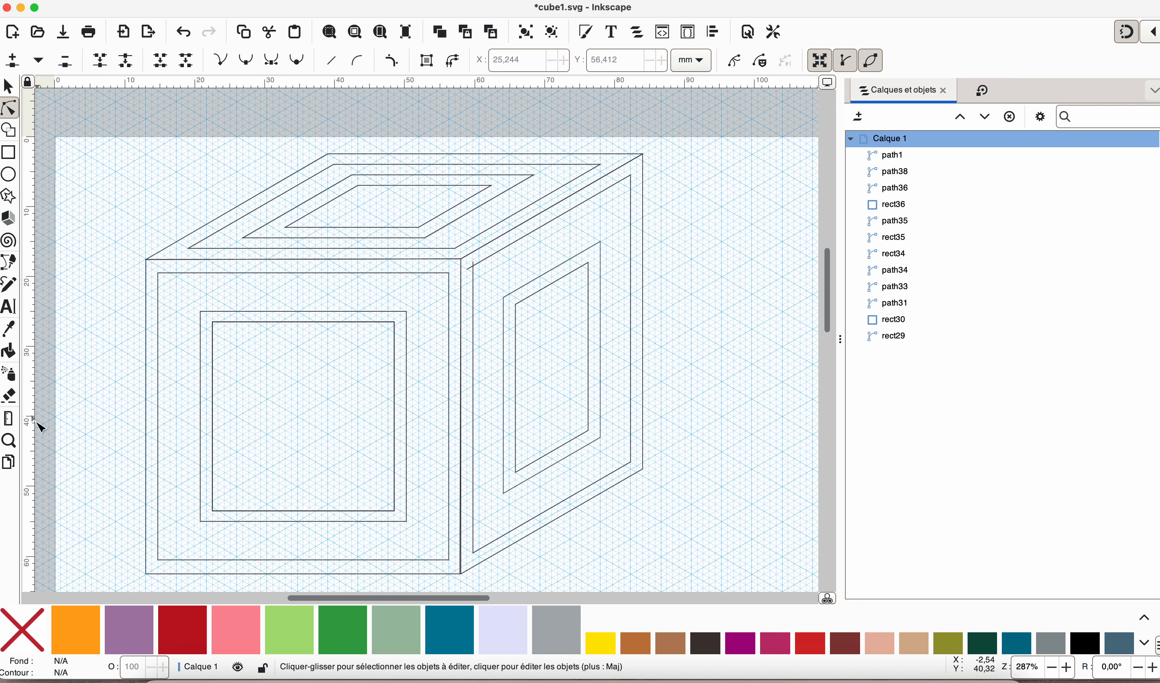
{"action": "left_click", "coordinate": [10, 420]}
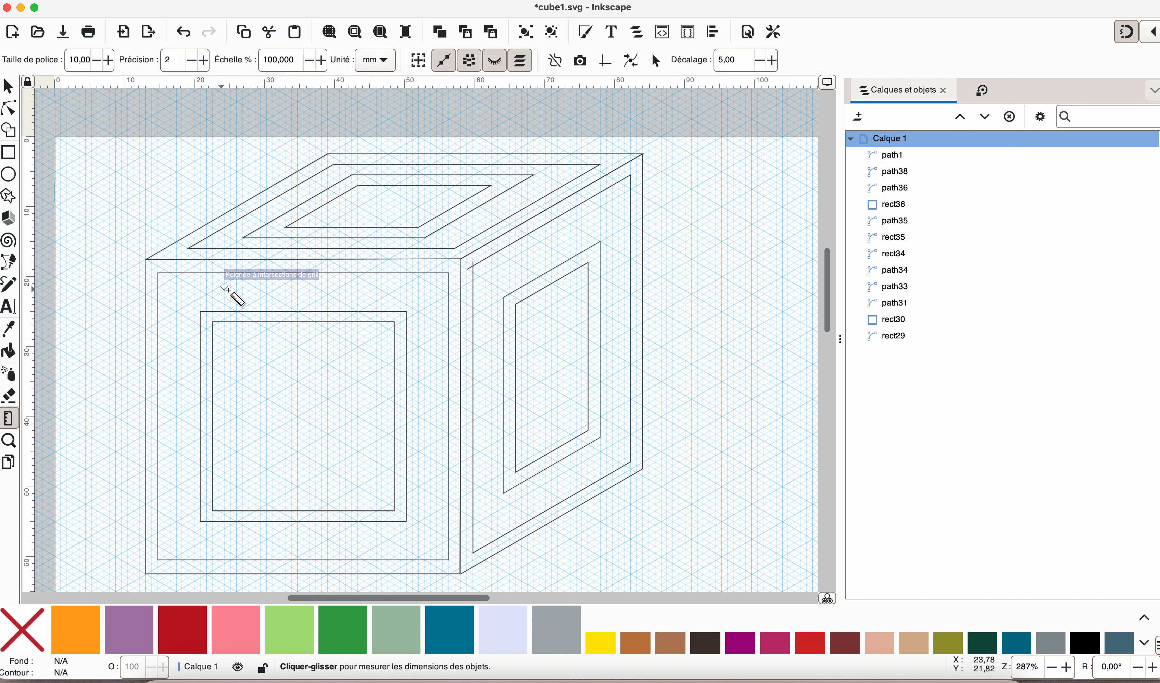
{"action": "left_click_drag", "start_coordinate": [242, 294], "coordinate": [243, 356]}
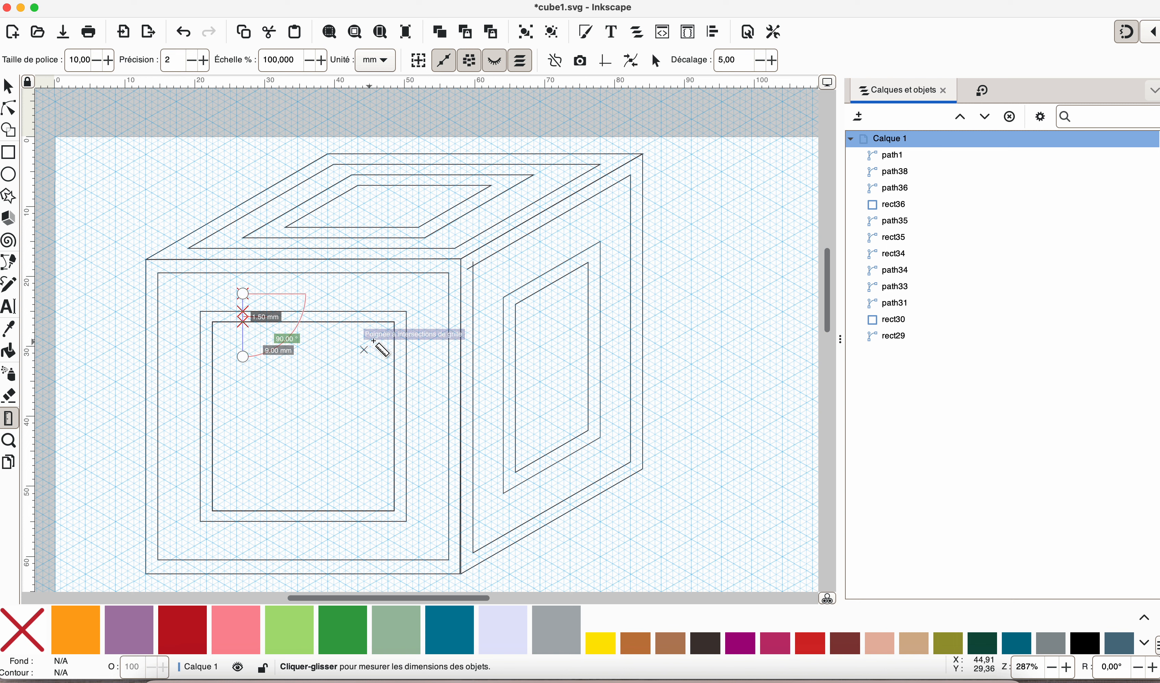
{"action": "left_click_drag", "start_coordinate": [377, 294], "coordinate": [377, 364]}
{"action": "left_click_drag", "start_coordinate": [382, 422], "coordinate": [436, 422]}
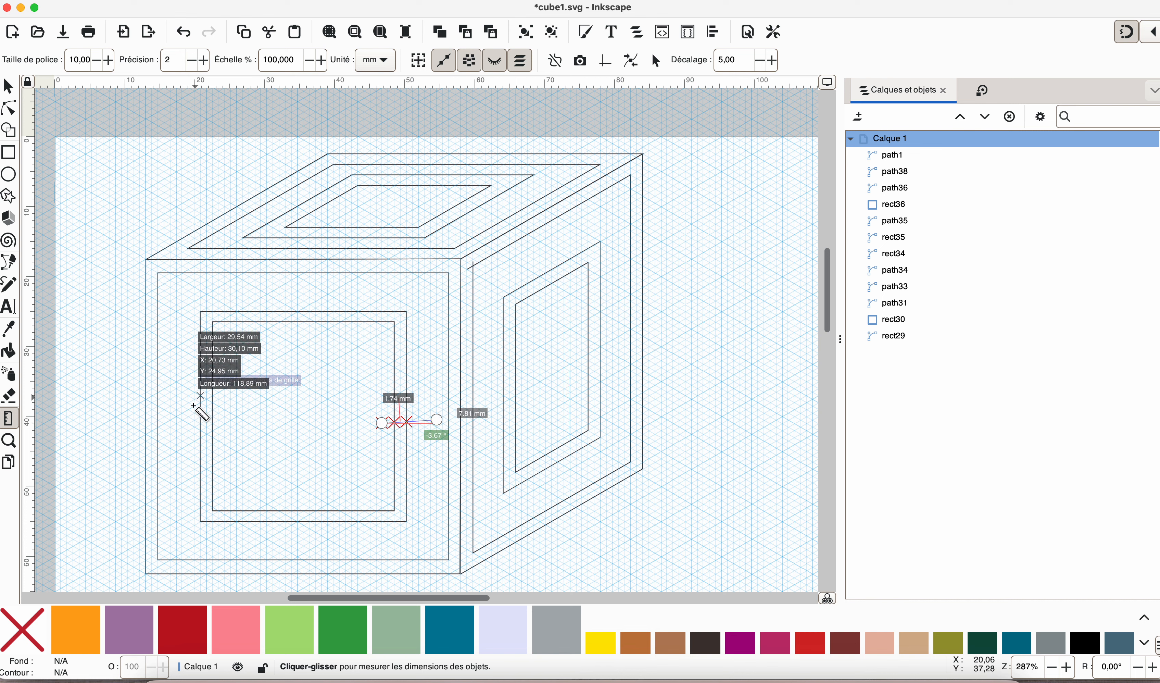
{"action": "left_click_drag", "start_coordinate": [181, 406], "coordinate": [255, 406]}
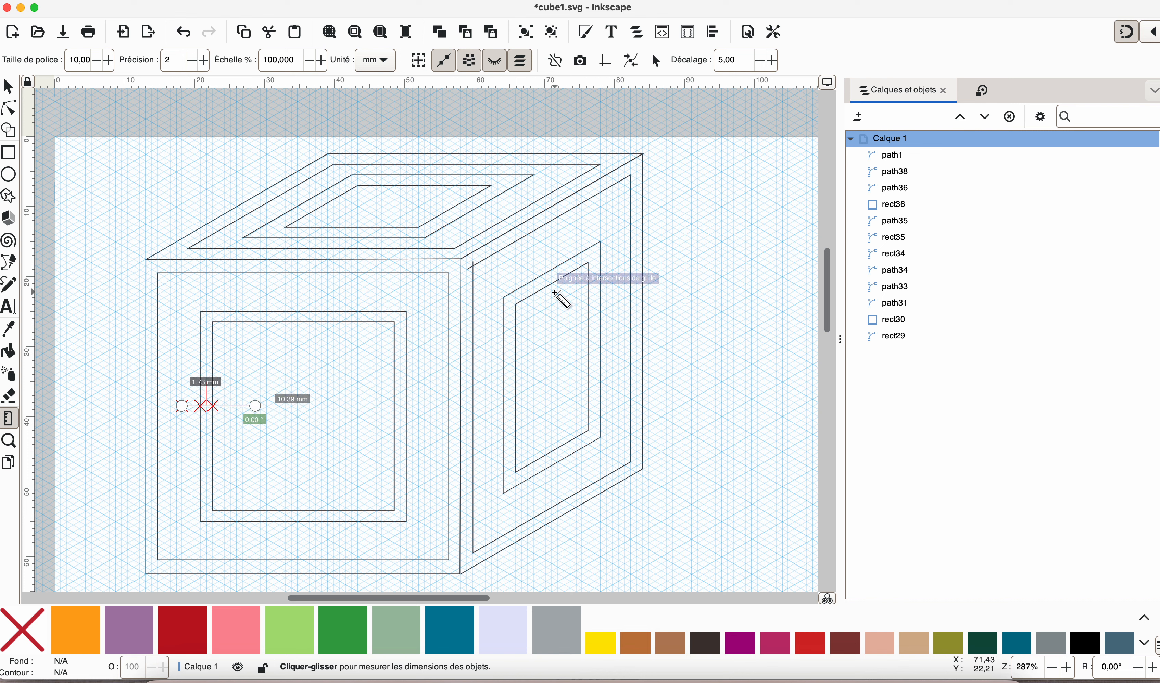
- Measure the gap between the right face's two inner outlines and the spacing between the top face's outlines
{"action": "left_click_drag", "start_coordinate": [546, 251], "coordinate": [545, 329]}
{"action": "left_click_drag", "start_coordinate": [576, 234], "coordinate": [576, 319]}
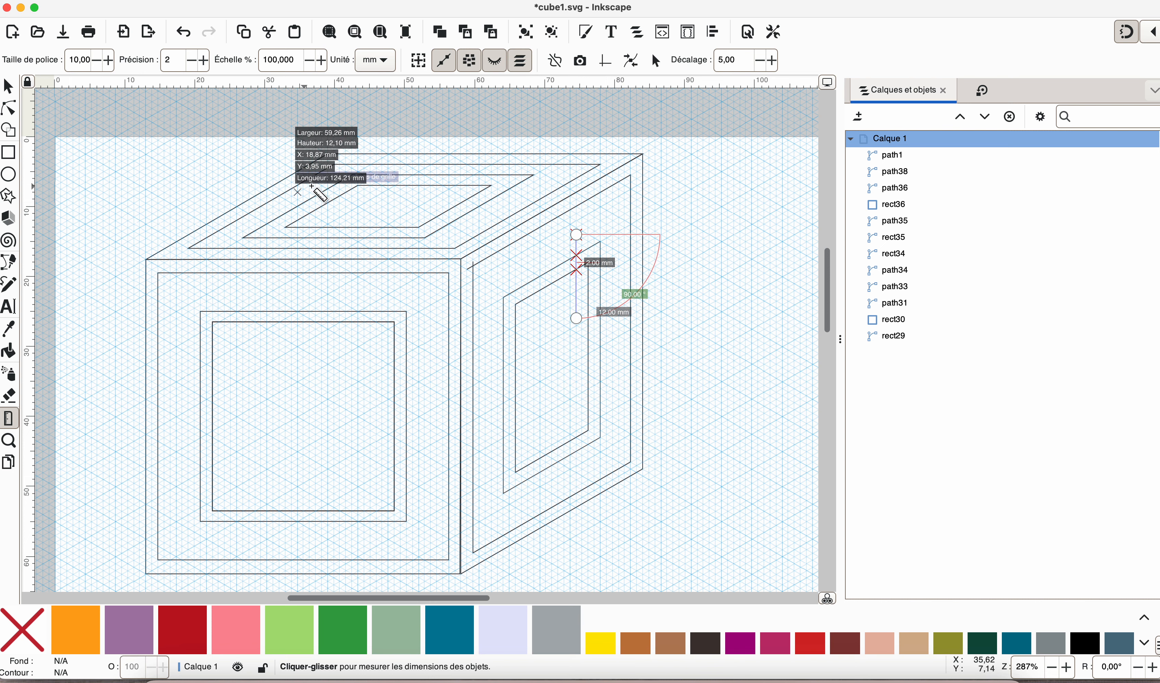
{"action": "left_click_drag", "start_coordinate": [339, 210], "coordinate": [443, 151]}
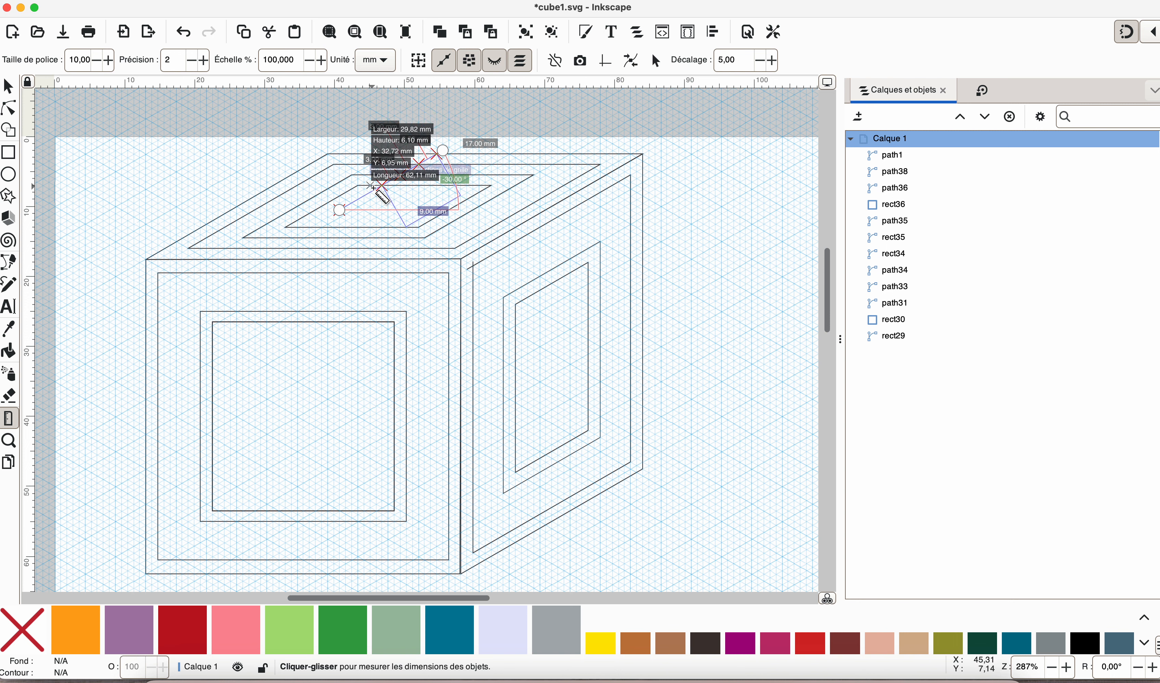
{"action": "left_click_drag", "start_coordinate": [364, 143], "coordinate": [364, 203]}
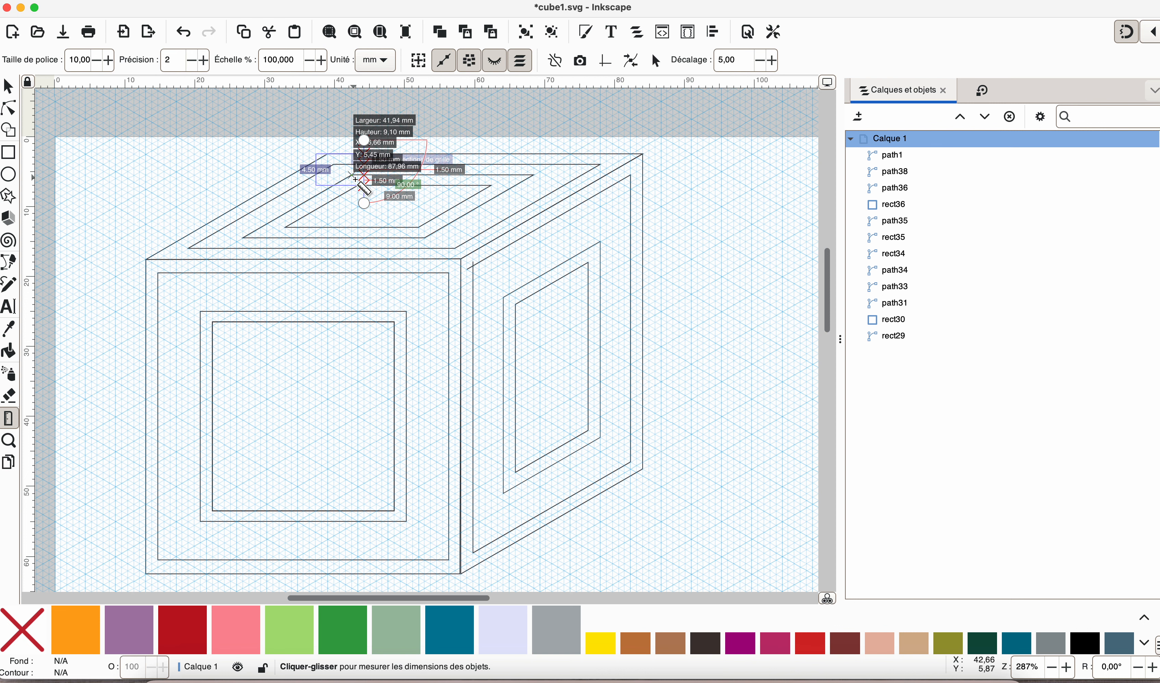
{"action": "left_click_drag", "start_coordinate": [450, 199], "coordinate": [548, 148]}
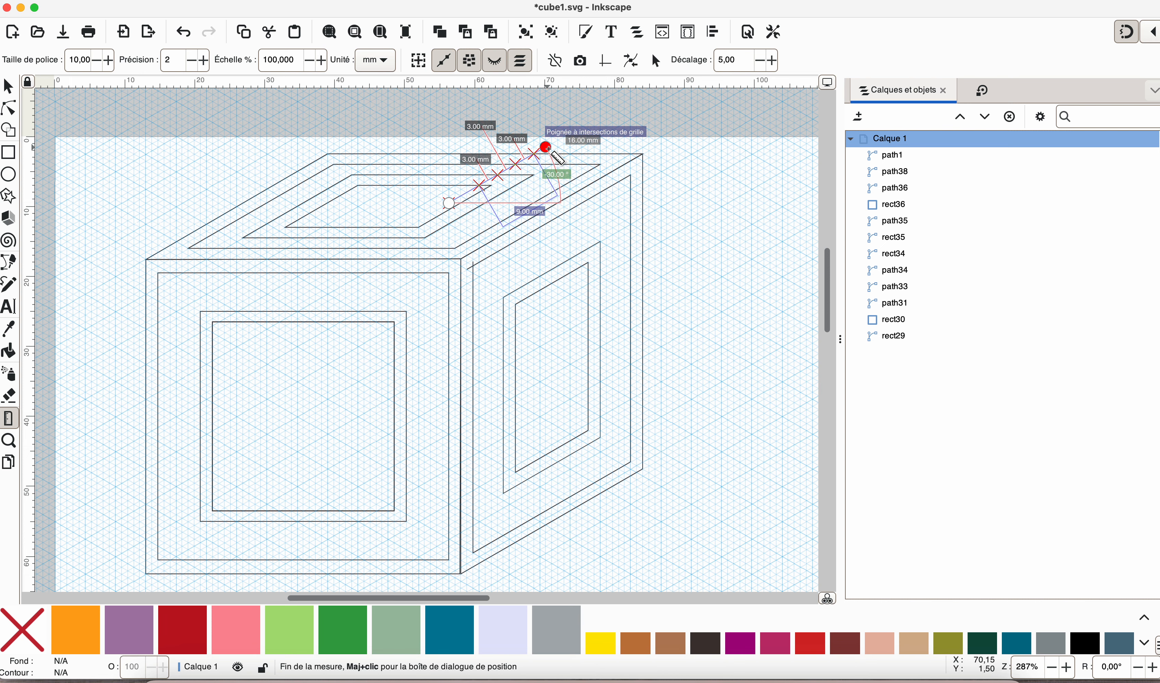
- Select all the cube's objects from path1 to rect29 and start the Shape Builder on them
{"action": "scroll", "coordinate": [328, 342], "scroll_direction": "down", "scroll_amount": 3}
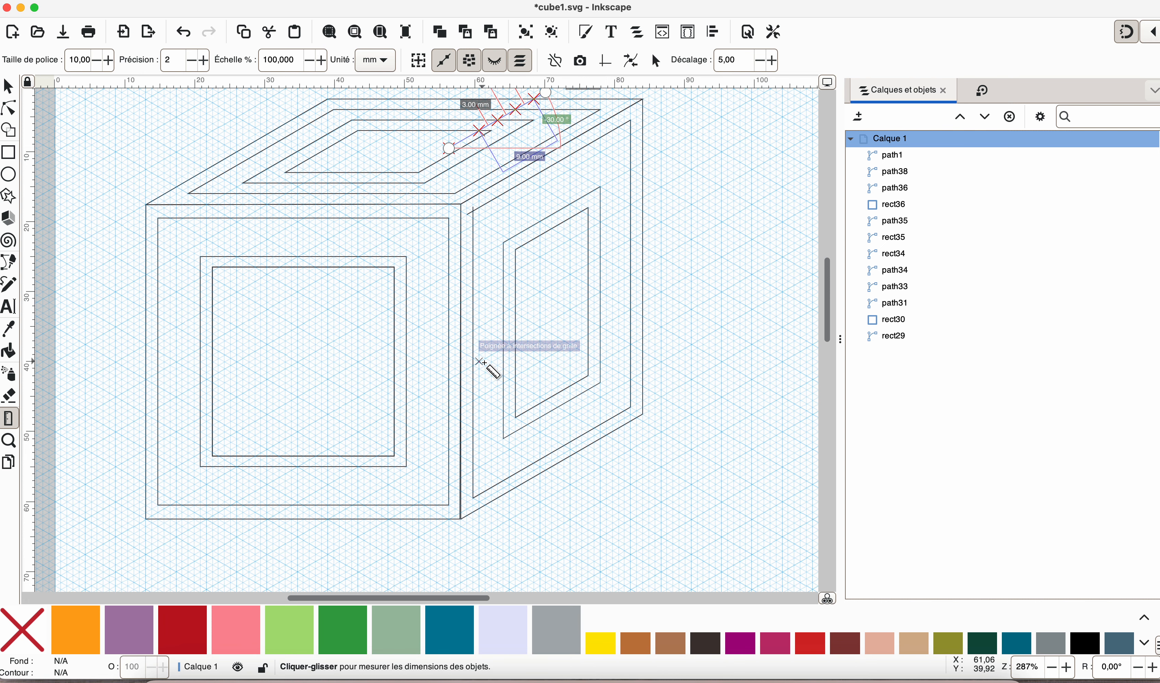
{"action": "left_click", "coordinate": [886, 156]}
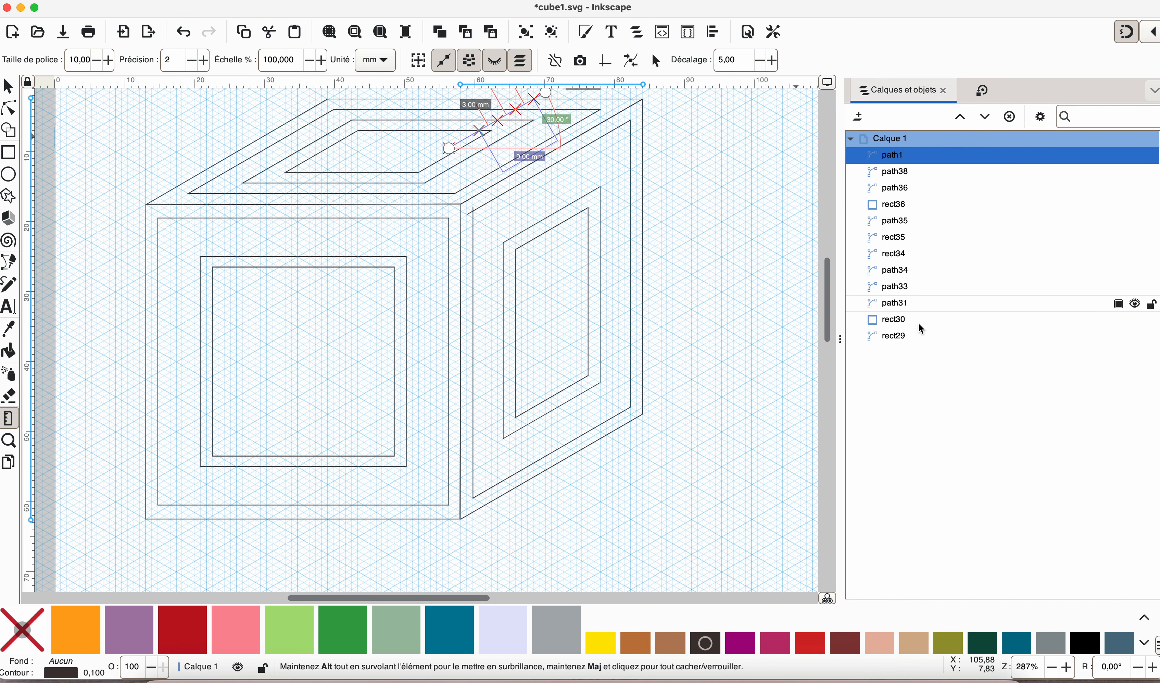
{"action": "left_click", "coordinate": [896, 337], "text": "shift"}
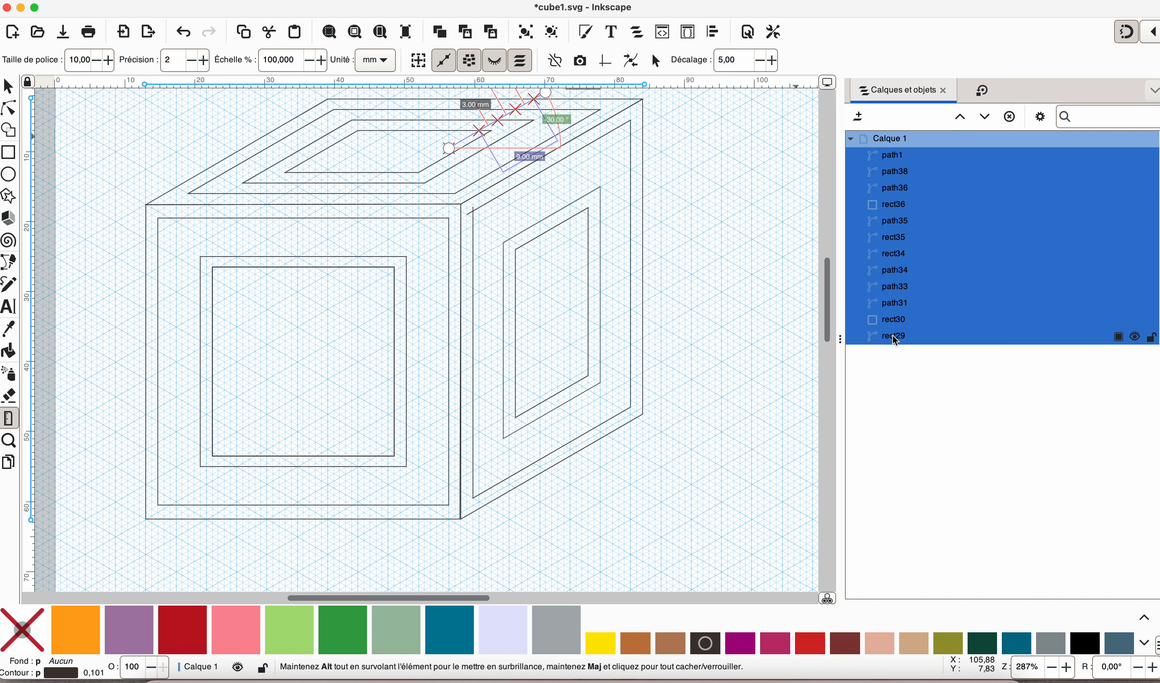
{"action": "left_click", "coordinate": [14, 135]}
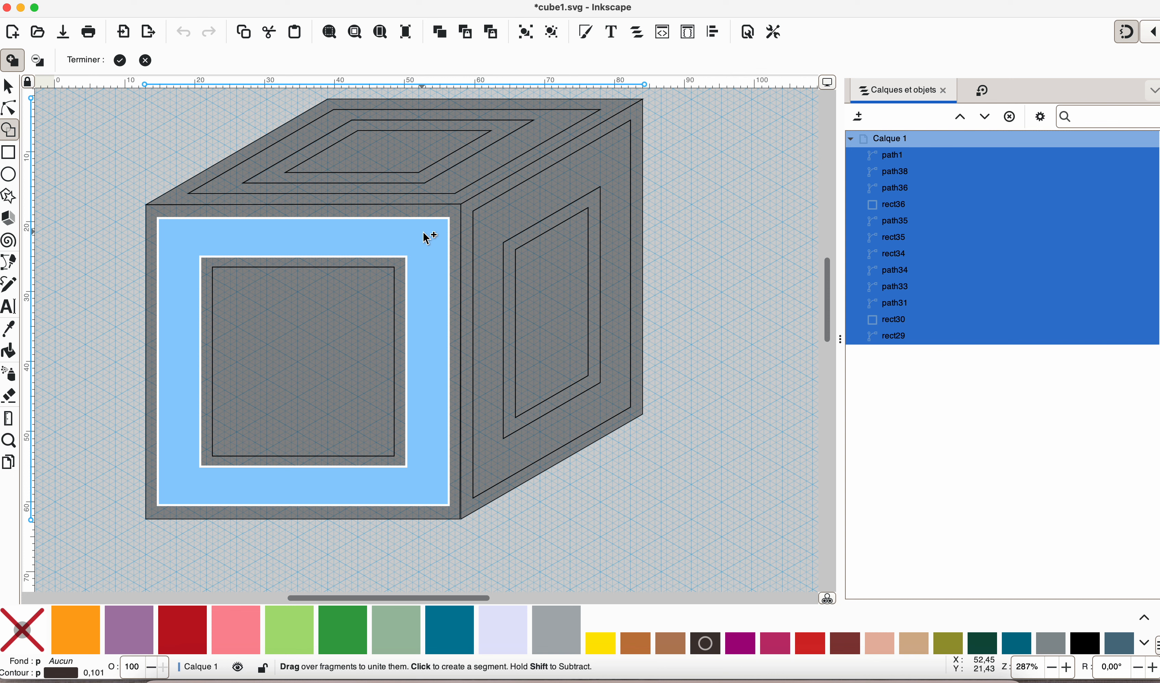
- Add the front face's frames and central square as separate shapes with the Shape Builder
{"action": "left_click", "coordinate": [425, 235]}
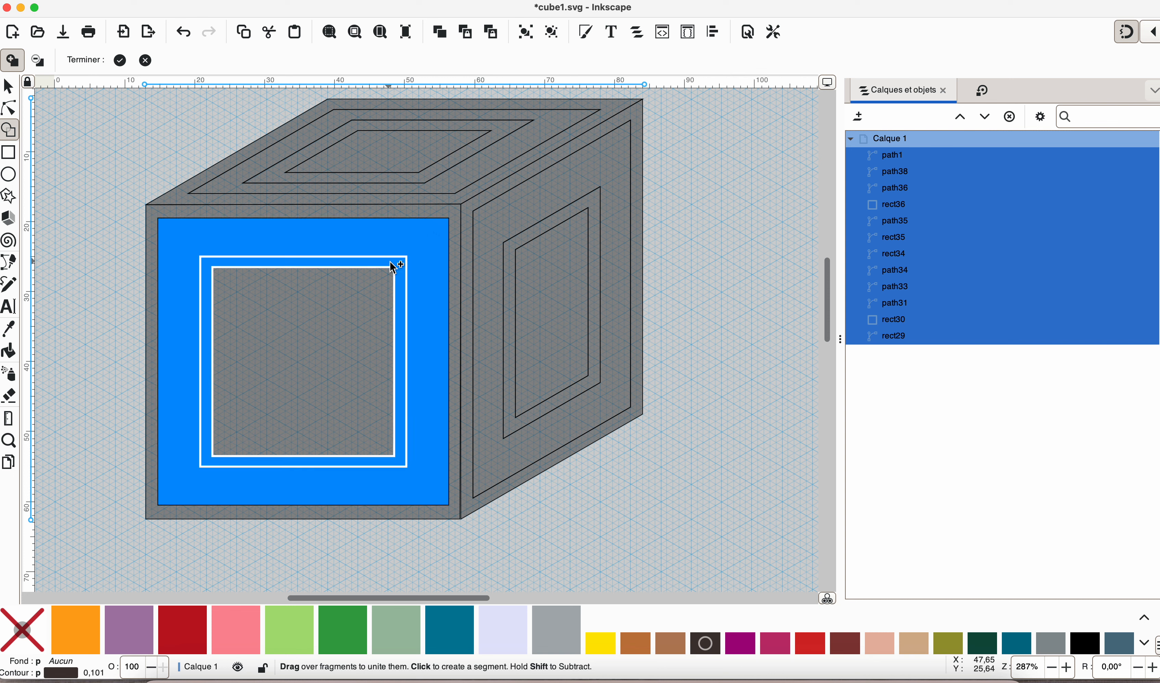
{"action": "left_click", "coordinate": [320, 291]}
{"action": "left_click", "coordinate": [457, 219]}
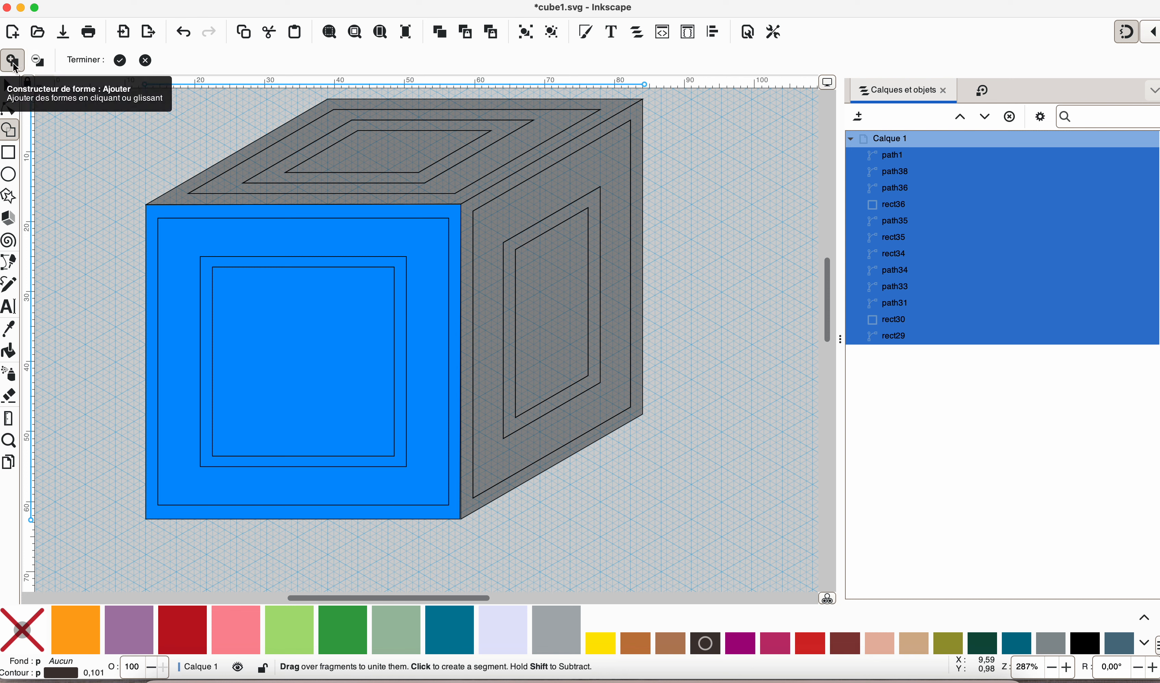
- Try removing the right face's innermost panel in the Shape Builder's subtract mode, and undo the removal
{"action": "left_click", "coordinate": [38, 63]}
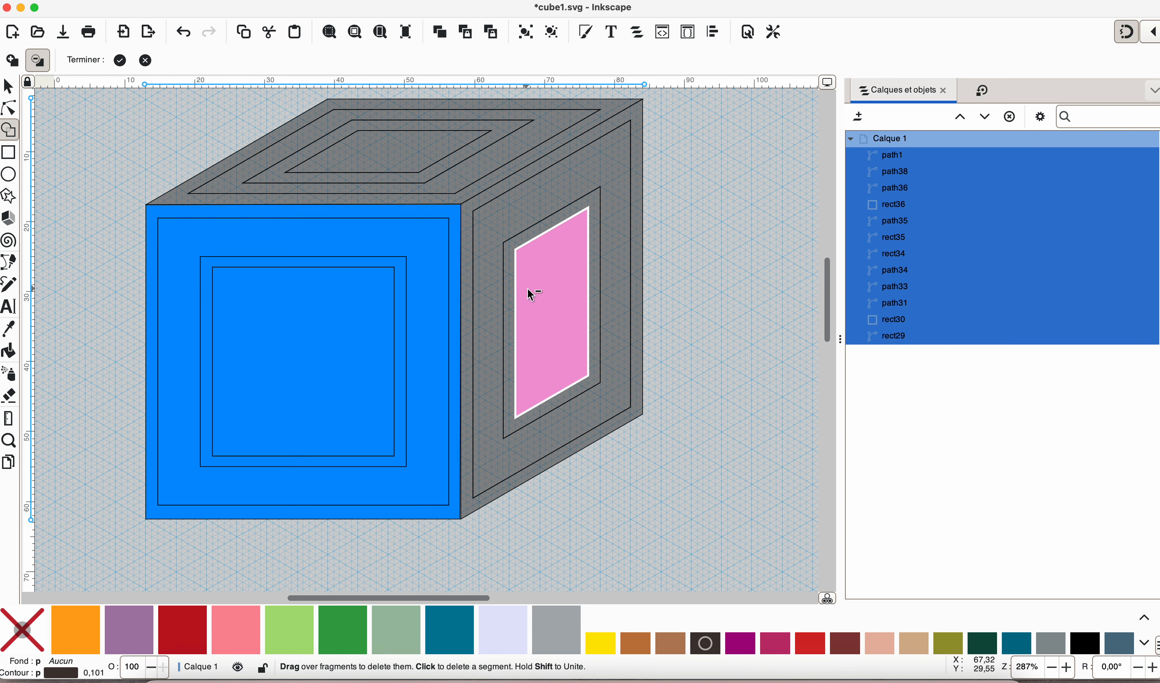
{"action": "left_click", "coordinate": [528, 289]}
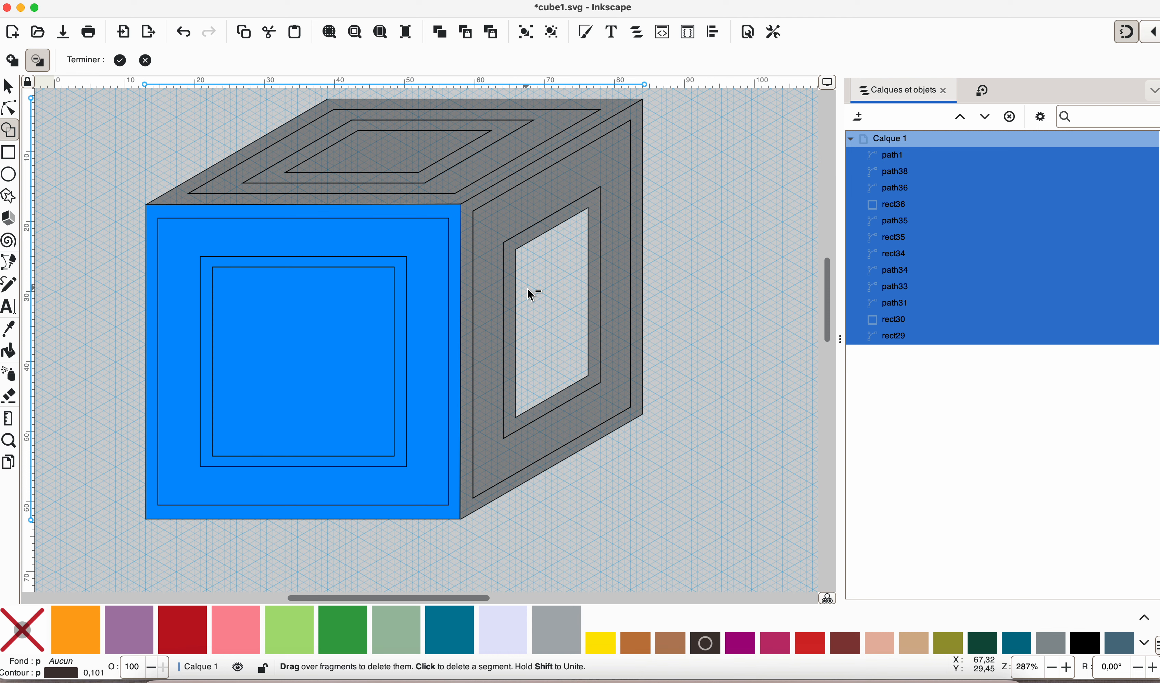
{"action": "left_click", "coordinate": [142, 0]}
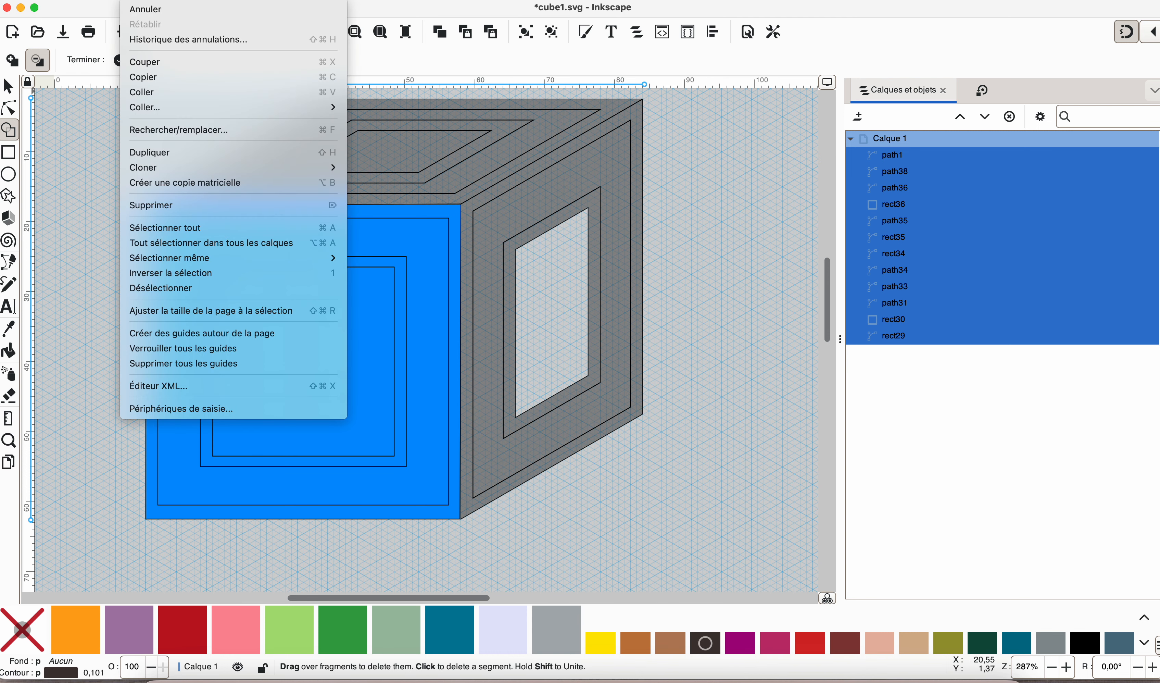
{"action": "left_click", "coordinate": [145, 9]}
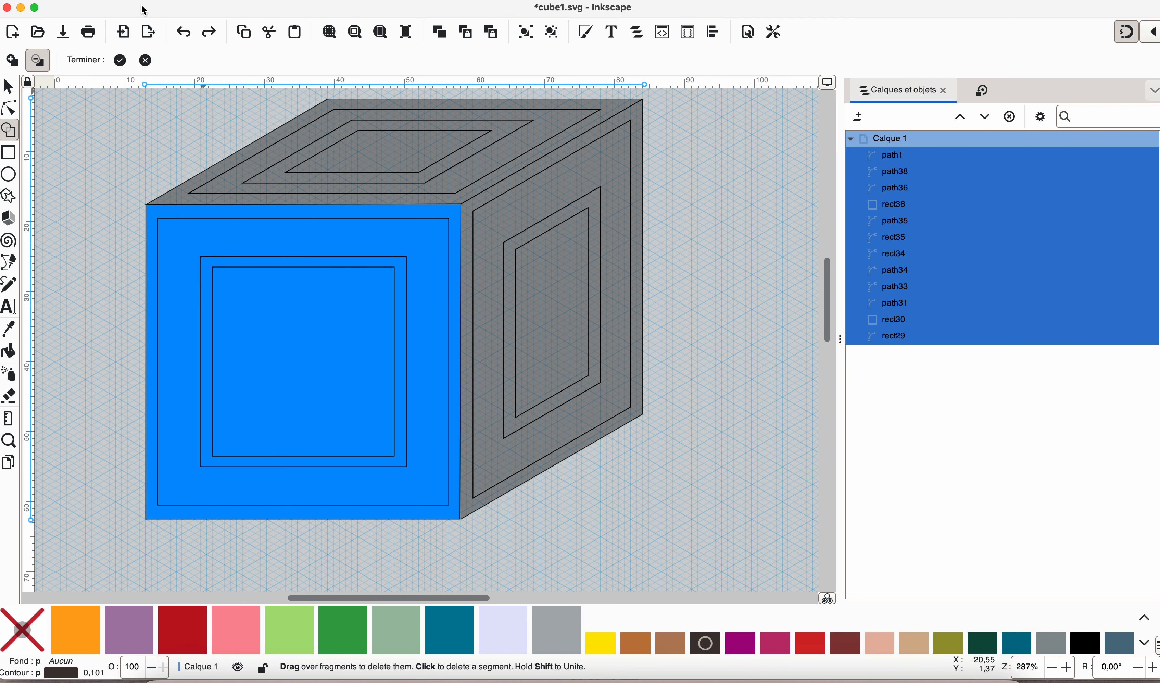
- Return the Shape Builder to add mode, try uniting the right face's inner regions into one shape, and undo the union
{"action": "left_click", "coordinate": [12, 60]}
{"action": "mouse_move", "coordinate": [591, 239]}
{"action": "left_mouse_down"}
{"action": "mouse_move", "coordinate": [540, 192]}
{"action": "mouse_move", "coordinate": [560, 263]}
{"action": "left_mouse_up"}
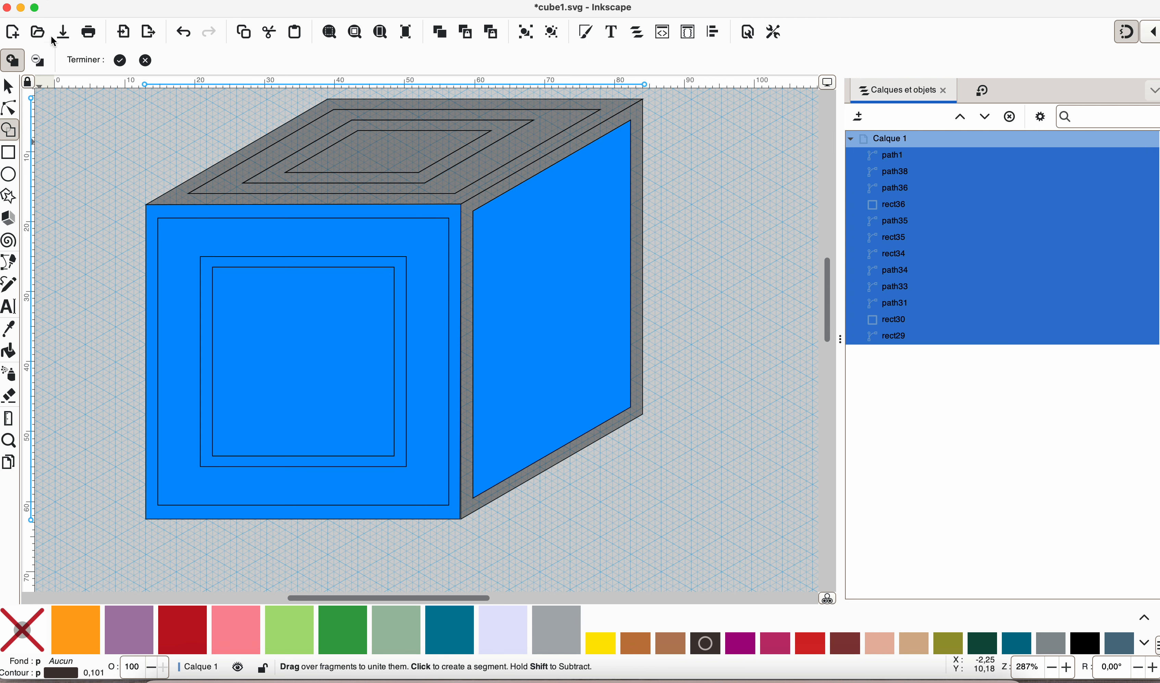
{"action": "left_click", "coordinate": [143, 1]}
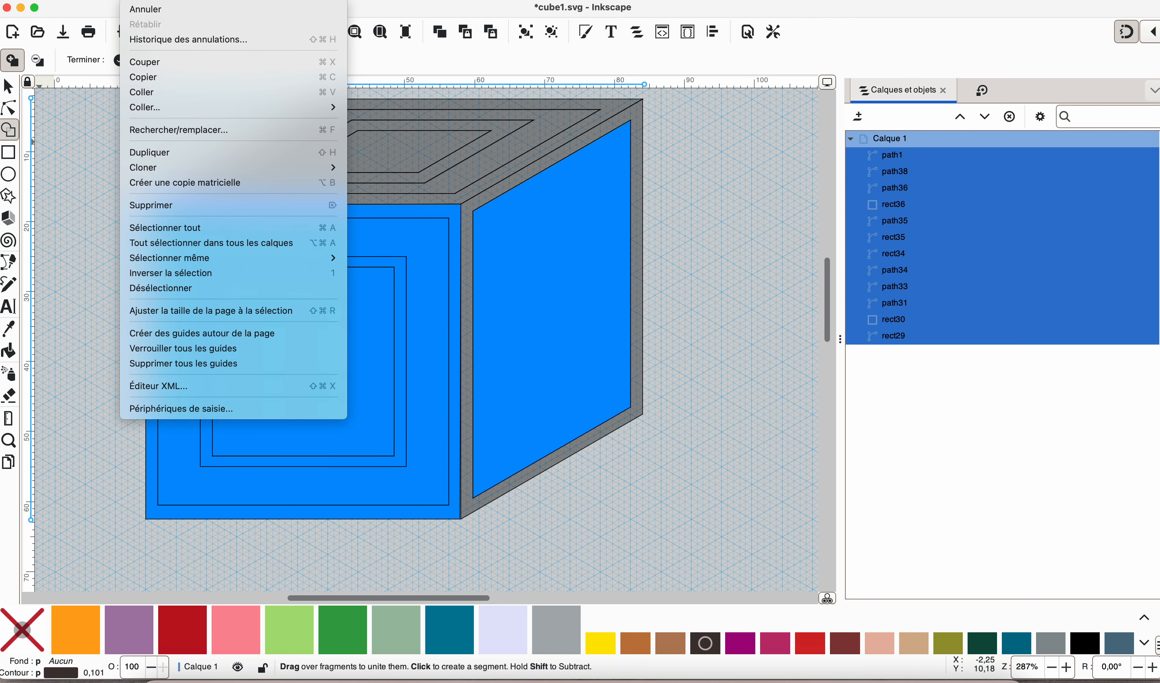
{"action": "left_click", "coordinate": [145, 11]}
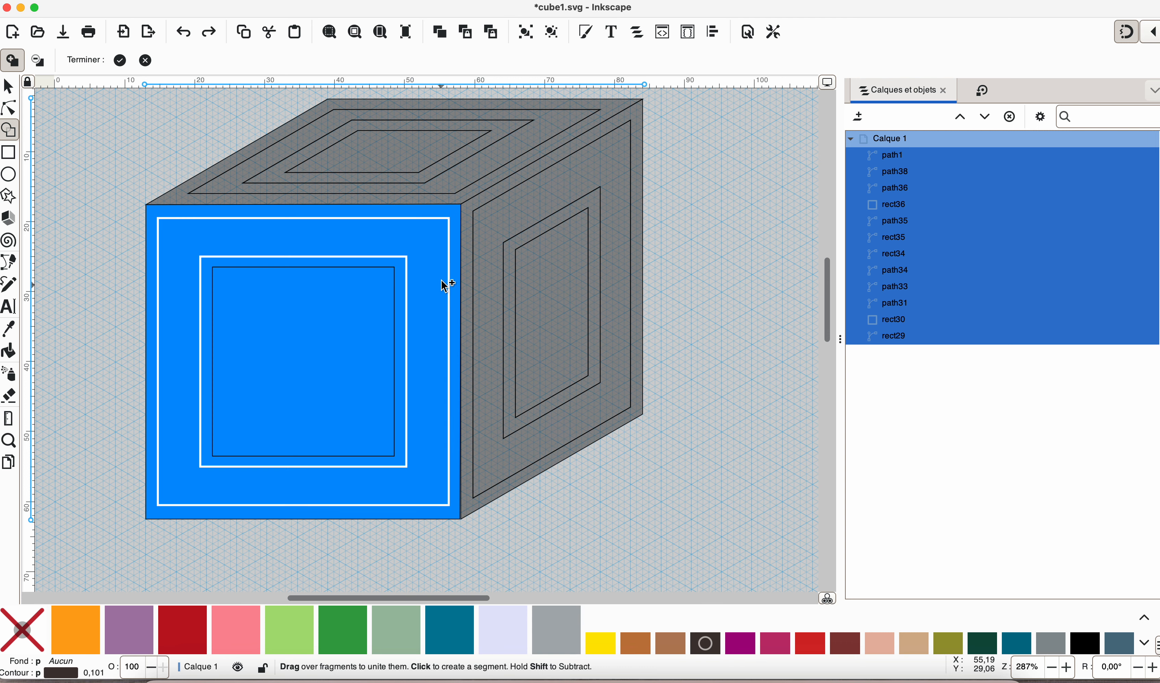
- Add the right face's frames and central panel as separate shapes with the Shape Builder
{"action": "left_click", "coordinate": [469, 218]}
{"action": "left_click", "coordinate": [533, 217]}
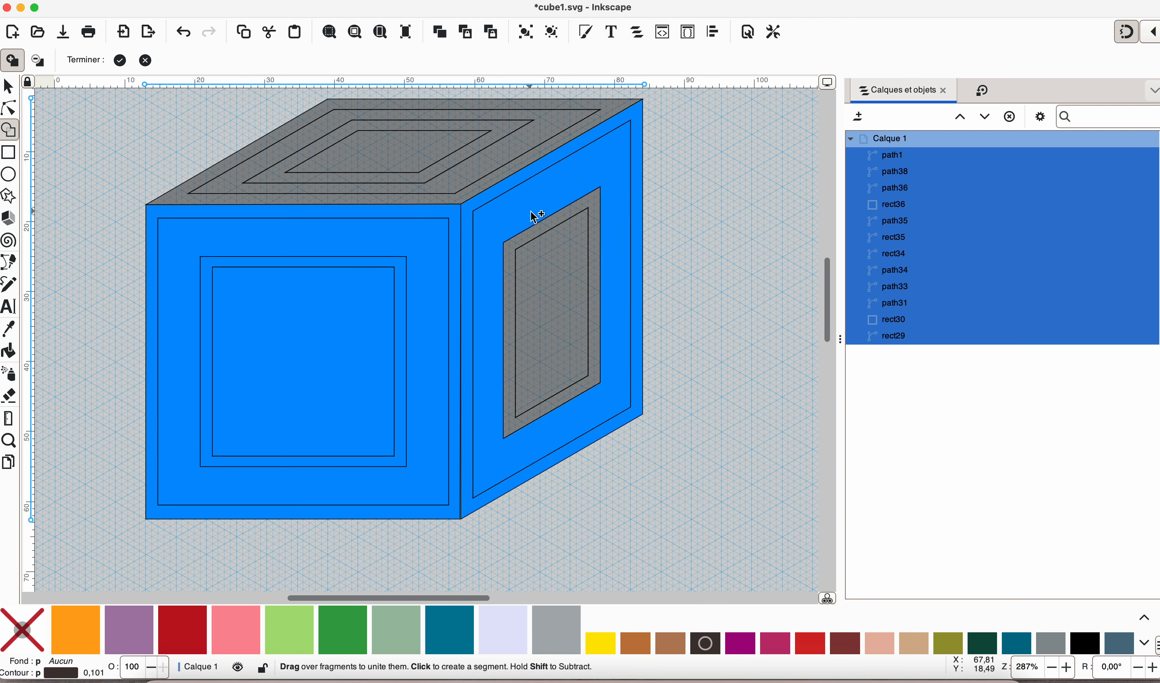
{"action": "left_click", "coordinate": [576, 227]}
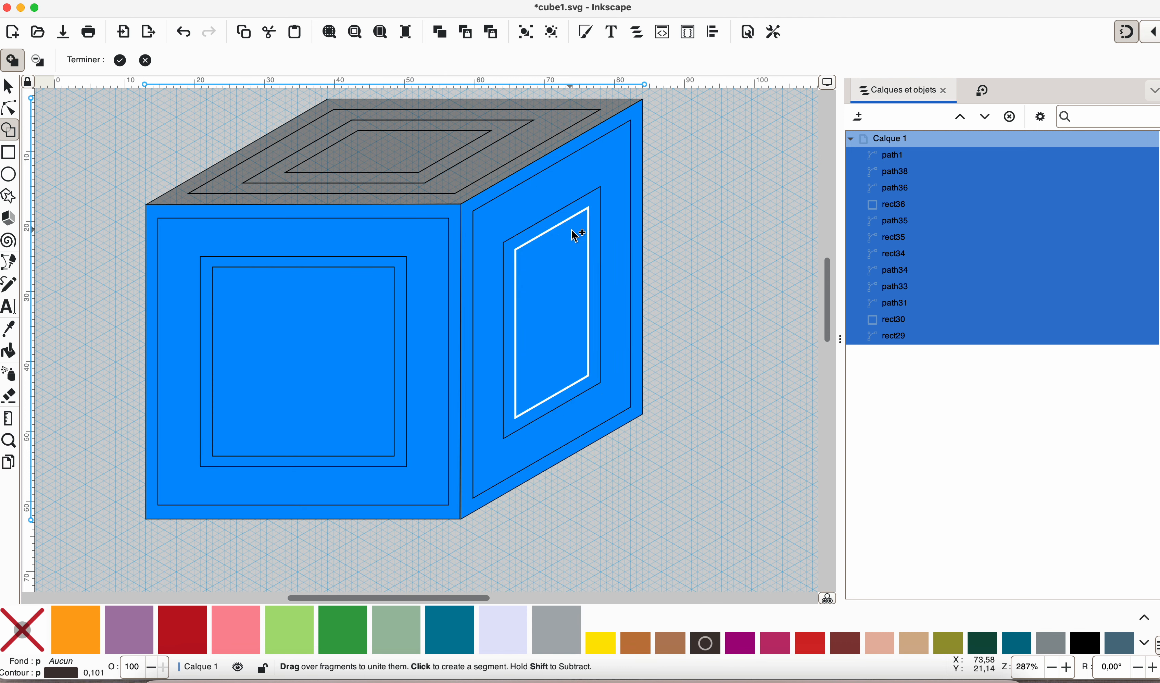
- Add the top face's frames and central panel as separate shapes, then apply the Shape Builder result and deselect everything
{"action": "left_click", "coordinate": [355, 200]}
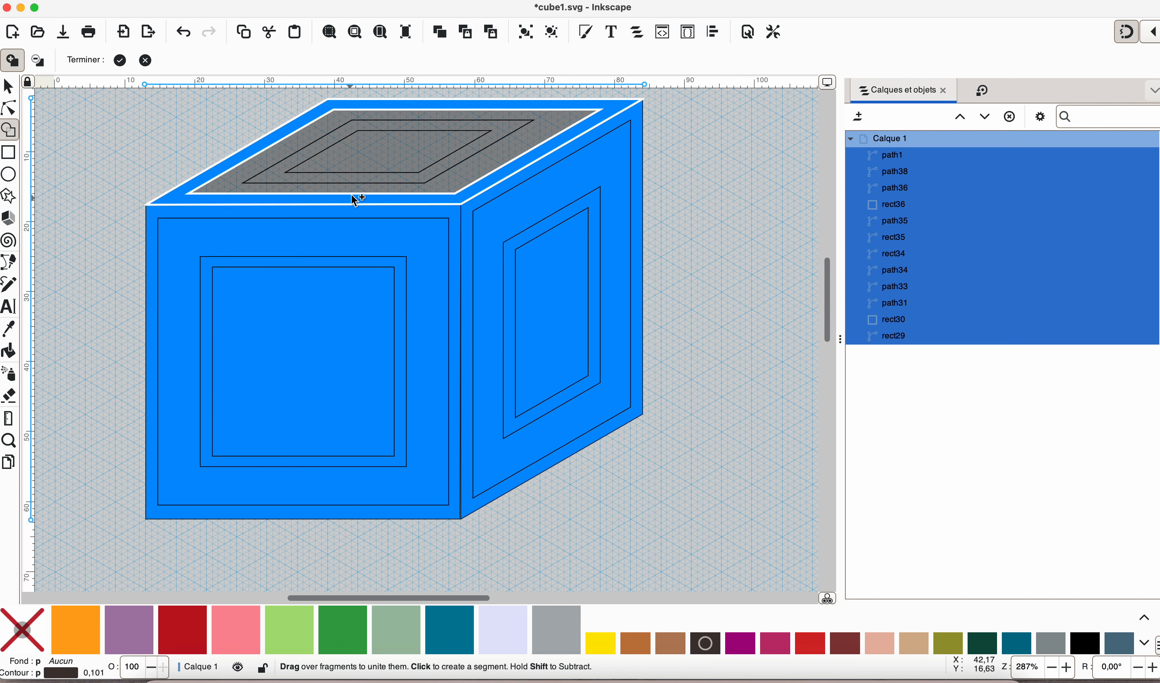
{"action": "left_click", "coordinate": [357, 195]}
{"action": "left_click", "coordinate": [361, 181]}
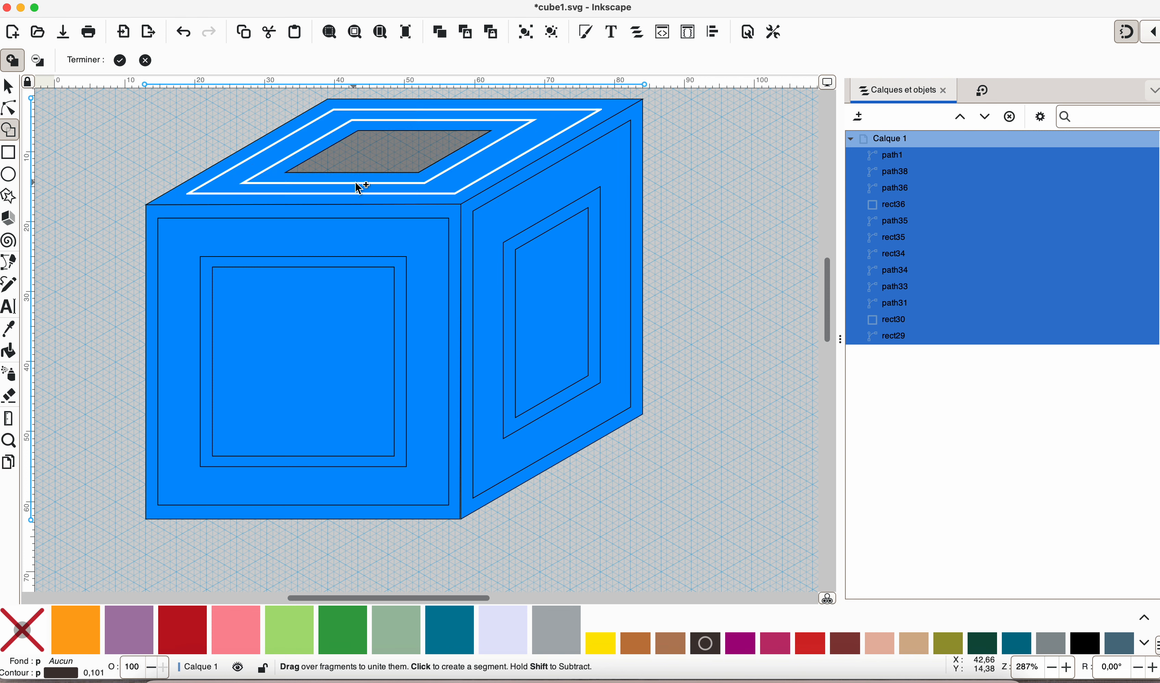
{"action": "left_click", "coordinate": [364, 173]}
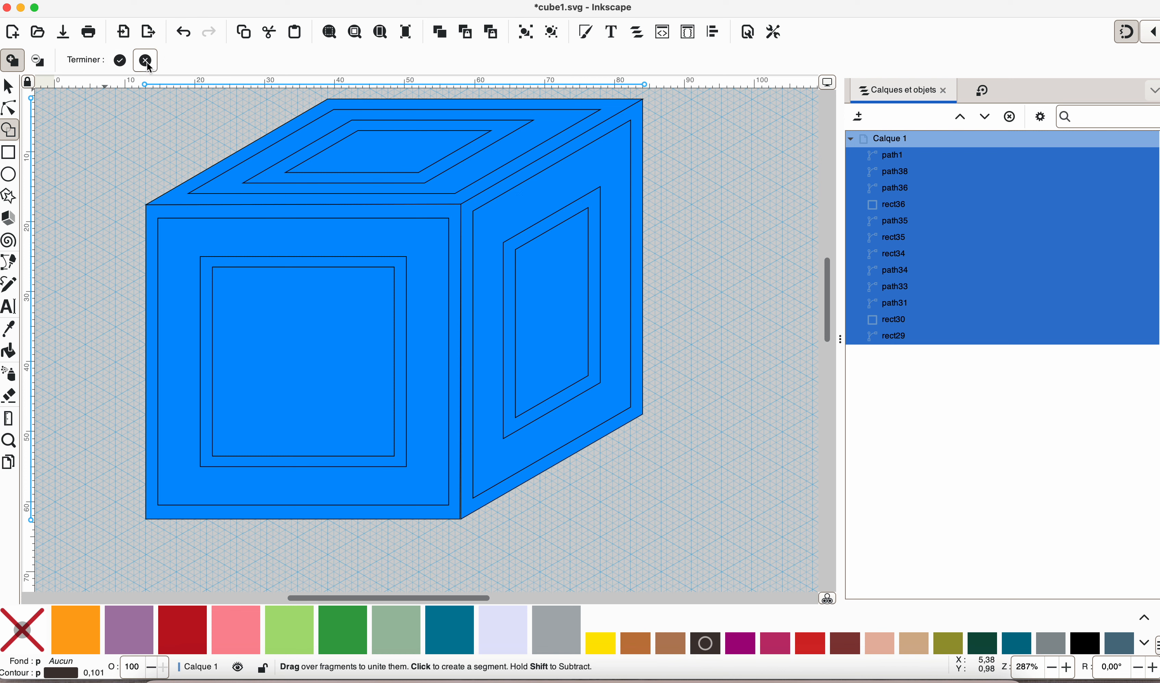
{"action": "left_click", "coordinate": [124, 64]}
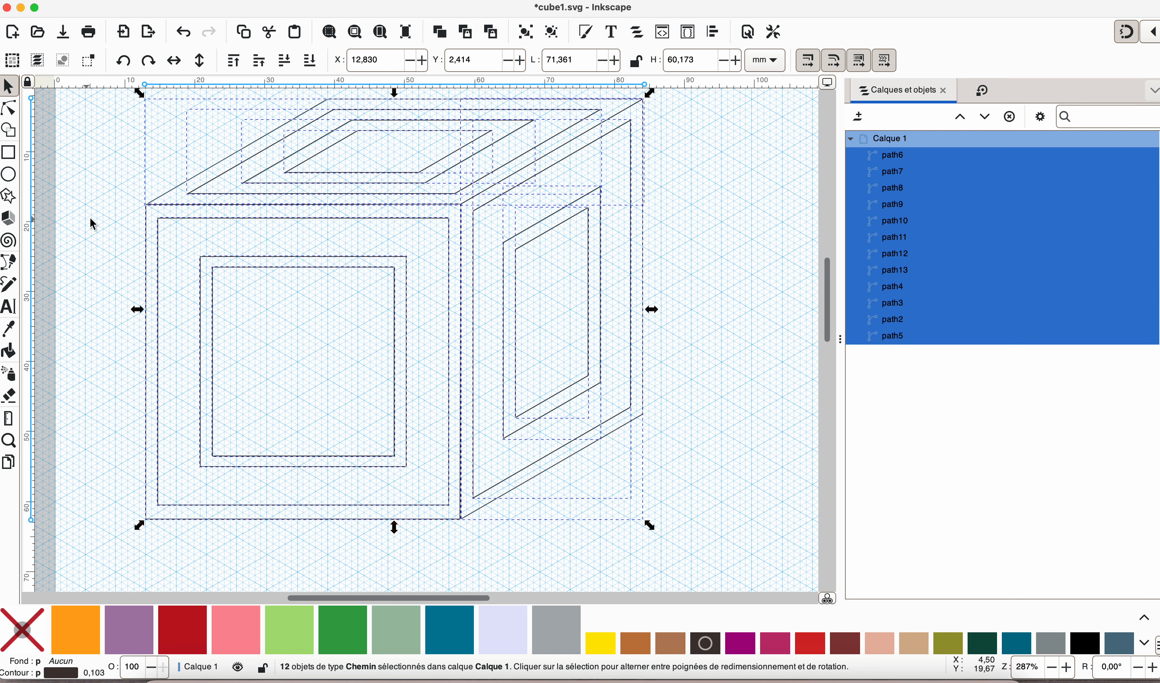
{"action": "left_click", "coordinate": [85, 157]}
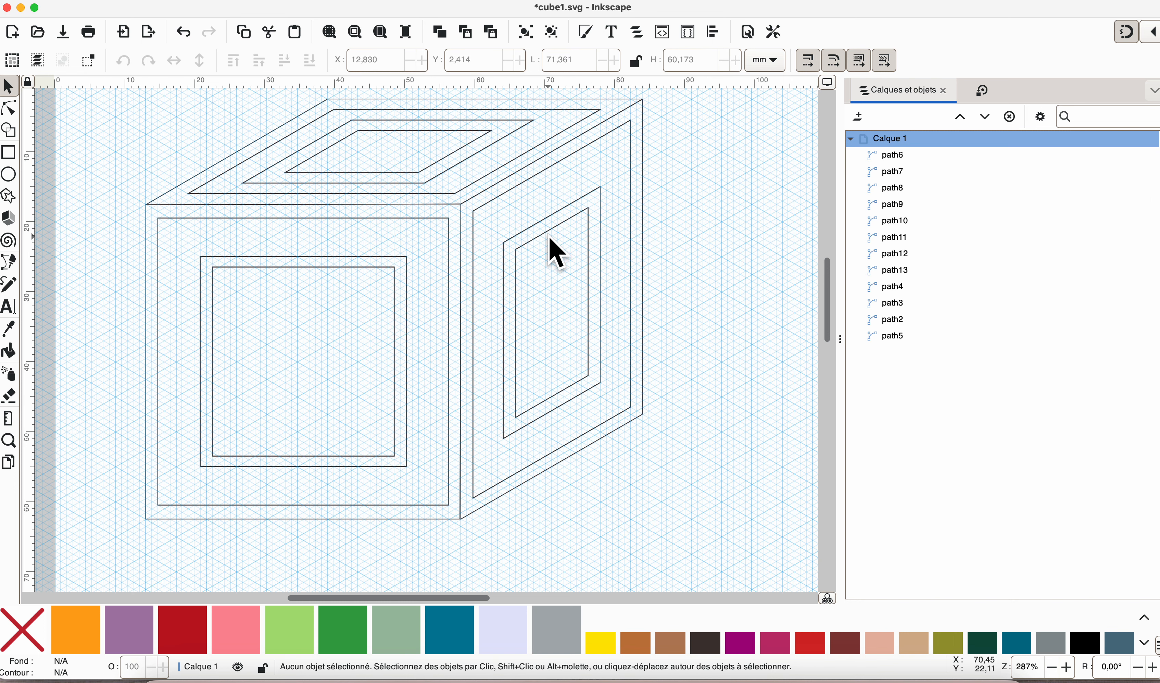
- Fill the front face's outer frame (path5) with teal blue and the wide frame inside it (path2) with Mint
{"action": "left_click", "coordinate": [890, 337]}
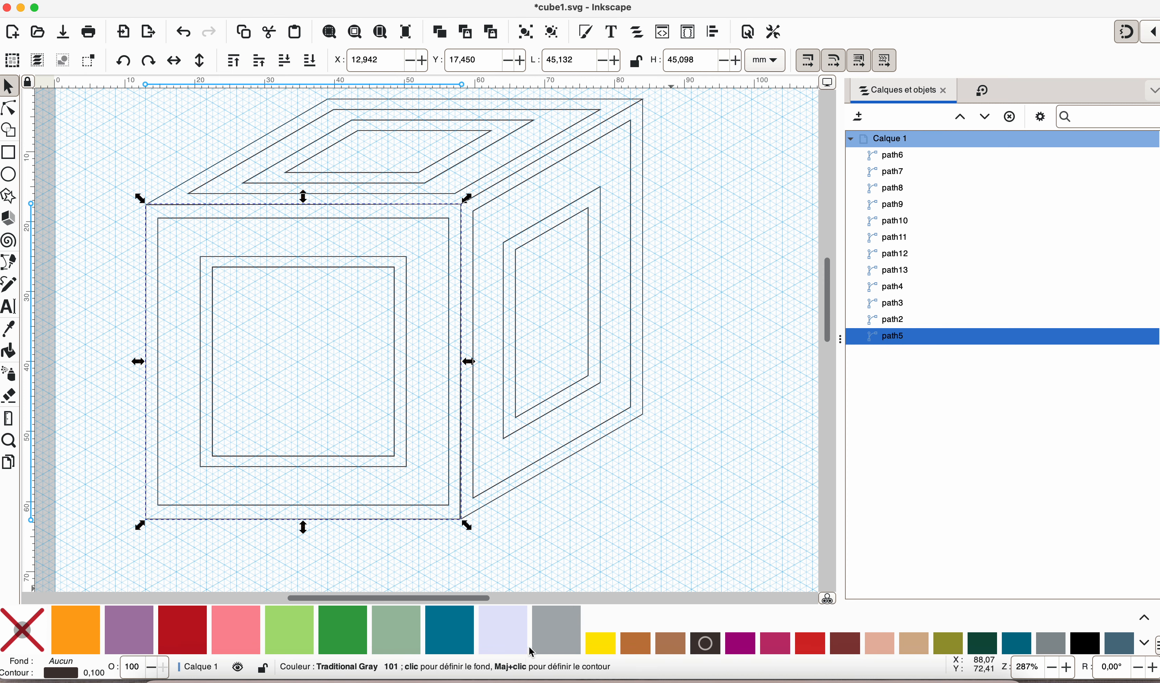
{"action": "left_click", "coordinate": [462, 640]}
{"action": "scroll", "coordinate": [110, 356], "scroll_direction": "up", "scroll_amount": 3}
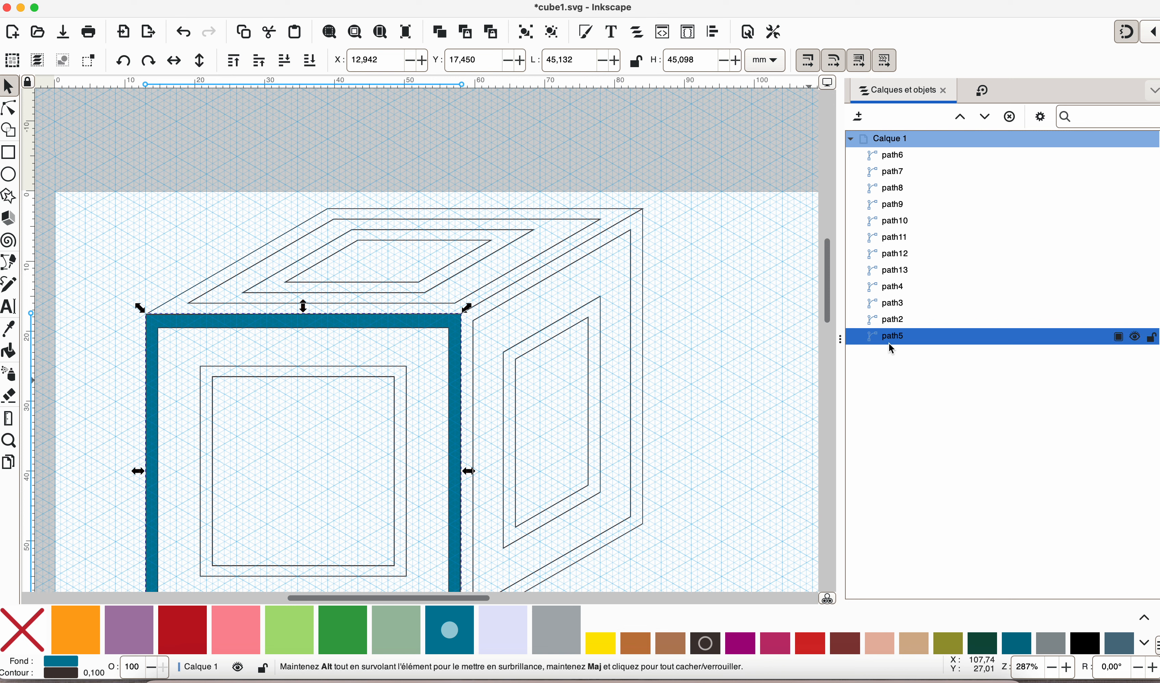
{"action": "left_click", "coordinate": [896, 325]}
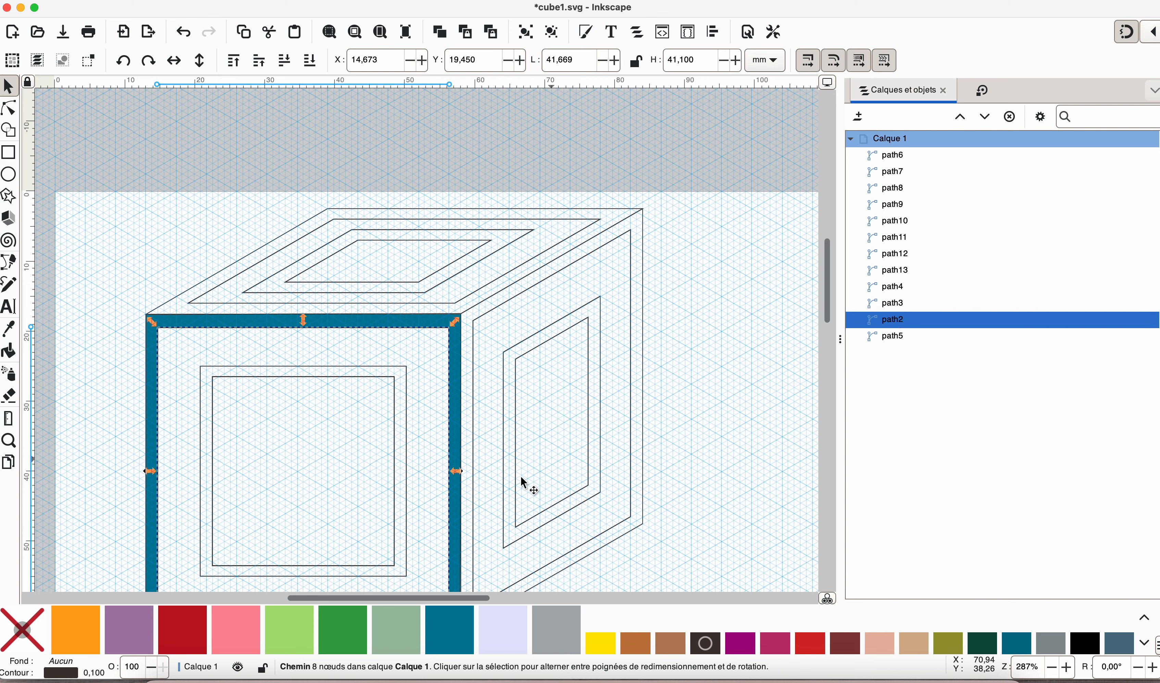
{"action": "left_click", "coordinate": [394, 637]}
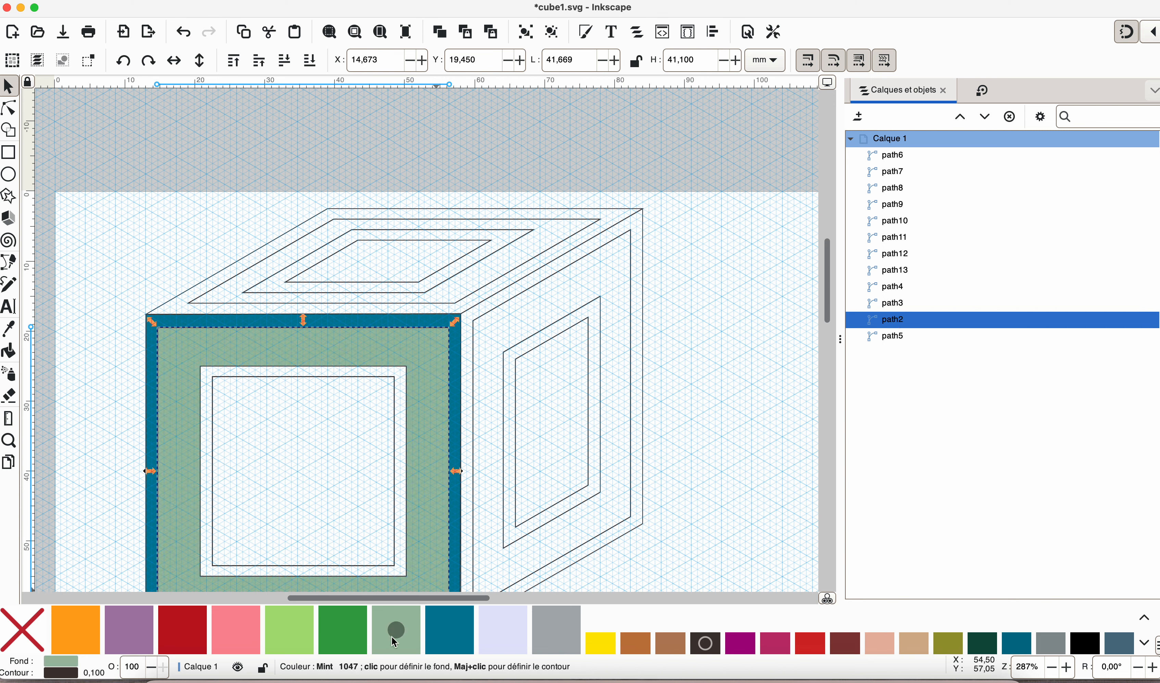
- Fill the front face's narrow inner frame (path3) with green and its central panel (path4) with Traditional Gray
{"action": "left_click", "coordinate": [890, 303]}
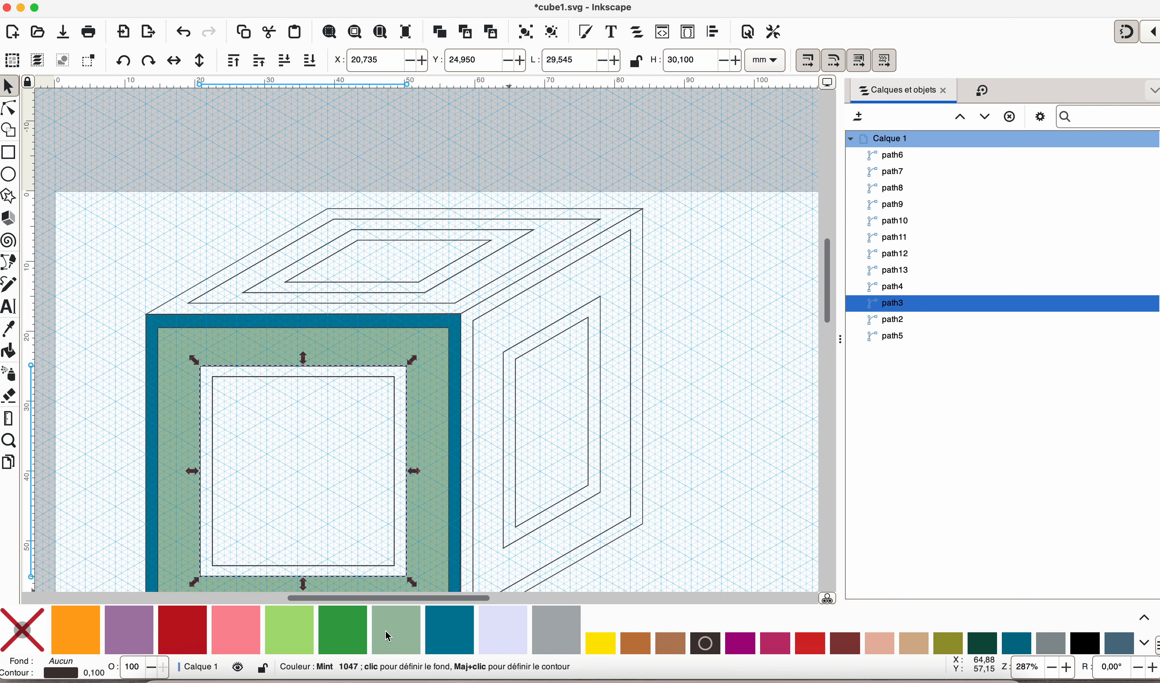
{"action": "left_click", "coordinate": [333, 650]}
{"action": "scroll", "coordinate": [703, 422], "scroll_direction": "up", "scroll_amount": 2}
{"action": "left_click", "coordinate": [920, 293]}
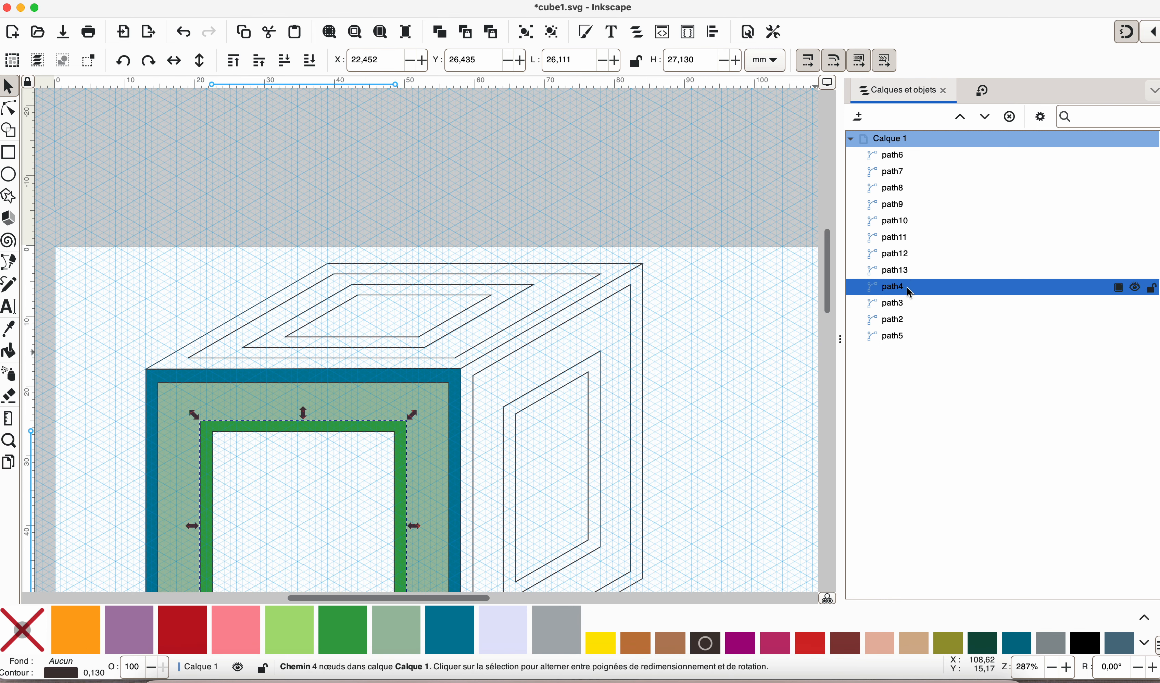
{"action": "left_click", "coordinate": [508, 637]}
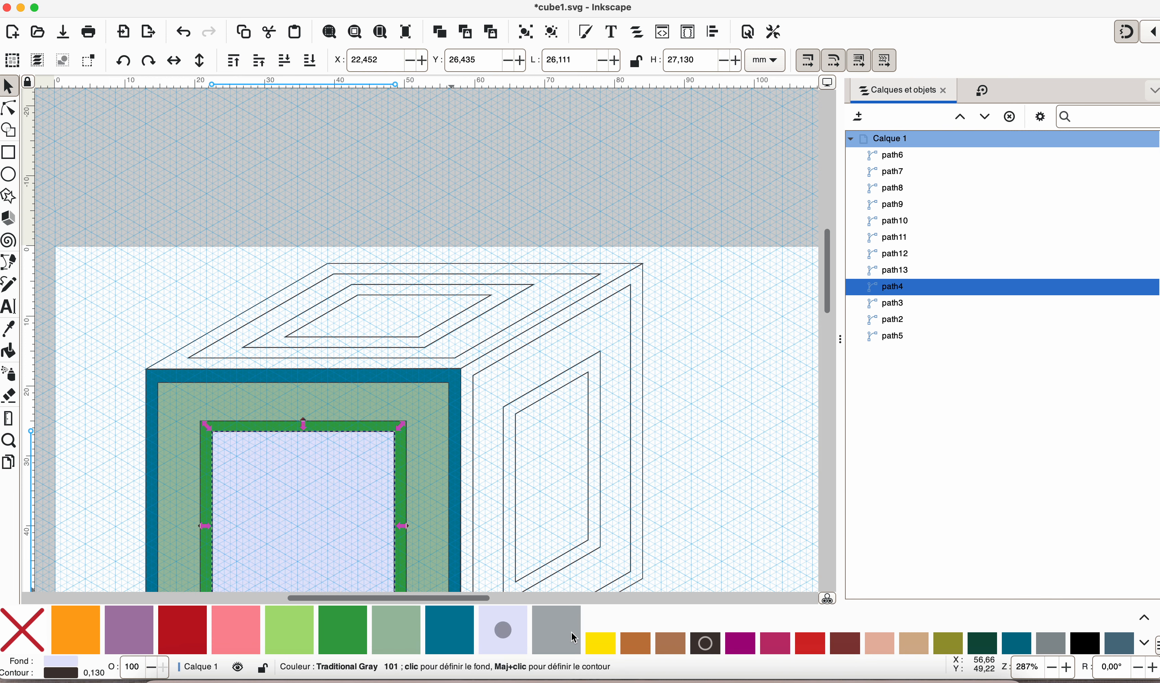
{"action": "left_click", "coordinate": [557, 628]}
{"action": "scroll", "coordinate": [624, 561], "scroll_direction": "up", "scroll_amount": 4}
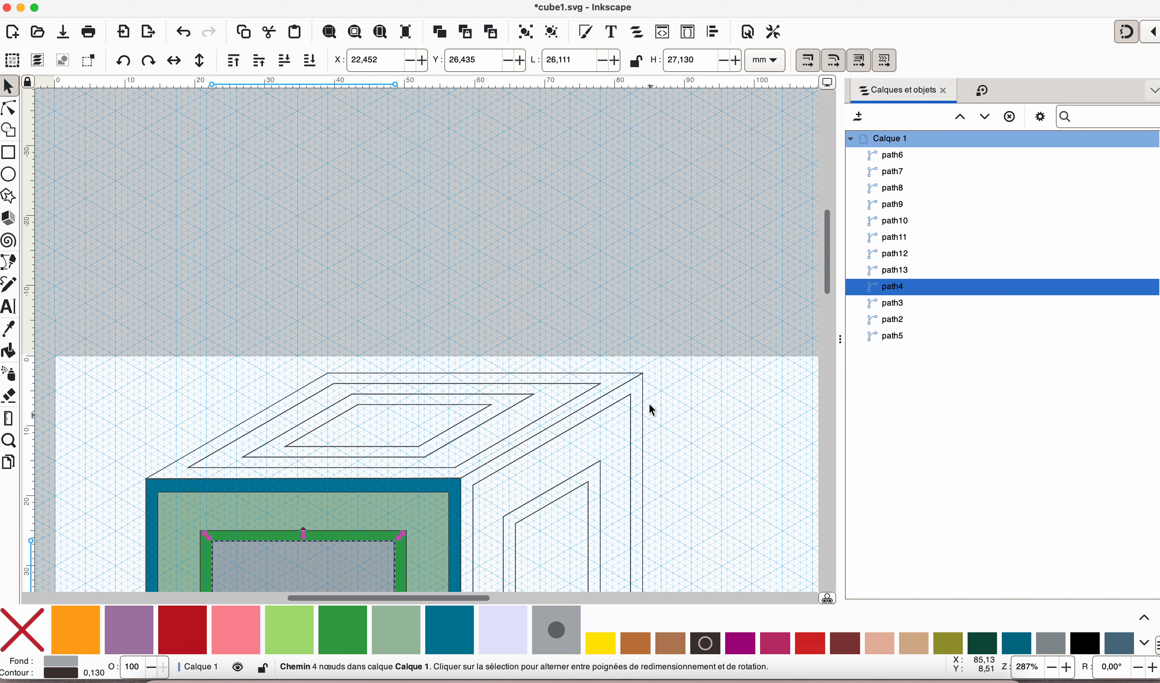
{"action": "scroll", "coordinate": [647, 407], "scroll_direction": "down", "scroll_amount": 8}
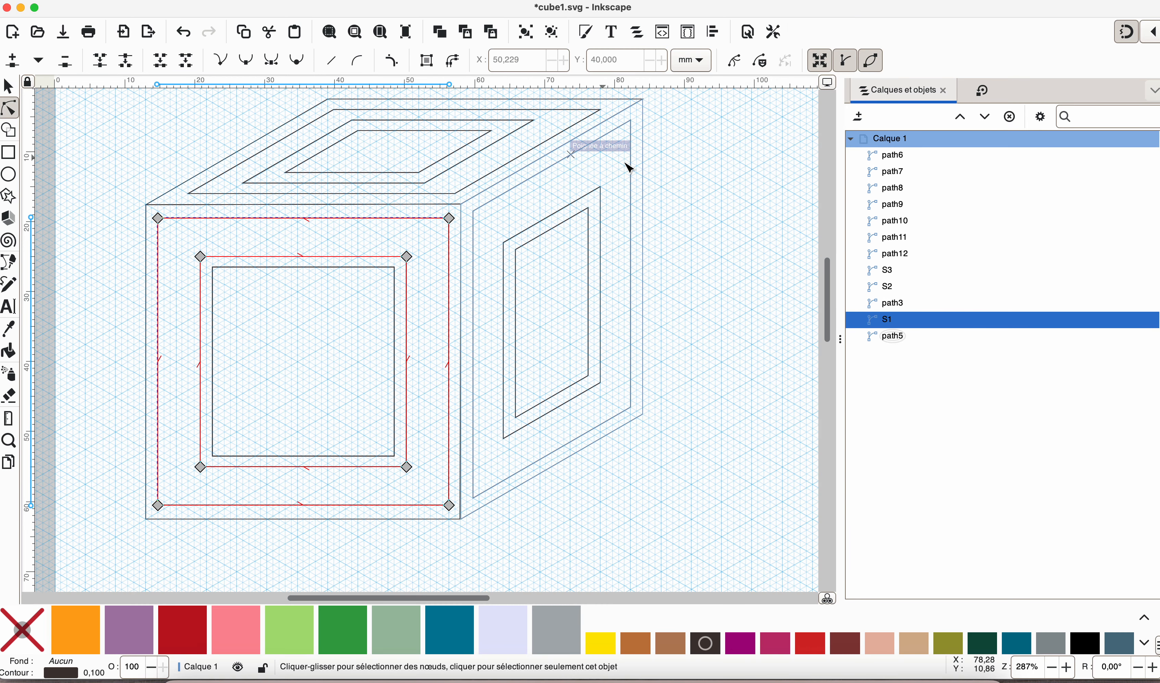
- Check the front and top face shapes one by one from path5 upward, and rename the top face's wide frame (path11) as S4
{"action": "left_click", "coordinate": [892, 336]}
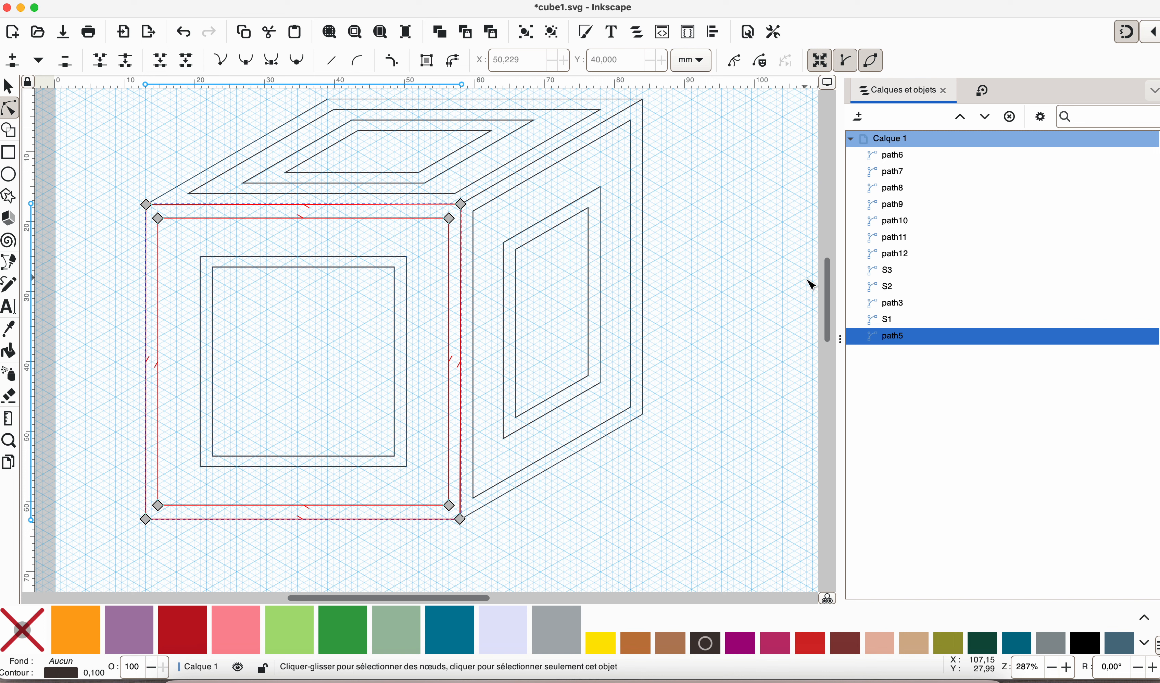
{"action": "left_click", "coordinate": [892, 320]}
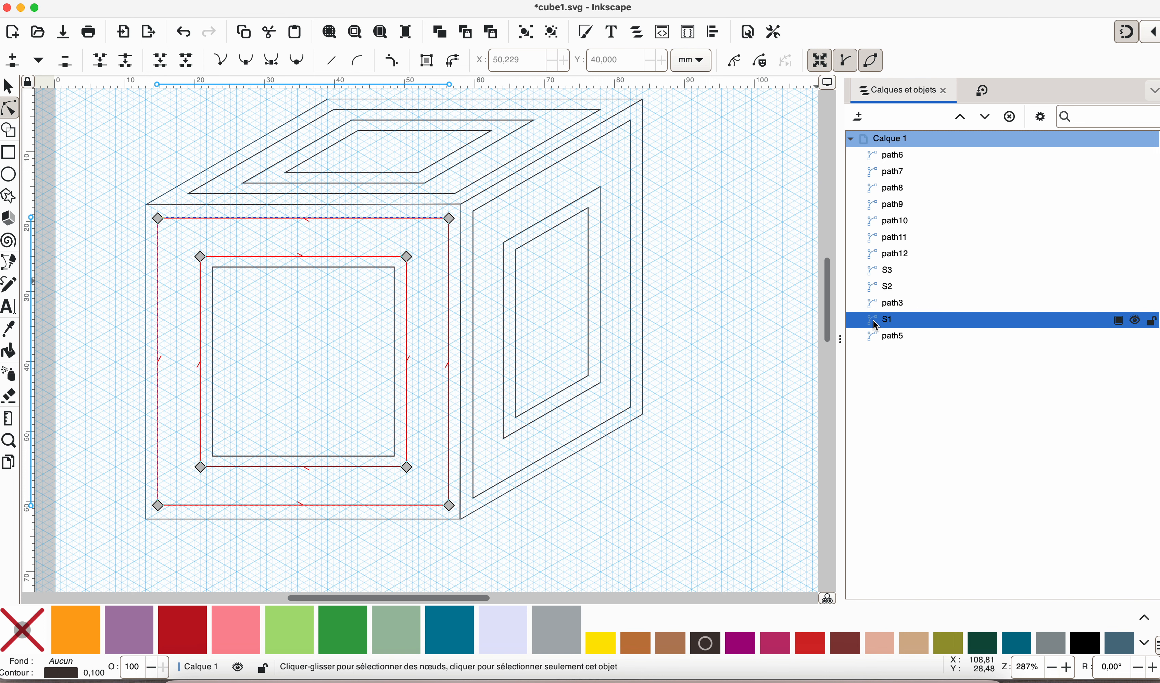
{"action": "left_click", "coordinate": [894, 304]}
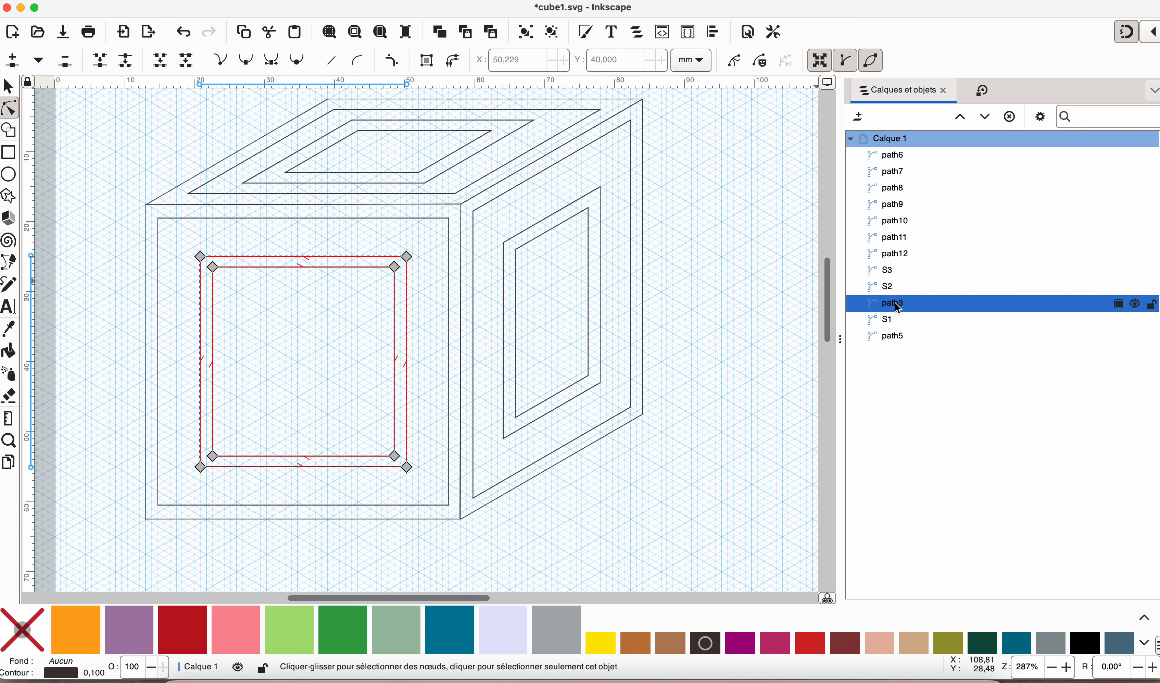
{"action": "left_click", "coordinate": [893, 288]}
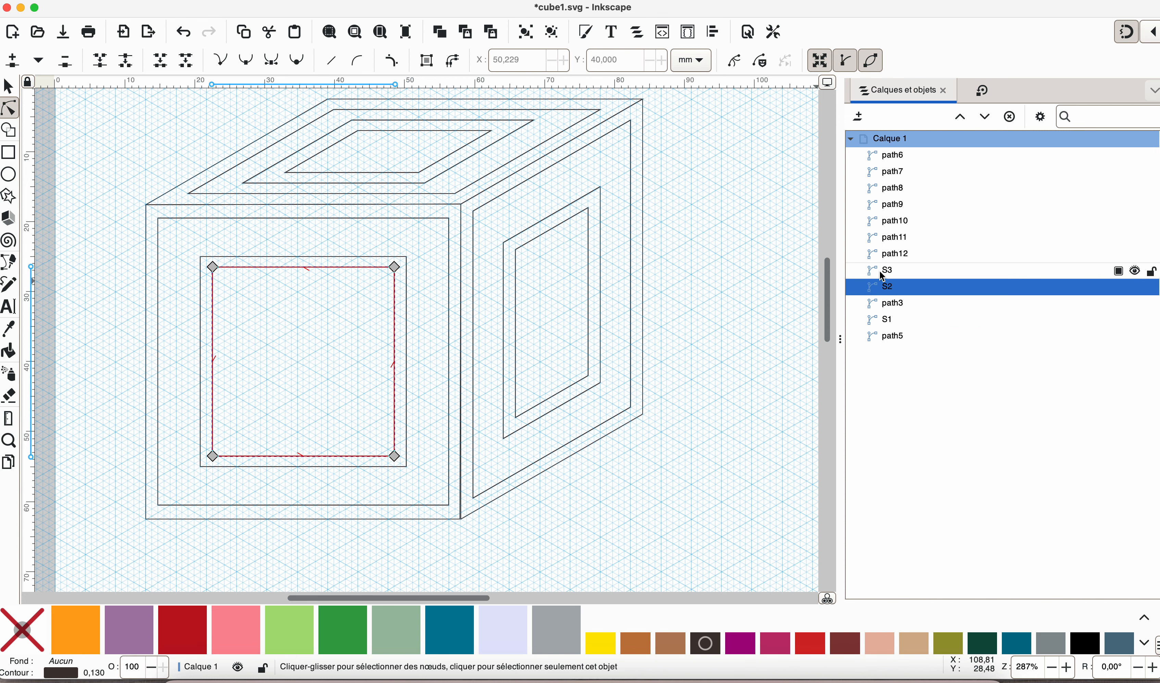
{"action": "left_click", "coordinate": [886, 272]}
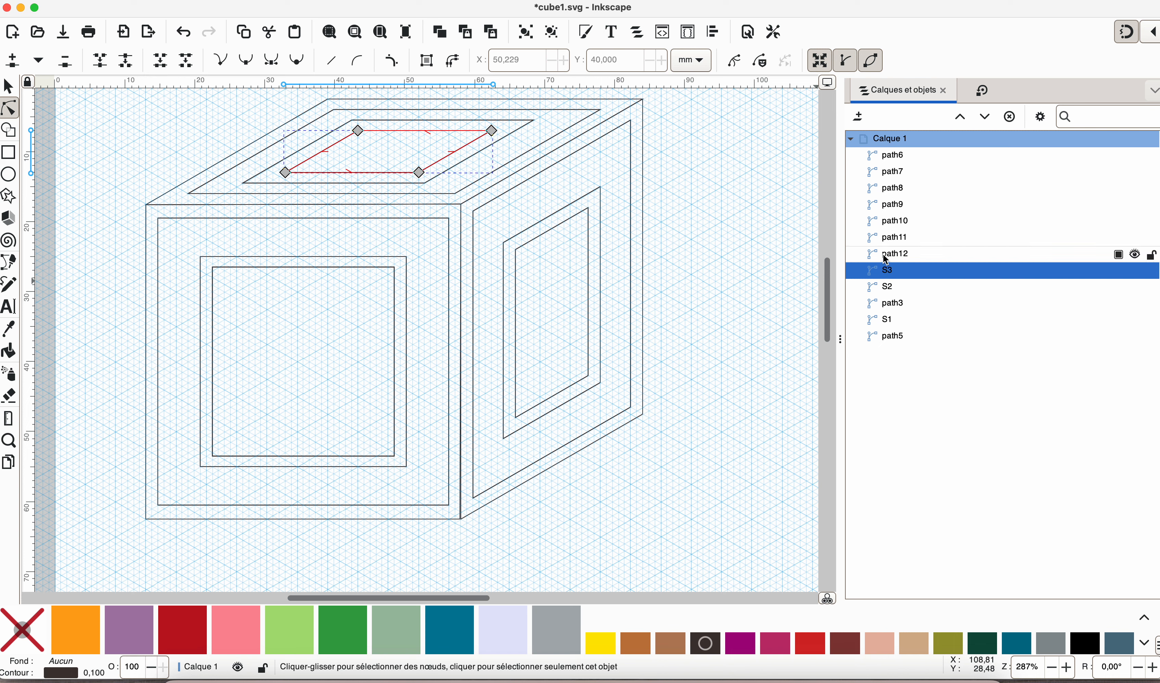
{"action": "left_click", "coordinate": [887, 256]}
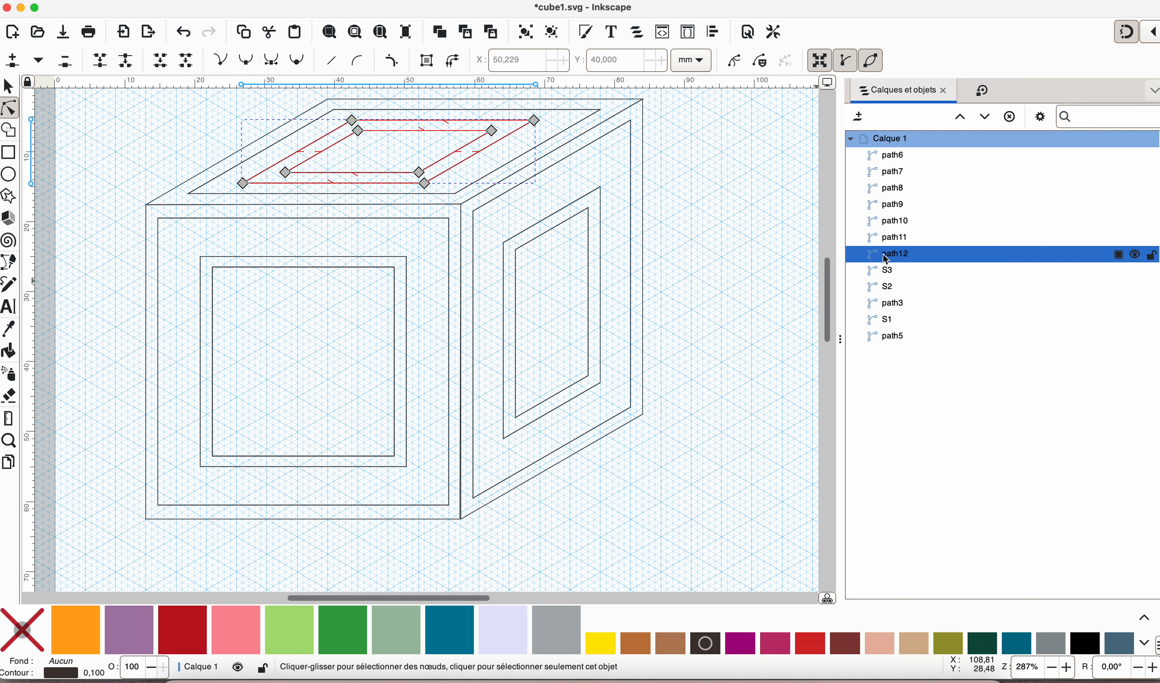
{"action": "left_click", "coordinate": [896, 240]}
{"action": "left_click", "coordinate": [896, 240]}
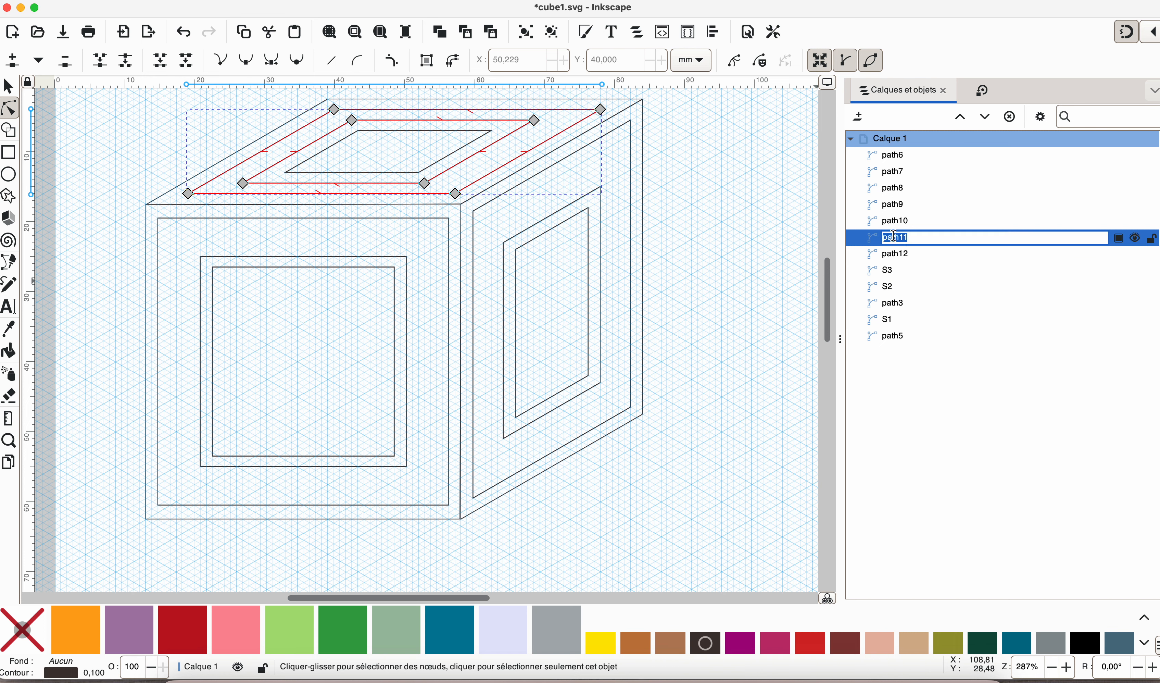
{"action": "type", "text": "S"}
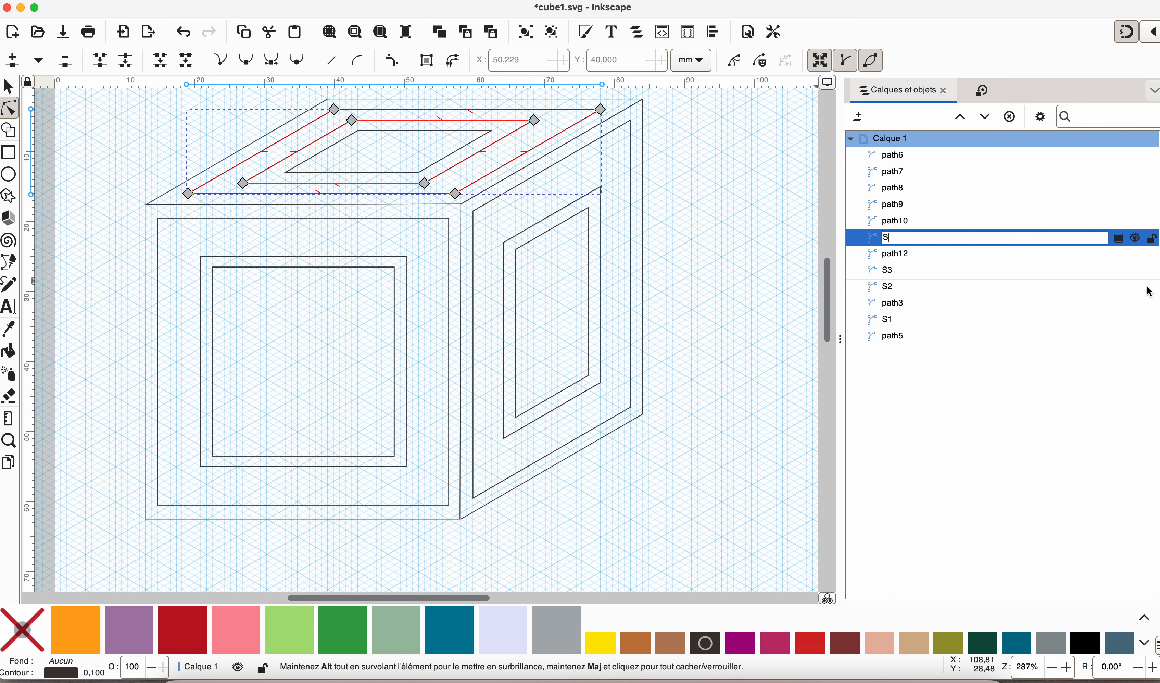
{"action": "type", "text": "4"}
{"action": "key", "text": "Return"}
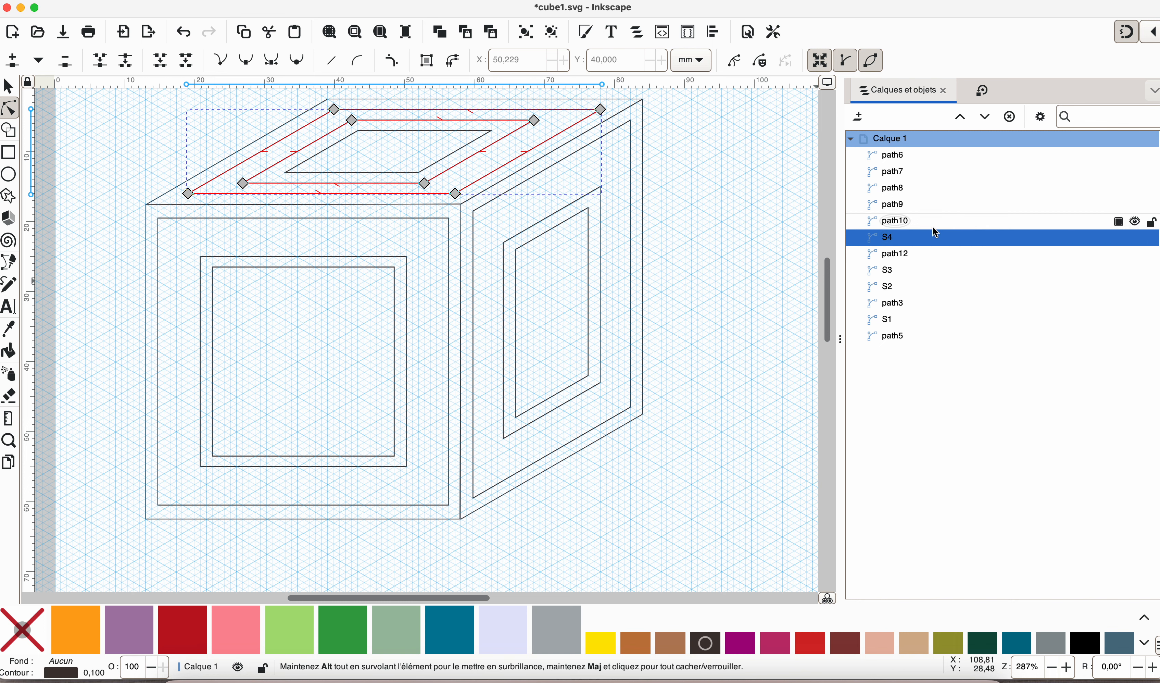
- Rename the right face's central panel (path9) as S5 and its wide frame (path7) as S6
{"action": "left_click", "coordinate": [910, 227]}
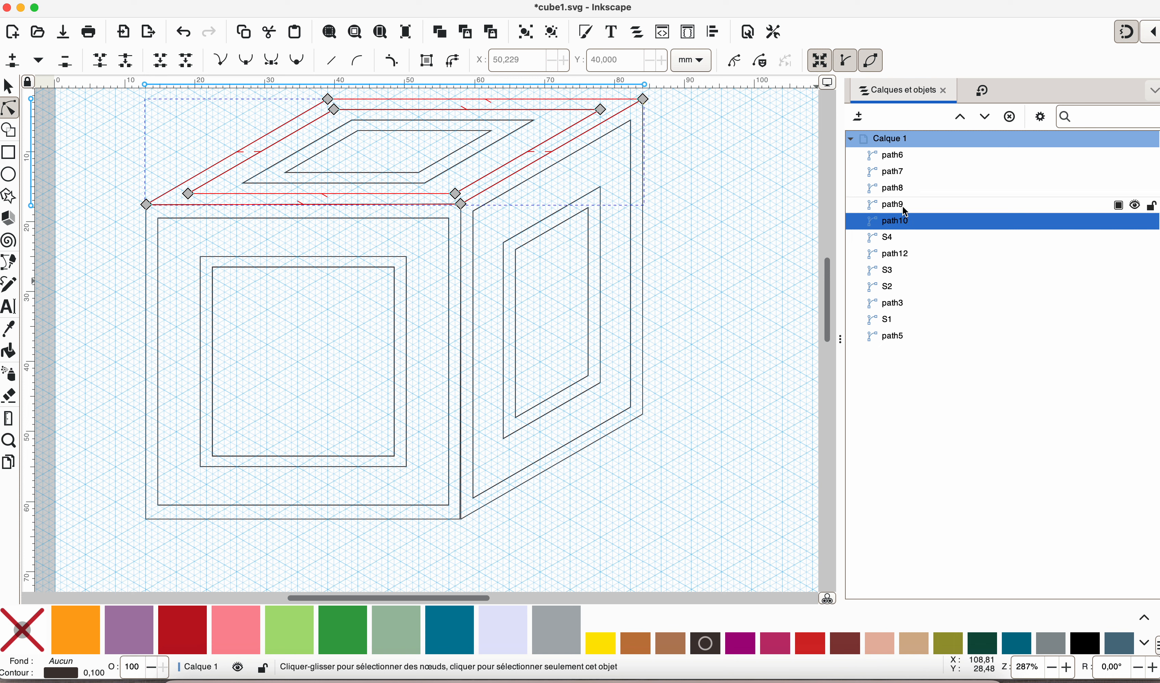
{"action": "left_click", "coordinate": [904, 207]}
{"action": "left_click", "coordinate": [902, 206]}
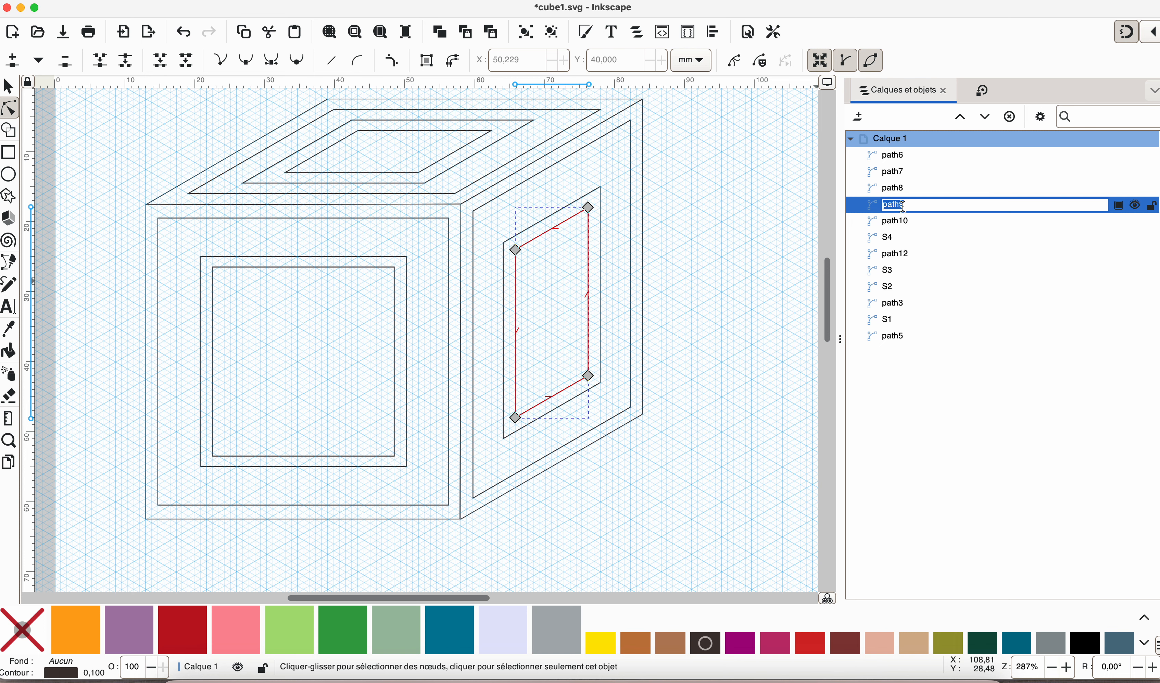
{"action": "type", "text": "S5"}
{"action": "left_click", "coordinate": [906, 187]}
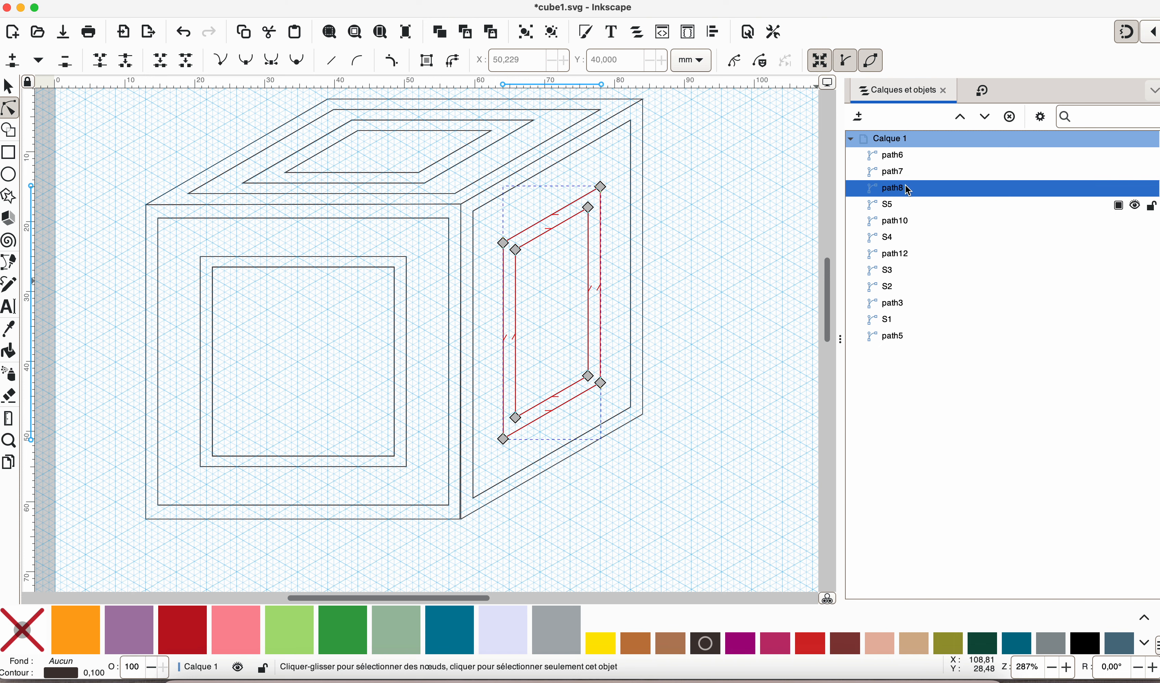
{"action": "double_click", "coordinate": [904, 172]}
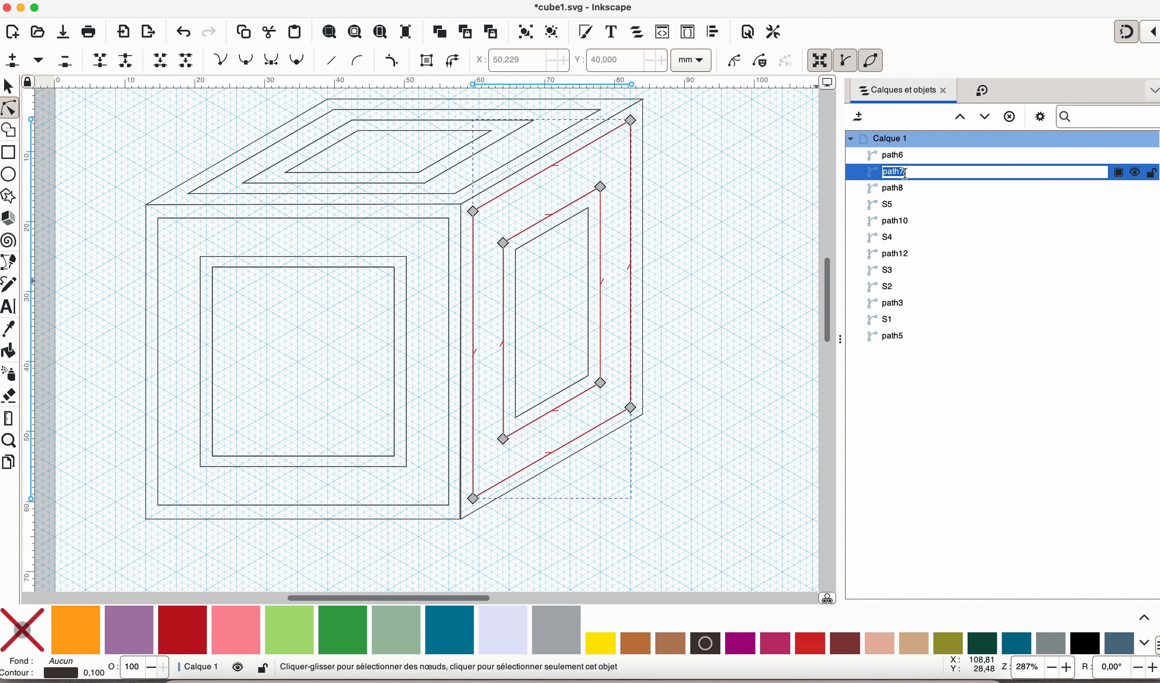
{"action": "type", "text": "S6"}
- Group the six named shapes S1 to S6, the wide frames and central panels of all three faces
{"action": "left_click", "coordinate": [876, 322]}
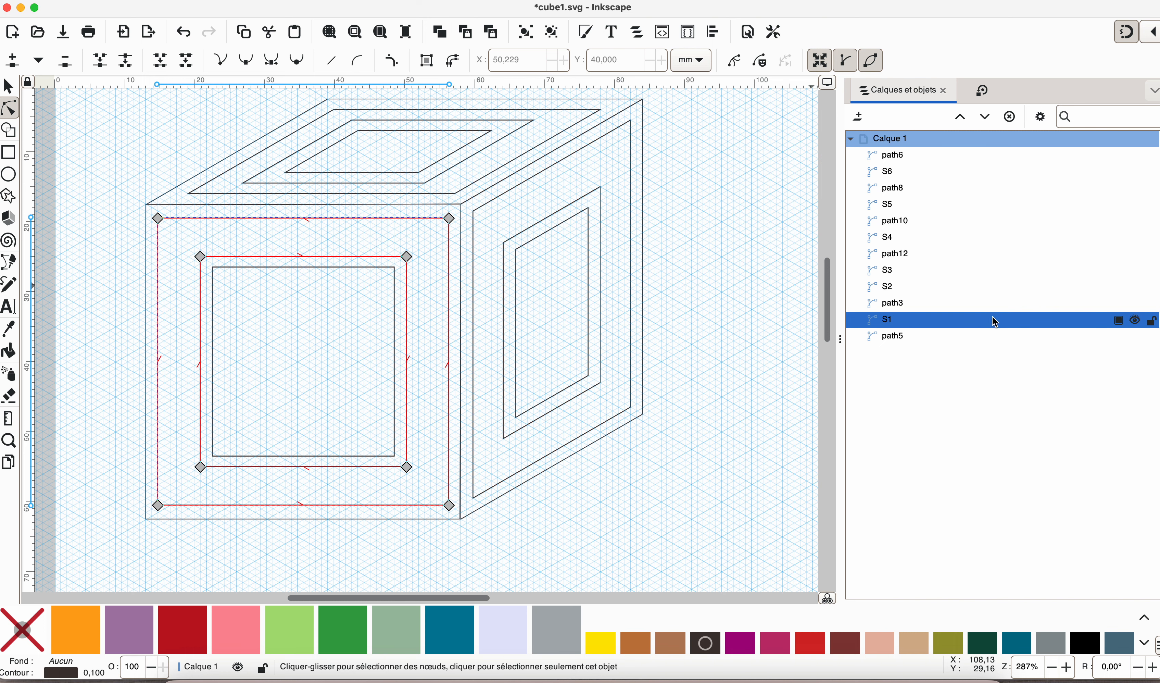
{"action": "left_click", "coordinate": [885, 172]}
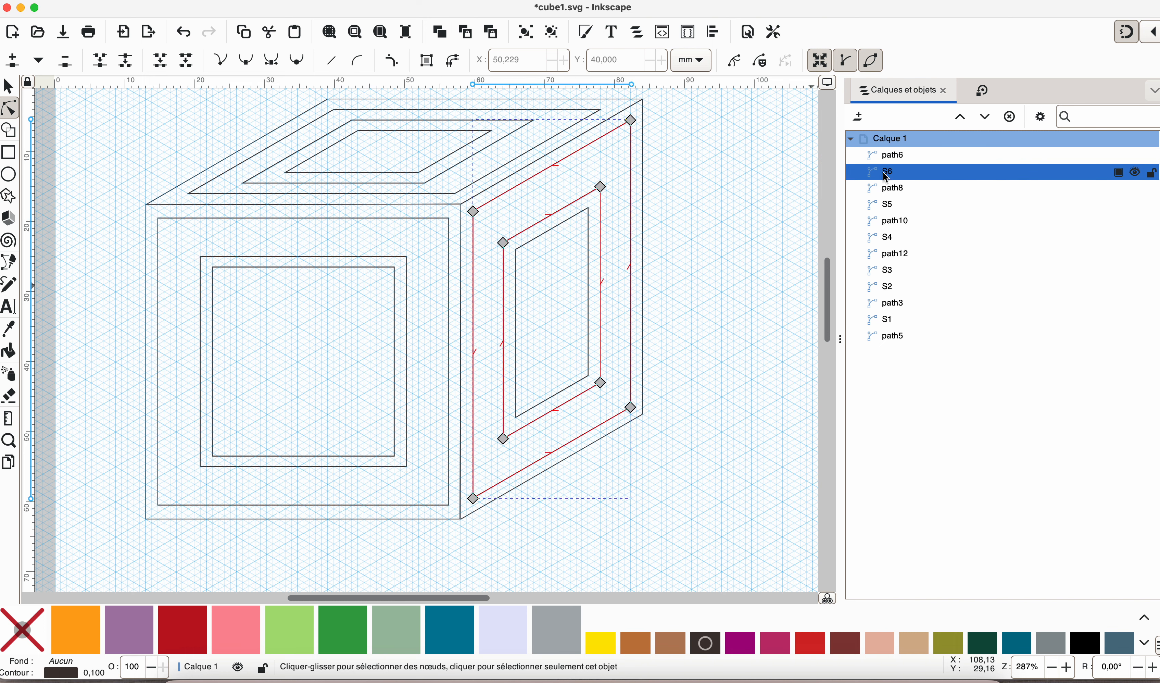
{"action": "left_click", "coordinate": [893, 207], "text": "ctrl"}
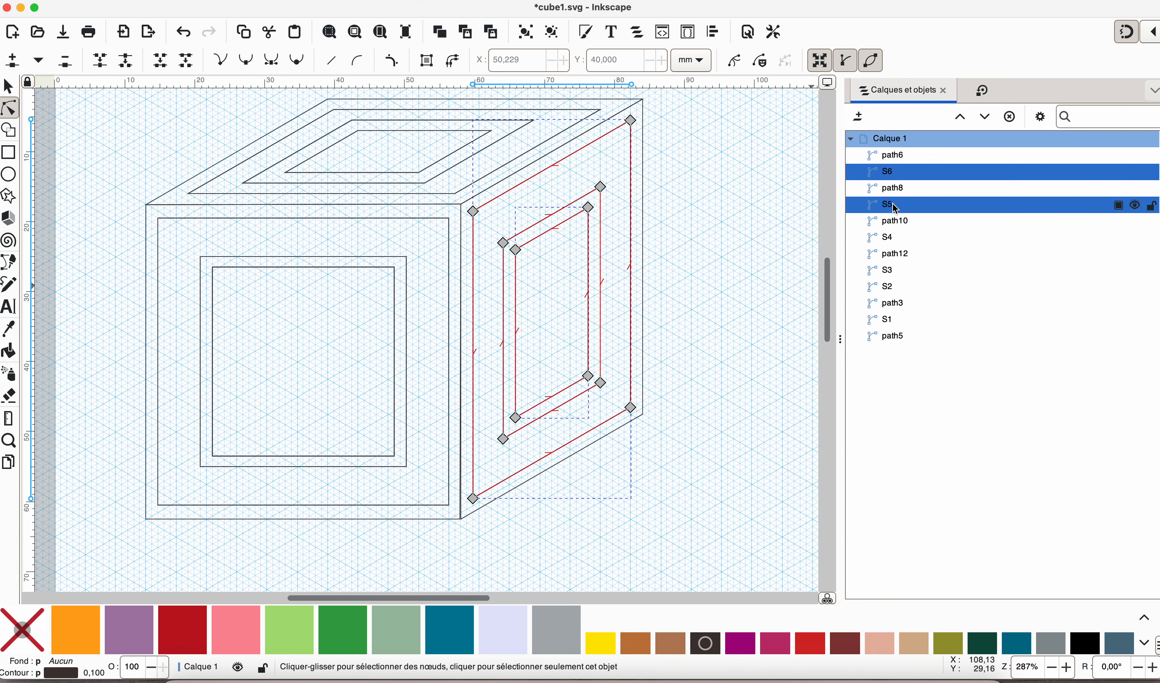
{"action": "left_click", "coordinate": [884, 239], "text": "ctrl"}
{"action": "left_click", "coordinate": [890, 271], "text": "ctrl"}
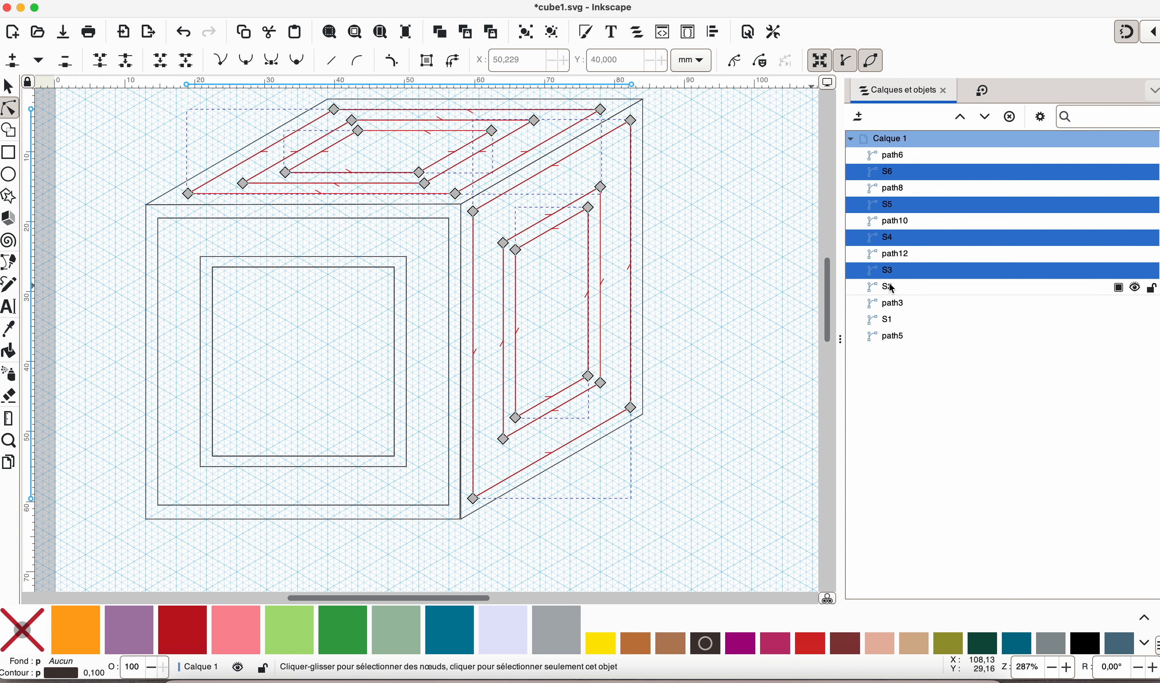
{"action": "left_click", "coordinate": [891, 288], "text": "ctrl"}
{"action": "left_click", "coordinate": [890, 321], "text": "ctrl"}
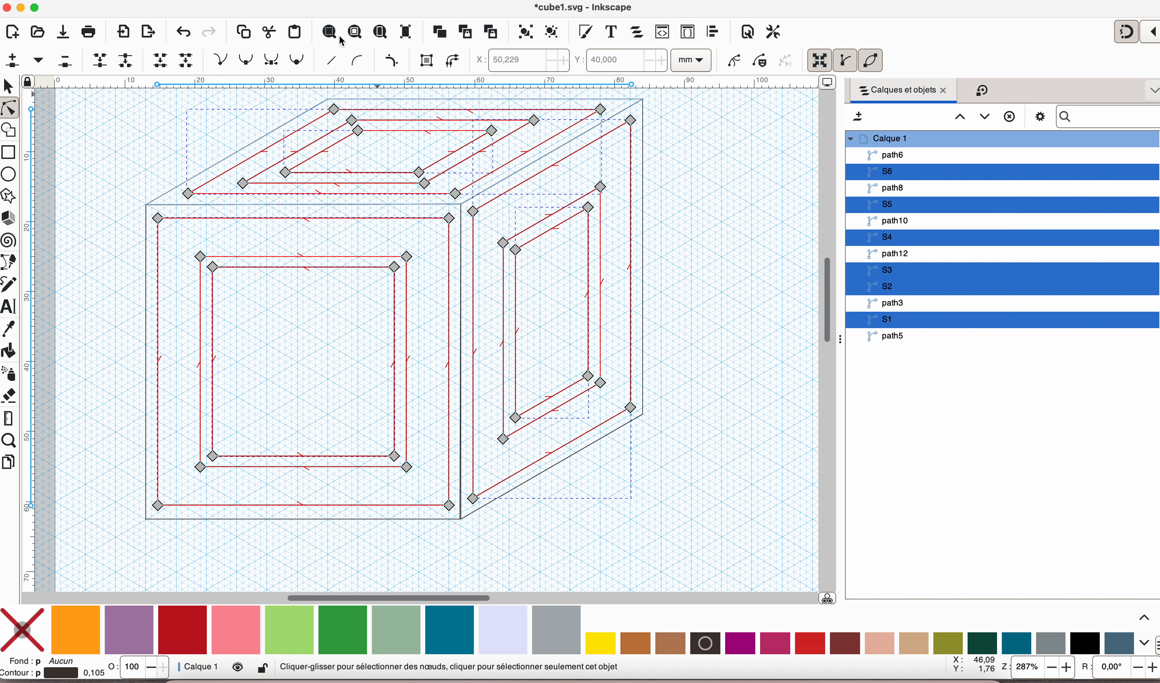
{"action": "left_click", "coordinate": [279, 1]}
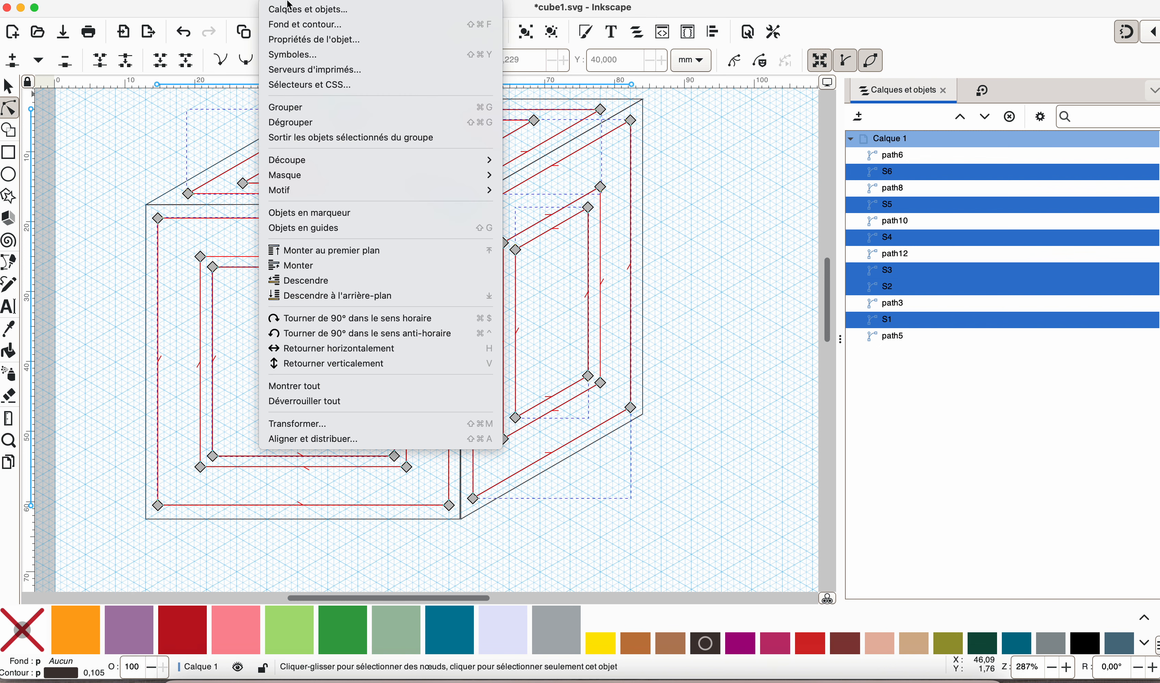
{"action": "left_click", "coordinate": [320, 108]}
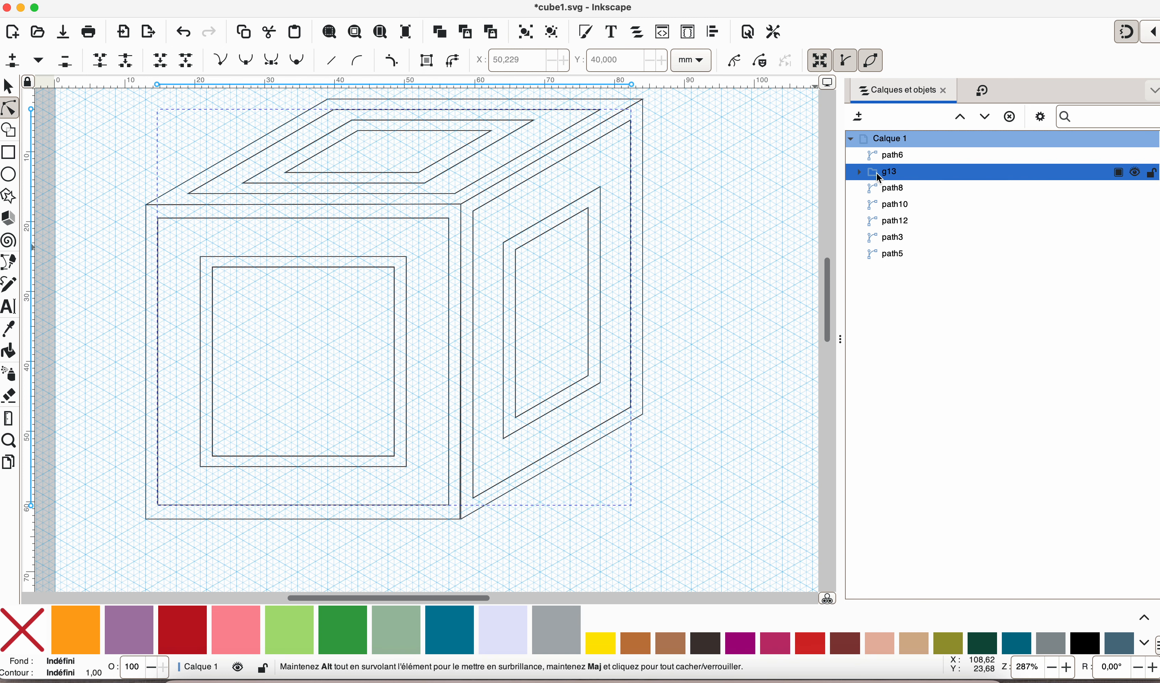
- Group the remaining narrow frames of the three faces: path6, path8, path10, path12, path3 and path5
{"action": "left_click", "coordinate": [885, 156]}
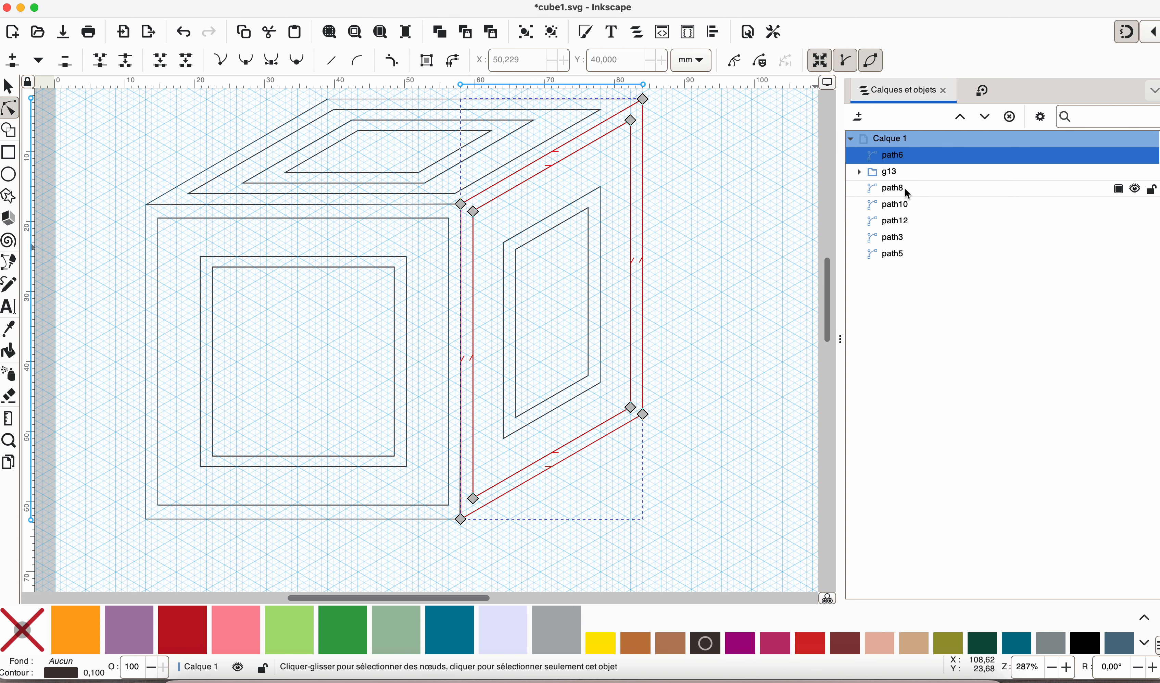
{"action": "left_click", "coordinate": [904, 188], "text": "ctrl"}
{"action": "left_click", "coordinate": [904, 205], "text": "ctrl"}
{"action": "left_click", "coordinate": [905, 221], "text": "ctrl"}
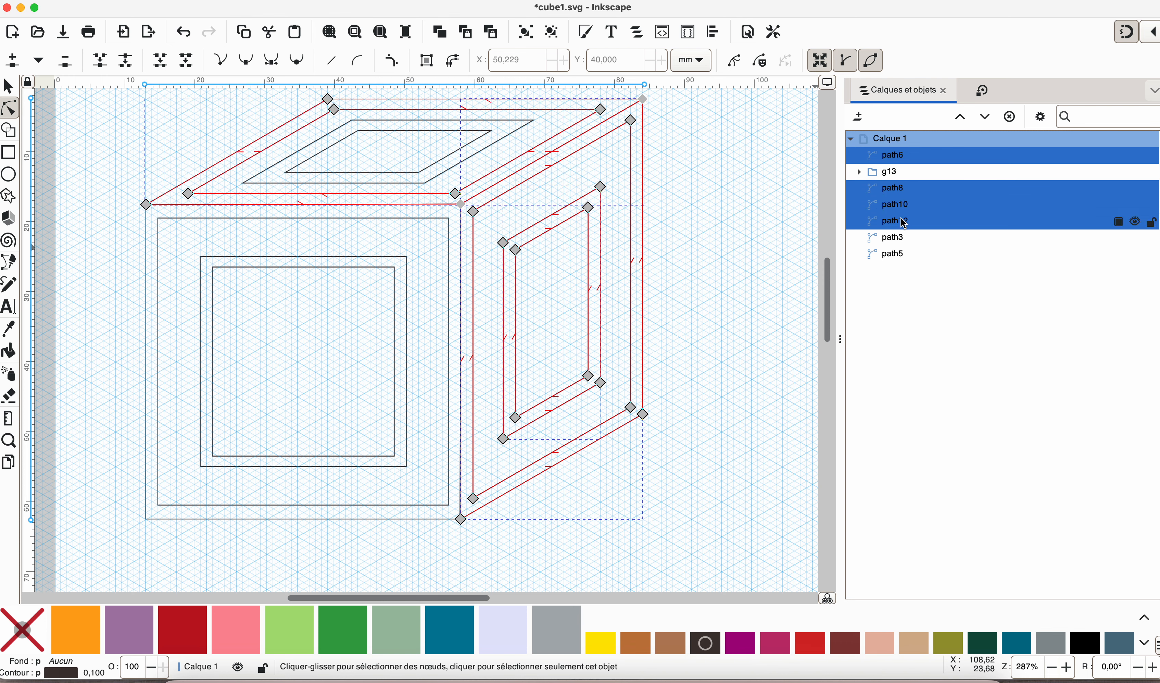
{"action": "left_click", "coordinate": [897, 238], "text": "ctrl"}
{"action": "left_click", "coordinate": [896, 255], "text": "ctrl"}
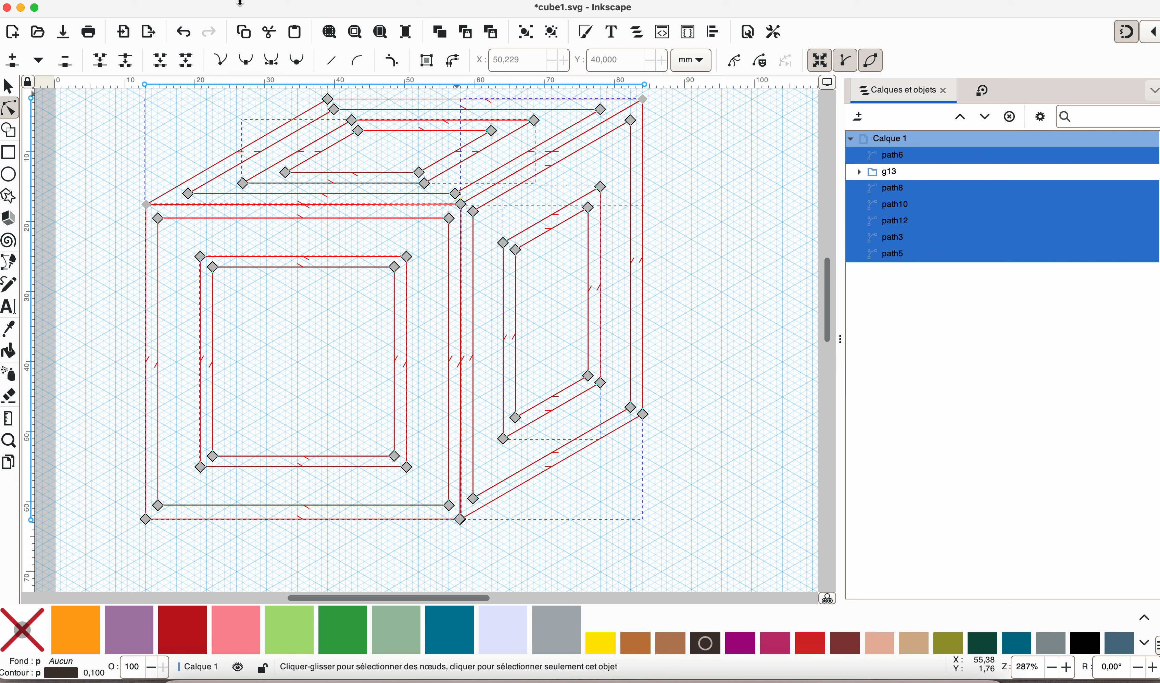
{"action": "left_click", "coordinate": [275, 0]}
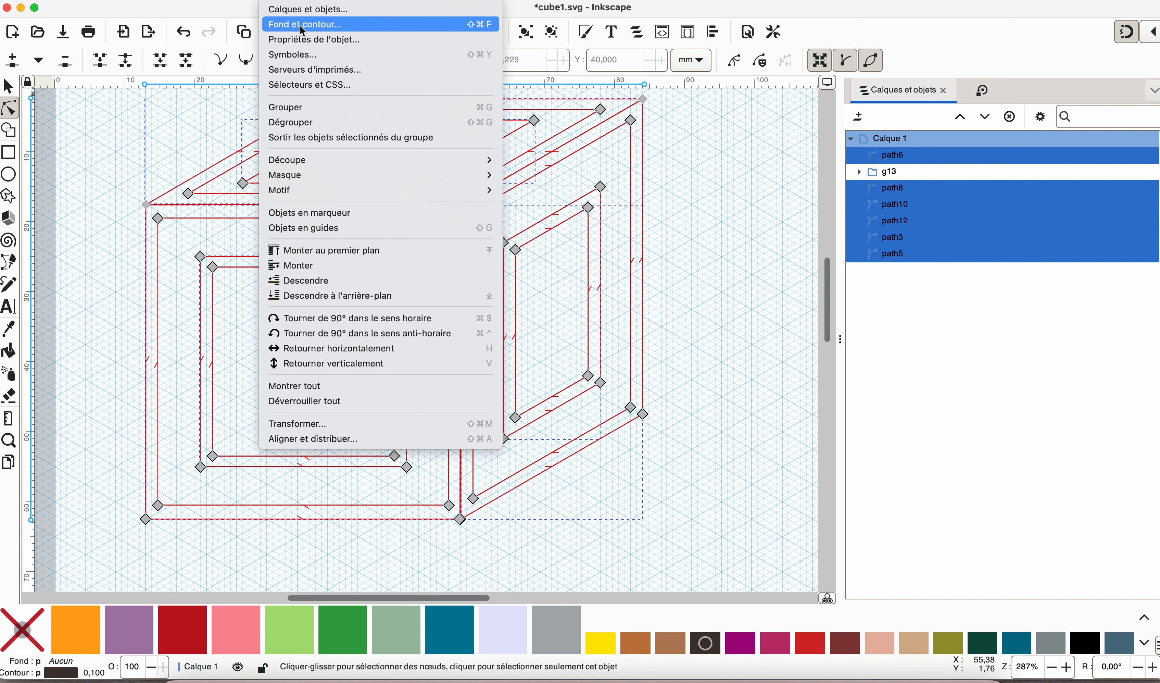
{"action": "left_click", "coordinate": [320, 104]}
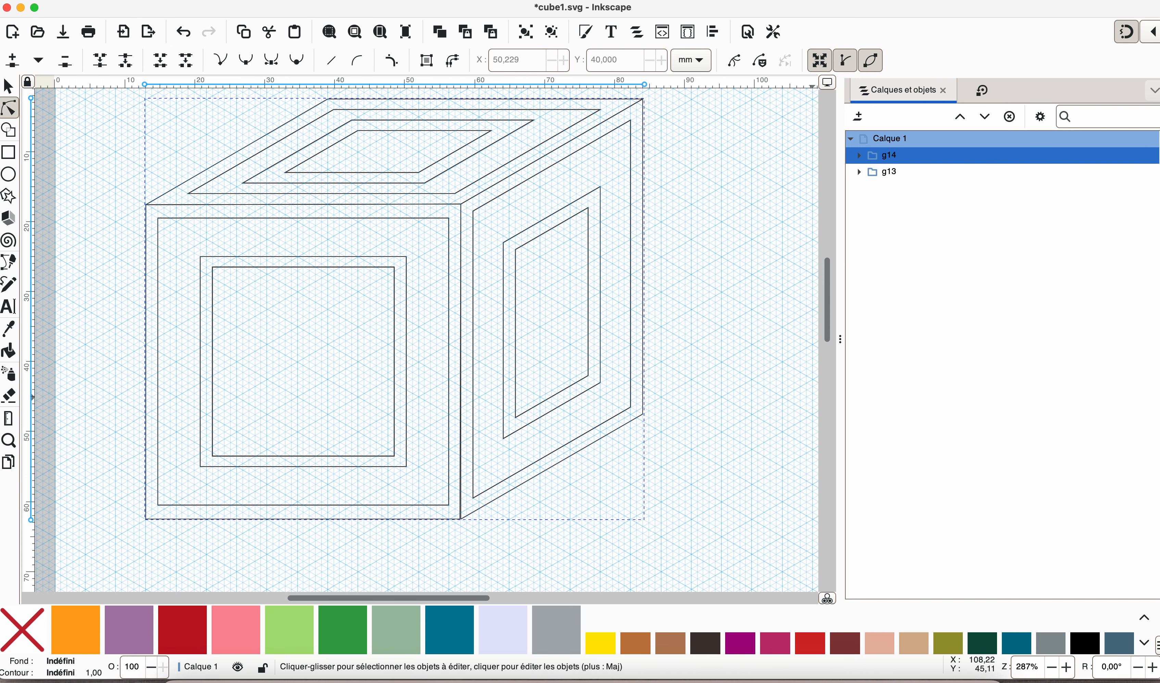
- Expand group g13 and fill all six of its shapes, S1 to S6, with red
{"action": "left_click", "coordinate": [894, 178]}
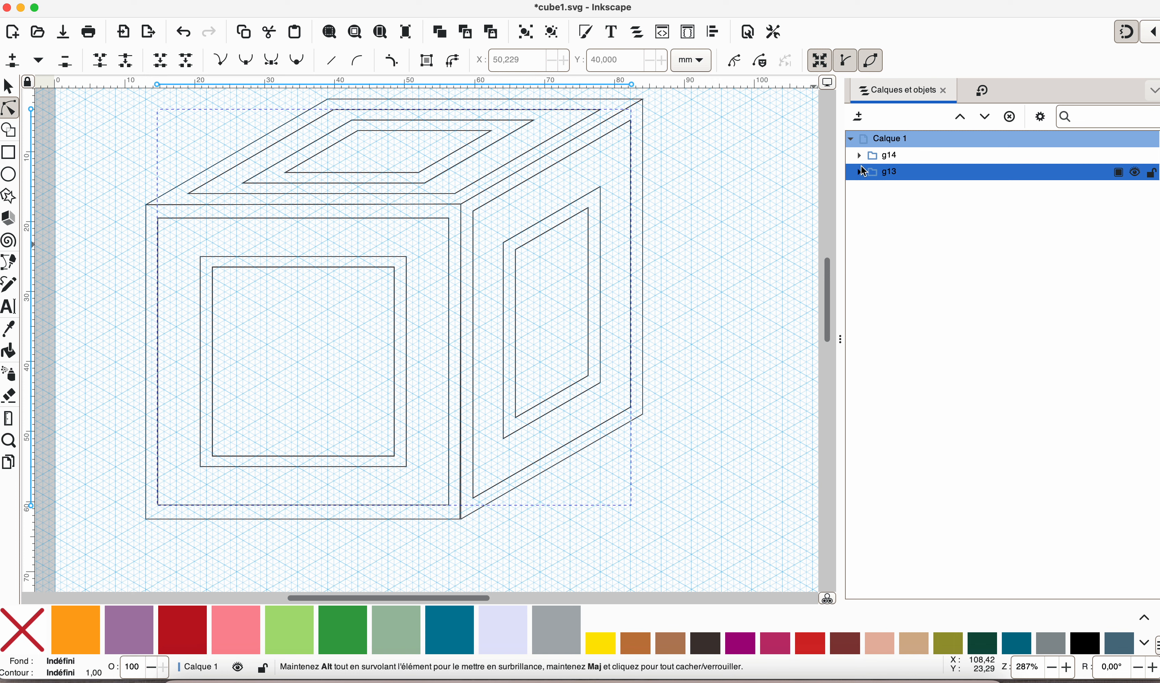
{"action": "left_click", "coordinate": [858, 171]}
{"action": "left_click", "coordinate": [891, 188]}
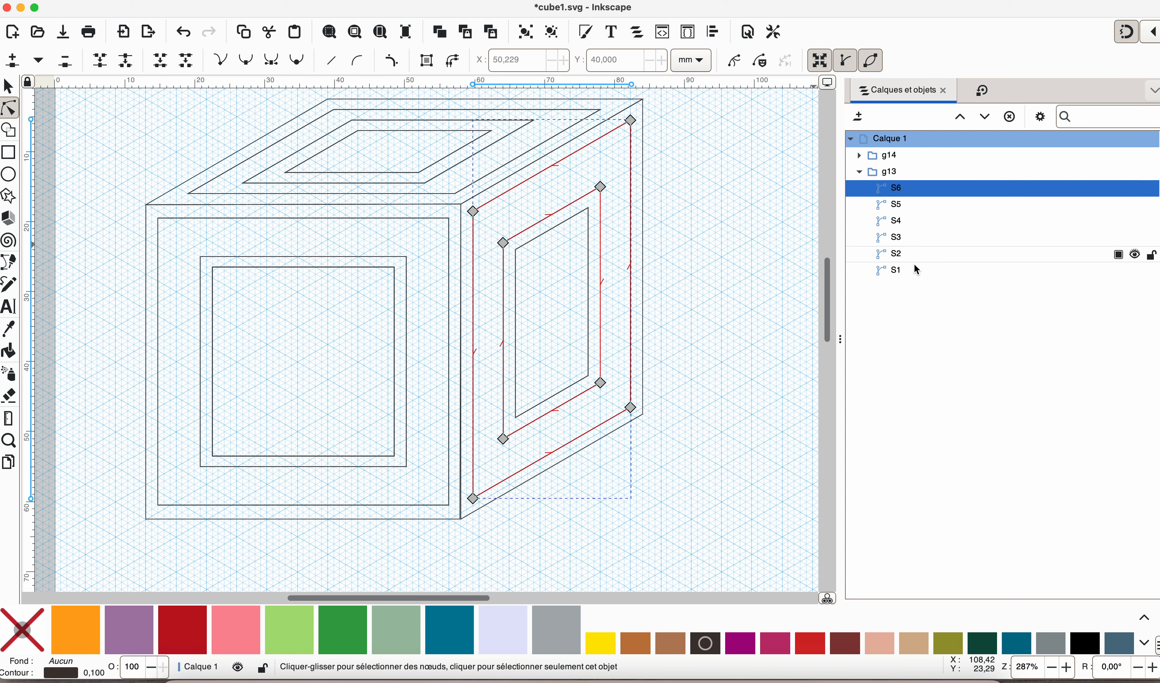
{"action": "left_click", "coordinate": [895, 277], "text": "shift"}
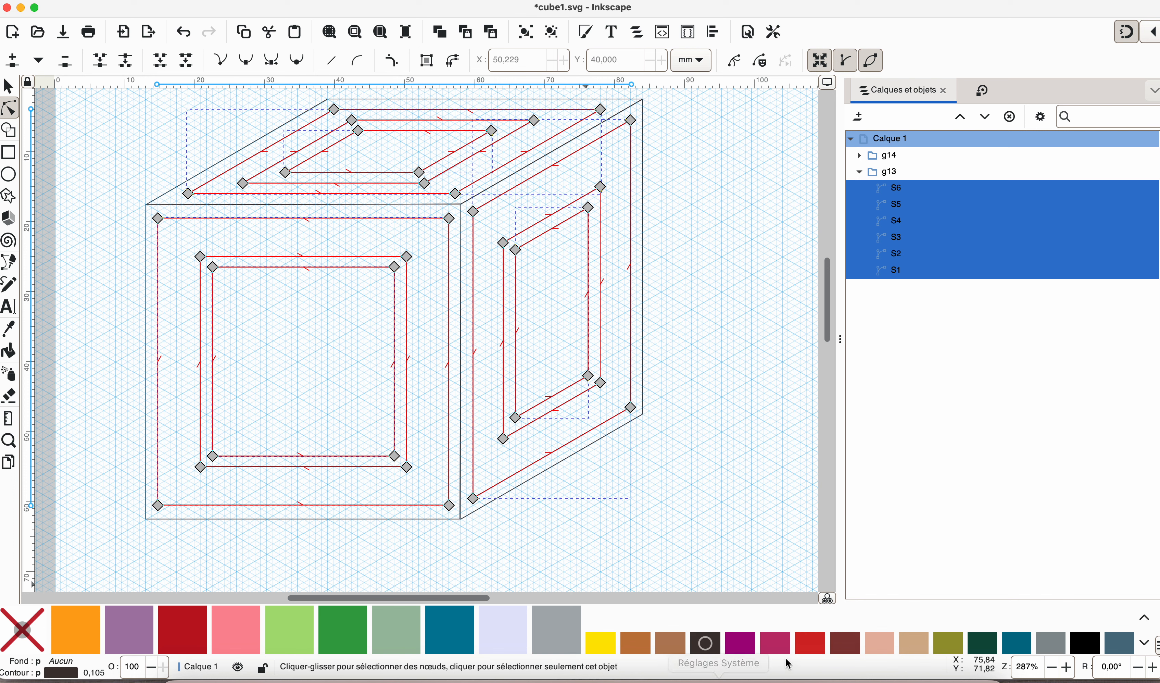
{"action": "left_click", "coordinate": [812, 646]}
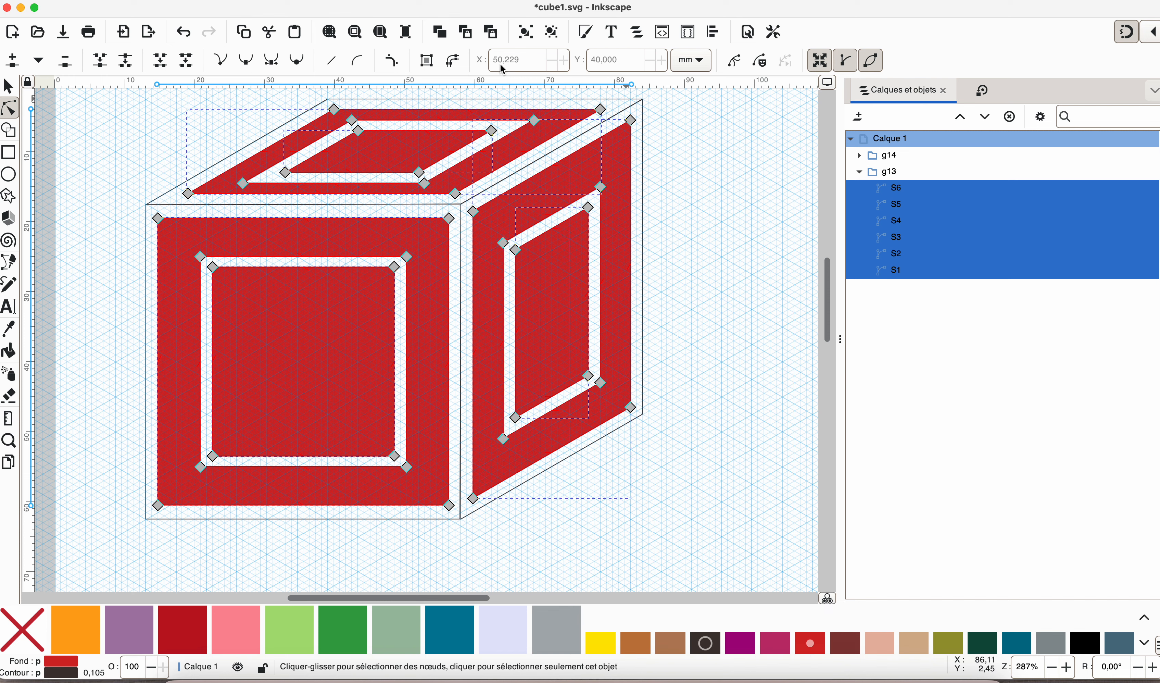
- Open the Ink/Stitch embroidery parameters (Paramètres) for the six red shapes S1 to S6 and disable their fill underlay (Sous-couche)
{"action": "left_click", "coordinate": [450, 0]}
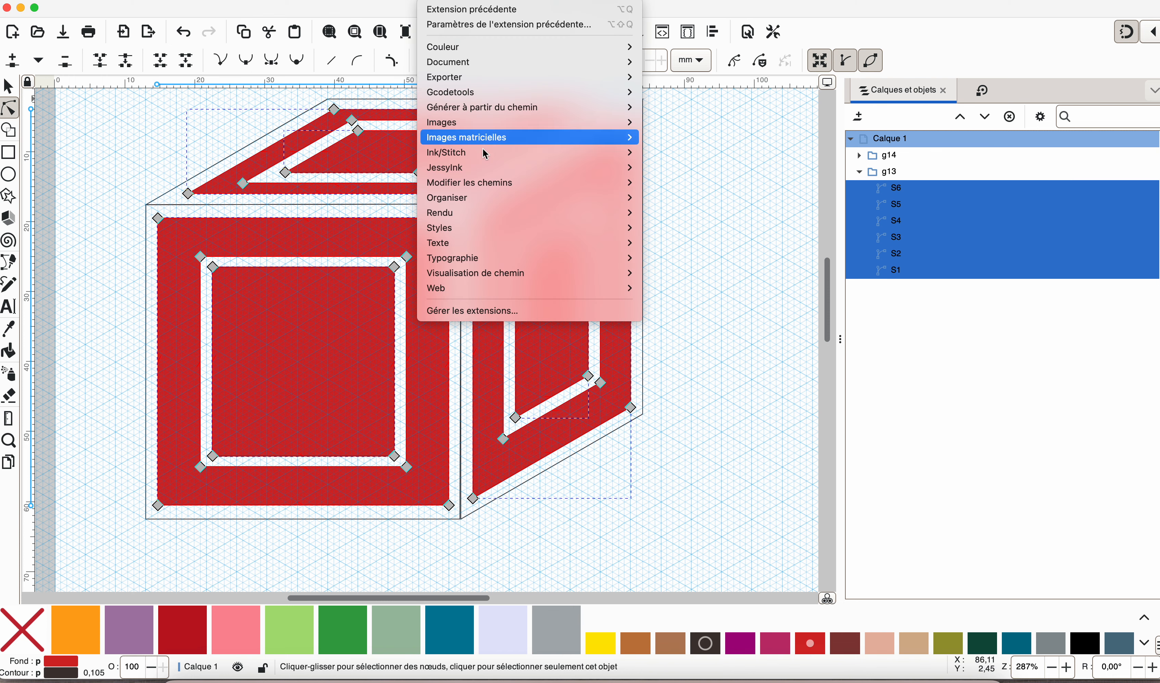
{"action": "mouse_move", "coordinate": [486, 151]}
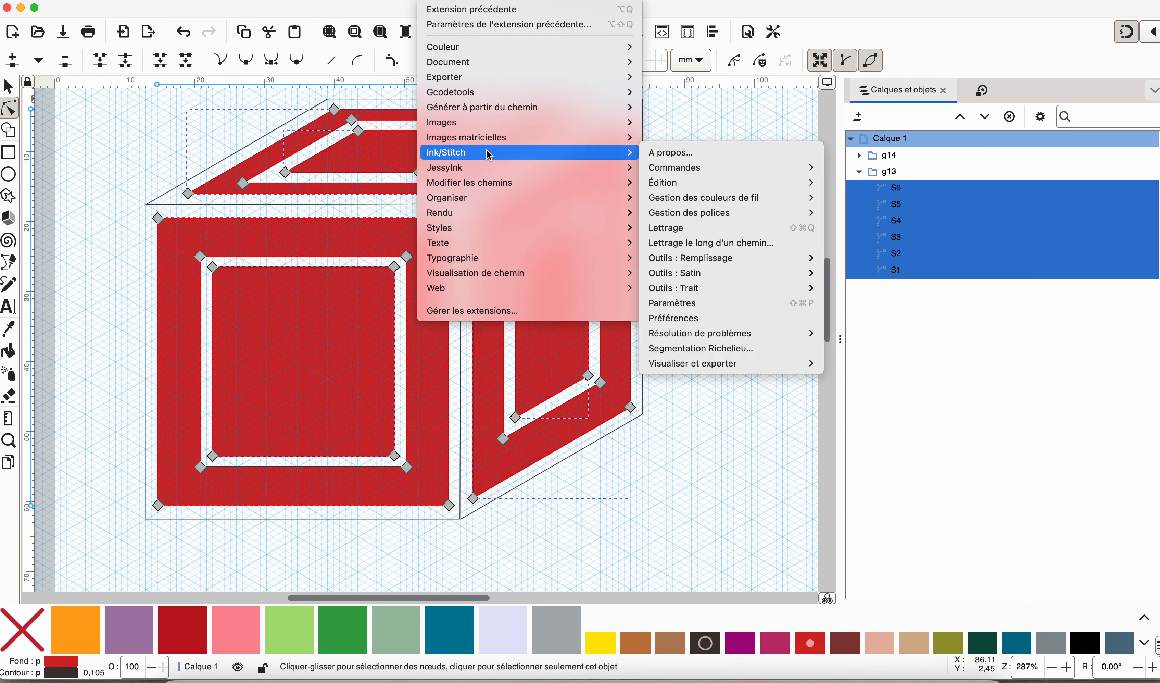
{"action": "left_click", "coordinate": [658, 302]}
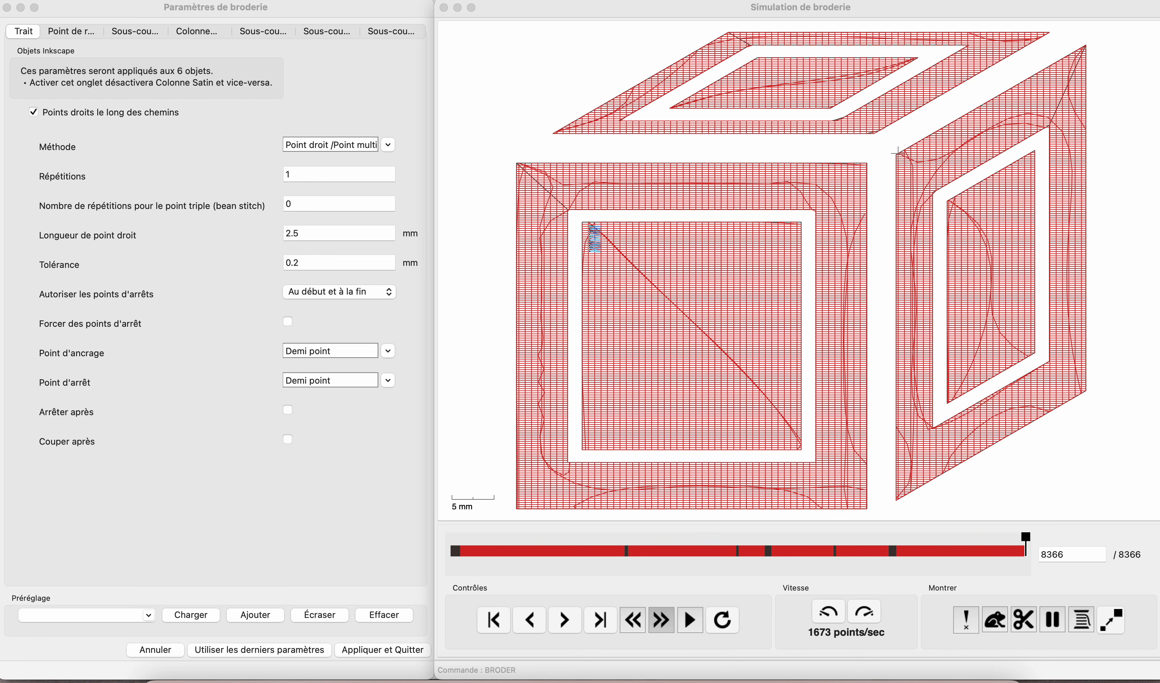
{"action": "scroll", "coordinate": [707, 447], "scroll_direction": "down", "scroll_amount": 1}
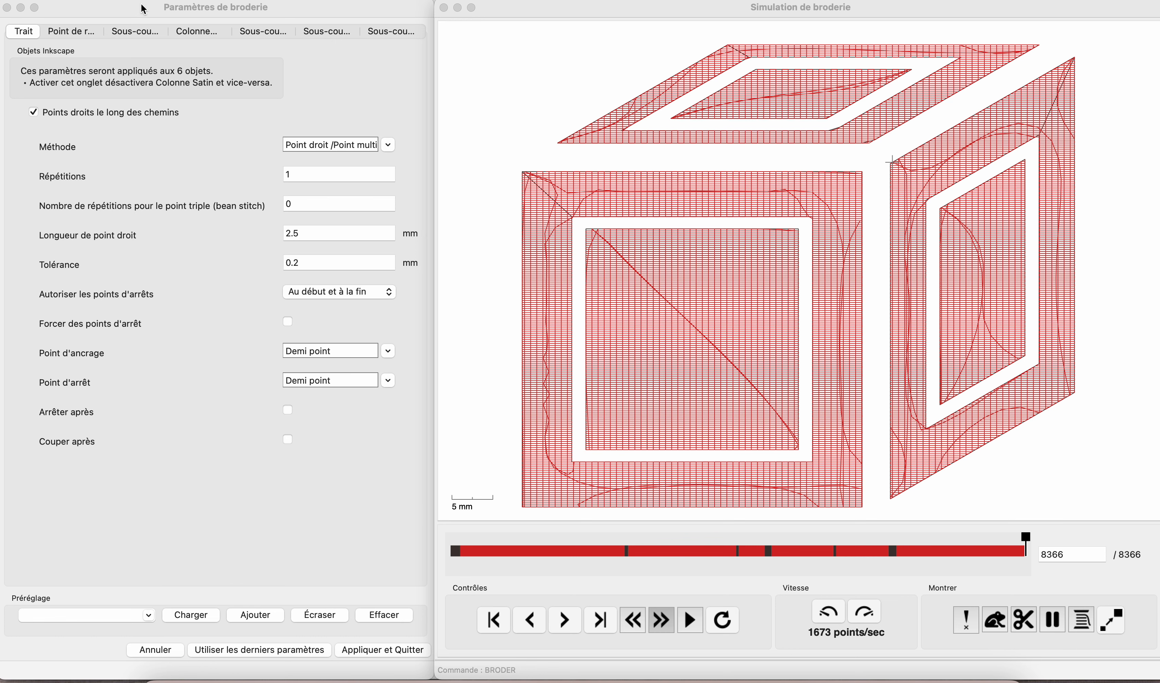
{"action": "left_click", "coordinate": [126, 33]}
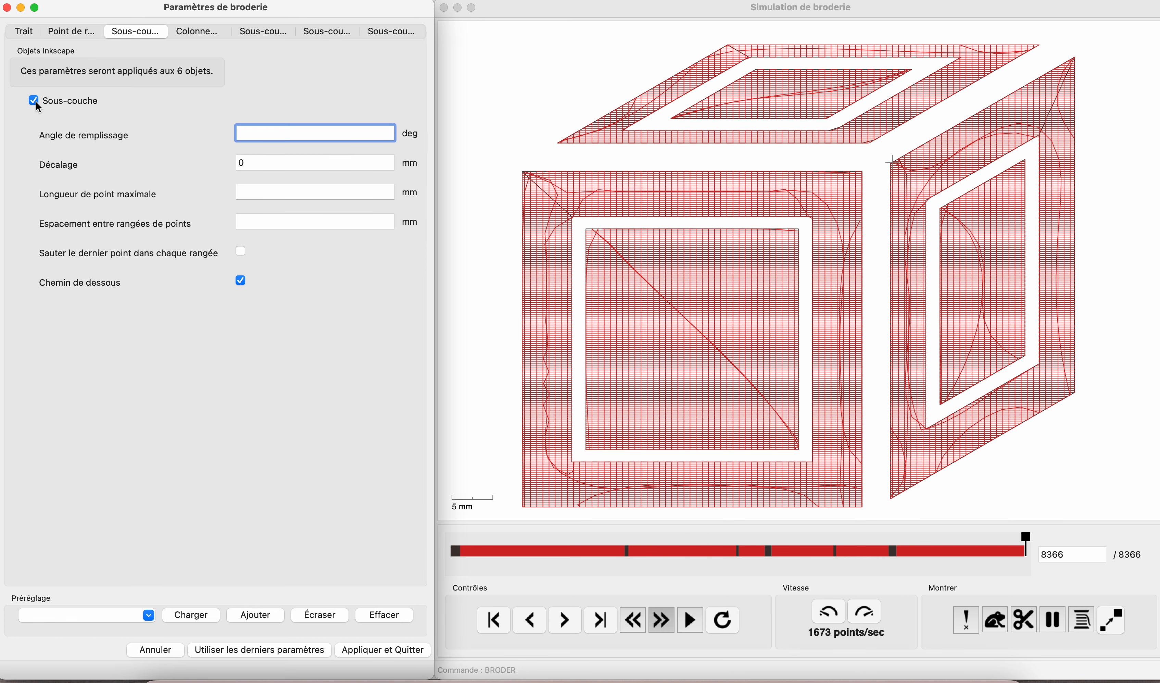
{"action": "left_click", "coordinate": [34, 102]}
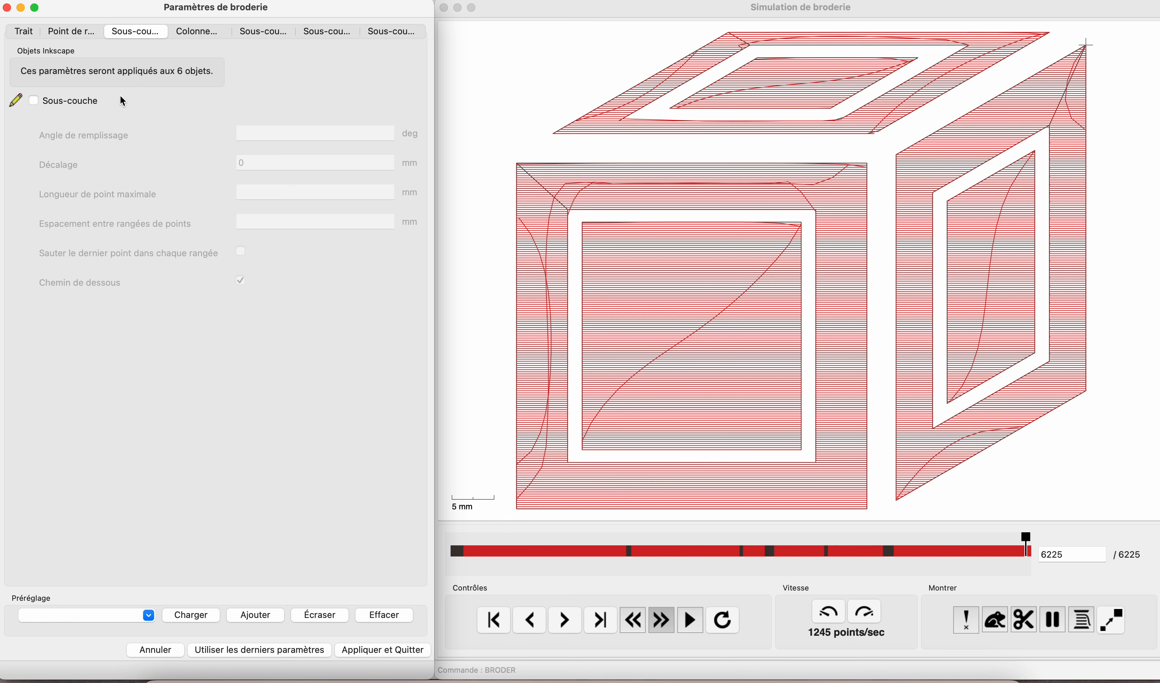
- Disable underpathing (Chemin de dessous) for the six shapes' fill stitch, set the row spacing to 0.33 mm and apply the parameters
{"action": "left_click", "coordinate": [84, 33]}
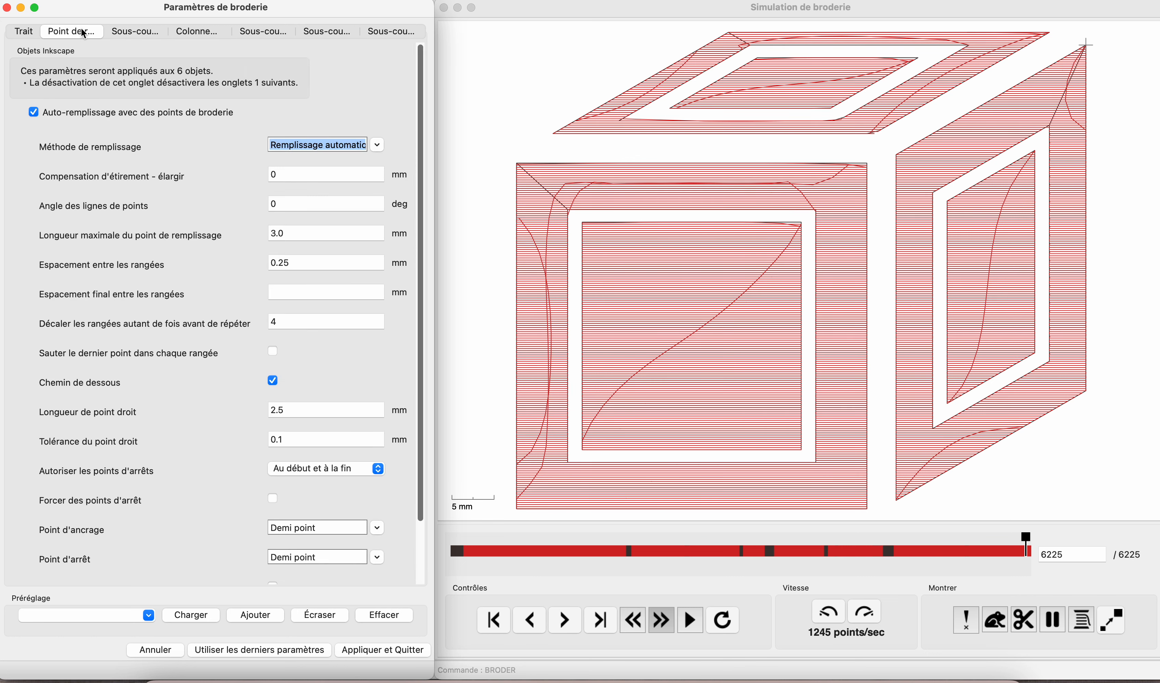
{"action": "left_click", "coordinate": [273, 381]}
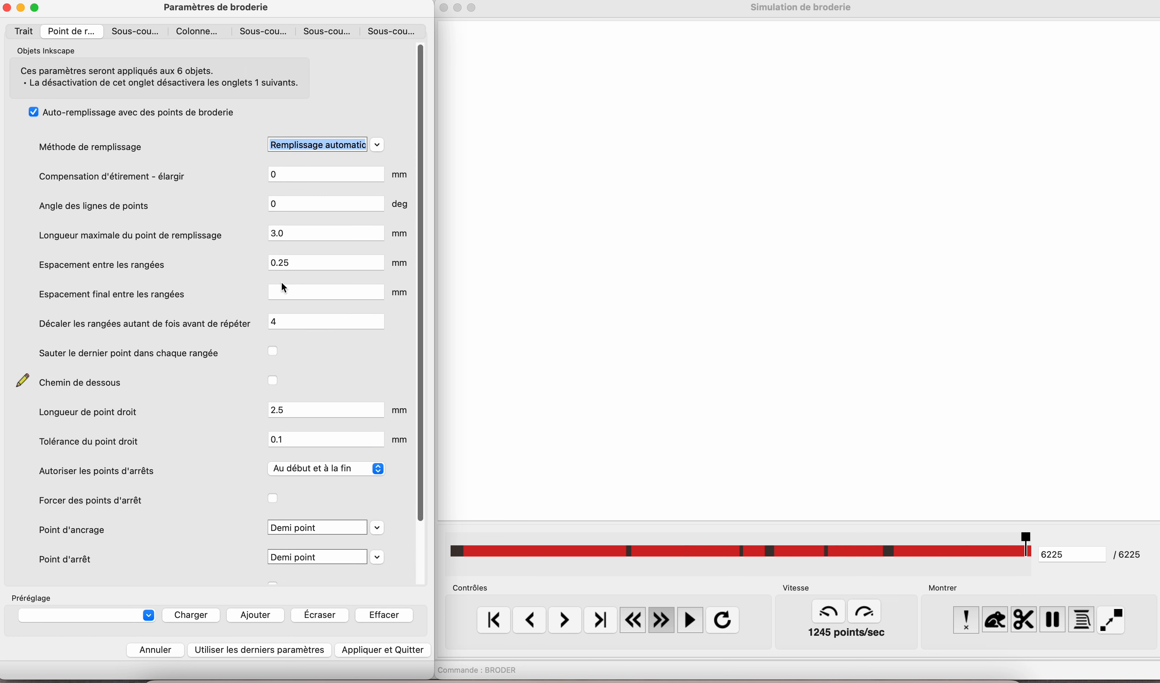
{"action": "left_click", "coordinate": [285, 261]}
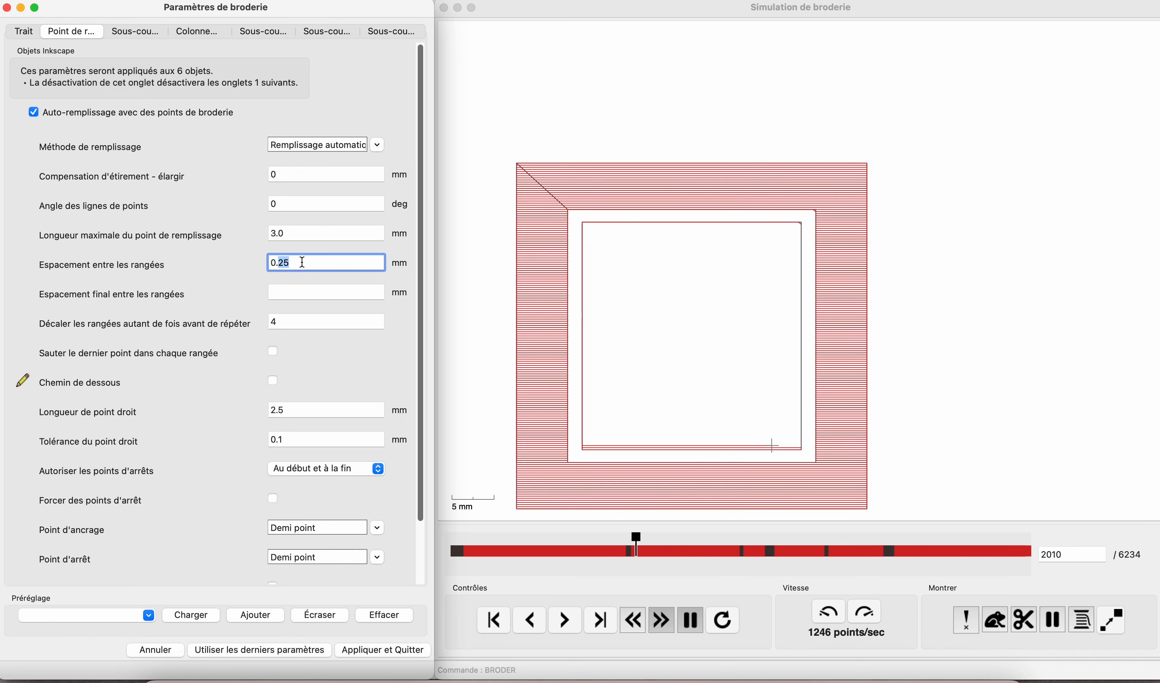
{"action": "key", "text": "BackSpace"}
{"action": "key", "text": "BackSpace"}
{"action": "type", "text": "33"}
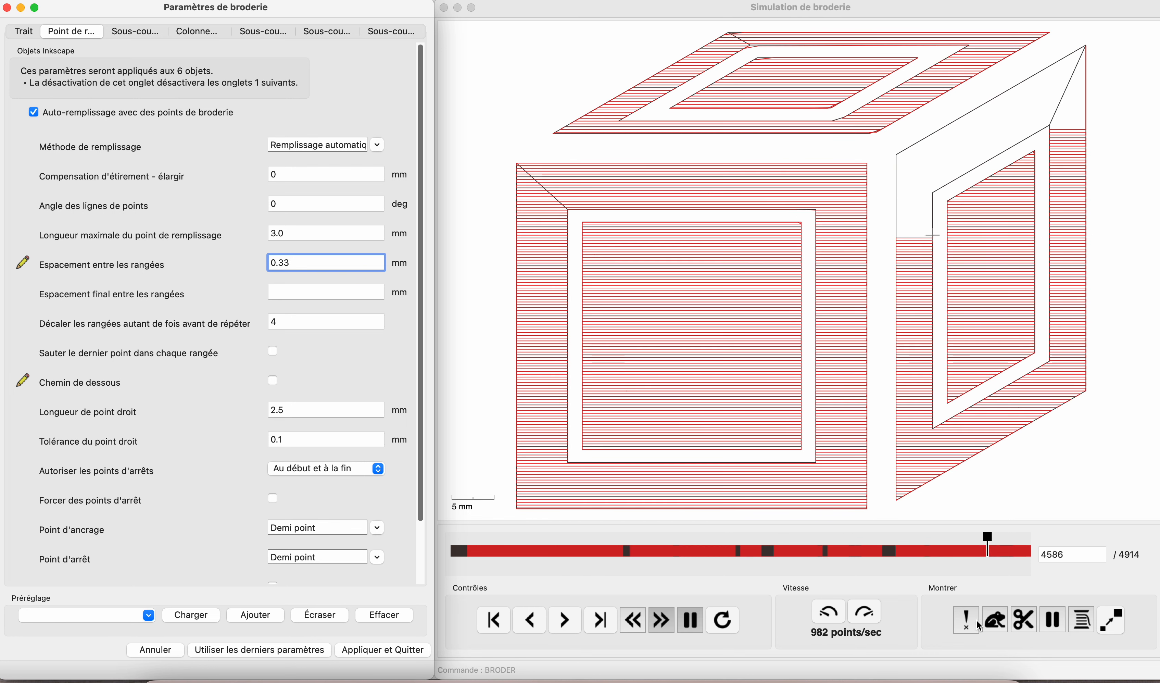
{"action": "left_click", "coordinate": [373, 654]}
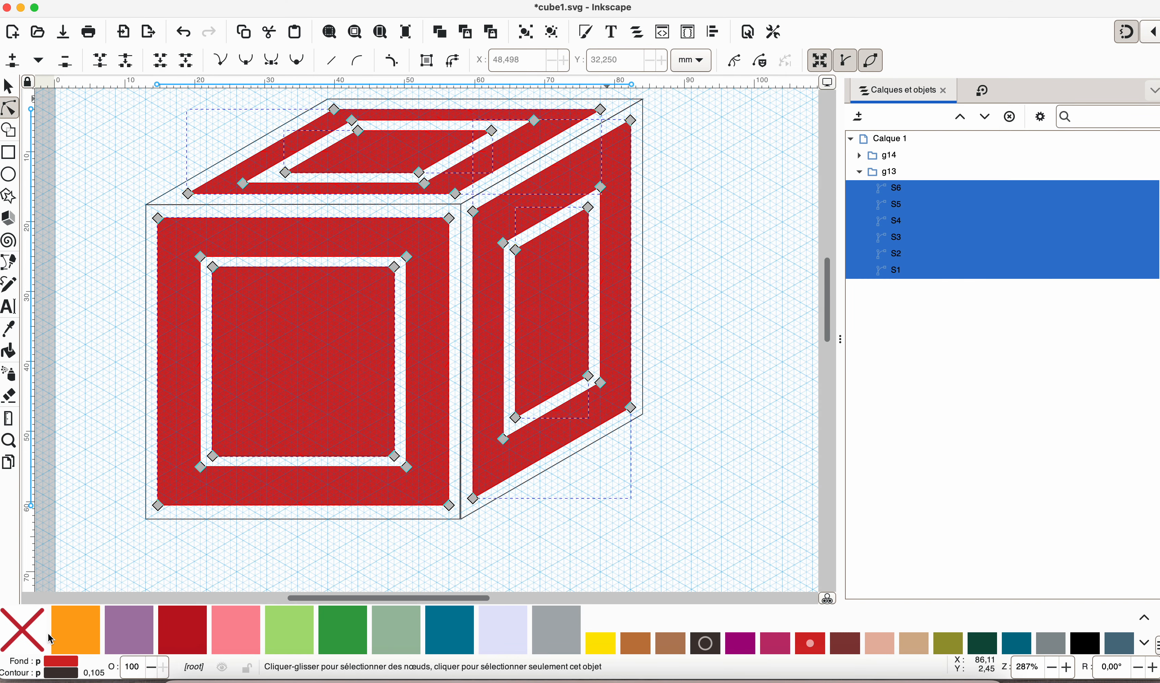
- Remove the outline stroke from the six red shapes S1 to S6 and deselect them
{"action": "right_click", "coordinate": [26, 636]}
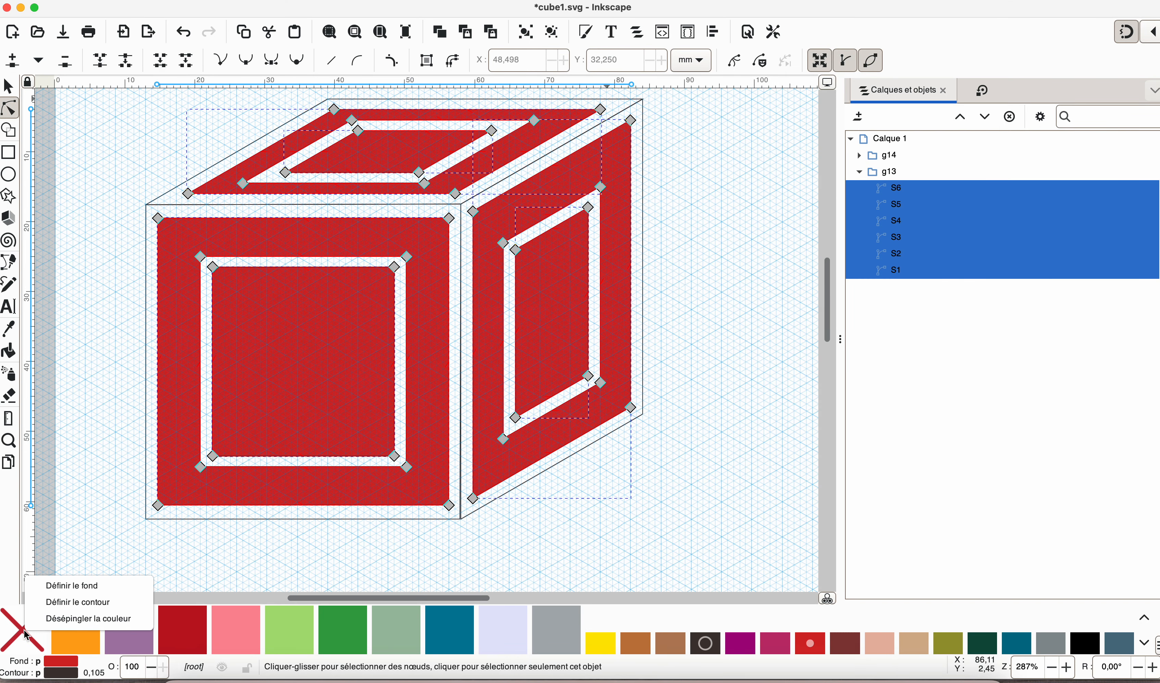
{"action": "left_click", "coordinate": [77, 605]}
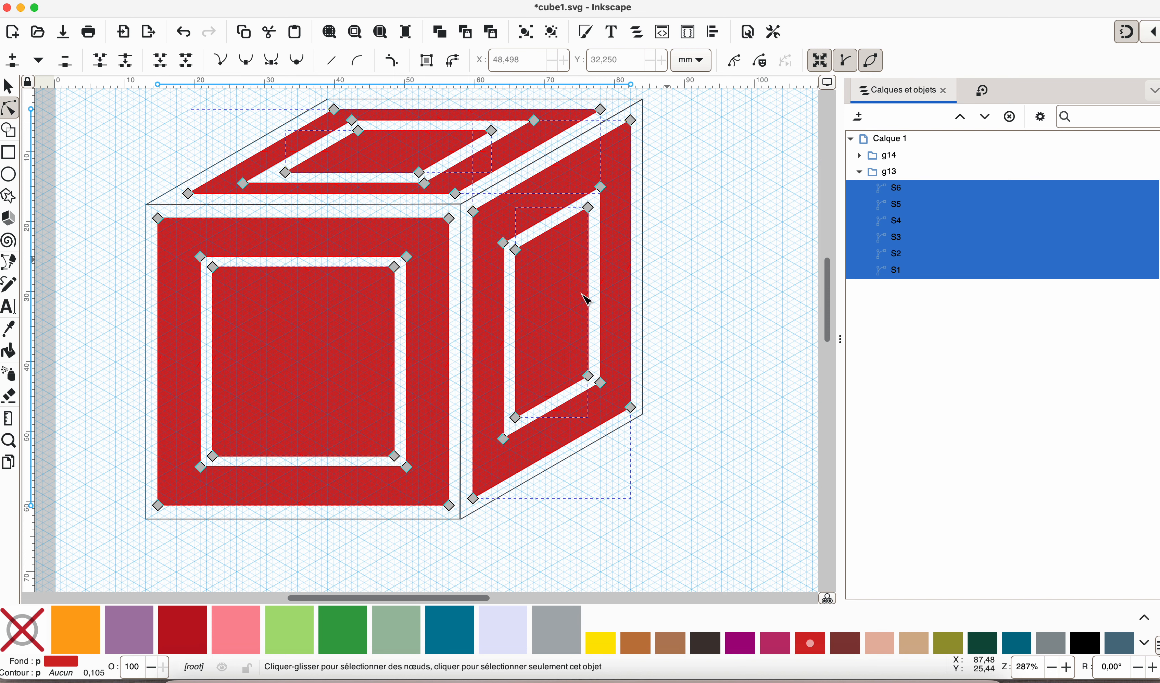
{"action": "scroll", "coordinate": [701, 266], "scroll_direction": "down", "scroll_amount": 3}
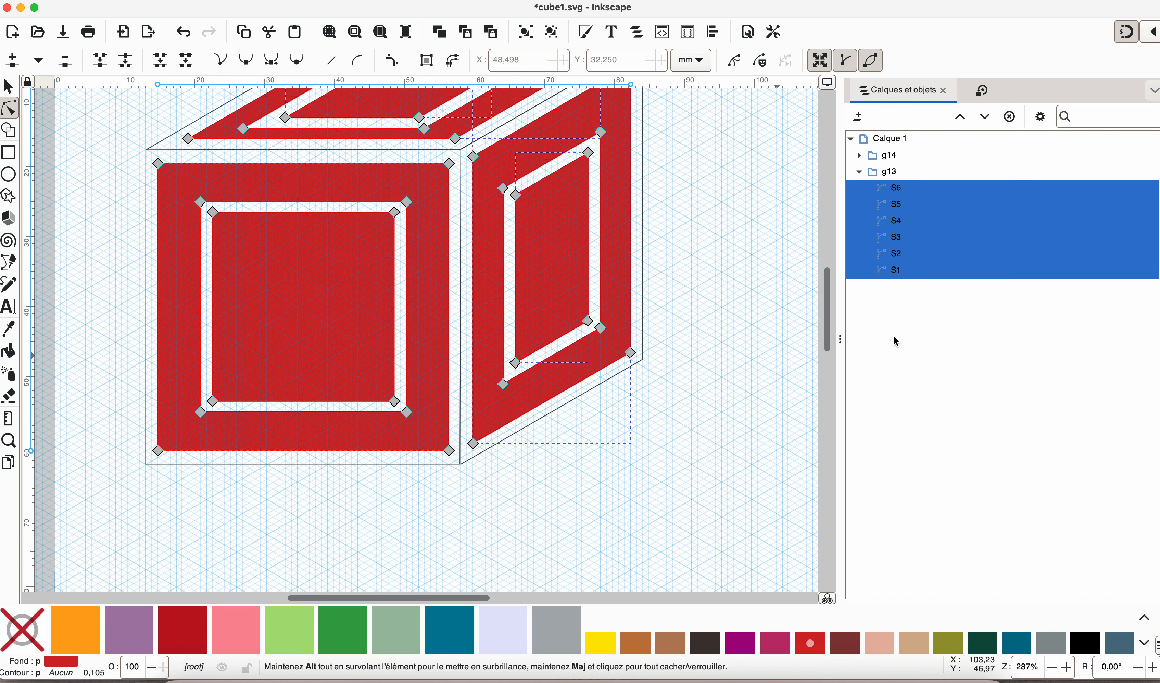
{"action": "scroll", "coordinate": [500, 284], "scroll_direction": "up", "scroll_amount": 3}
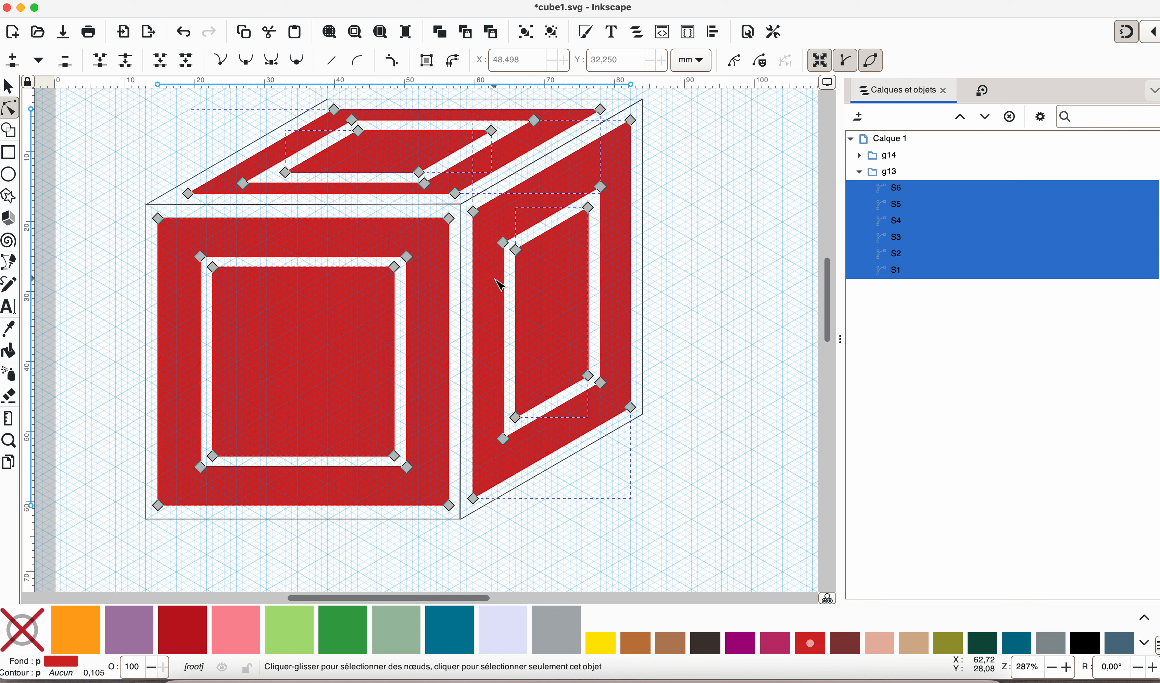
{"action": "left_click", "coordinate": [638, 517]}
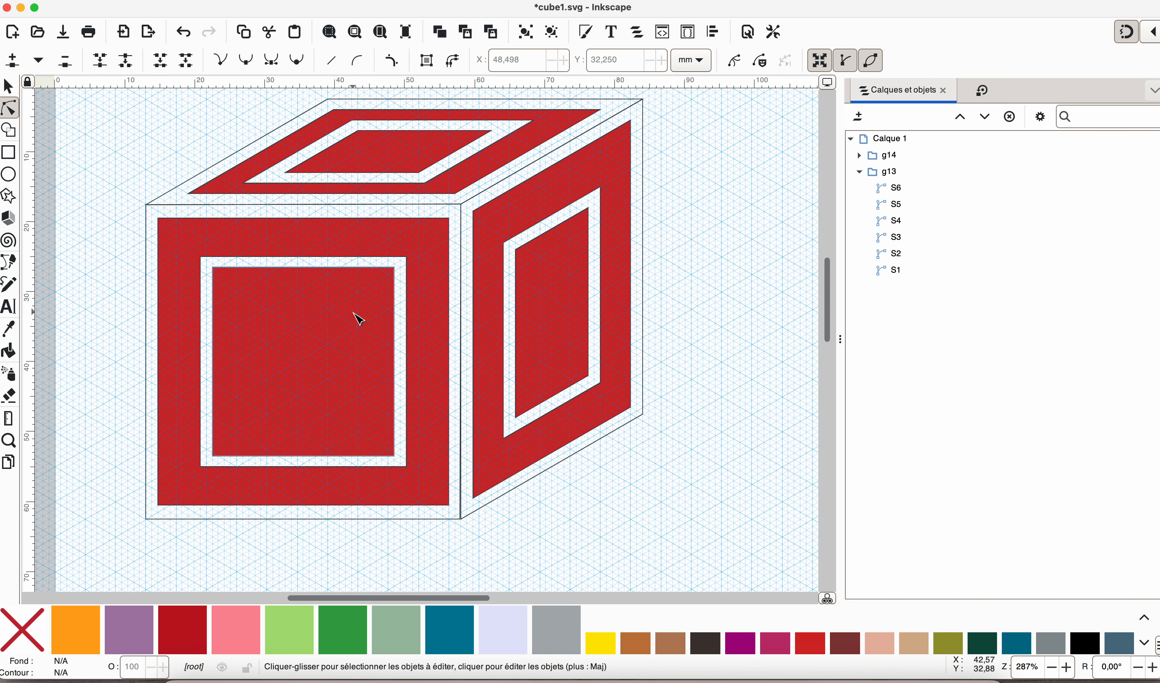
- Set the fill stitch angle of the front and right faces' wide frames, S1 and S6, to 90 degrees and apply it
{"action": "left_click", "coordinate": [427, 279]}
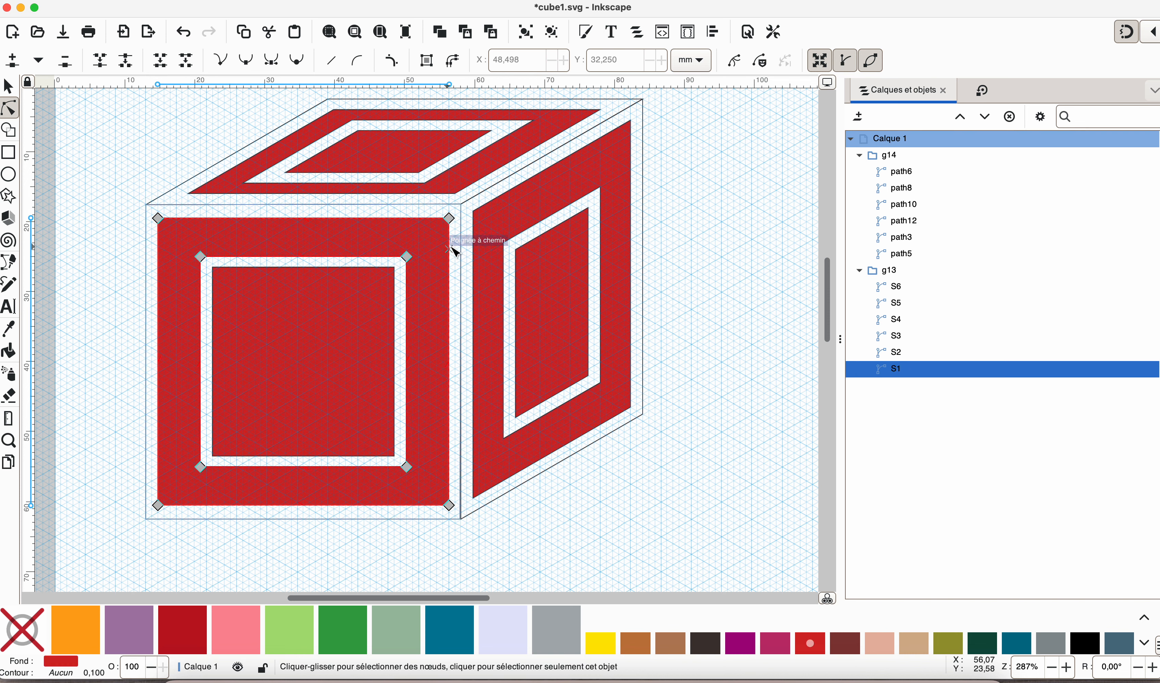
{"action": "left_click", "coordinate": [483, 243], "text": "shift"}
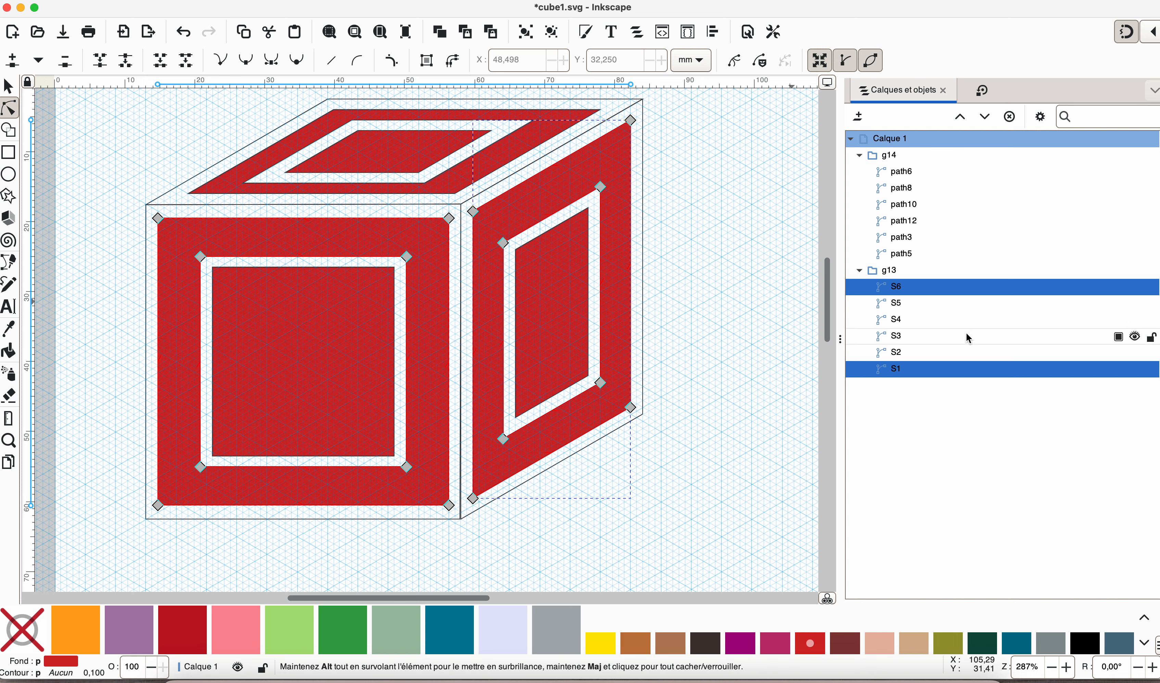
{"action": "key", "text": "ctrl+shift+p"}
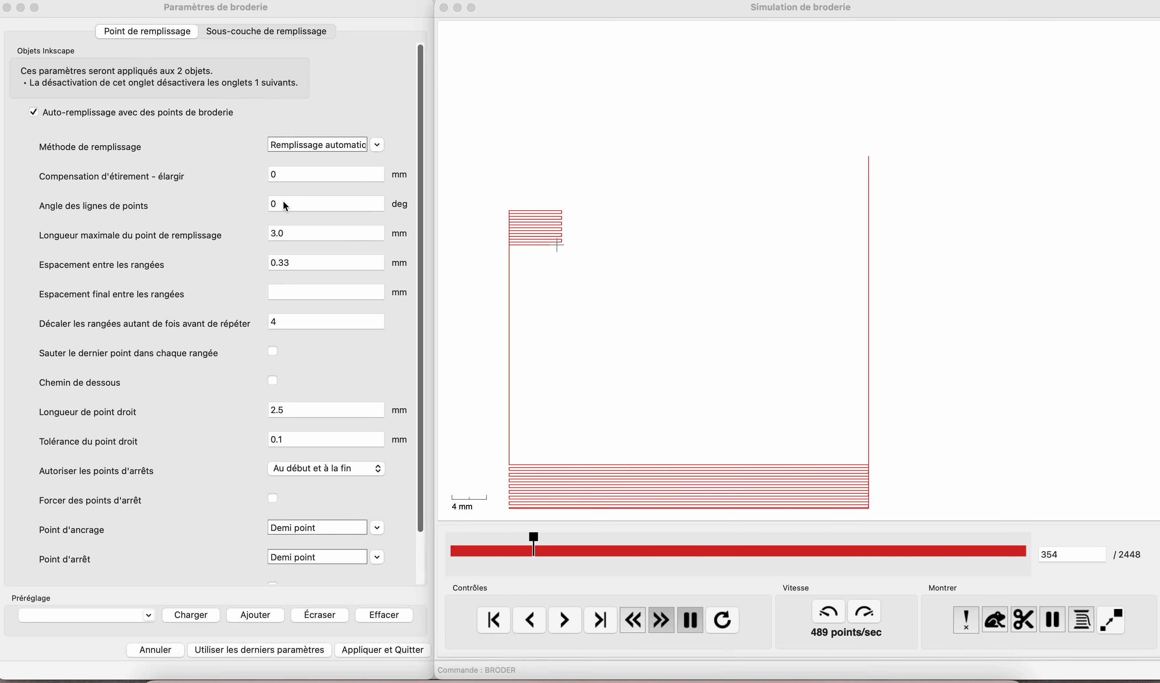
{"action": "left_click", "coordinate": [283, 203]}
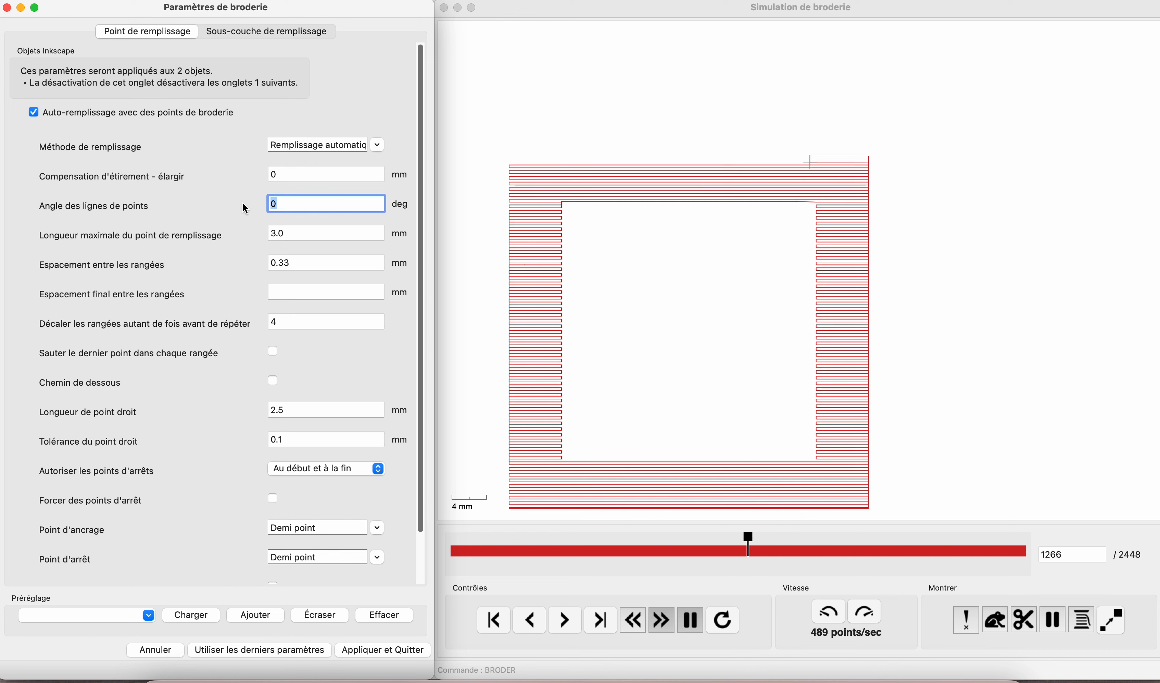
{"action": "type", "text": "90"}
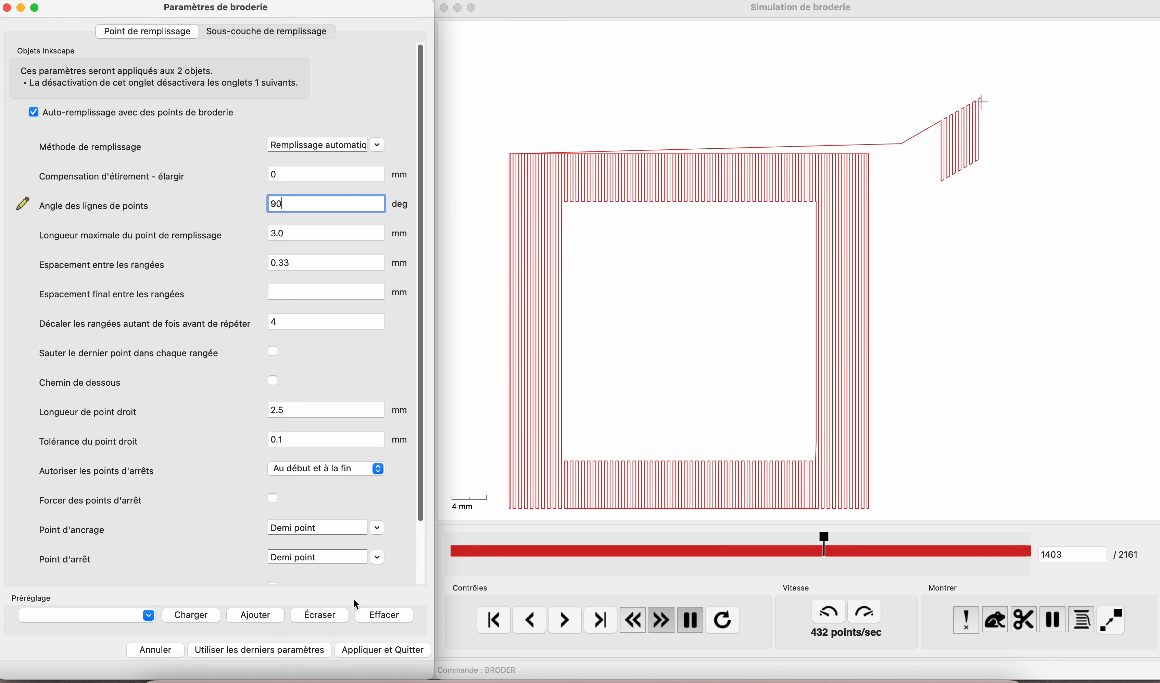
{"action": "left_click", "coordinate": [359, 651]}
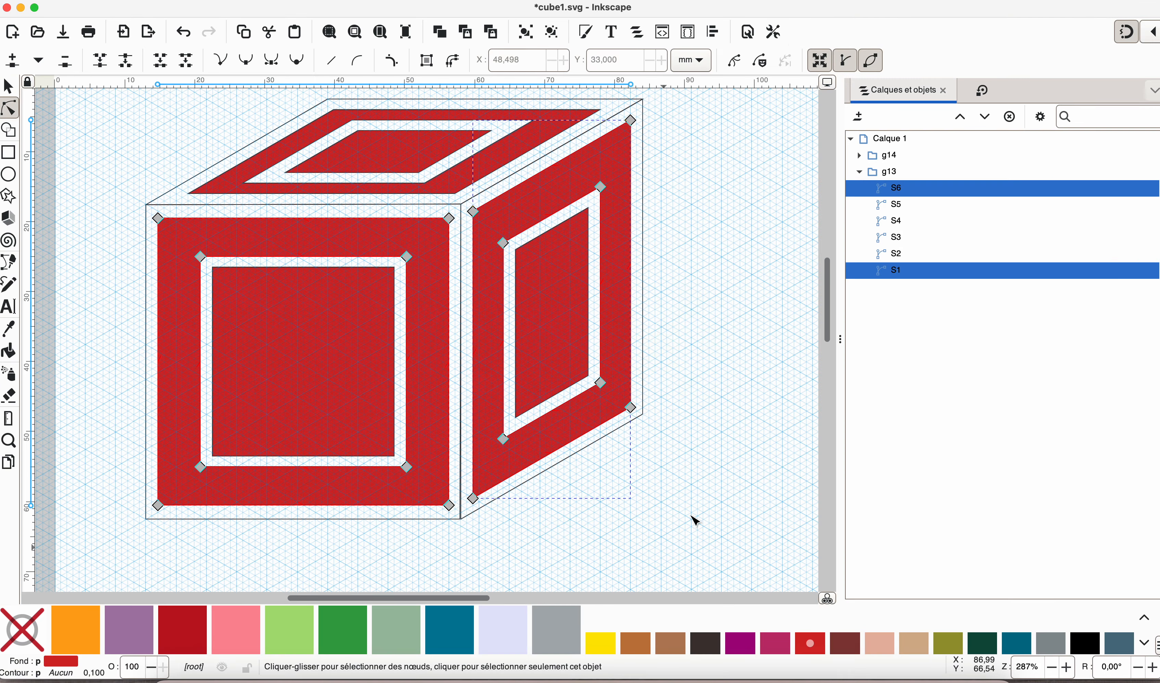
- Set the fill stitch angle of the right and top faces' central panels, S5 and S3, to 30 degrees and apply it
{"action": "left_click", "coordinate": [563, 285]}
{"action": "left_click", "coordinate": [419, 171], "text": "shift"}
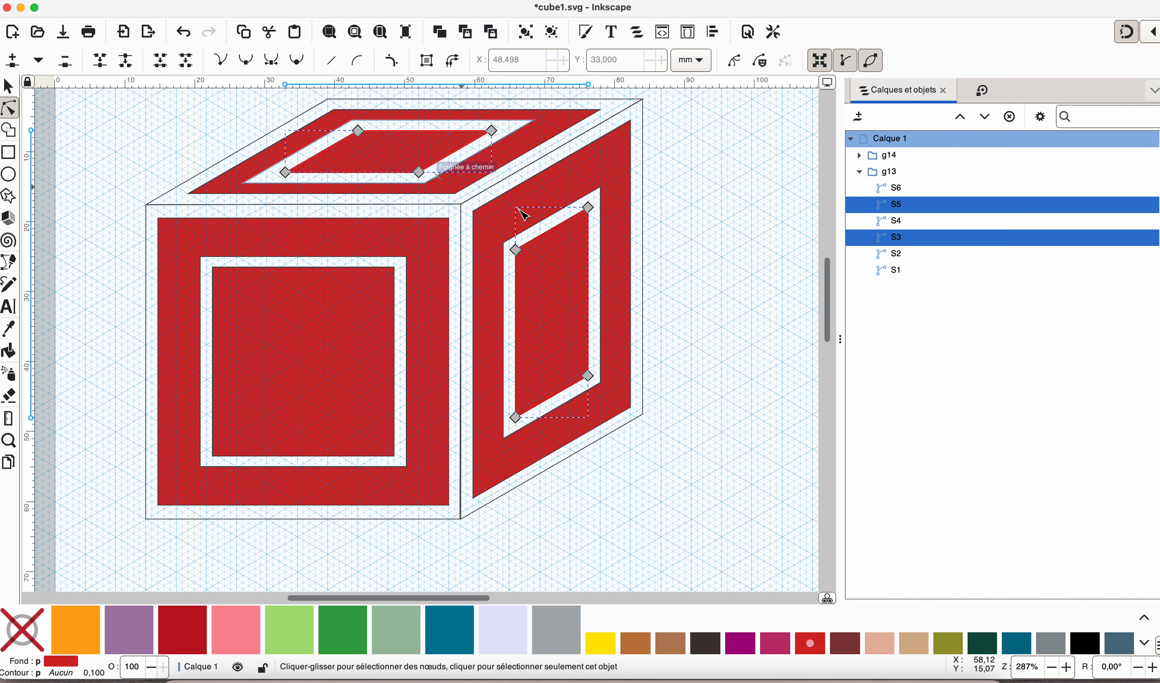
{"action": "key", "text": "shift+p"}
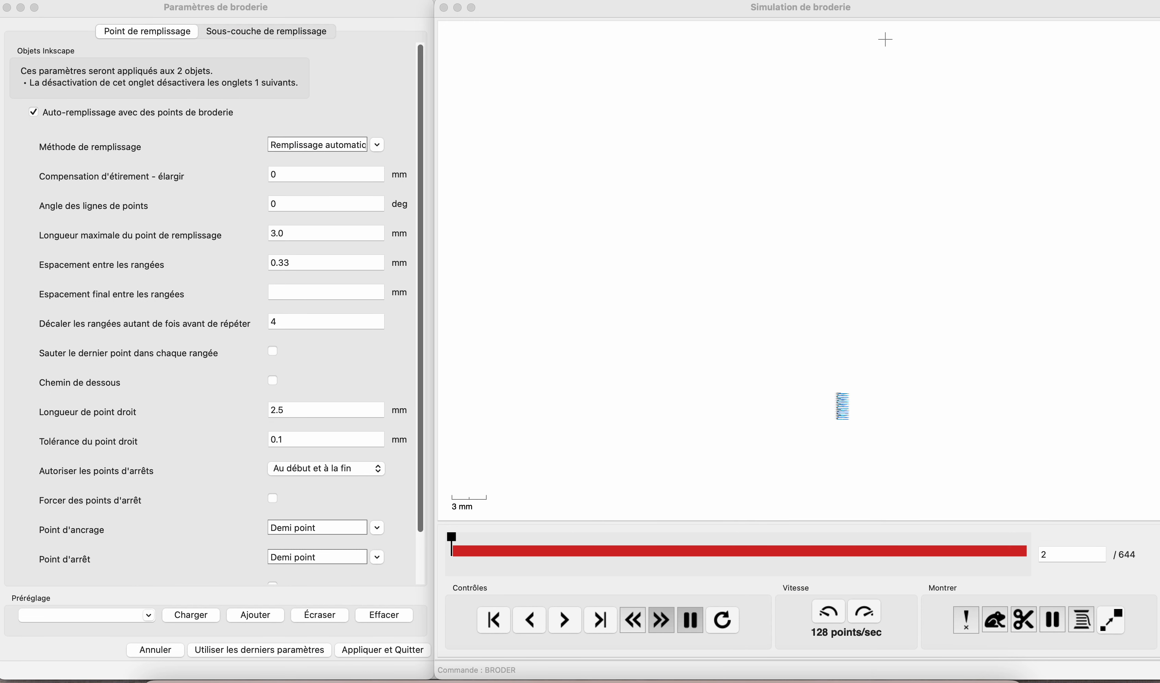
{"action": "left_click", "coordinate": [293, 203]}
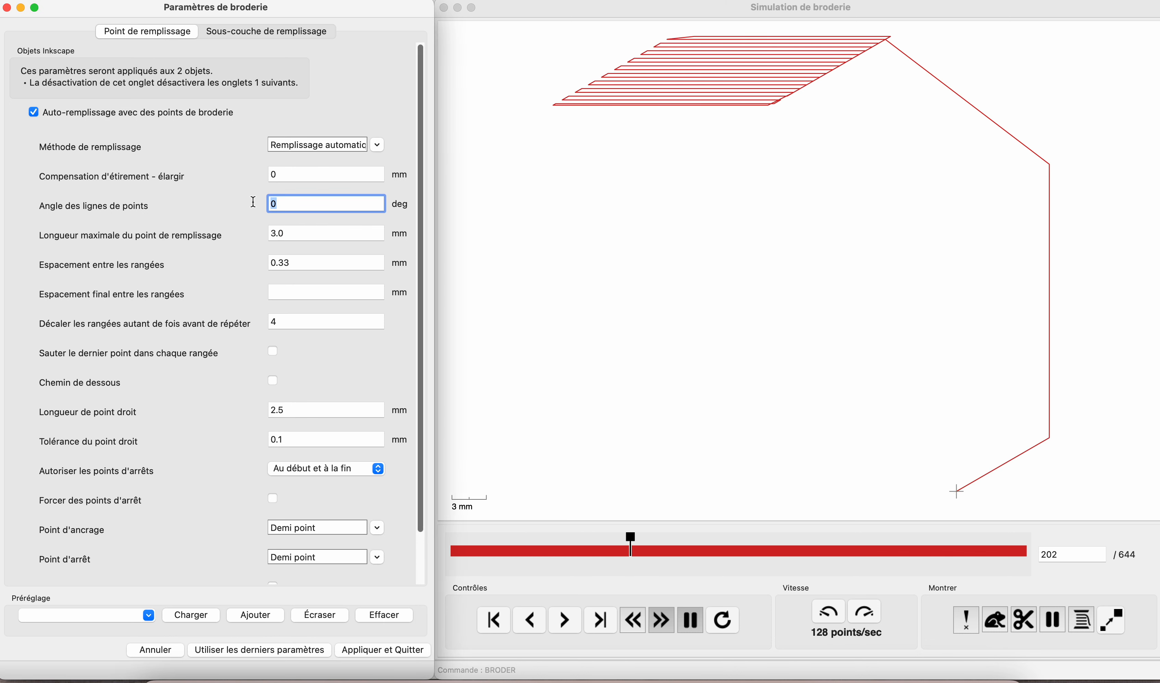
{"action": "type", "text": "30"}
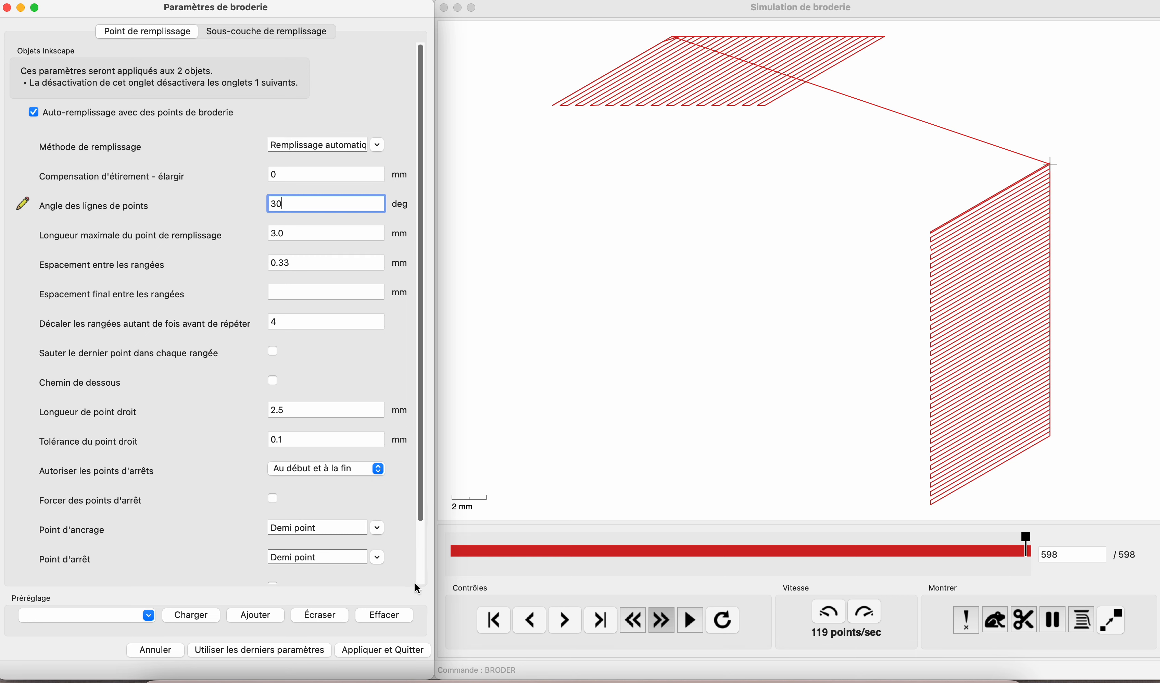
{"action": "left_click", "coordinate": [384, 650]}
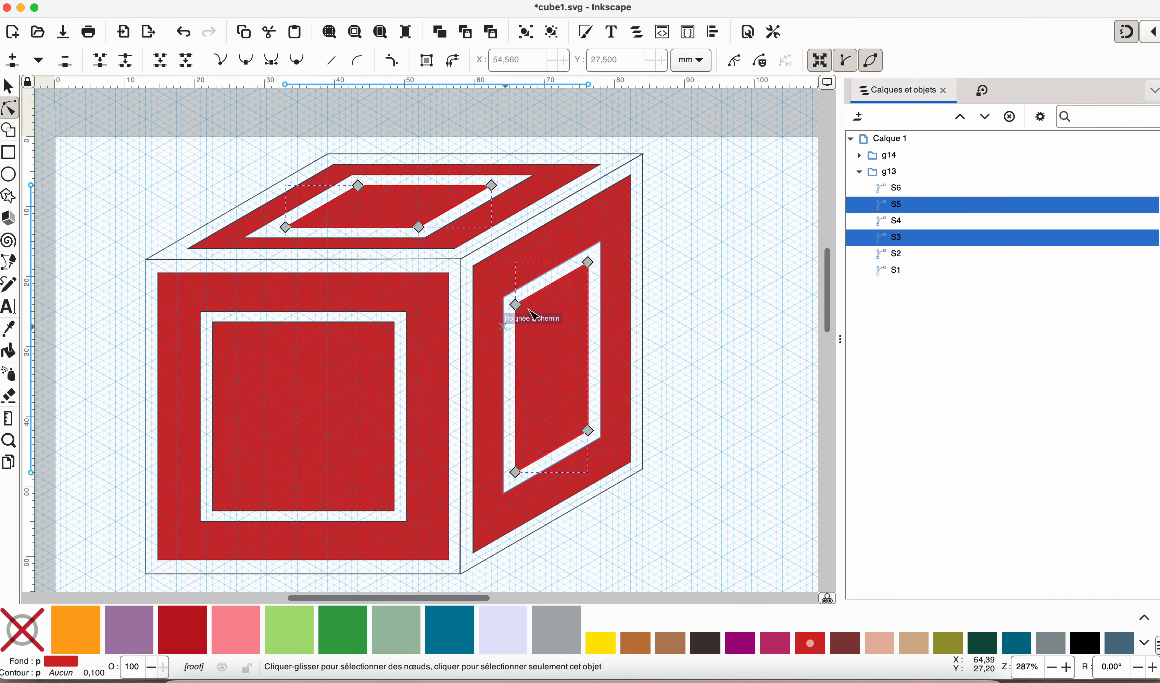
- Set the fill stitch angle of the top face's central panel, S3, to 0 degrees and apply it
{"action": "left_click", "coordinate": [556, 243]}
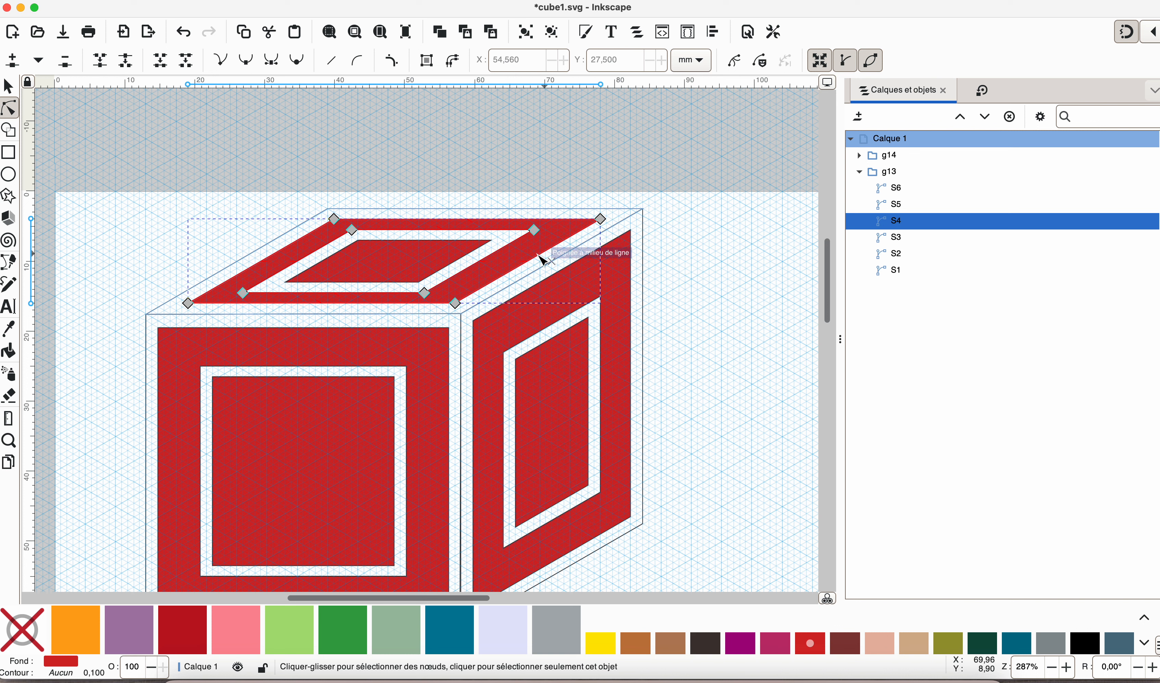
{"action": "left_click", "coordinate": [420, 267]}
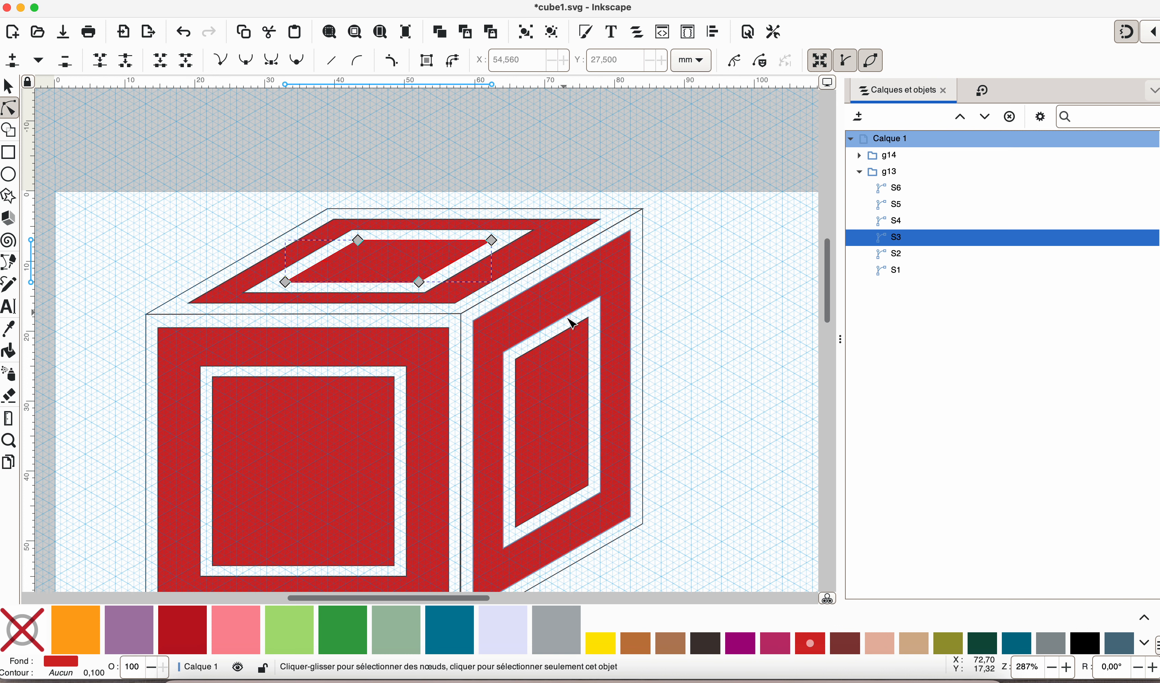
{"action": "left_click", "coordinate": [600, 279]}
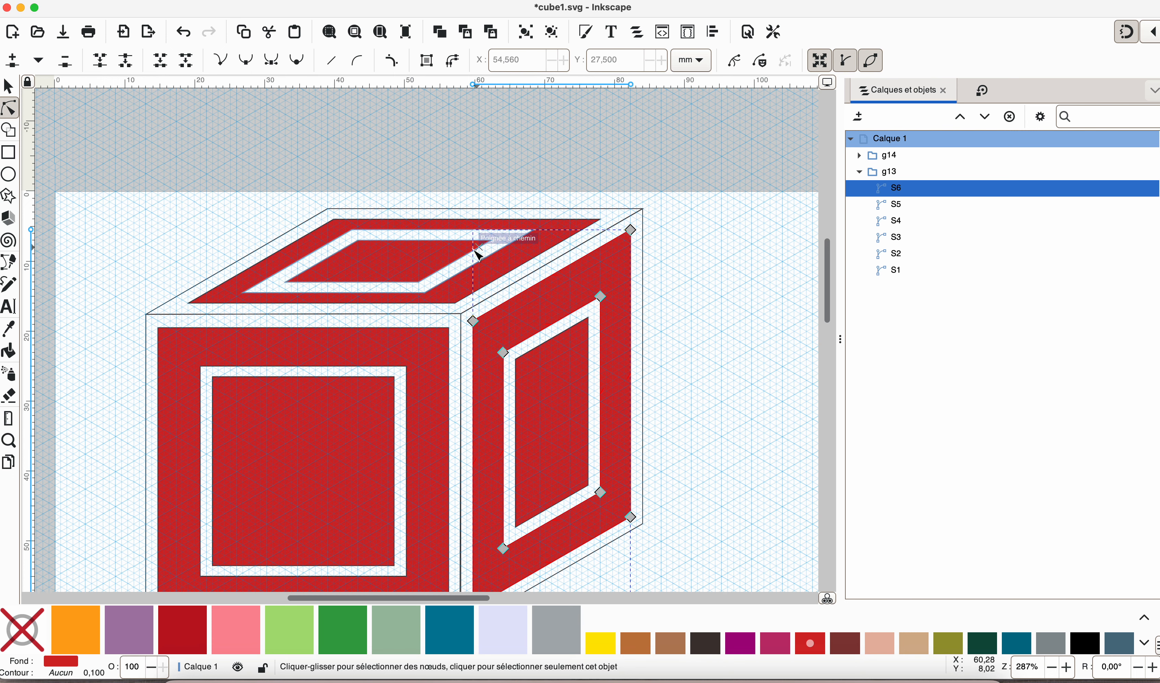
{"action": "left_click", "coordinate": [402, 268]}
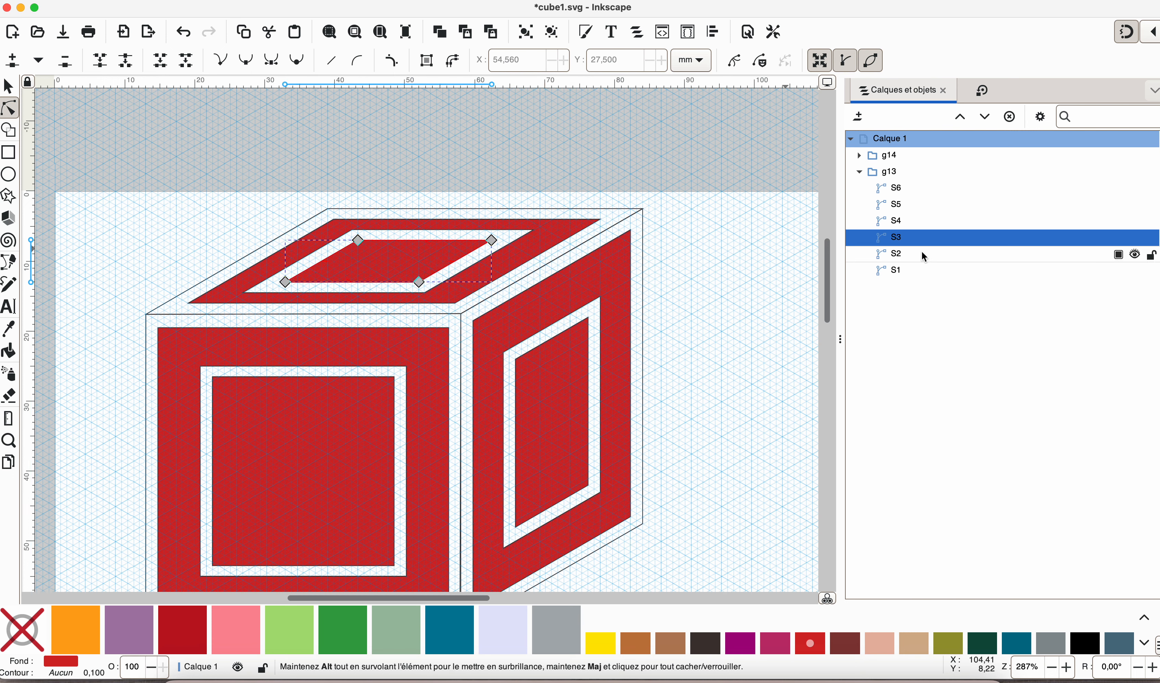
{"action": "key", "text": "alt+shift+q"}
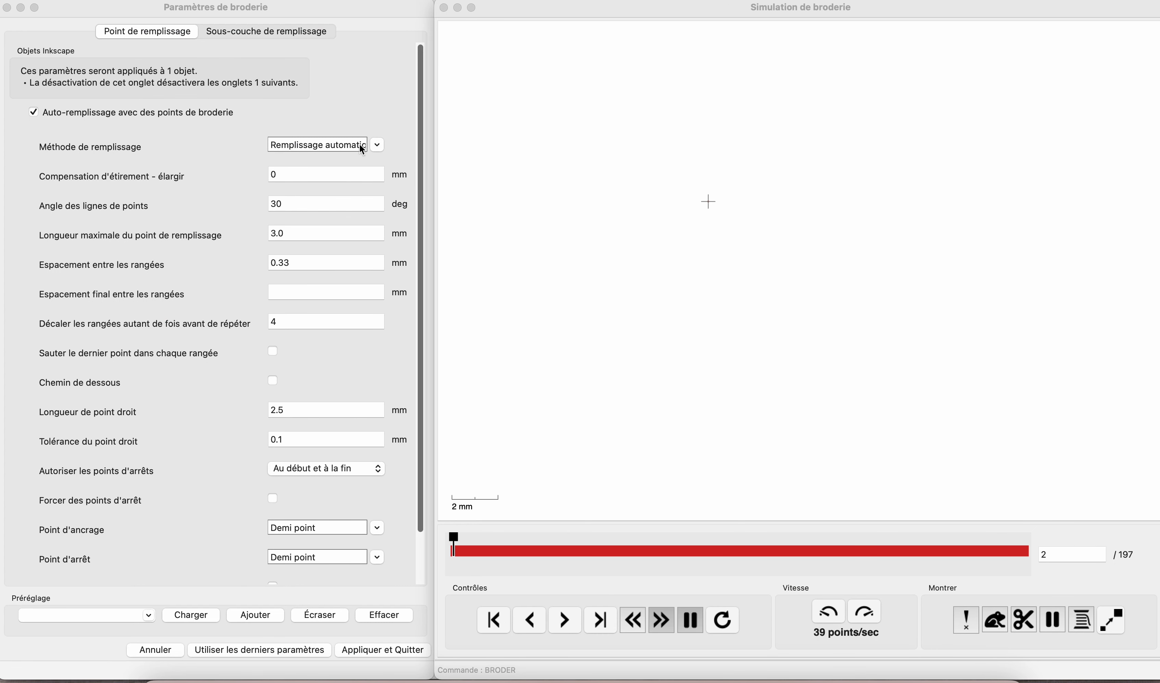
{"action": "left_click", "coordinate": [296, 205]}
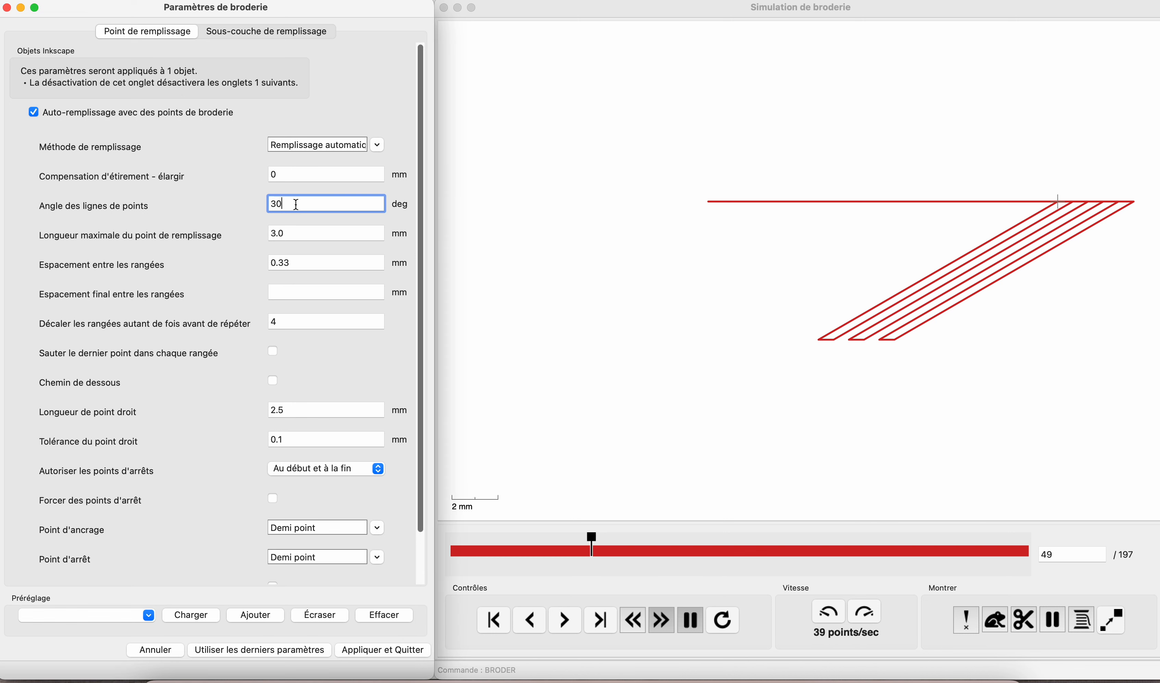
{"action": "key", "text": "BackSpace"}
{"action": "key", "text": "BackSpace"}
{"action": "type", "text": "0"}
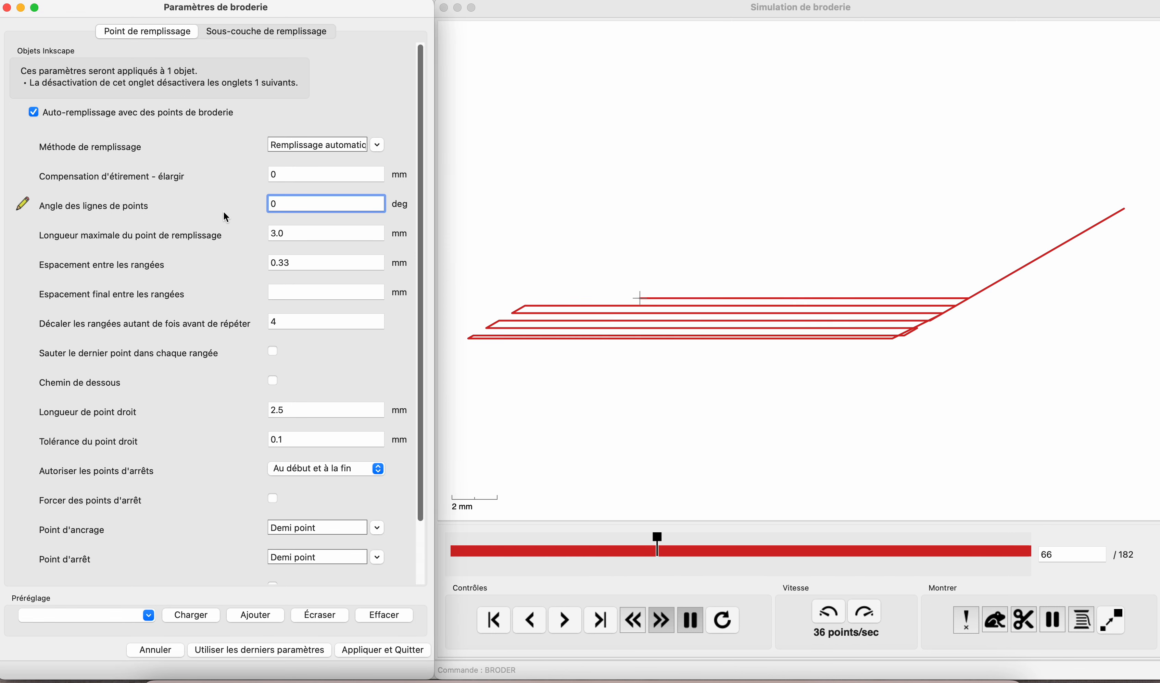
{"action": "left_click", "coordinate": [365, 652]}
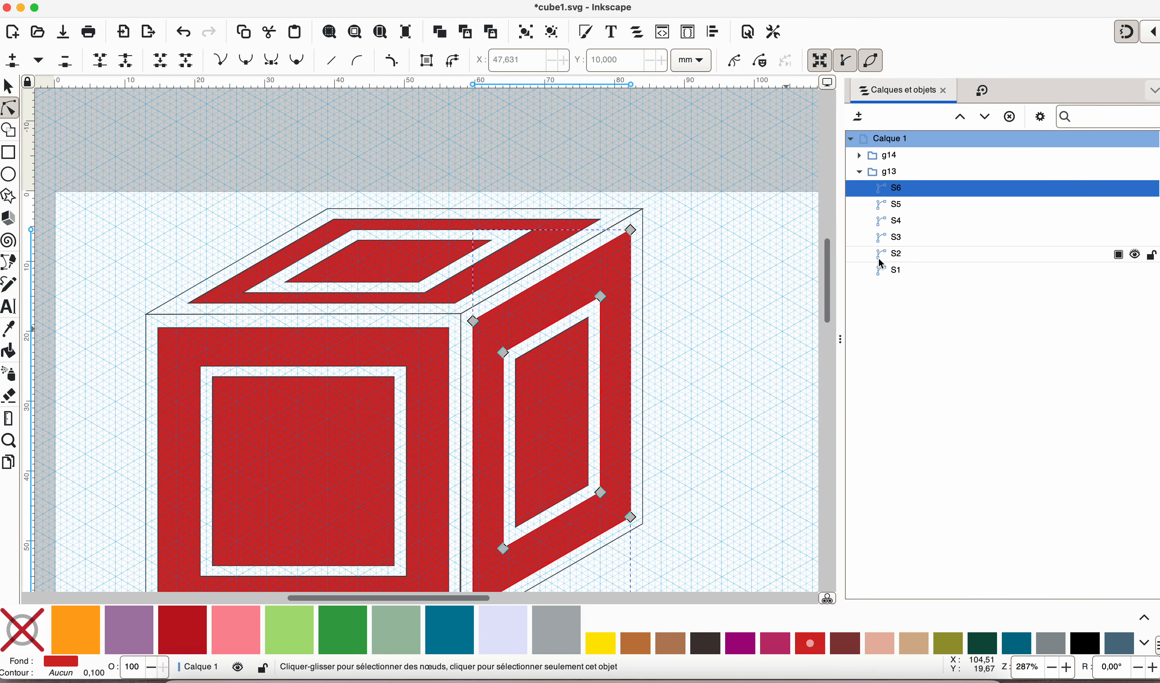
- Set the fill pull compensation (expand) of shapes S1 to S6 to 0.5 mm, apply it and deselect them
{"action": "left_click", "coordinate": [883, 269], "text": "shift"}
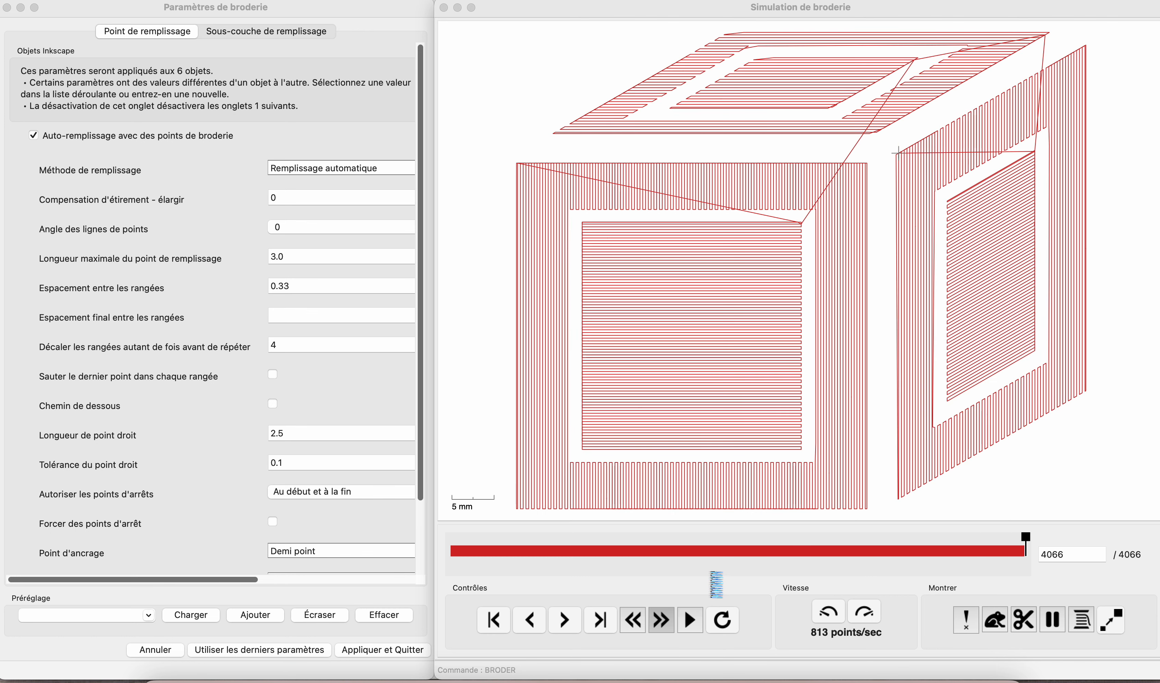
{"action": "scroll", "coordinate": [469, 414], "scroll_direction": "up", "scroll_amount": 1}
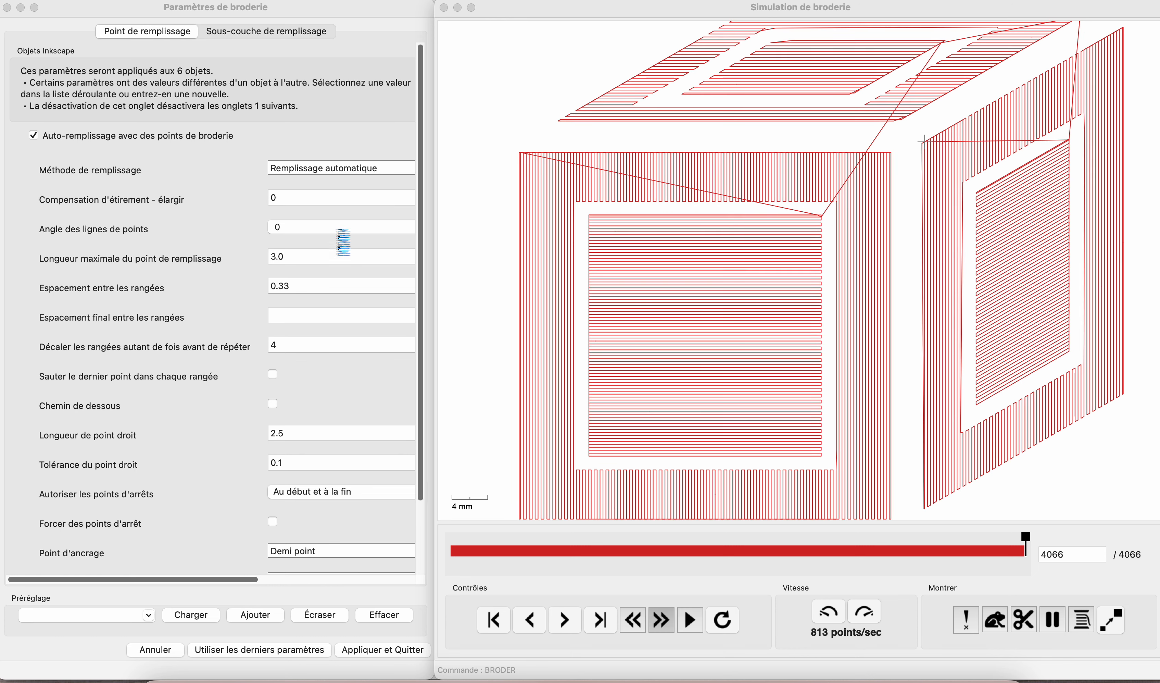
{"action": "left_click", "coordinate": [291, 201]}
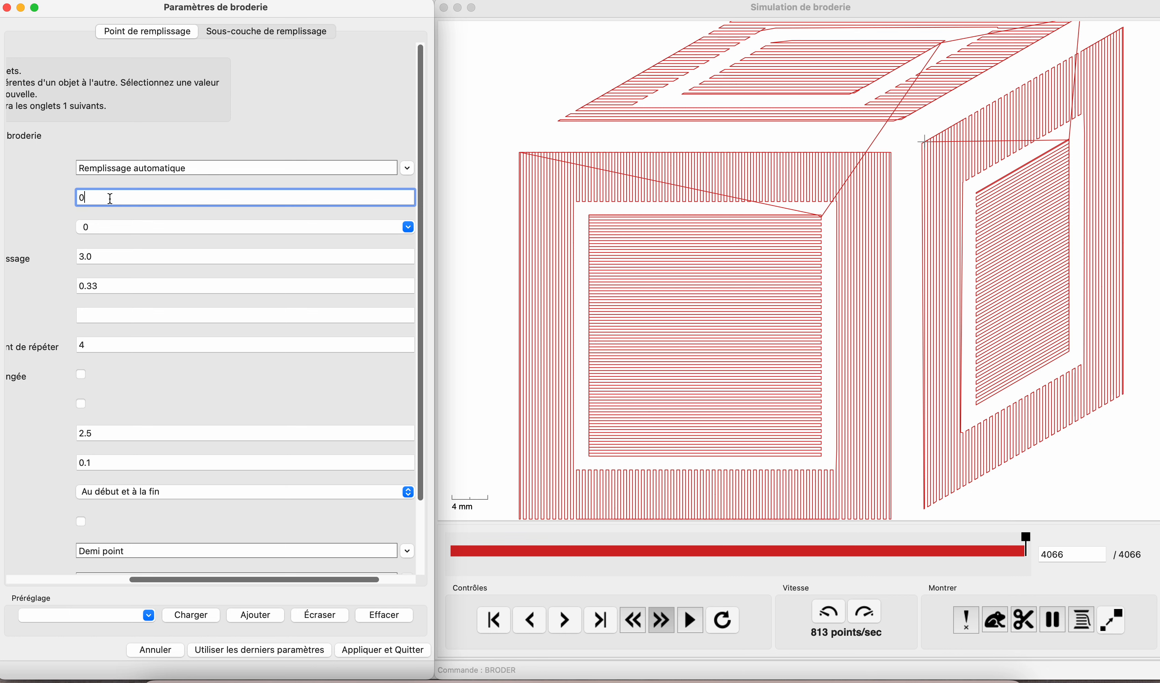
{"action": "type", "text": ".5"}
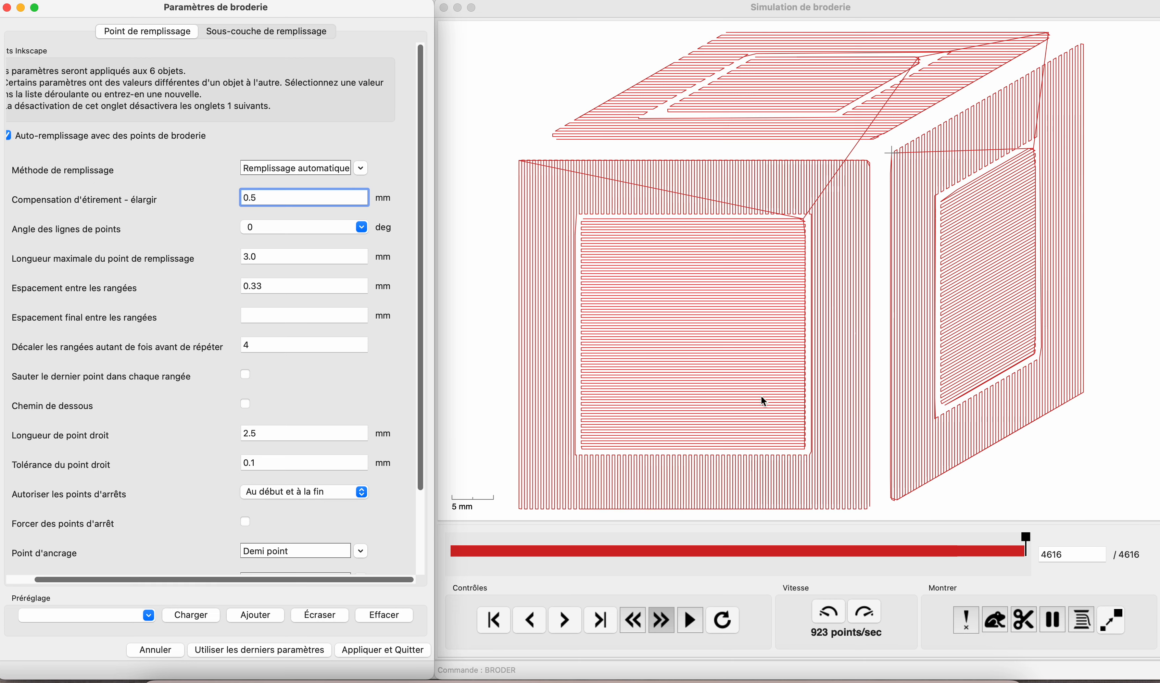
{"action": "left_click", "coordinate": [404, 651]}
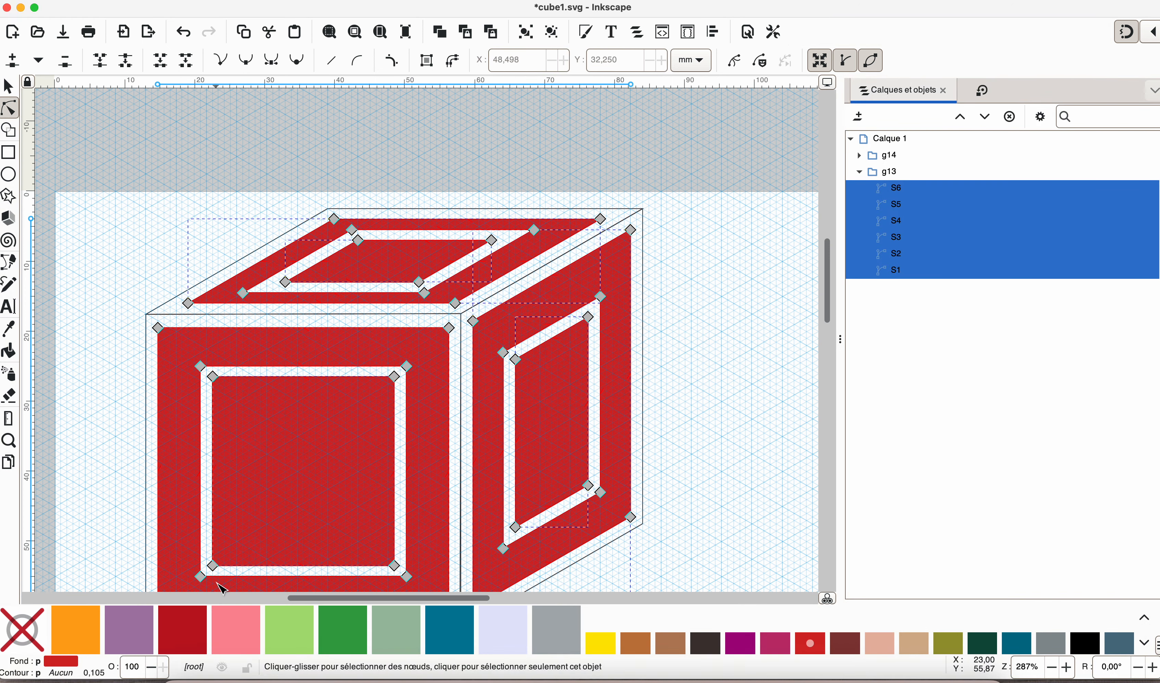
{"action": "scroll", "coordinate": [487, 490], "scroll_direction": "up", "scroll_amount": 2}
{"action": "scroll", "coordinate": [704, 366], "scroll_direction": "down", "scroll_amount": 1}
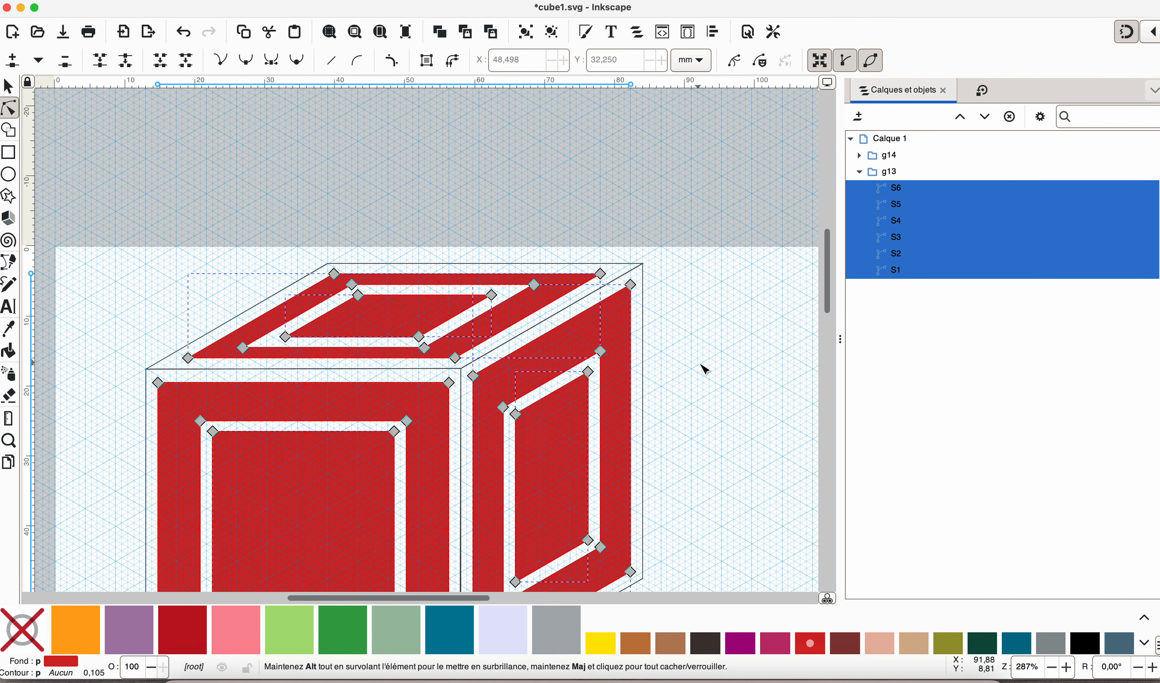
{"action": "scroll", "coordinate": [705, 369], "scroll_direction": "down", "scroll_amount": 1}
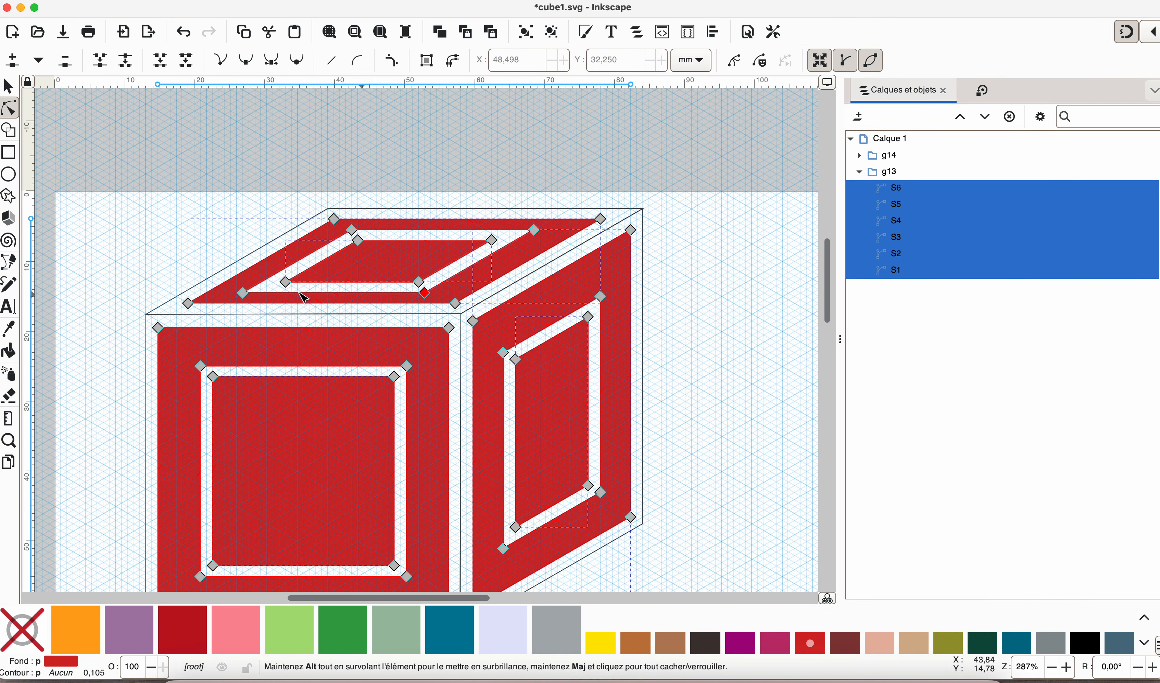
{"action": "scroll", "coordinate": [258, 391], "scroll_direction": "down", "scroll_amount": 1}
{"action": "scroll", "coordinate": [802, 362], "scroll_direction": "up", "scroll_amount": 1}
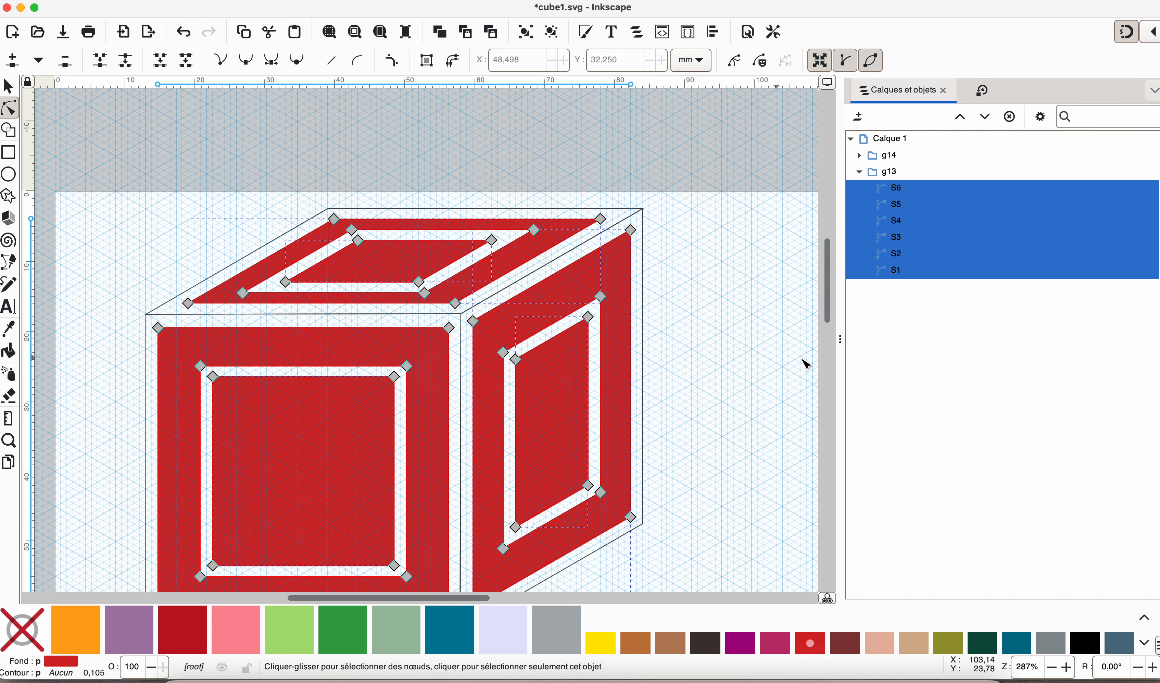
{"action": "left_click", "coordinate": [753, 259]}
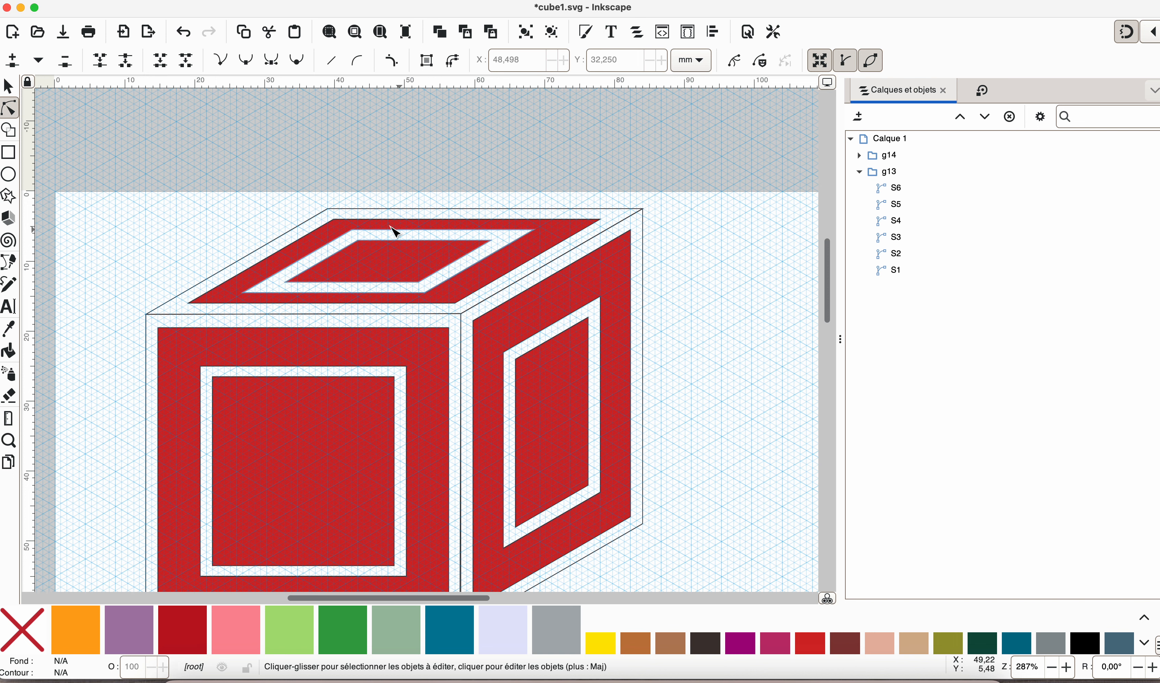
- Duplicate the outer outline frames of the top, right and front faces and move the copies beside the cube, to about X 85.6, Y -4.6 mm
{"action": "left_click", "coordinate": [412, 214]}
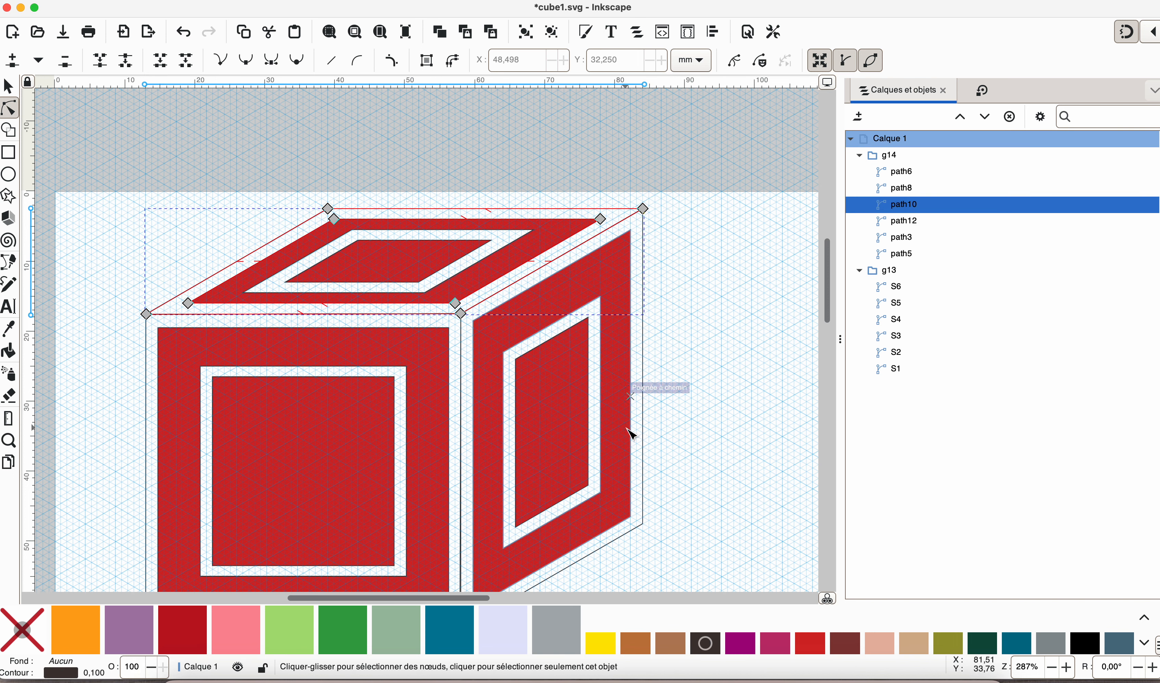
{"action": "scroll", "coordinate": [333, 337], "scroll_direction": "up", "scroll_amount": 2}
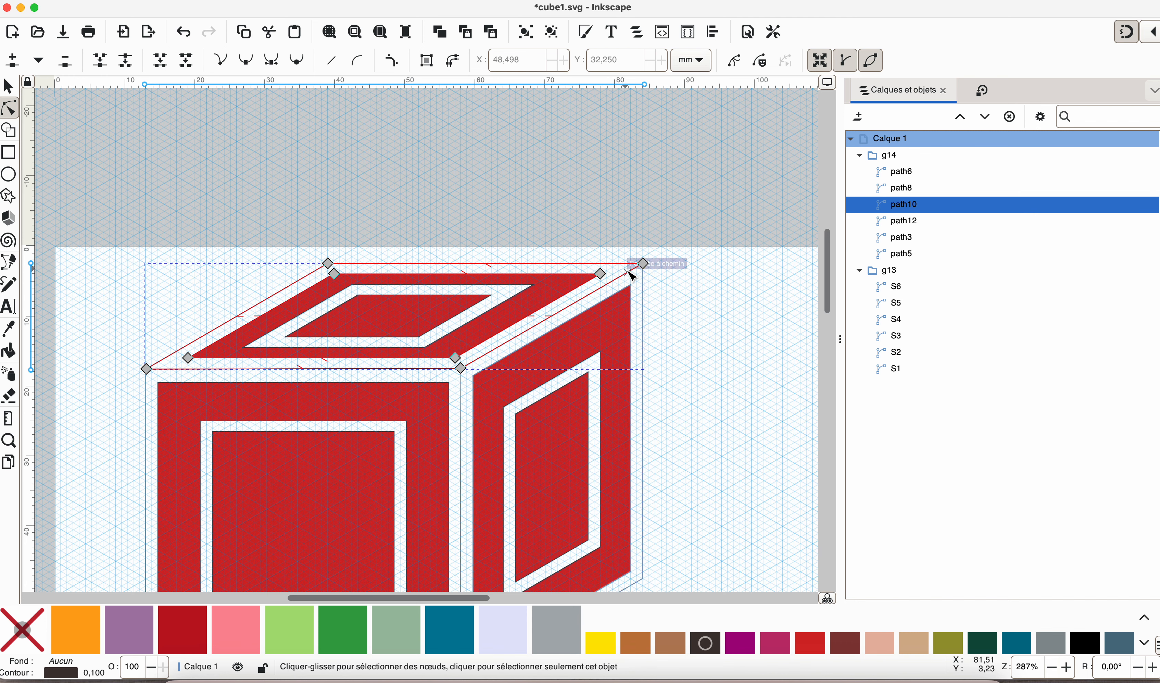
{"action": "scroll", "coordinate": [714, 303], "scroll_direction": "down", "scroll_amount": 2}
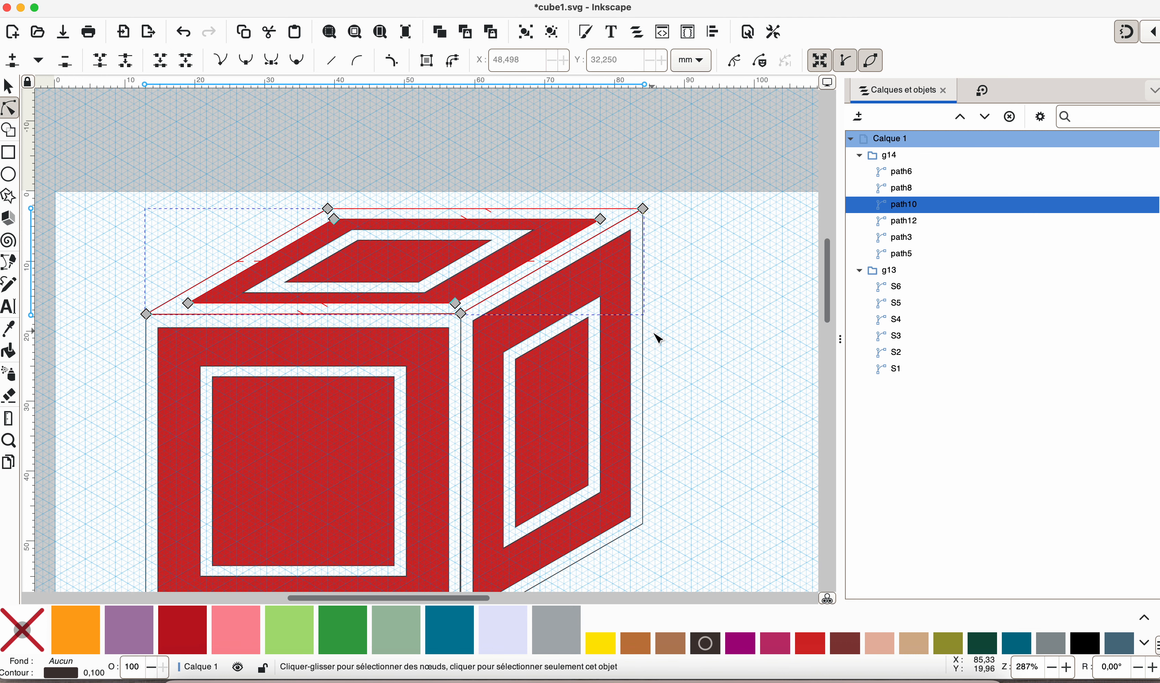
{"action": "left_click", "coordinate": [649, 373], "text": "shift"}
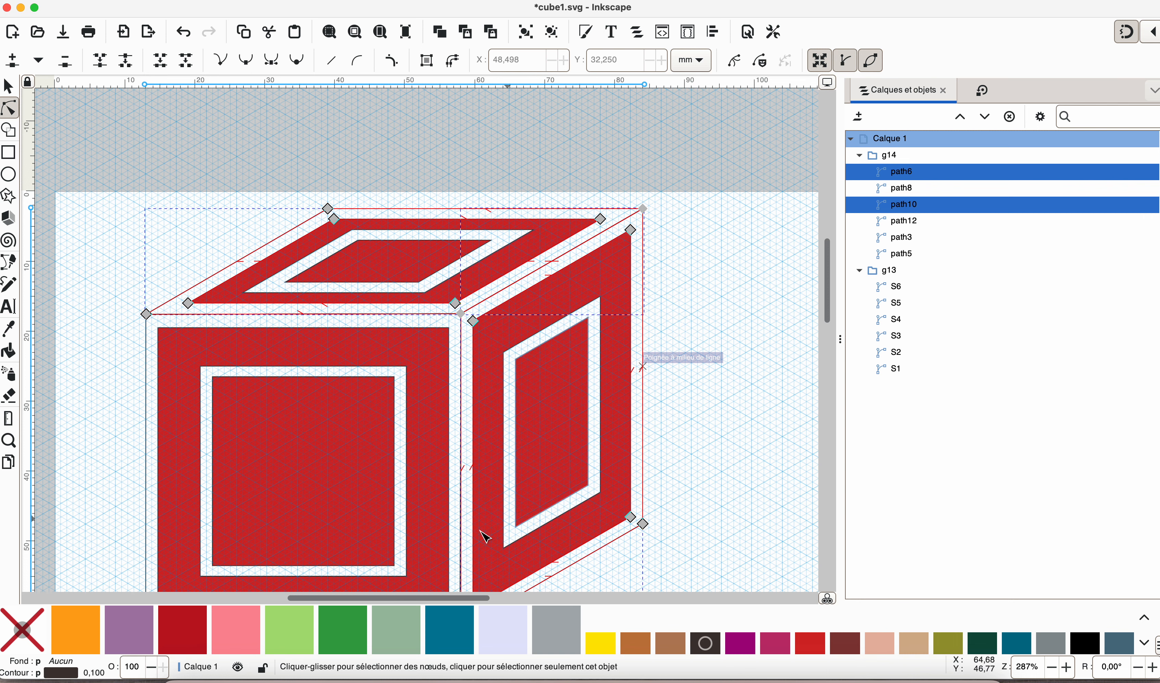
{"action": "left_click", "coordinate": [151, 362], "text": "shift"}
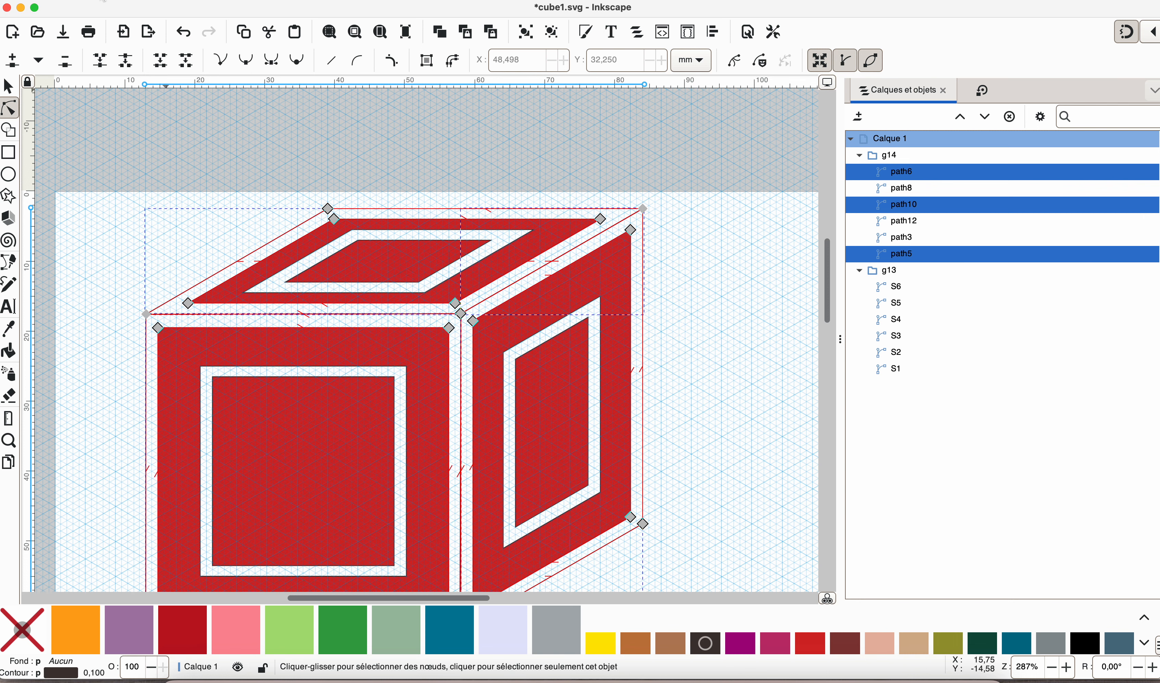
{"action": "left_click", "coordinate": [135, 0]}
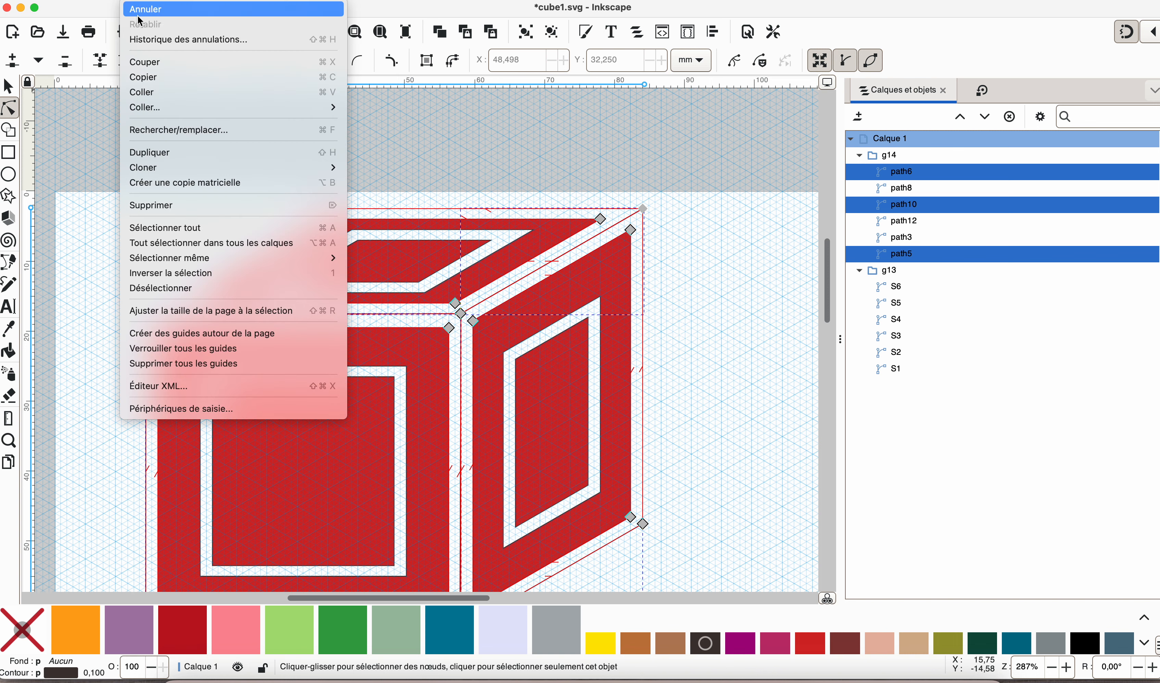
{"action": "left_click", "coordinate": [147, 153]}
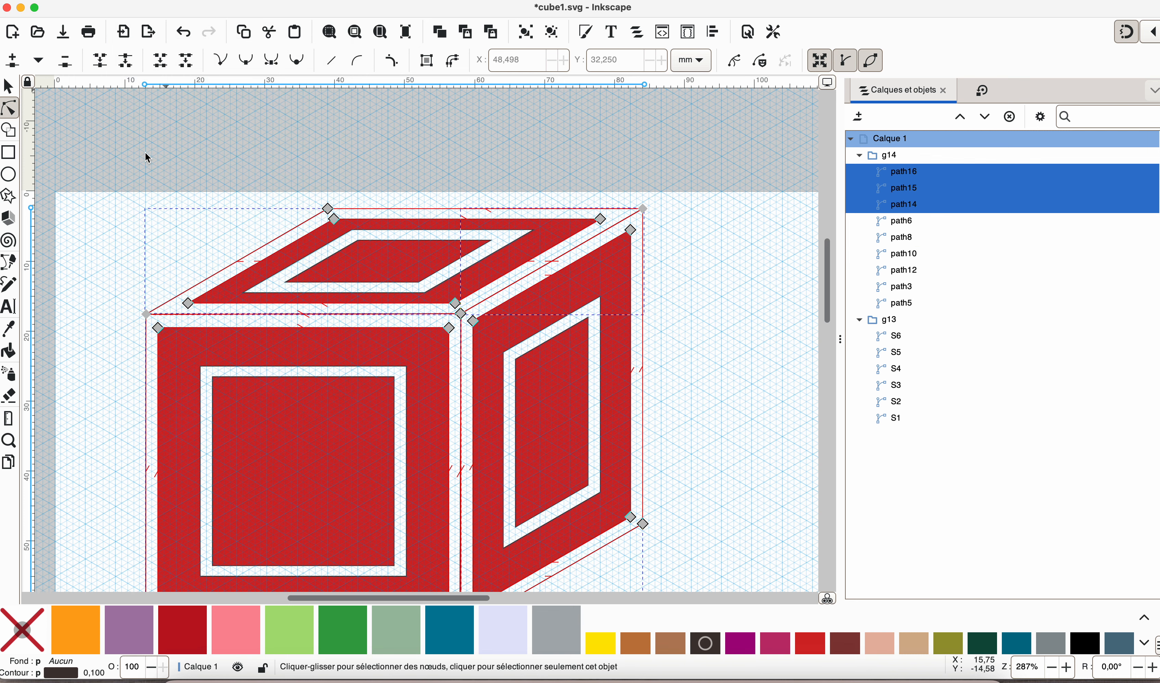
{"action": "left_click", "coordinate": [8, 87]}
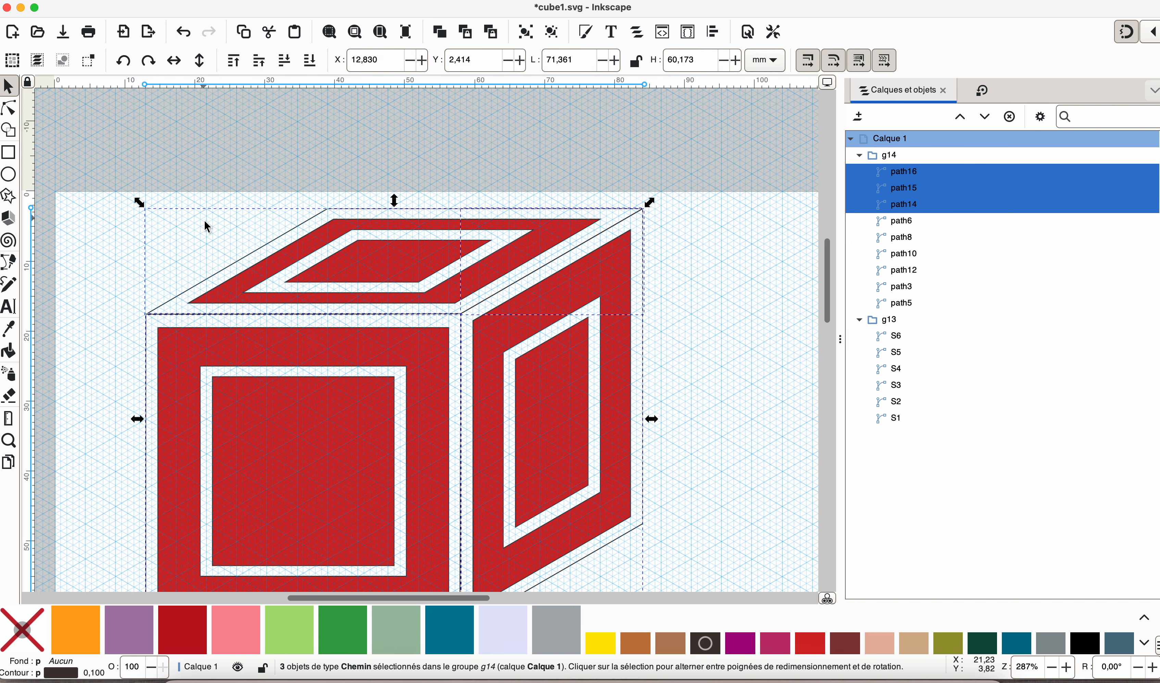
{"action": "left_click_drag", "start_coordinate": [223, 273], "coordinate": [739, 224]}
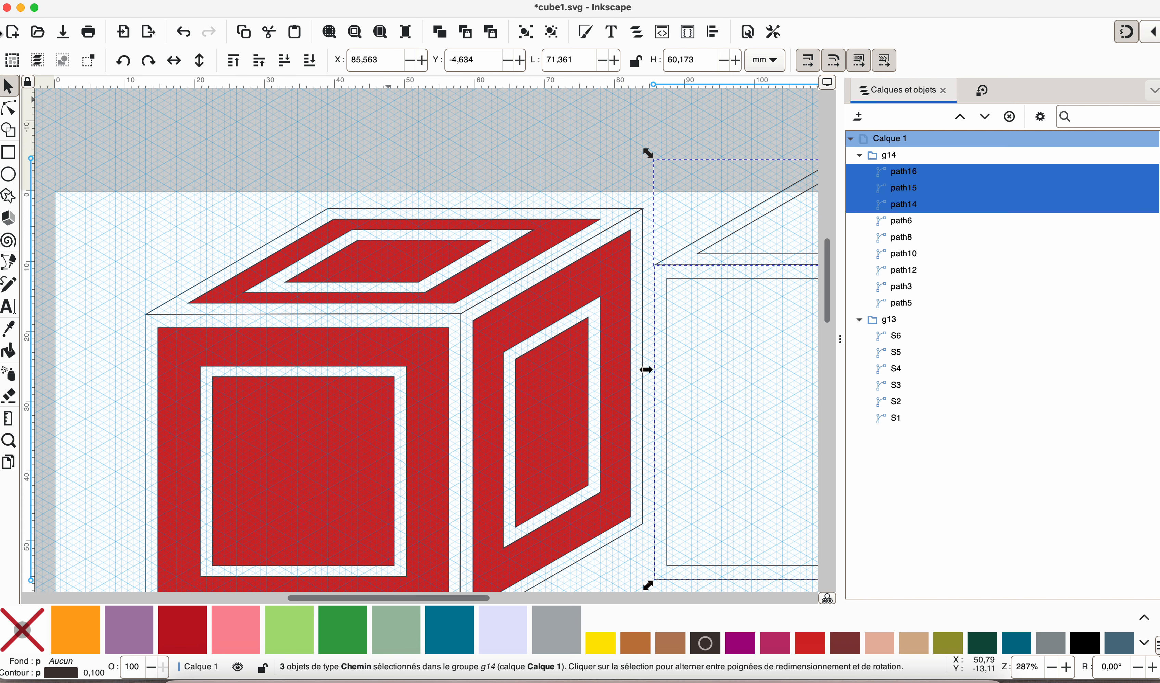
- Merge all fragments of the duplicated top, front and right face outlines into one cube silhouette with the Shape Builder
{"action": "left_click", "coordinate": [10, 130]}
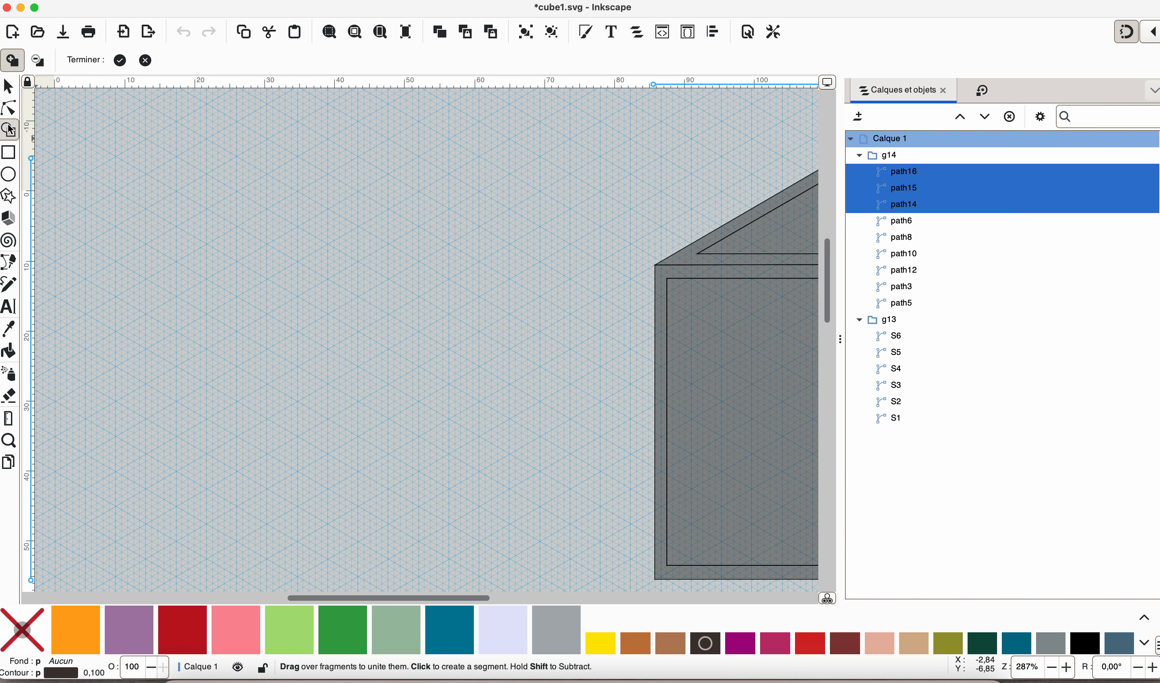
{"action": "scroll", "coordinate": [392, 416], "scroll_direction": "up", "scroll_amount": 5}
{"action": "scroll", "coordinate": [359, 421], "scroll_direction": "down", "scroll_amount": 7}
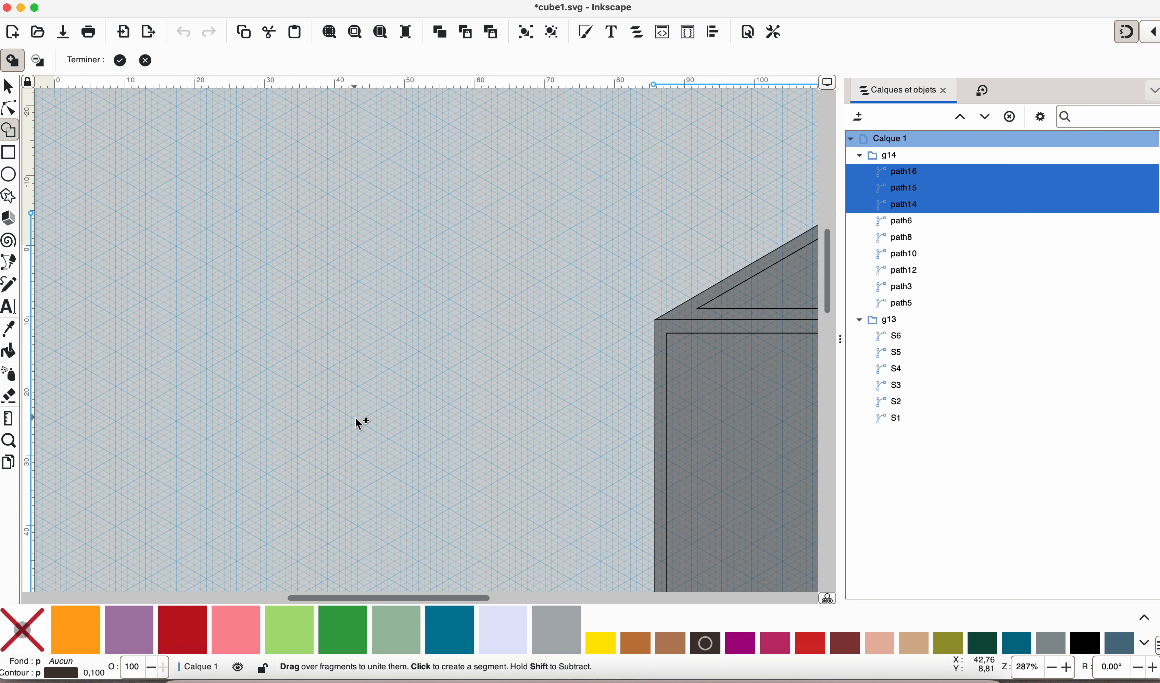
{"action": "left_click_drag", "start_coordinate": [360, 599], "coordinate": [492, 599]}
{"action": "scroll", "coordinate": [491, 432], "scroll_direction": "up", "scroll_amount": 3}
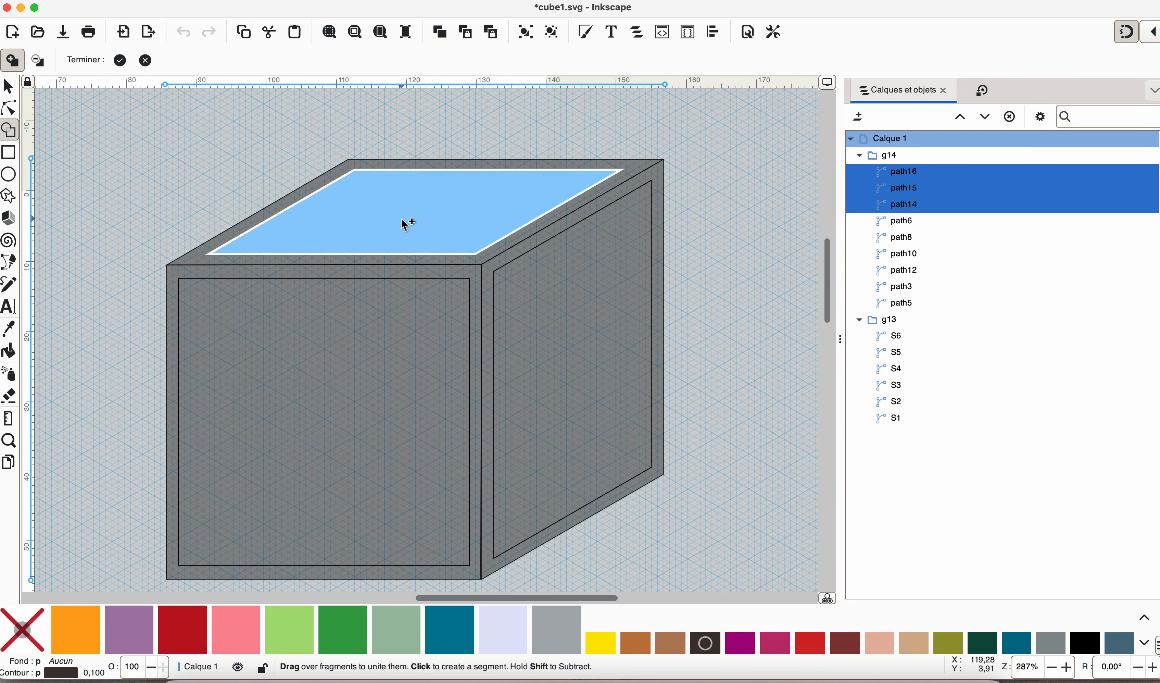
{"action": "mouse_move", "coordinate": [251, 223]}
{"action": "left_mouse_down"}
{"action": "mouse_move", "coordinate": [282, 227]}
{"action": "mouse_move", "coordinate": [275, 275]}
{"action": "mouse_move", "coordinate": [292, 302]}
{"action": "left_mouse_up"}
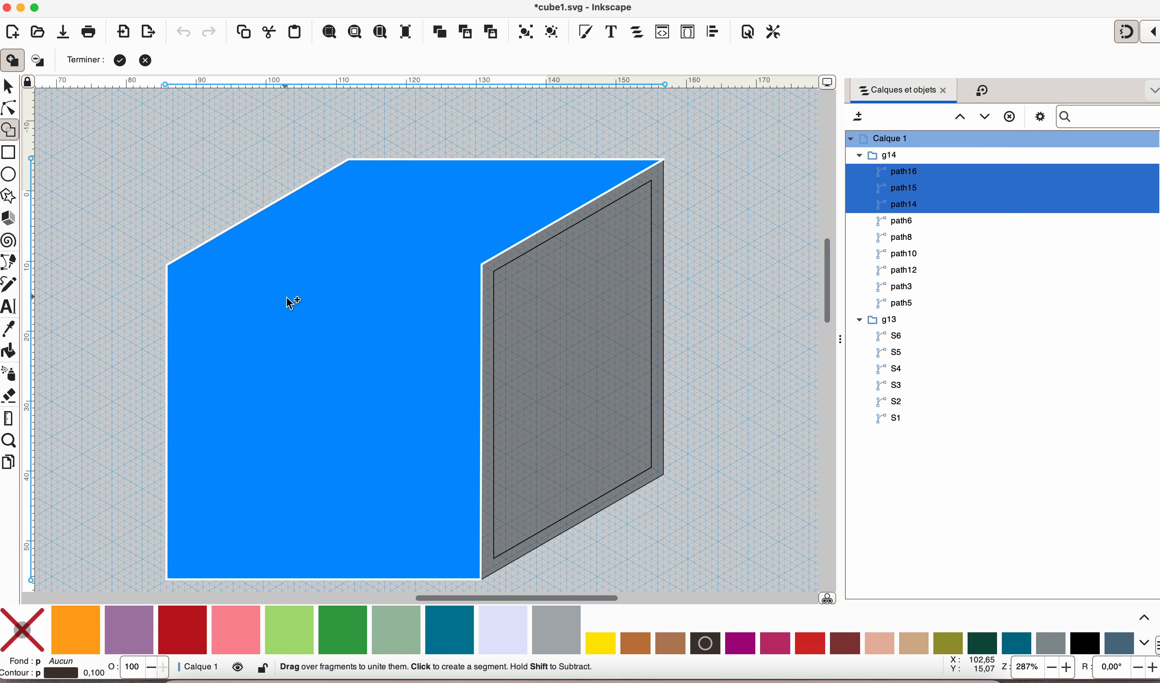
{"action": "left_click_drag", "start_coordinate": [475, 283], "coordinate": [515, 277]}
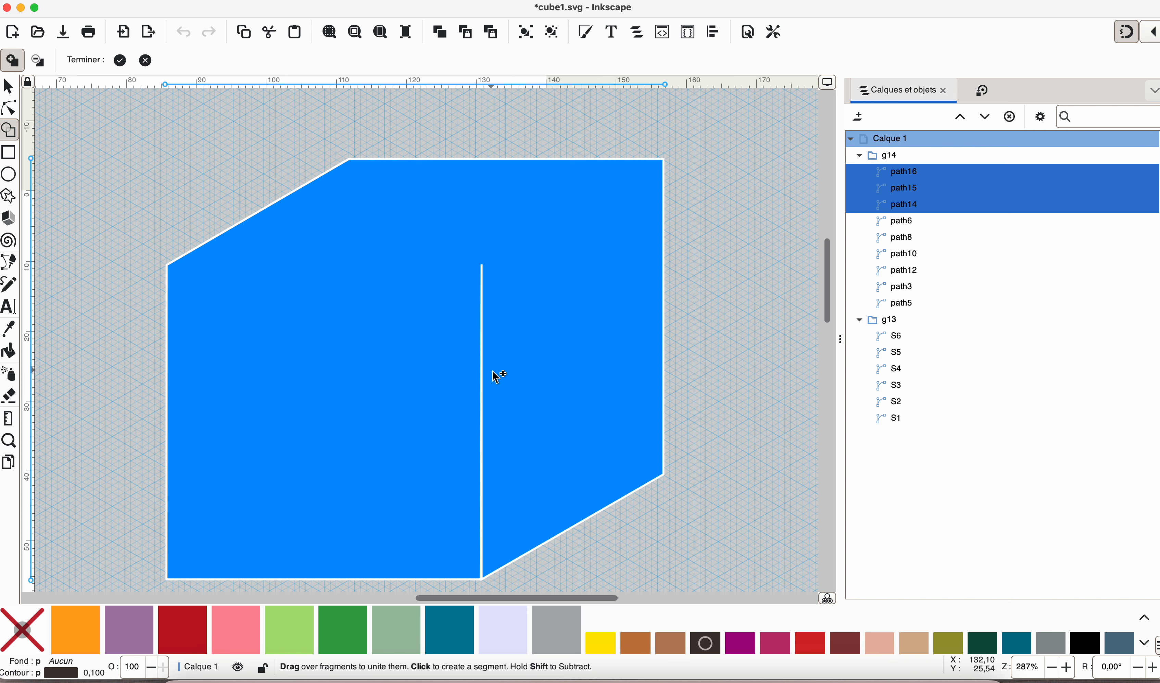
{"action": "left_click_drag", "start_coordinate": [498, 376], "coordinate": [529, 439]}
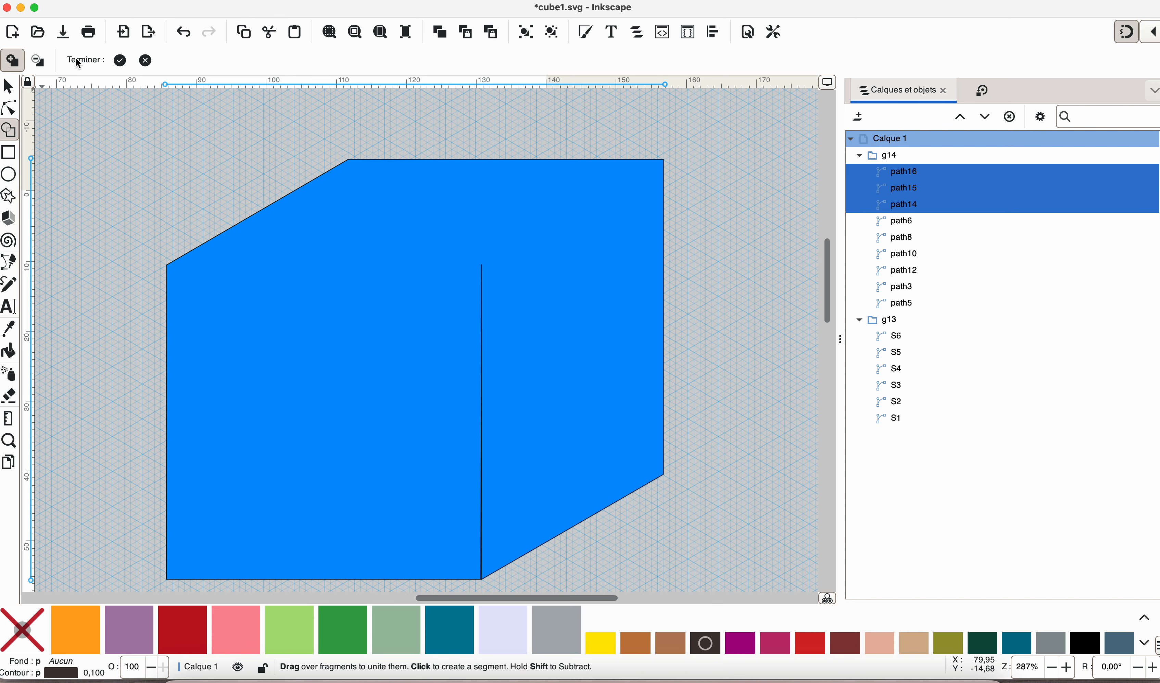
{"action": "left_click", "coordinate": [126, 66]}
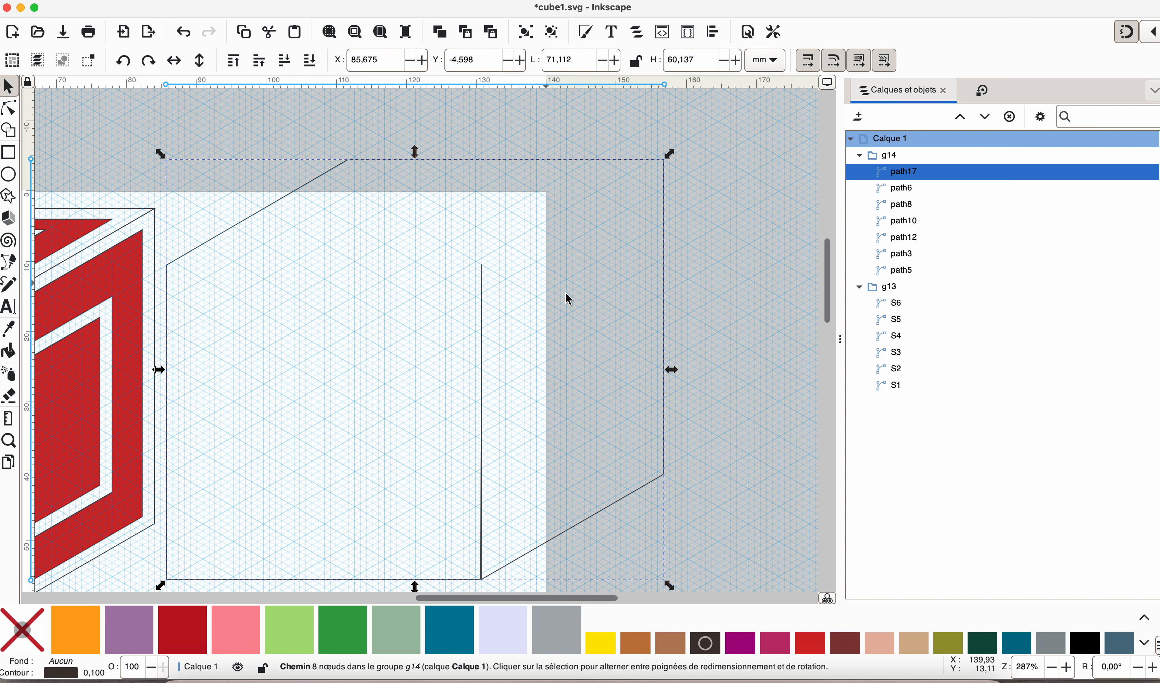
- Delete the node at the upper end of the leftover vertical line inside the merged silhouette
{"action": "scroll", "coordinate": [88, 106], "scroll_direction": "up", "scroll_amount": 3}
{"action": "left_click", "coordinate": [9, 108]}
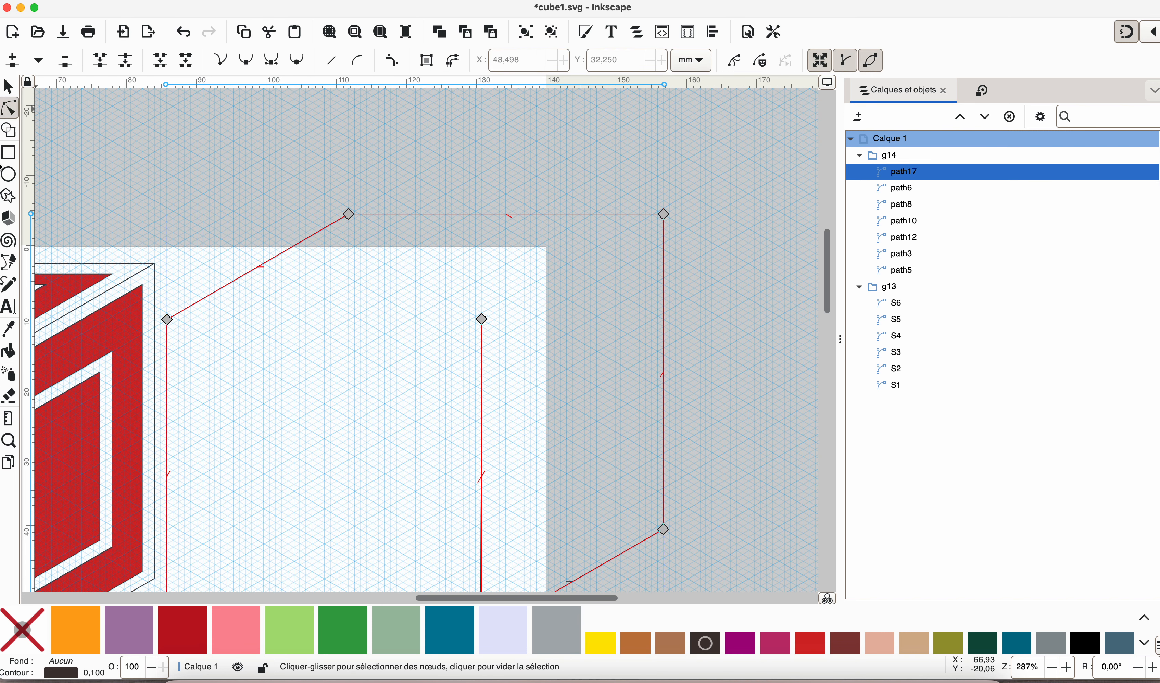
{"action": "left_click", "coordinate": [481, 319]}
{"action": "key", "text": "Delete"}
{"action": "scroll", "coordinate": [596, 323], "scroll_direction": "down", "scroll_amount": 2}
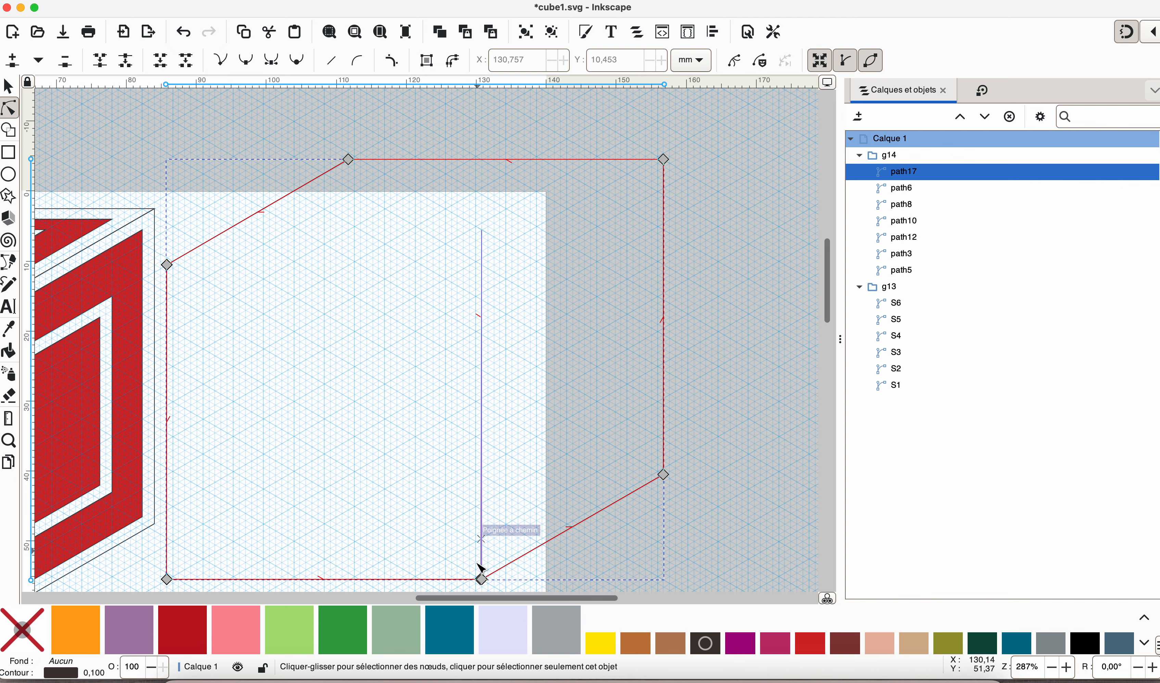
- Separate the two overlapping nodes at the silhouette's lower front corner and retract the curve handle of the moved node
{"action": "left_click_drag", "start_coordinate": [484, 583], "coordinate": [497, 581]}
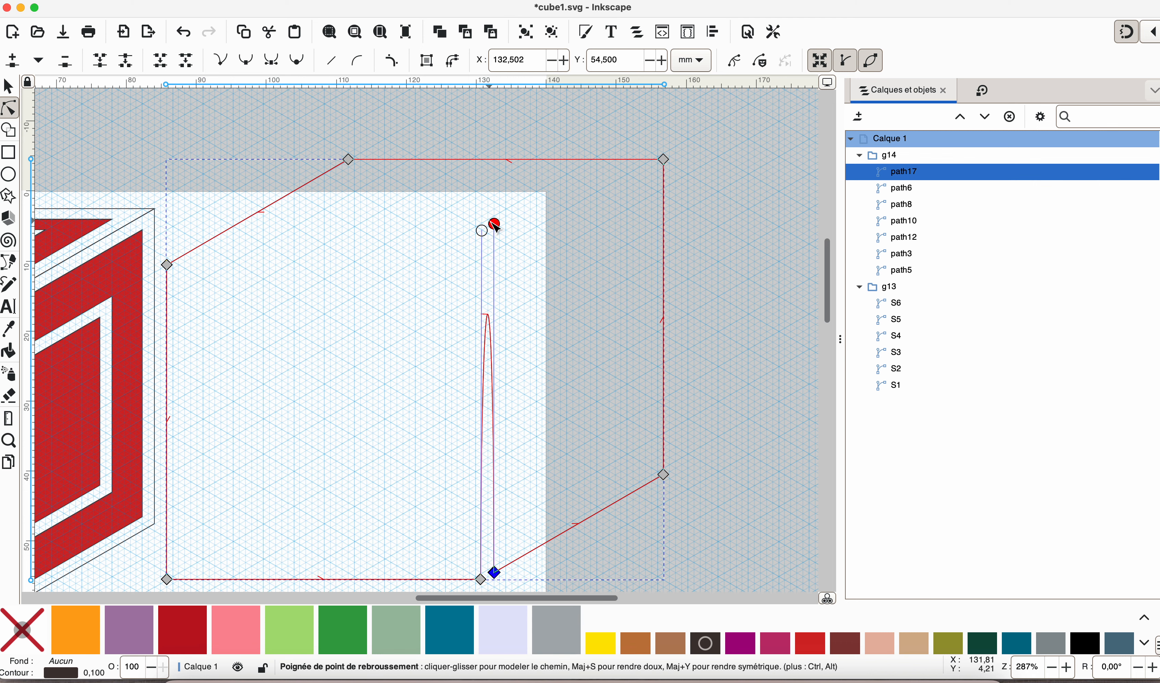
{"action": "left_click_drag", "start_coordinate": [494, 223], "coordinate": [493, 572]}
{"action": "left_click_drag", "start_coordinate": [478, 228], "coordinate": [456, 575]}
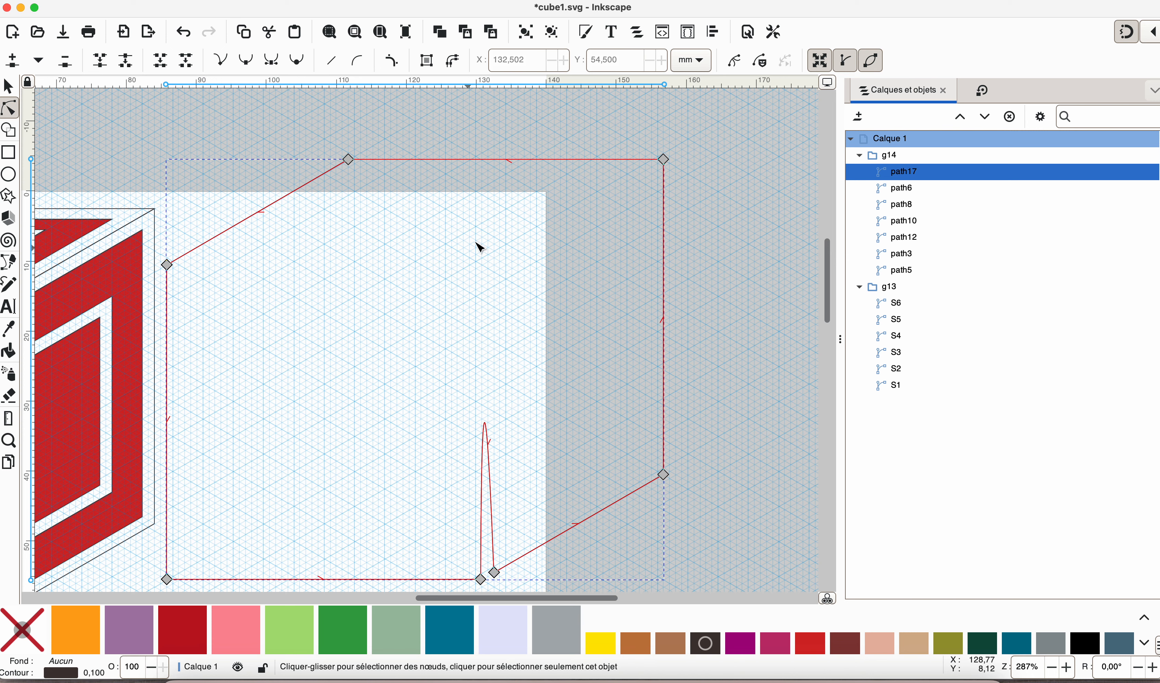
{"action": "scroll", "coordinate": [496, 554], "scroll_direction": "down", "scroll_amount": 2}
{"action": "left_click", "coordinate": [482, 529]}
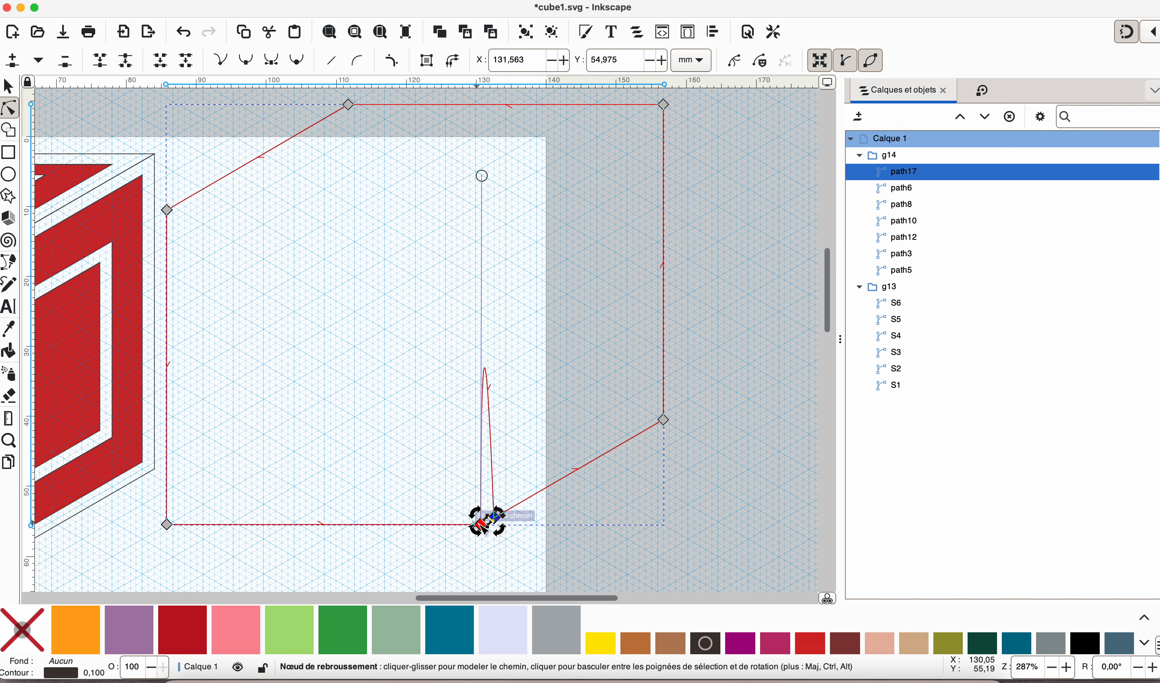
{"action": "left_click", "coordinate": [580, 489]}
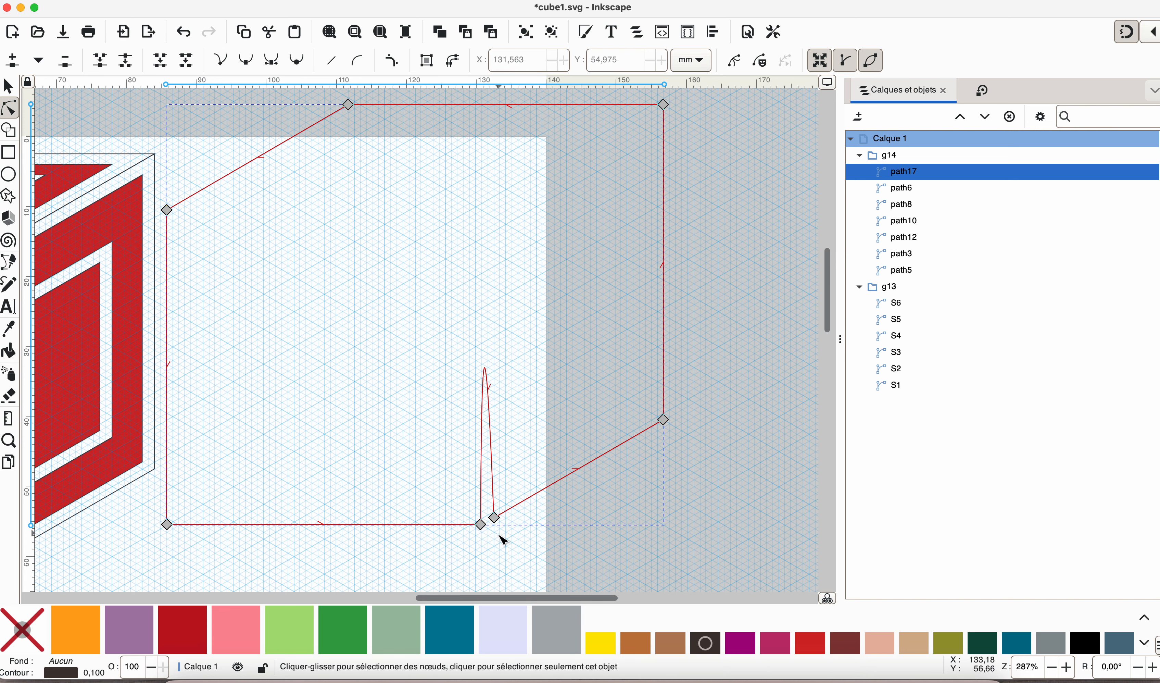
- Retract the remaining corner node's curve handle and delete the extra node beside it to leave straight silhouette edges
{"action": "left_click", "coordinate": [482, 525]}
{"action": "left_click_drag", "start_coordinate": [482, 176], "coordinate": [480, 524]}
{"action": "left_click", "coordinate": [494, 518]}
{"action": "key", "text": "Delete"}
{"action": "left_click", "coordinate": [480, 524]}
{"action": "scroll", "coordinate": [519, 363], "scroll_direction": "down", "scroll_amount": 3}
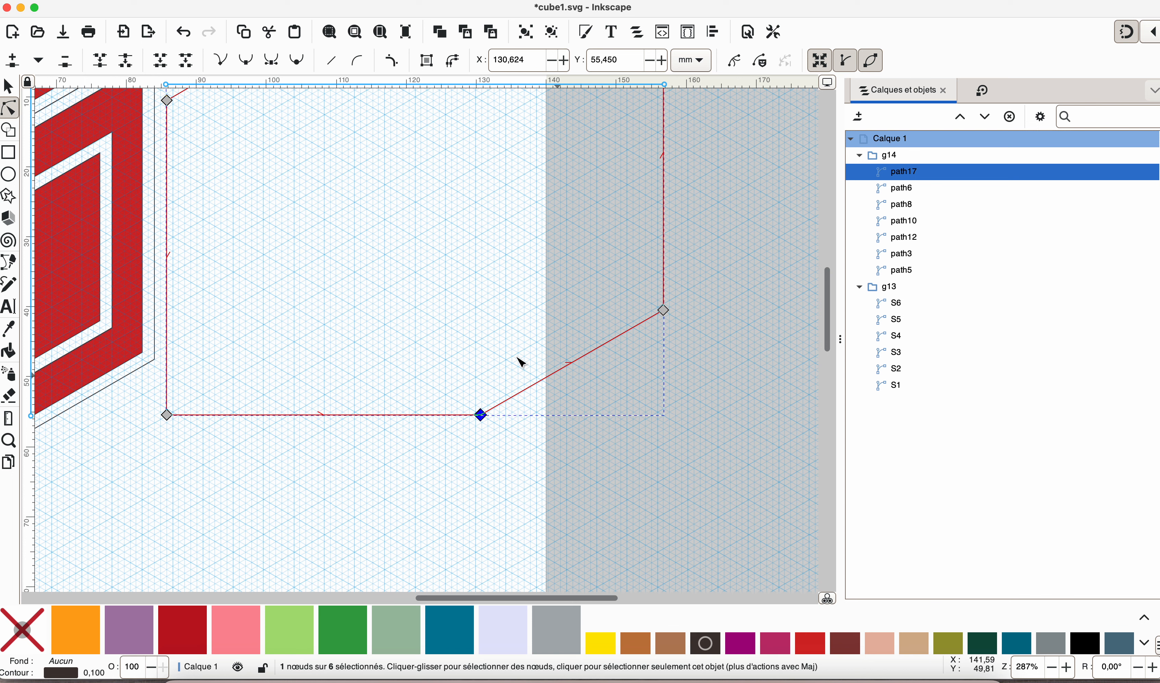
- Fill the cube silhouette with lavender, and set its fill underlay to 2 mm row spacing with the underpath disabled
{"action": "left_click", "coordinate": [502, 642]}
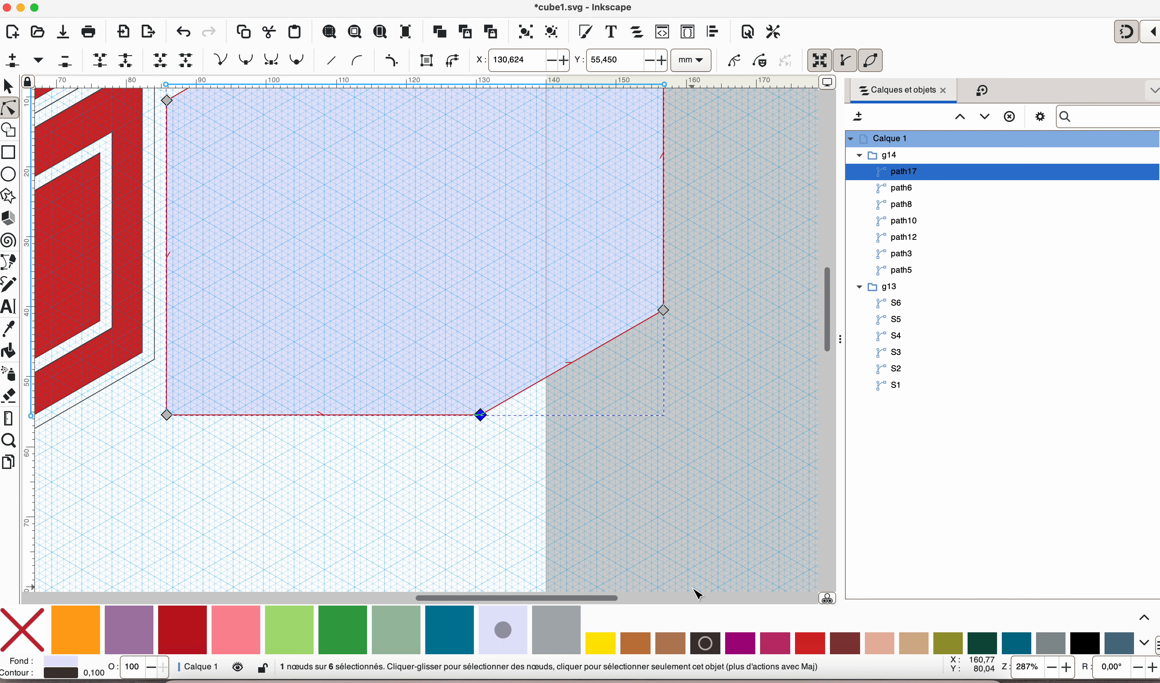
{"action": "key", "text": "alt+shift+q"}
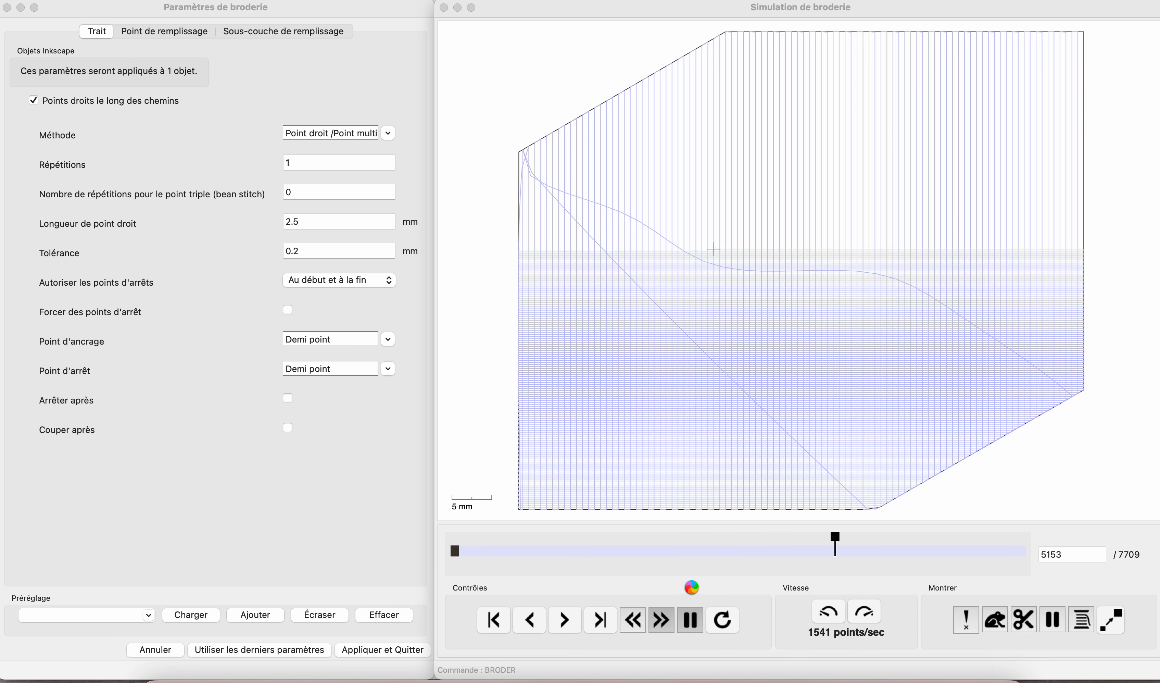
{"action": "left_click", "coordinate": [333, 31]}
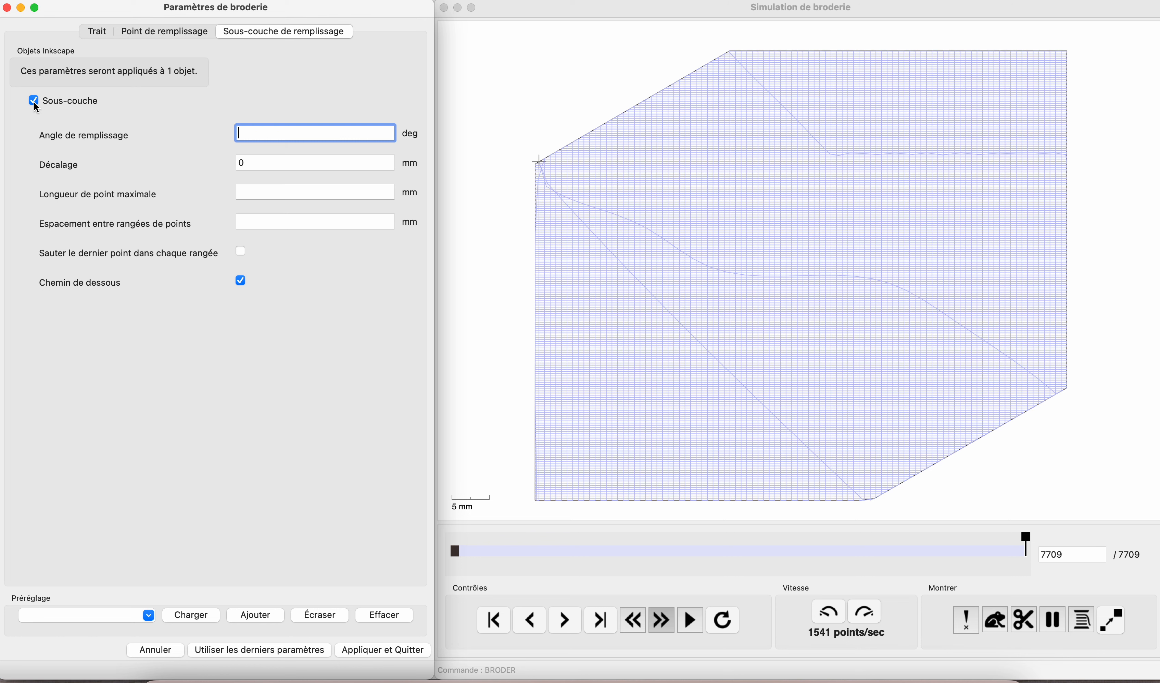
{"action": "left_click", "coordinate": [241, 281]}
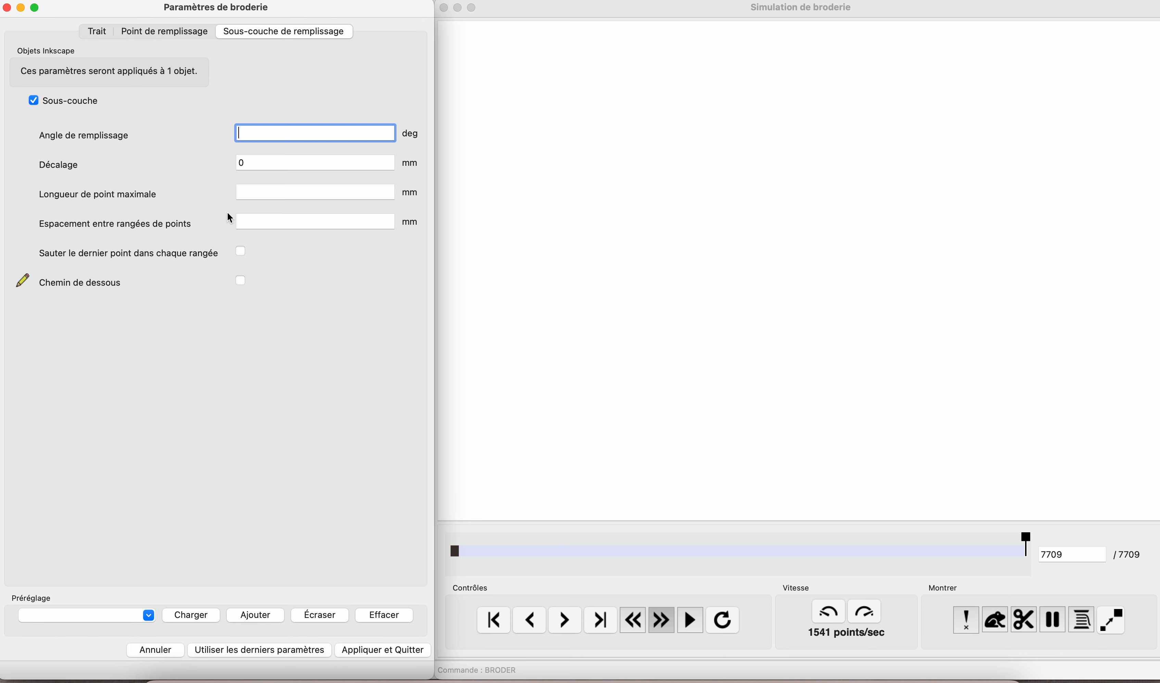
{"action": "left_click", "coordinate": [253, 224]}
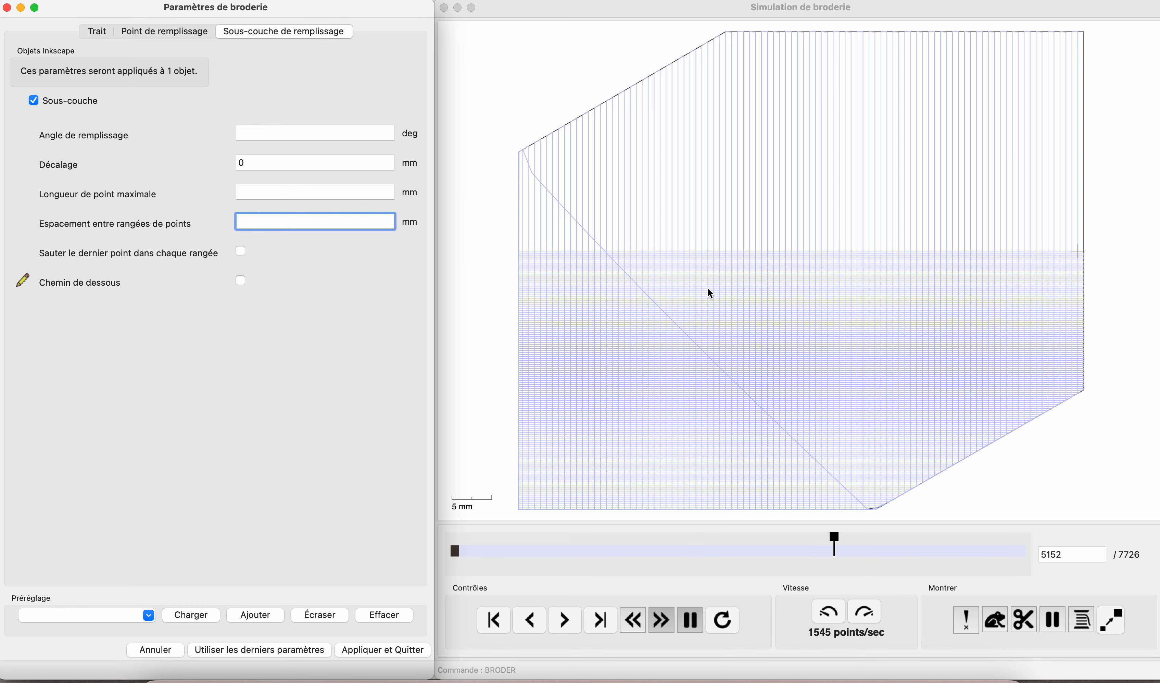
{"action": "type", "text": "2"}
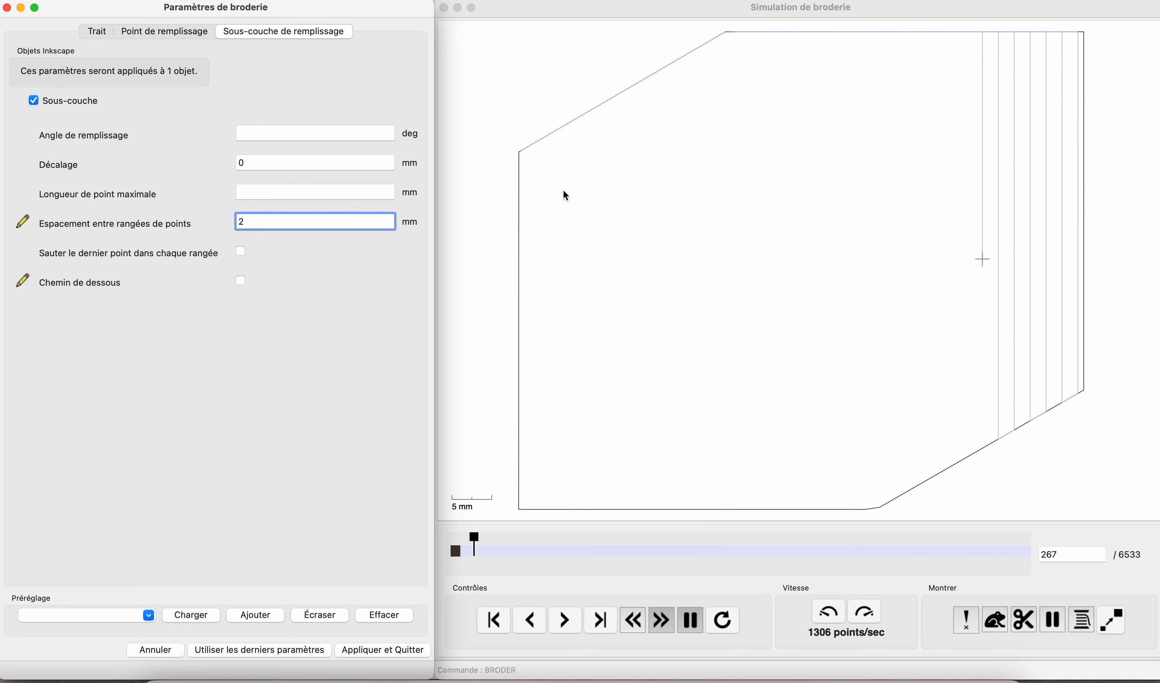
- Set the silhouette's fill row spacing to 2 mm, disable its underpath, and apply the embroidery parameters
{"action": "left_click", "coordinate": [163, 32]}
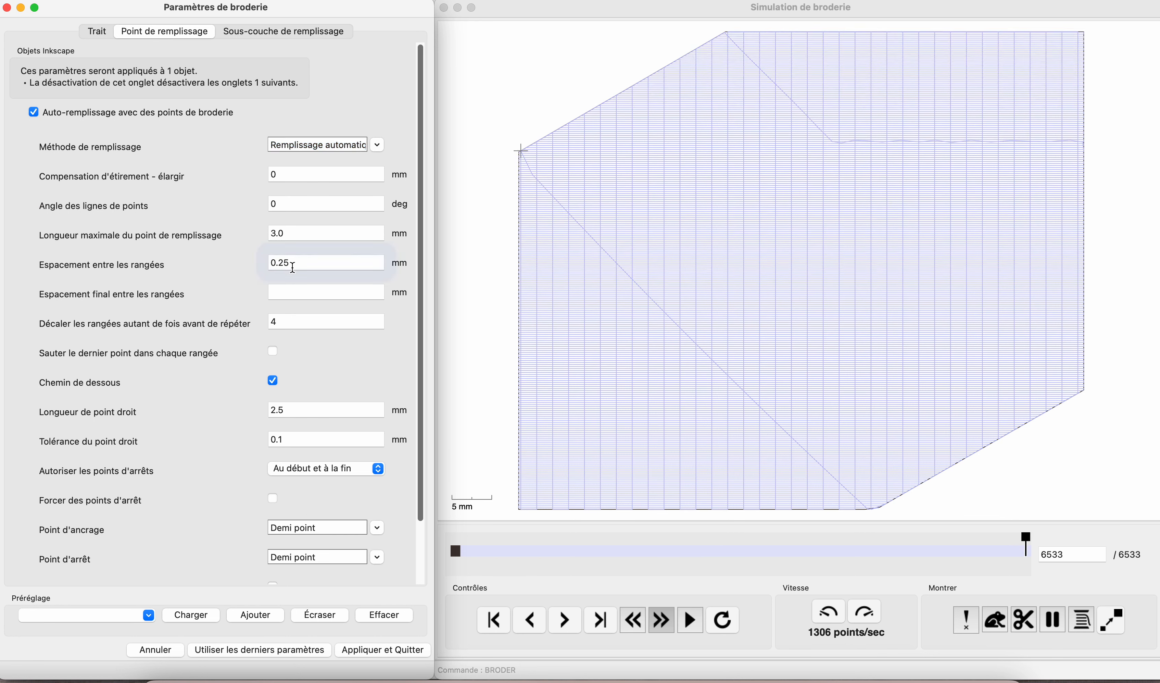
{"action": "double_click", "coordinate": [293, 262]}
{"action": "type", "text": "2"}
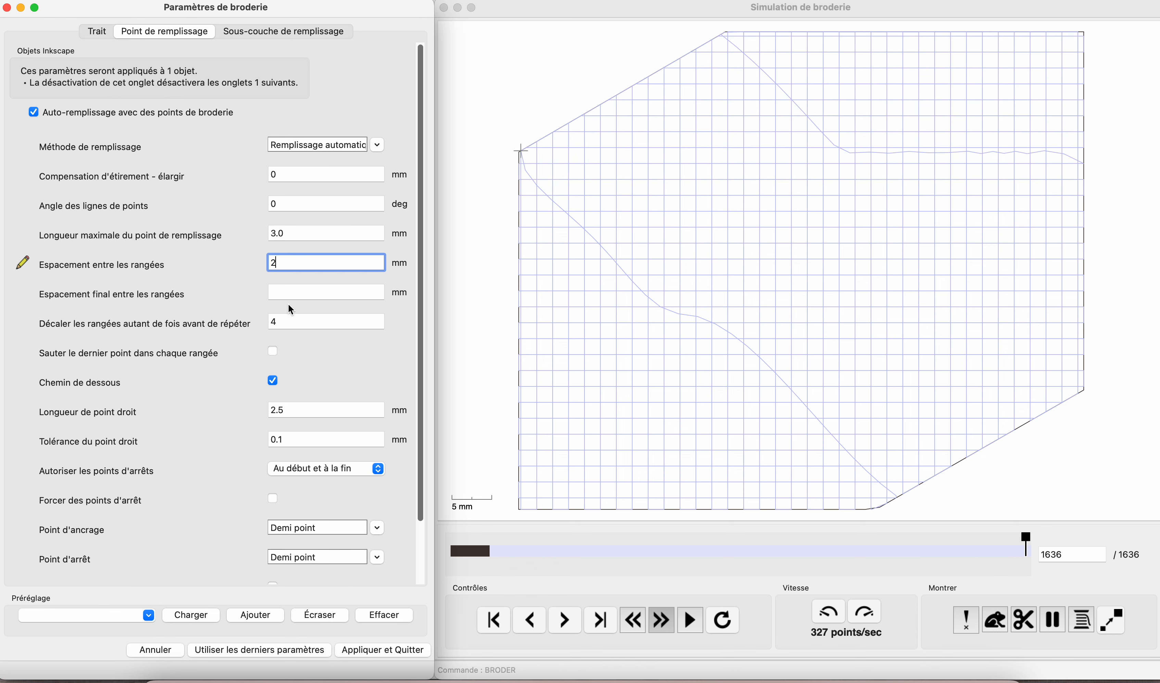
{"action": "left_click", "coordinate": [274, 380]}
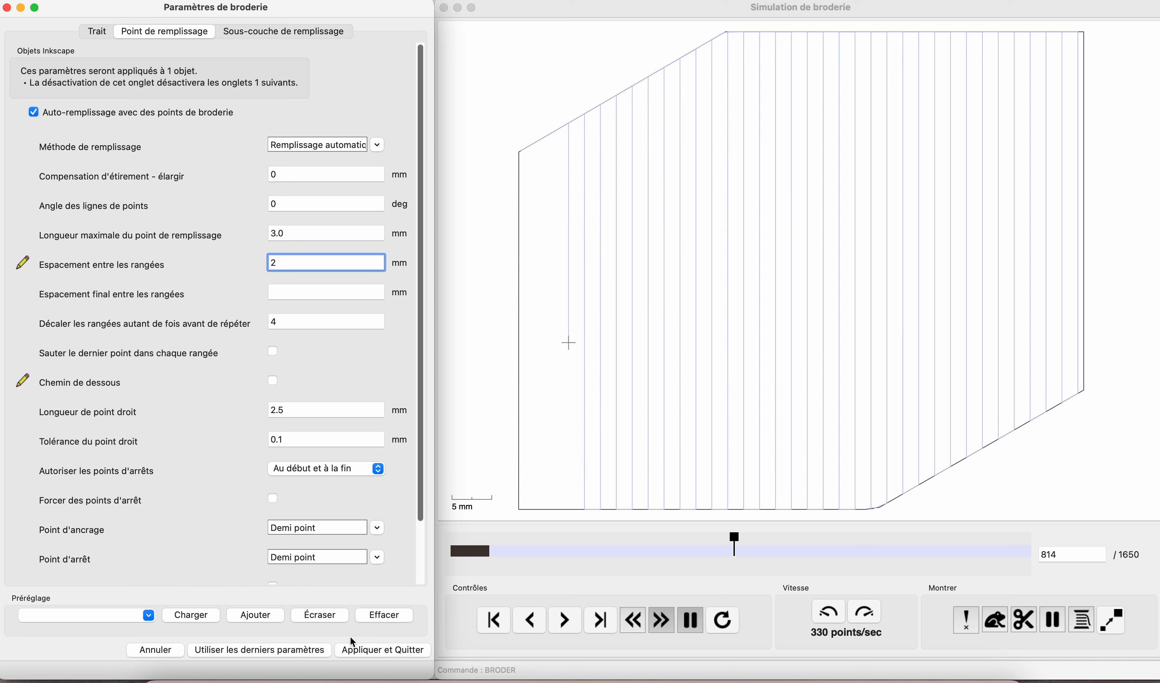
{"action": "left_click", "coordinate": [357, 648]}
- Take the silhouette path out of group g14 and place it below group g13 in the stacking order
{"action": "scroll", "coordinate": [323, 290], "scroll_direction": "down", "scroll_amount": 3}
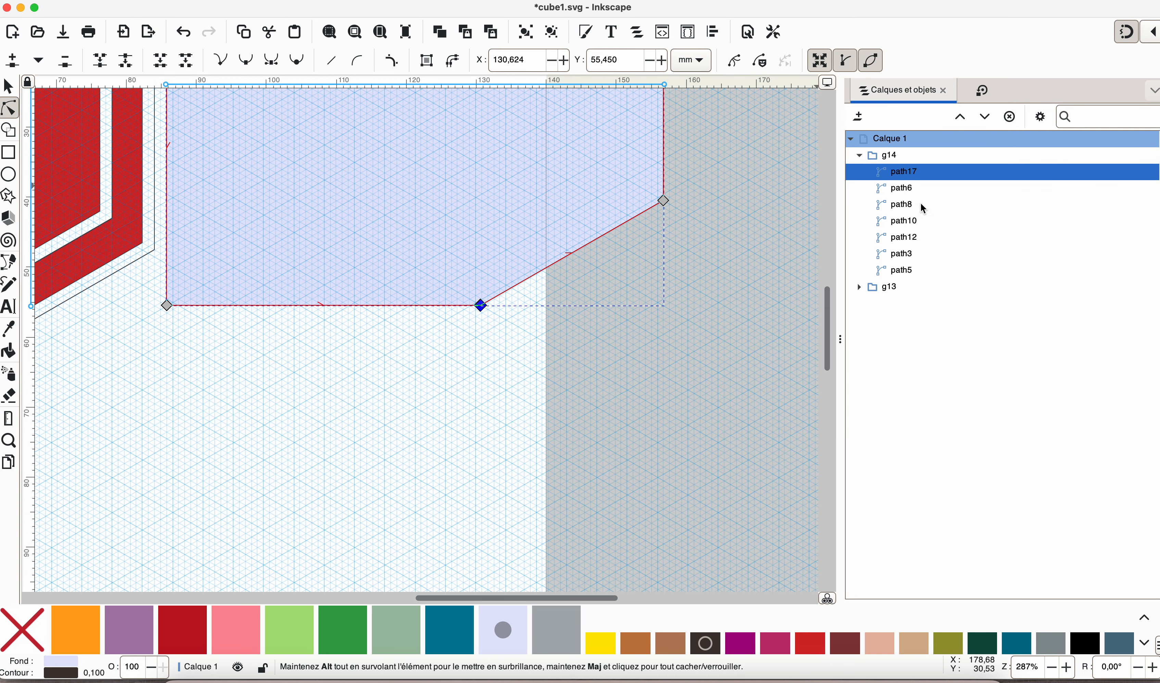
{"action": "left_click_drag", "start_coordinate": [896, 174], "coordinate": [994, 293]}
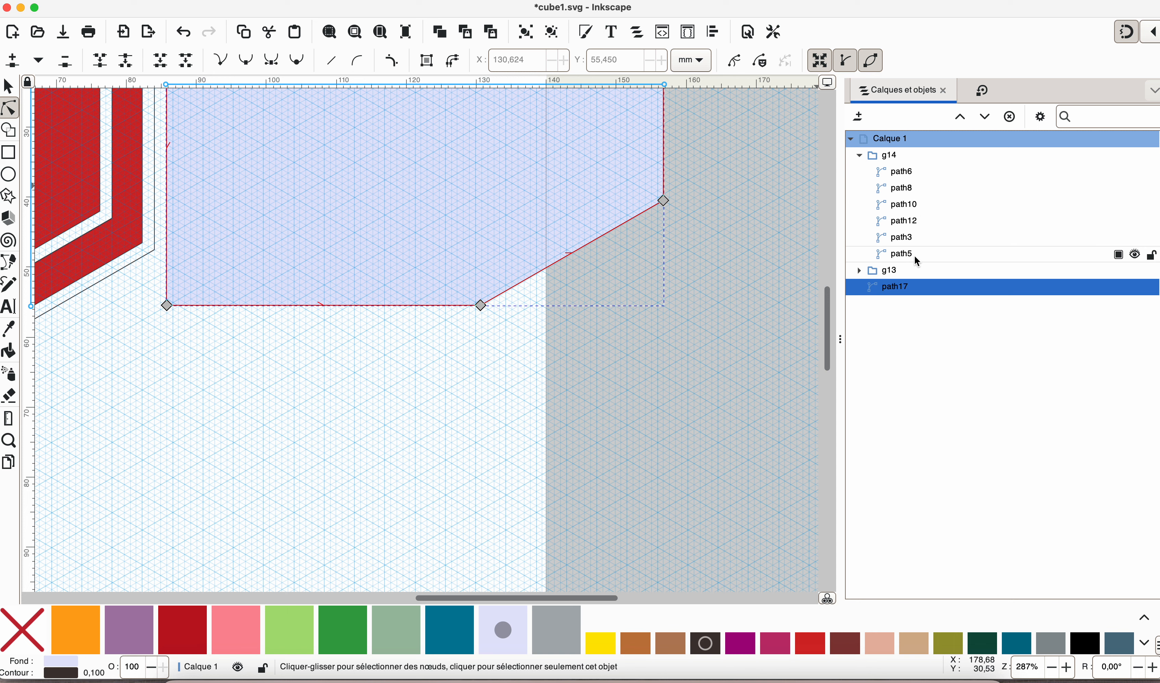
{"action": "left_click", "coordinate": [889, 156]}
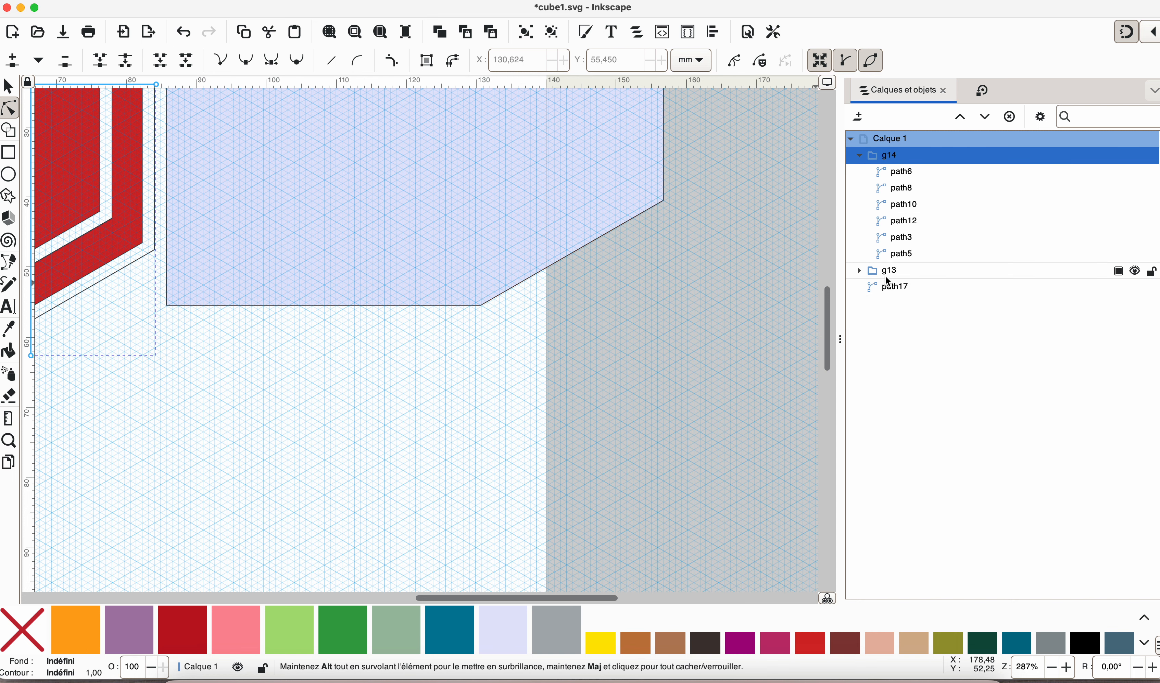
- Move the lavender silhouette behind the cube so that it lines up with the cube's outer outline
{"action": "left_click", "coordinate": [469, 206]}
{"action": "scroll", "coordinate": [235, 234], "scroll_direction": "down", "scroll_amount": 2}
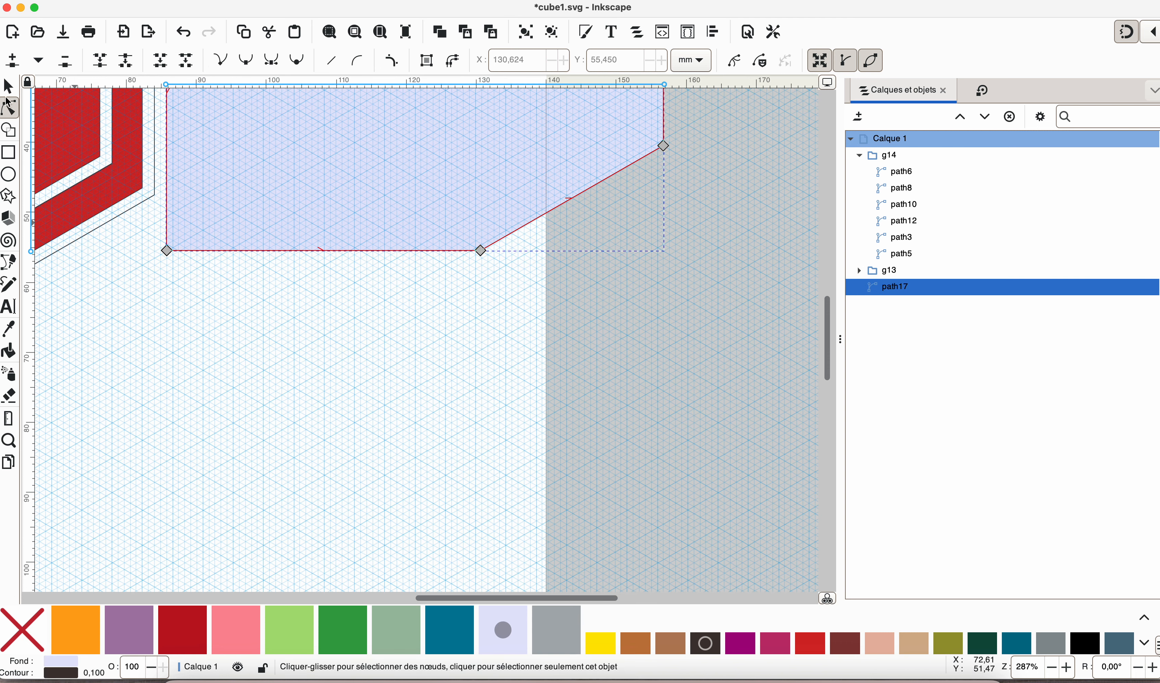
{"action": "left_click", "coordinate": [7, 87]}
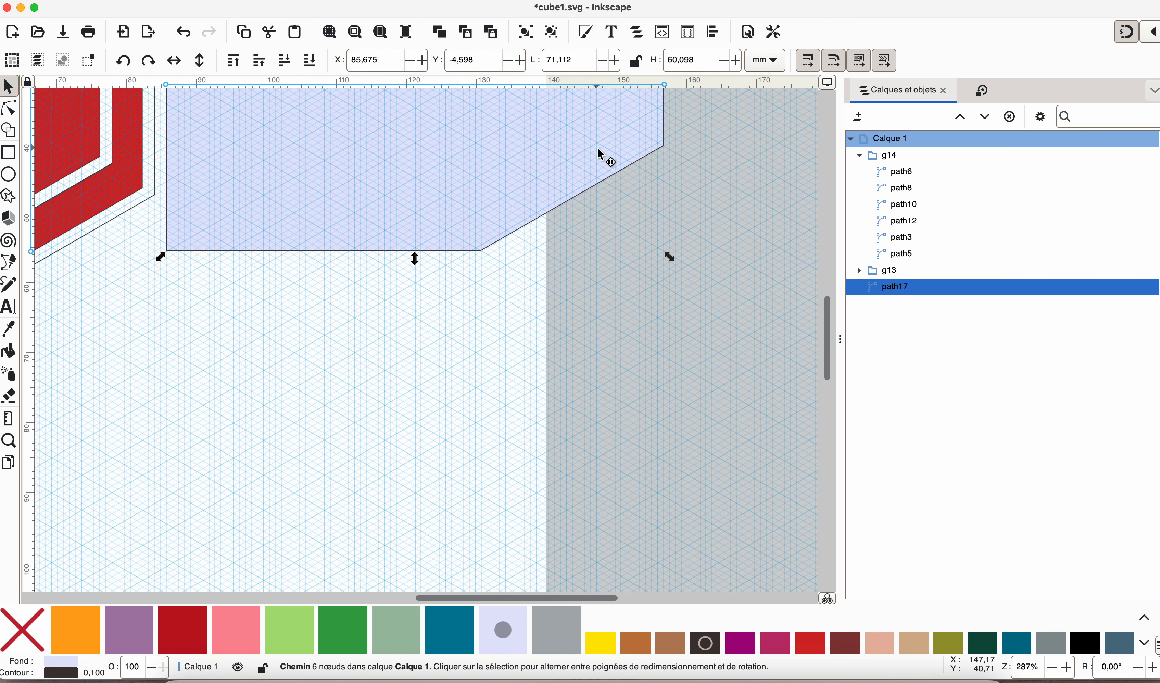
{"action": "left_click_drag", "start_coordinate": [600, 152], "coordinate": [91, 203]}
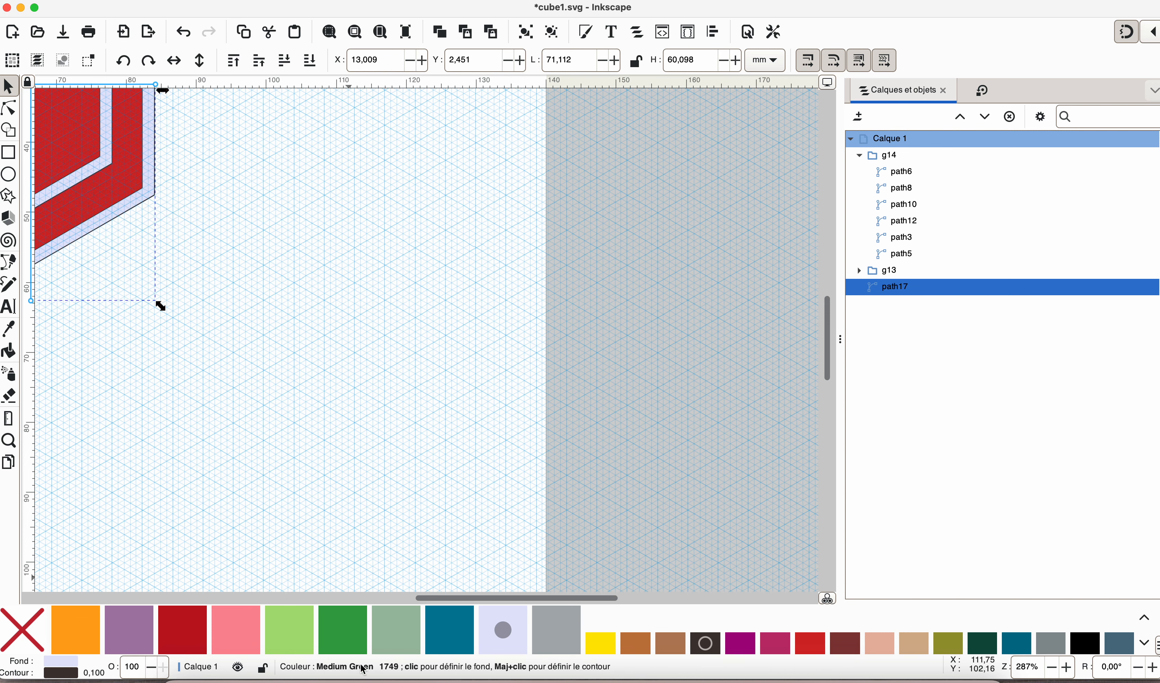
{"action": "left_click_drag", "start_coordinate": [487, 599], "coordinate": [361, 613]}
{"action": "scroll", "coordinate": [752, 222], "scroll_direction": "up", "scroll_amount": 5}
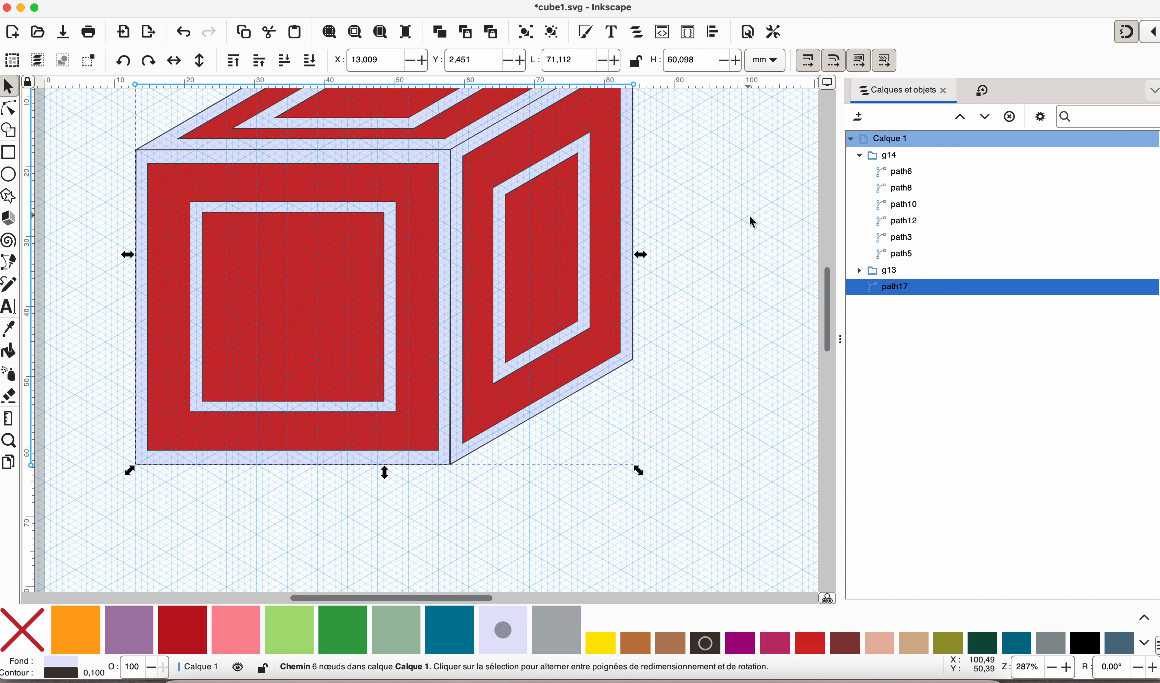
{"action": "scroll", "coordinate": [719, 230], "scroll_direction": "up", "scroll_amount": 1}
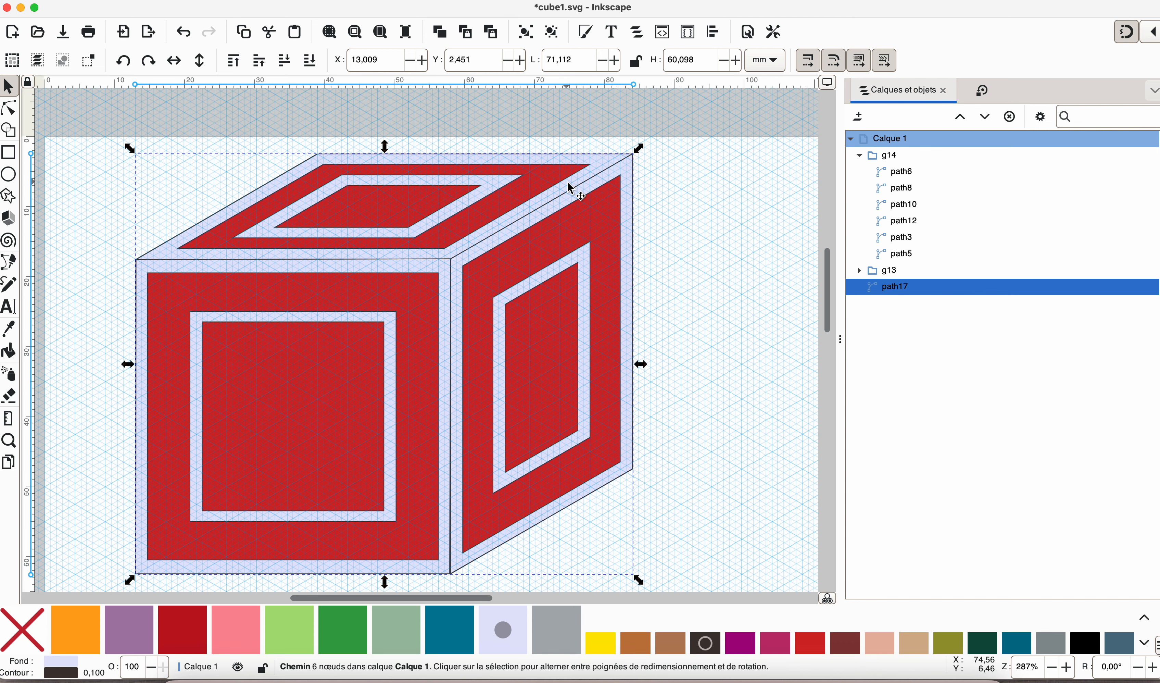
{"action": "scroll", "coordinate": [610, 255], "scroll_direction": "down", "scroll_amount": 1}
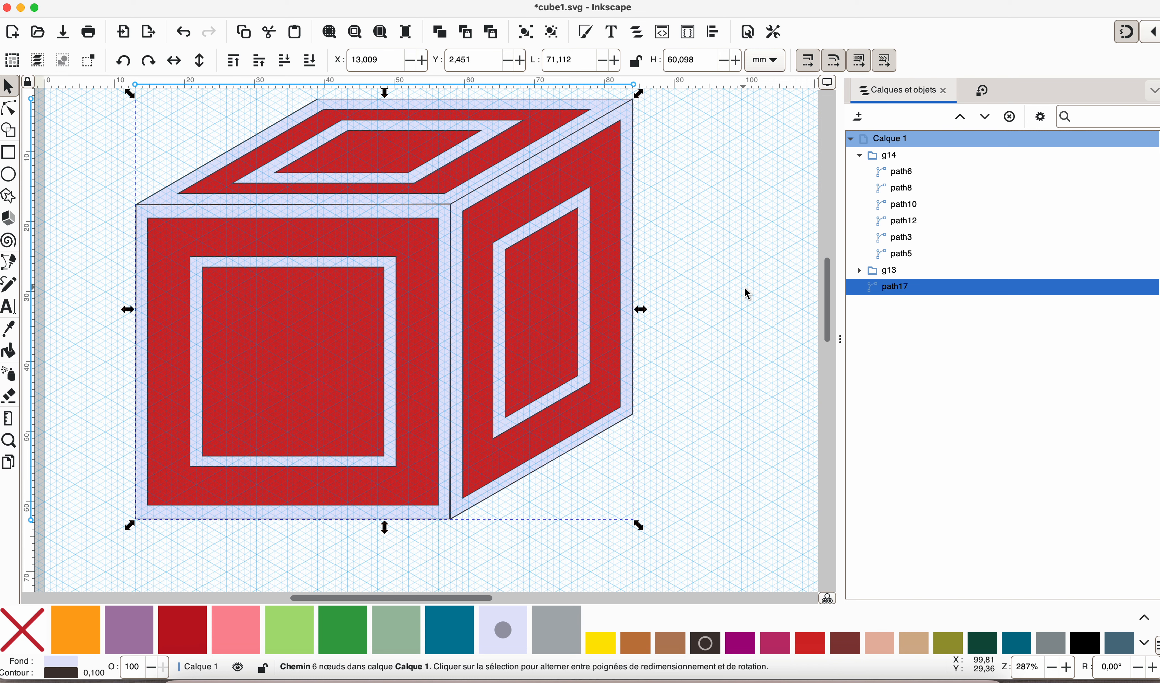
{"action": "scroll", "coordinate": [756, 64], "scroll_direction": "down", "scroll_amount": 1}
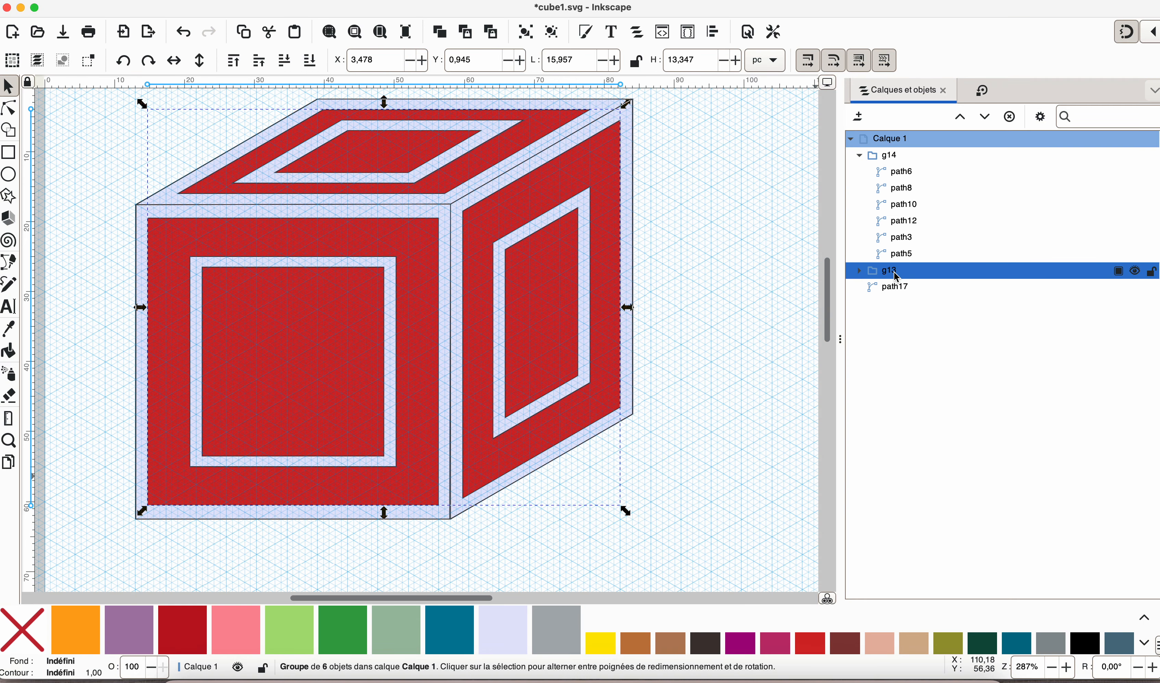
- Rename the red face group "surfaces", the frame group "satins" and the silhouette path "fond"
{"action": "double_click", "coordinate": [889, 270]}
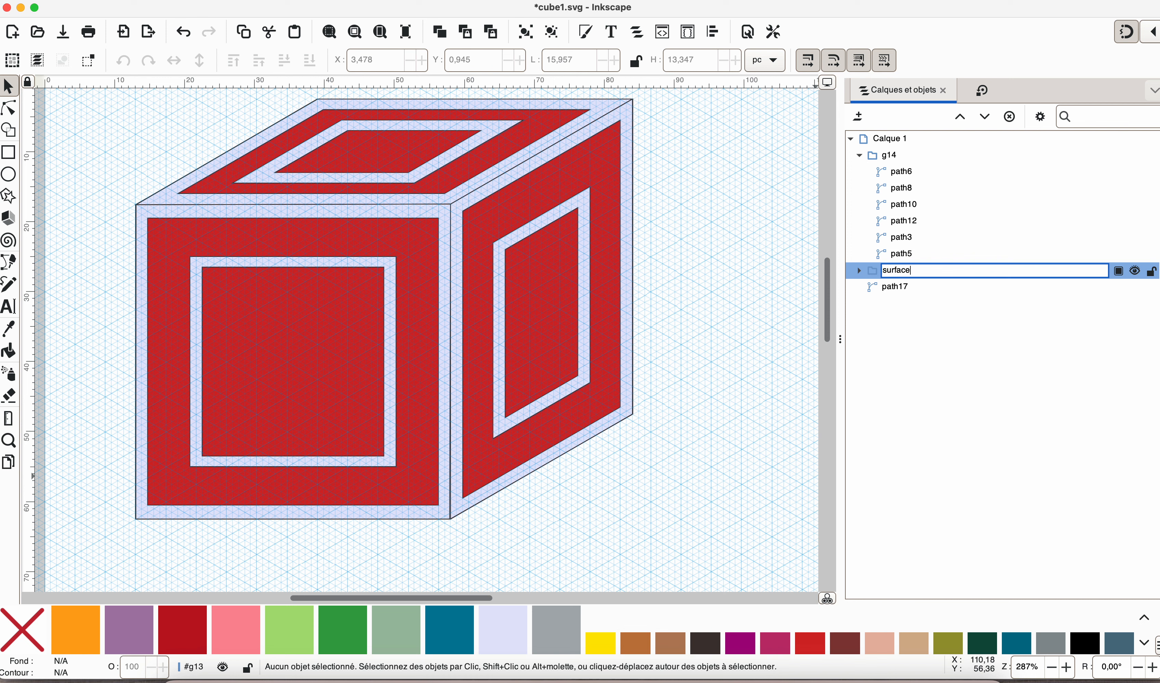
{"action": "key", "text": "Return"}
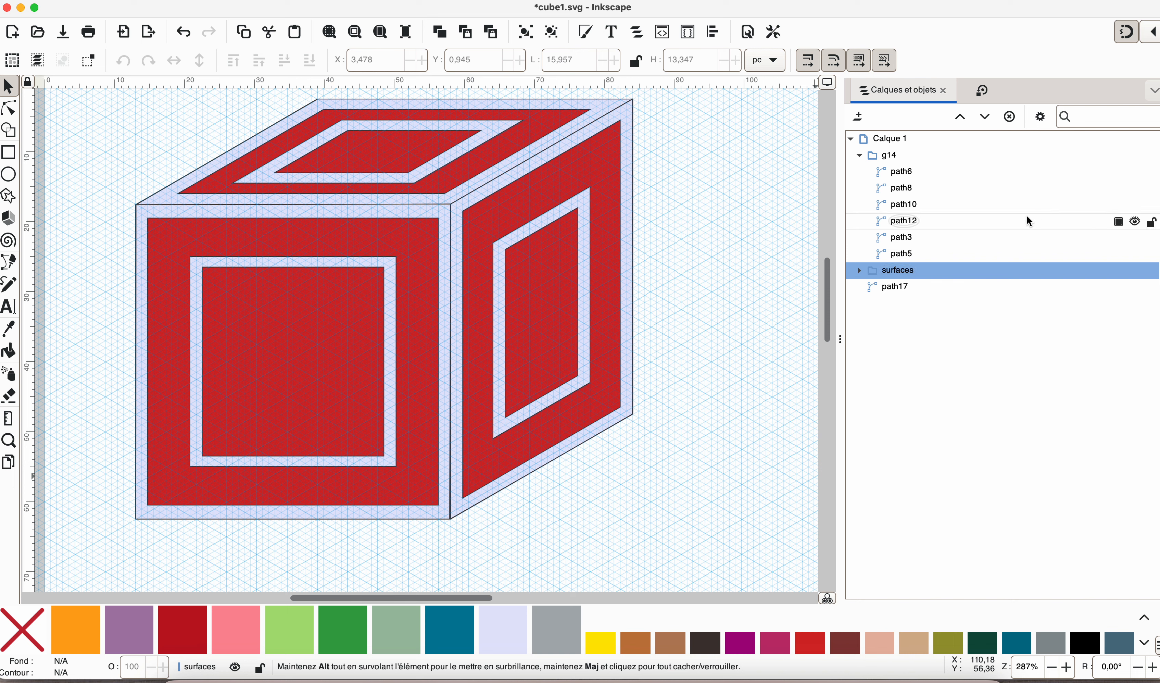
{"action": "double_click", "coordinate": [891, 155]}
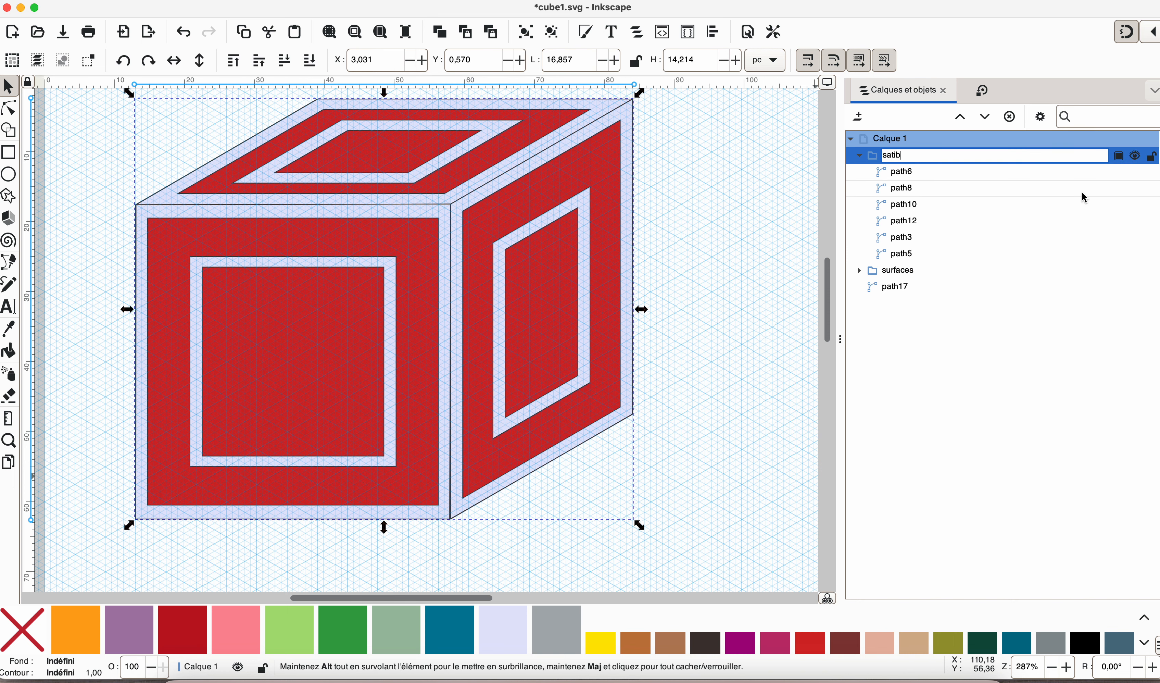
{"action": "type", "text": "satins"}
{"action": "key", "text": "Return"}
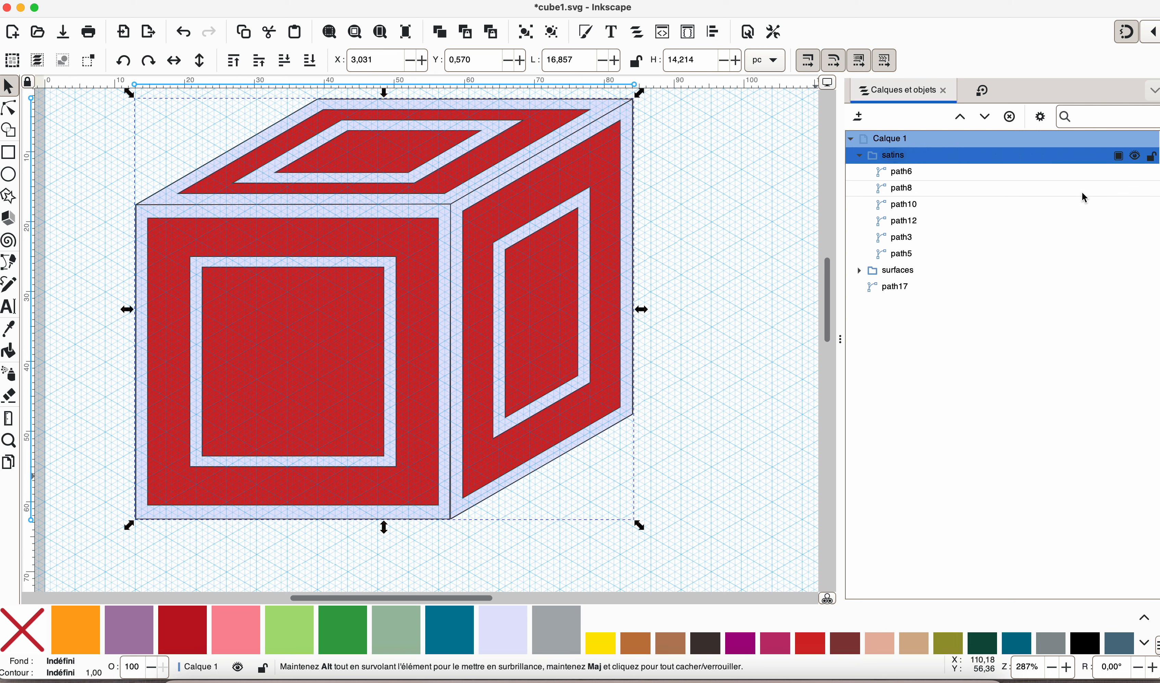
{"action": "double_click", "coordinate": [896, 286]}
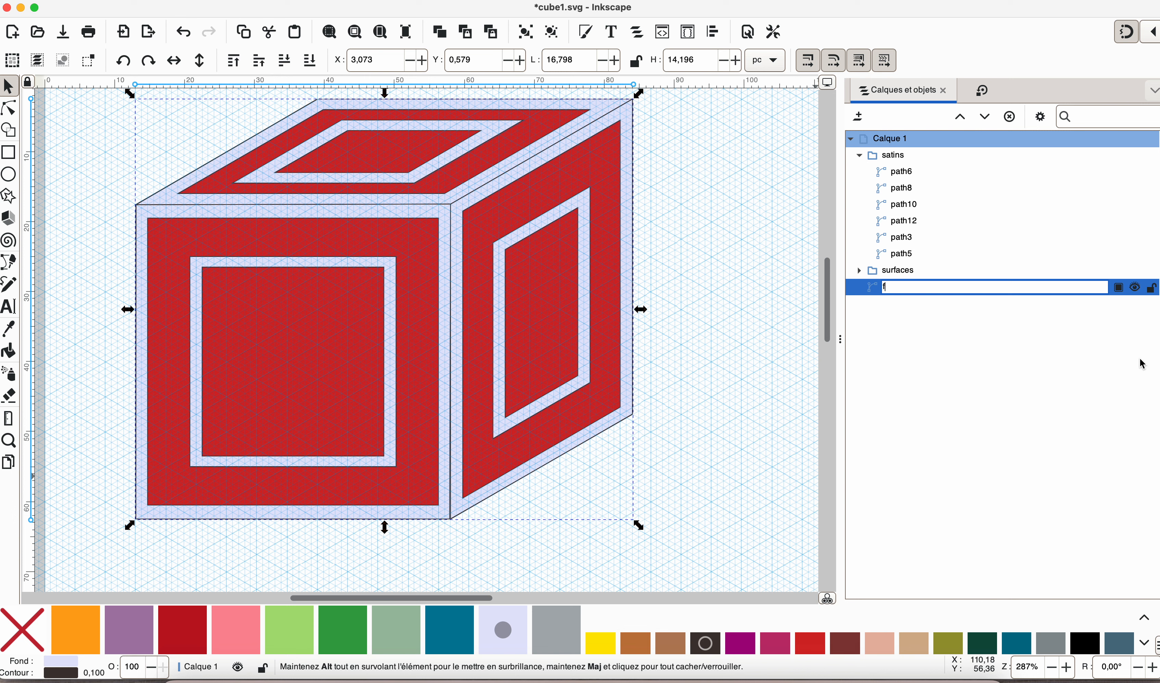
{"action": "key", "text": "Return"}
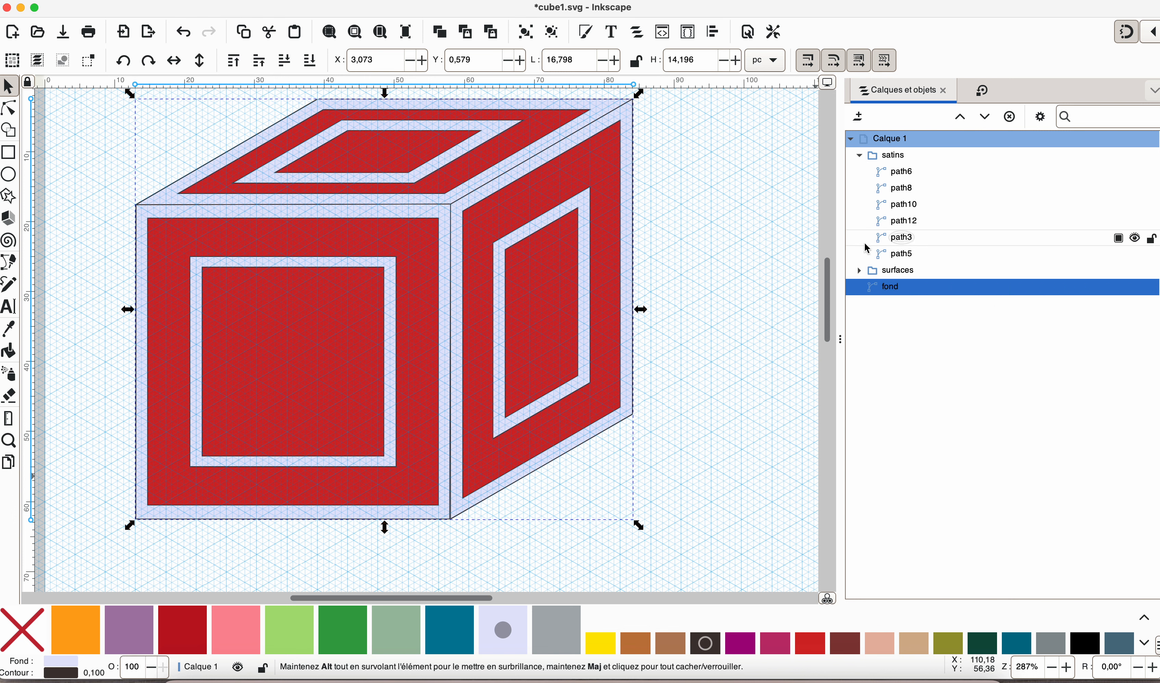
- Examine the nodes of the front face's outer frame, selecting the upper-right node of its inner outline
{"action": "left_click", "coordinate": [904, 255]}
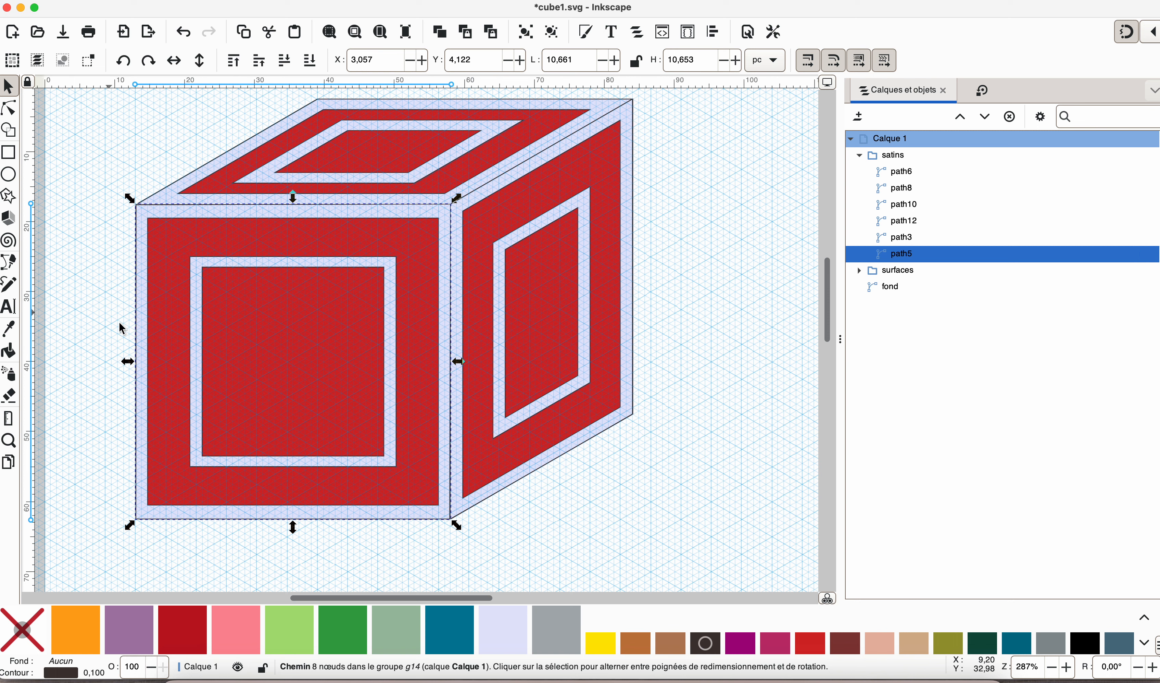
{"action": "left_click", "coordinate": [18, 114]}
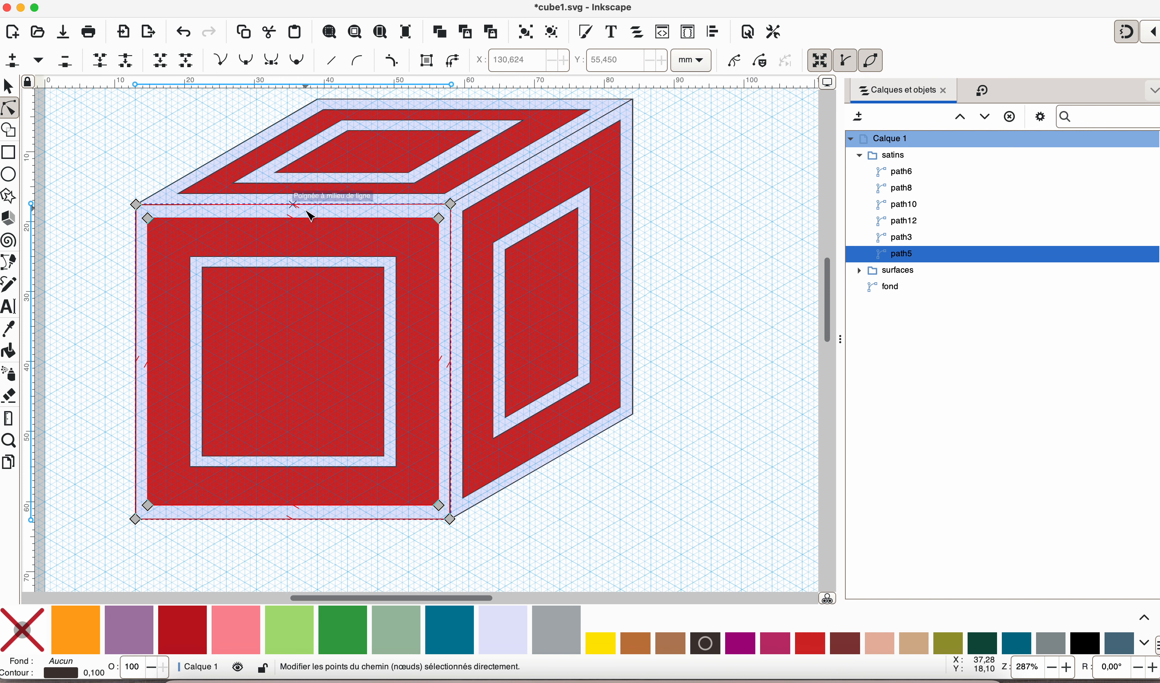
{"action": "left_click", "coordinate": [440, 221]}
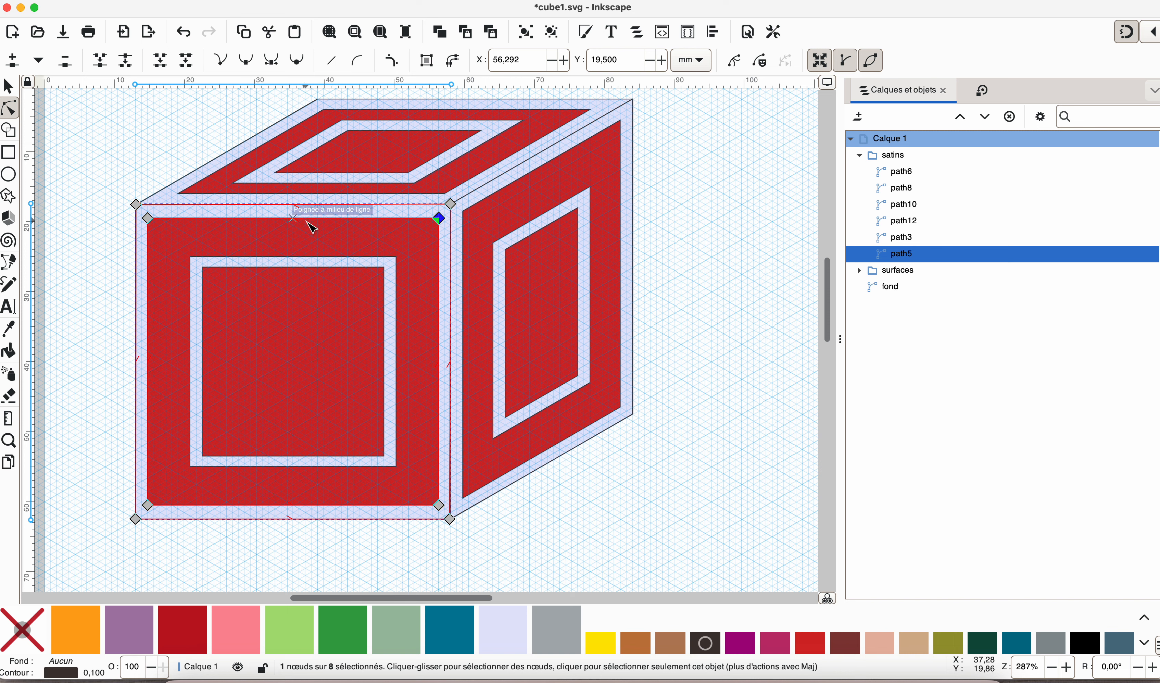
{"action": "left_click", "coordinate": [750, 324]}
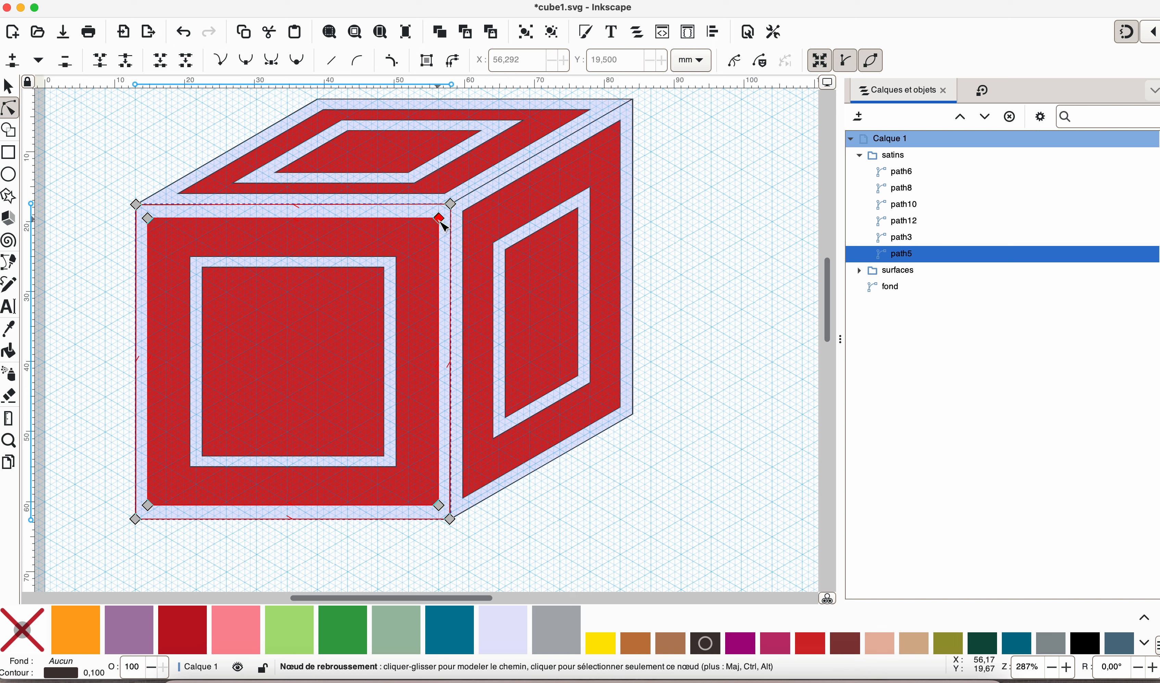
{"action": "mouse_move", "coordinate": [443, 223]}
{"action": "left_mouse_down"}
{"action": "mouse_move", "coordinate": [492, 232]}
{"action": "mouse_move", "coordinate": [432, 180]}
{"action": "mouse_move", "coordinate": [450, 229]}
{"action": "mouse_move", "coordinate": [440, 218]}
{"action": "left_mouse_up"}
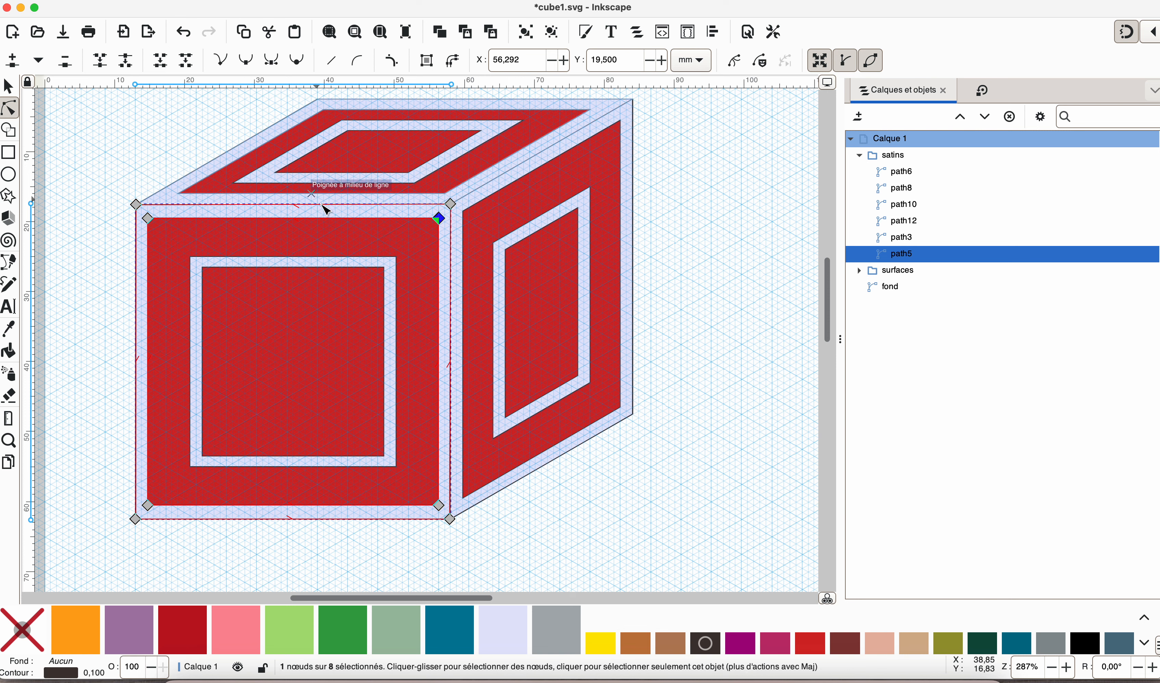
- Try a yellow fill on the surfaces group, and change it to orange-brown
{"action": "left_click", "coordinate": [909, 276]}
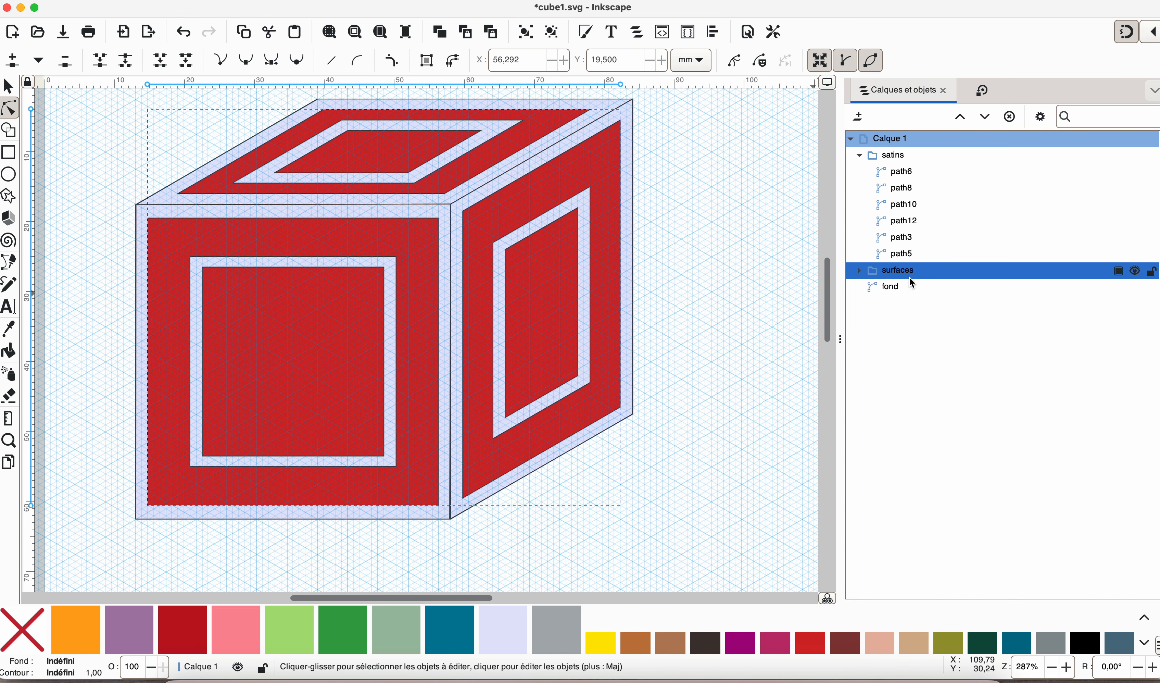
{"action": "left_click", "coordinate": [602, 647]}
{"action": "scroll", "coordinate": [317, 363], "scroll_direction": "down", "scroll_amount": 3}
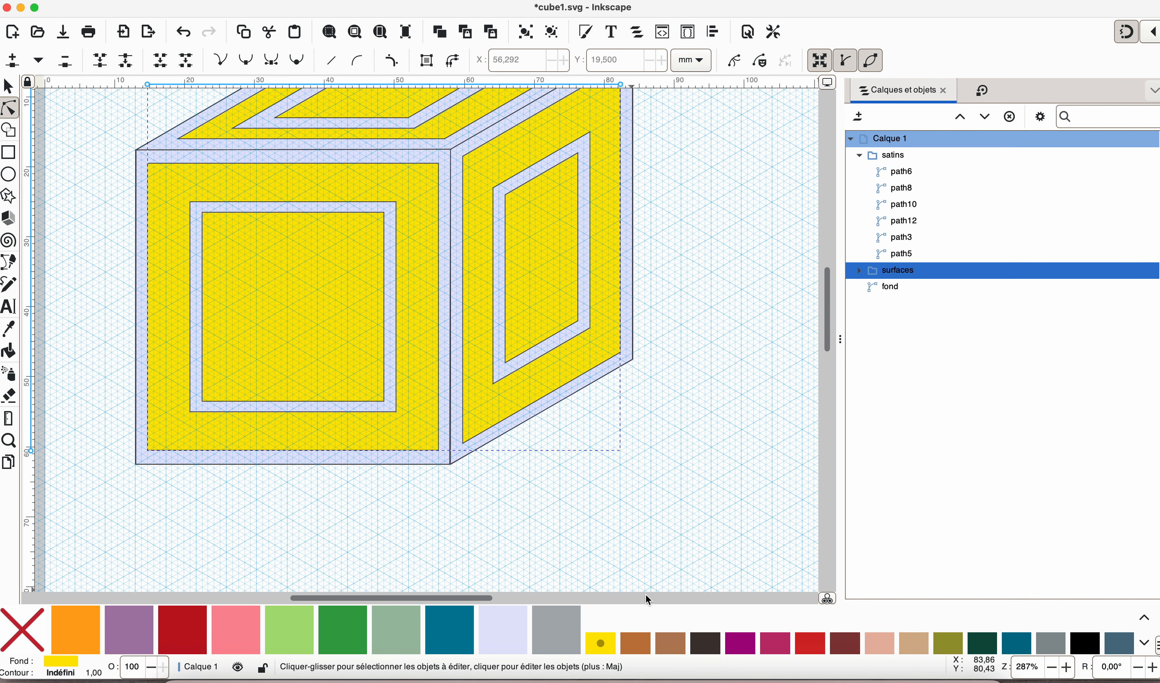
{"action": "left_click", "coordinate": [635, 643]}
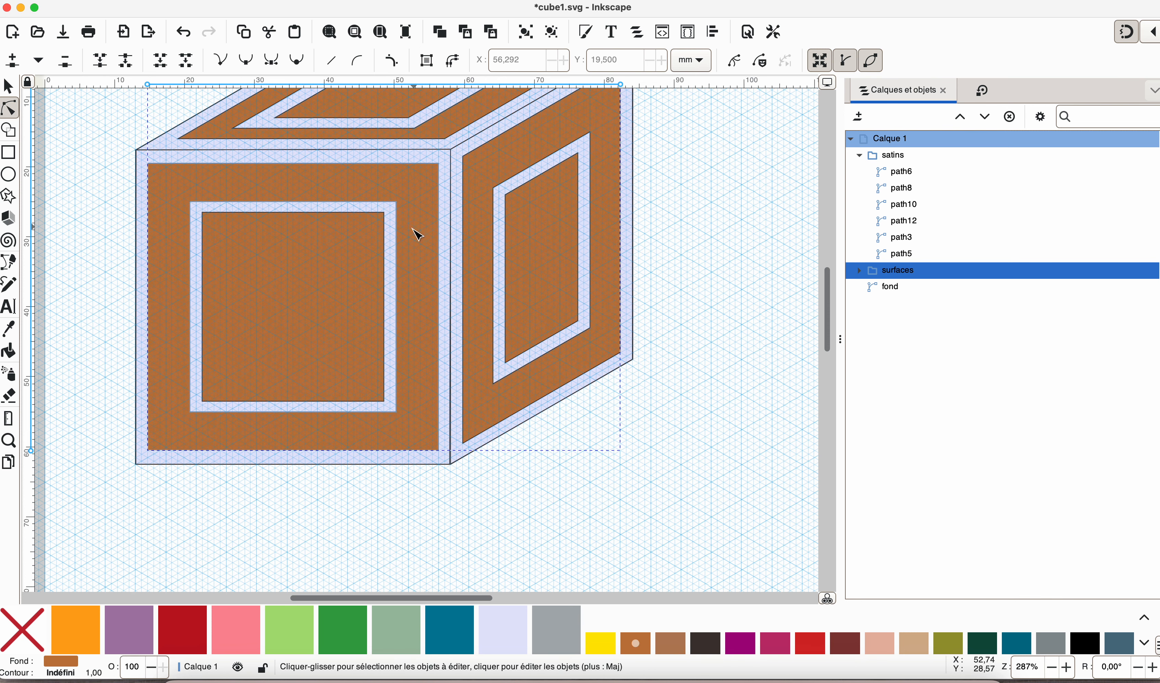
- Reverse the inner outline of the front face's inner frame and break both of its outlines at their upper-left corner nodes
{"action": "left_click", "coordinate": [391, 242]}
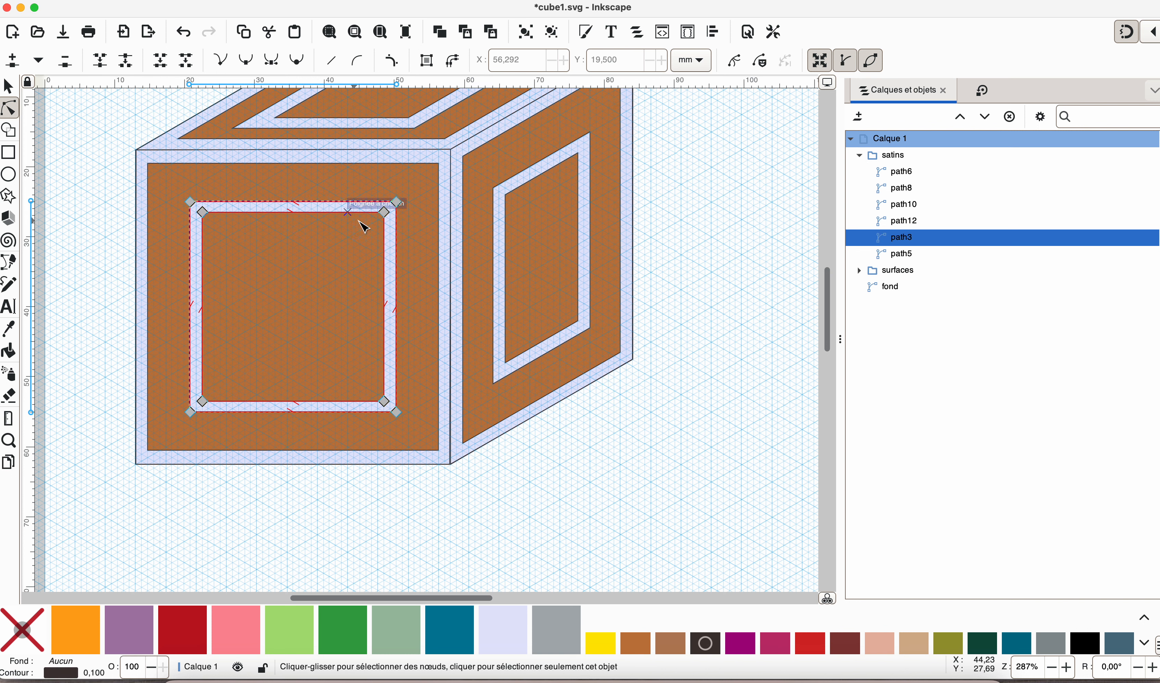
{"action": "left_click", "coordinate": [384, 213]}
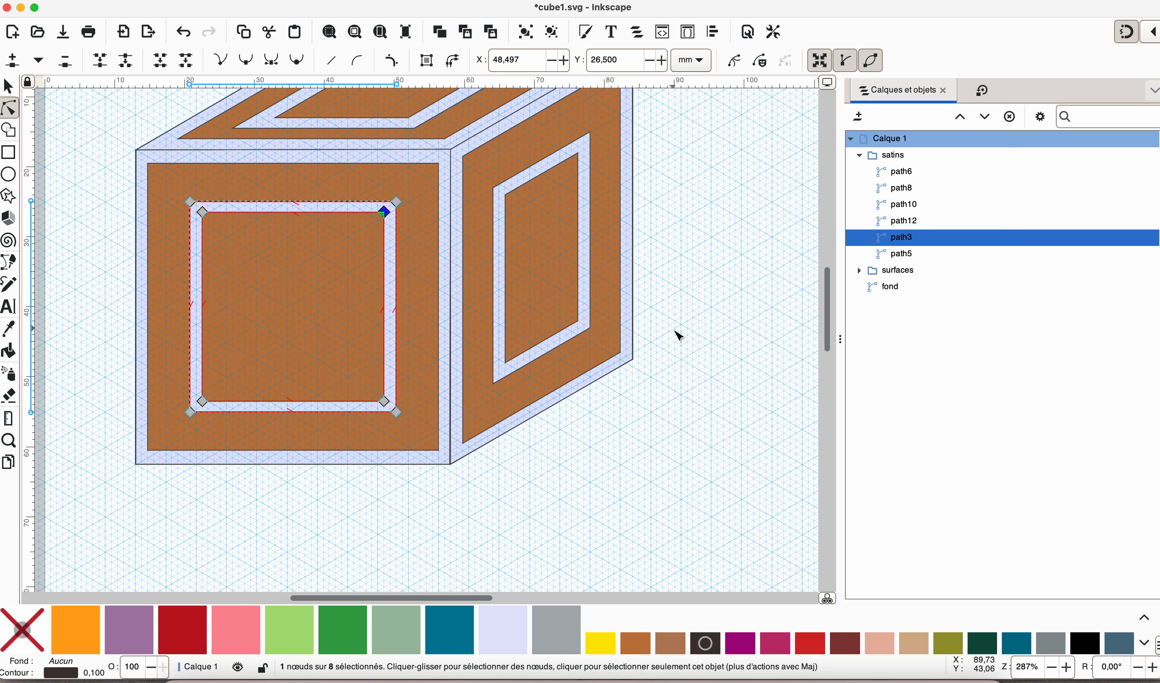
{"action": "scroll", "coordinate": [336, 192], "scroll_direction": "up", "scroll_amount": 2}
{"action": "scroll", "coordinate": [293, 290], "scroll_direction": "down", "scroll_amount": 2}
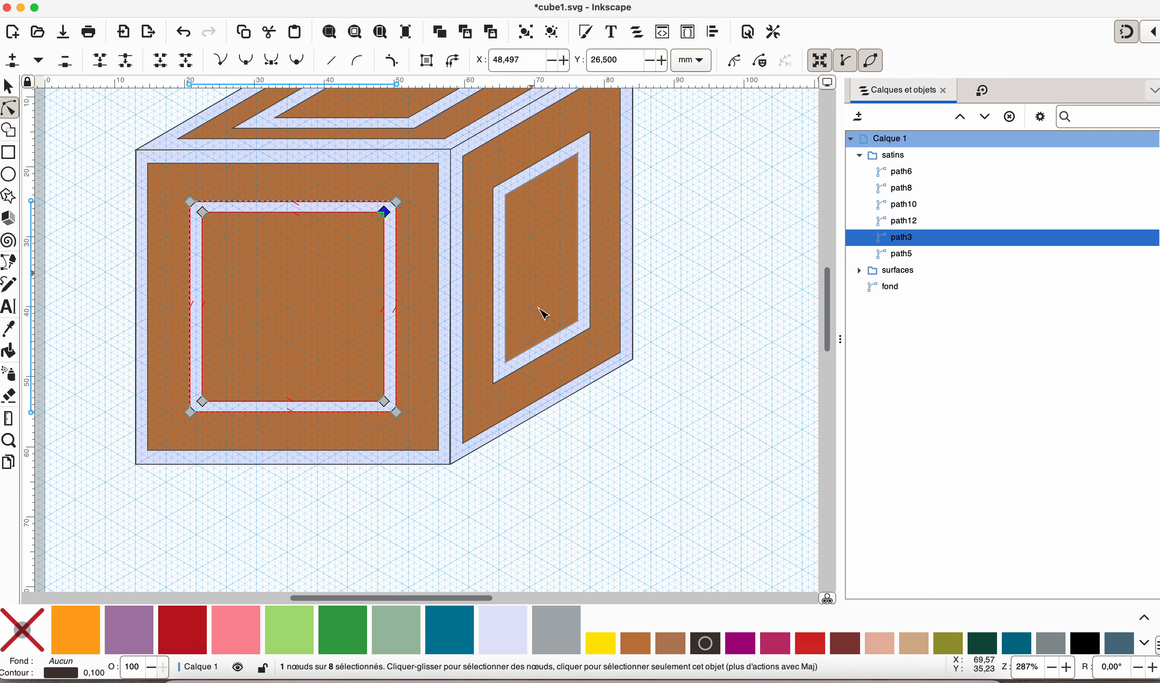
{"action": "scroll", "coordinate": [544, 313], "scroll_direction": "down", "scroll_amount": 2}
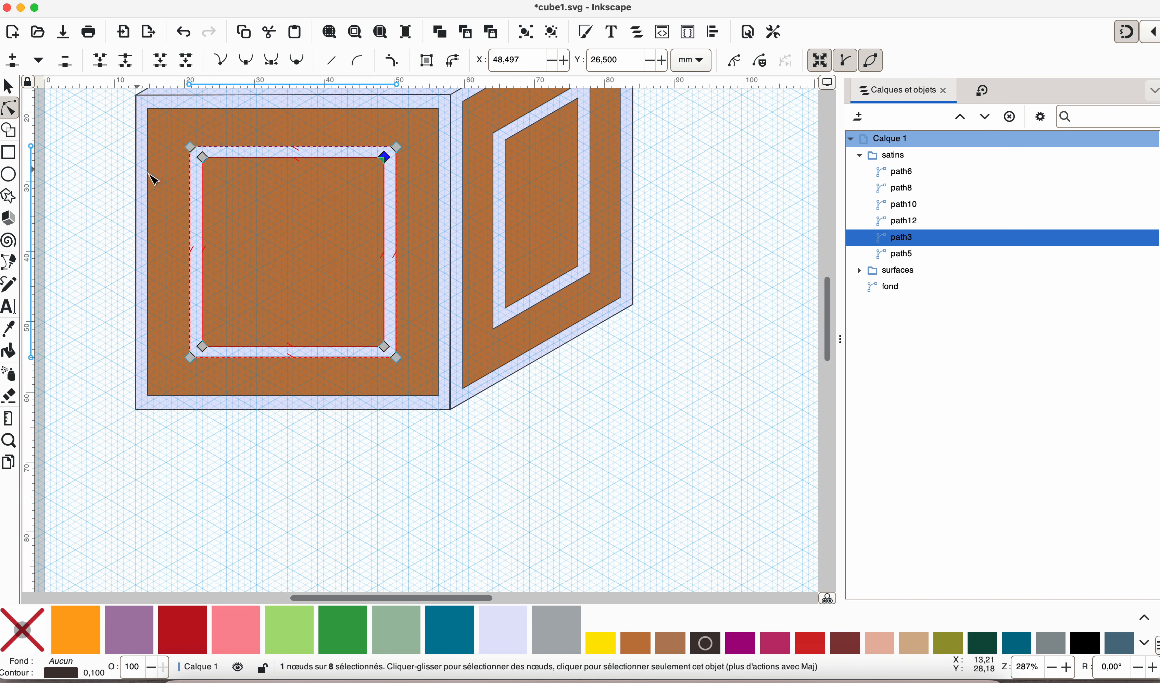
{"action": "key", "text": "Escape"}
{"action": "scroll", "coordinate": [281, 493], "scroll_direction": "up", "scroll_amount": 5}
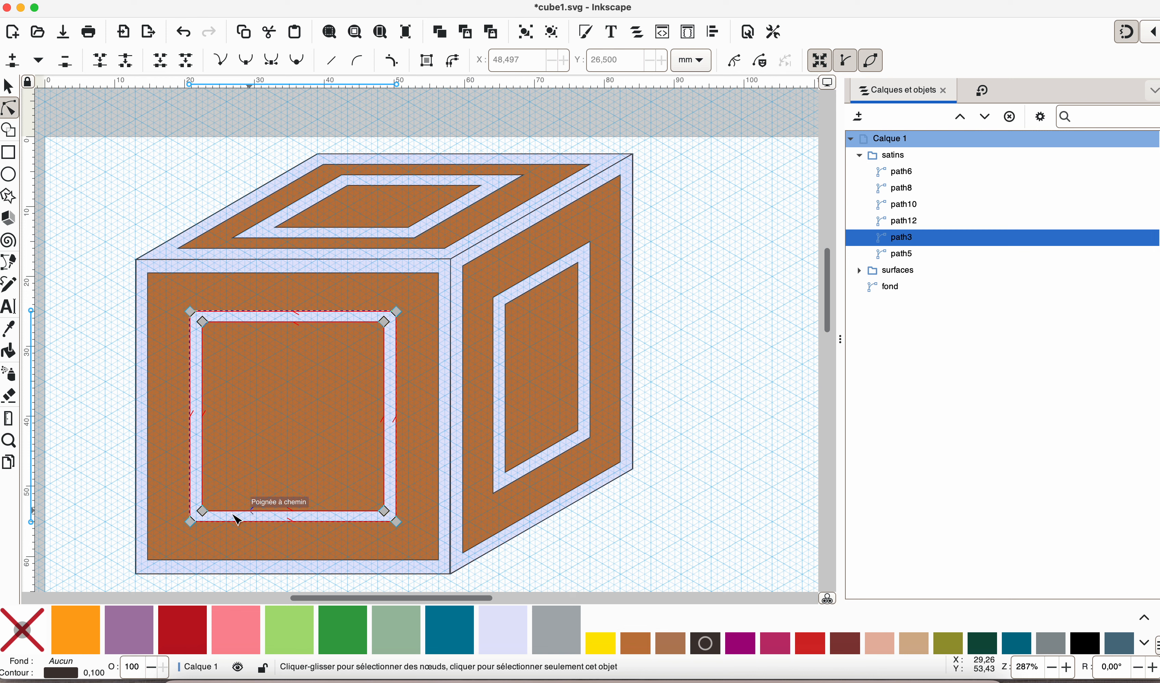
{"action": "scroll", "coordinate": [176, 323], "scroll_direction": "down", "scroll_amount": 2}
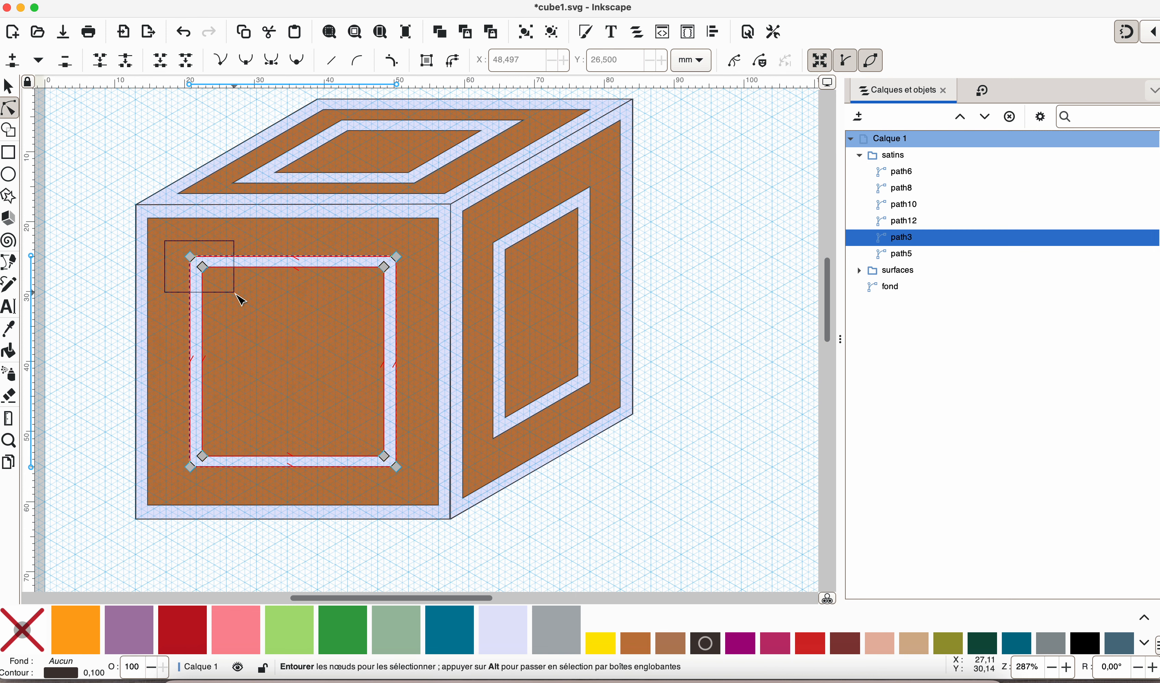
{"action": "left_click_drag", "start_coordinate": [235, 294], "coordinate": [237, 295]}
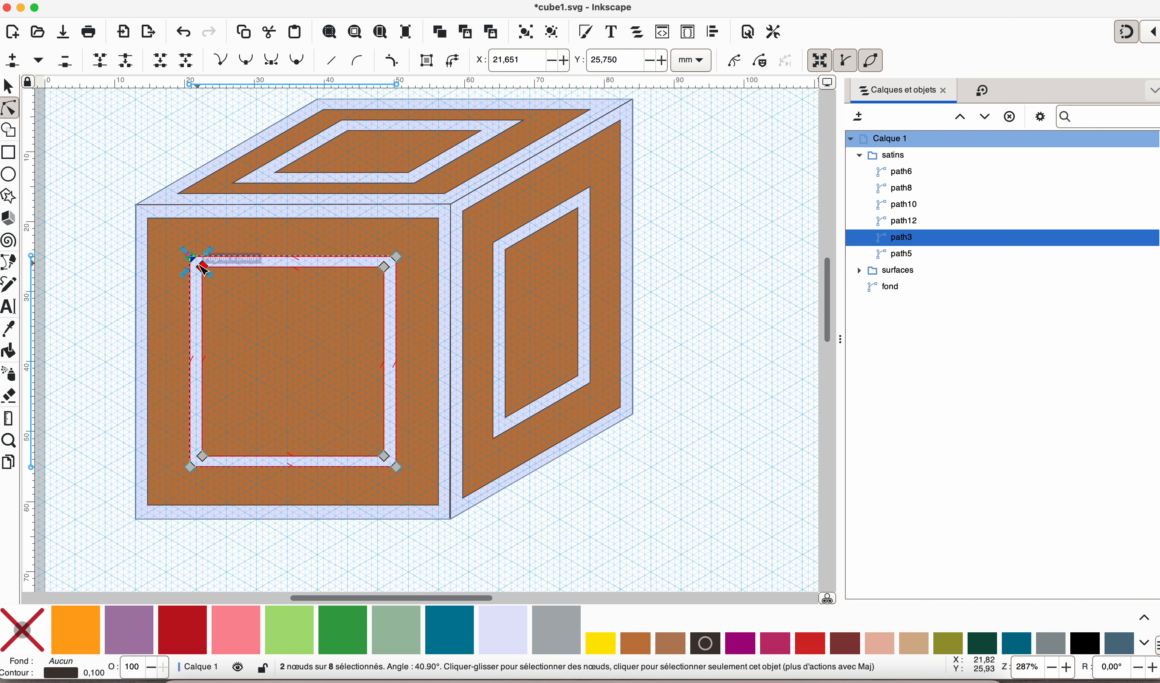
{"action": "scroll", "coordinate": [202, 351], "scroll_direction": "down", "scroll_amount": 2}
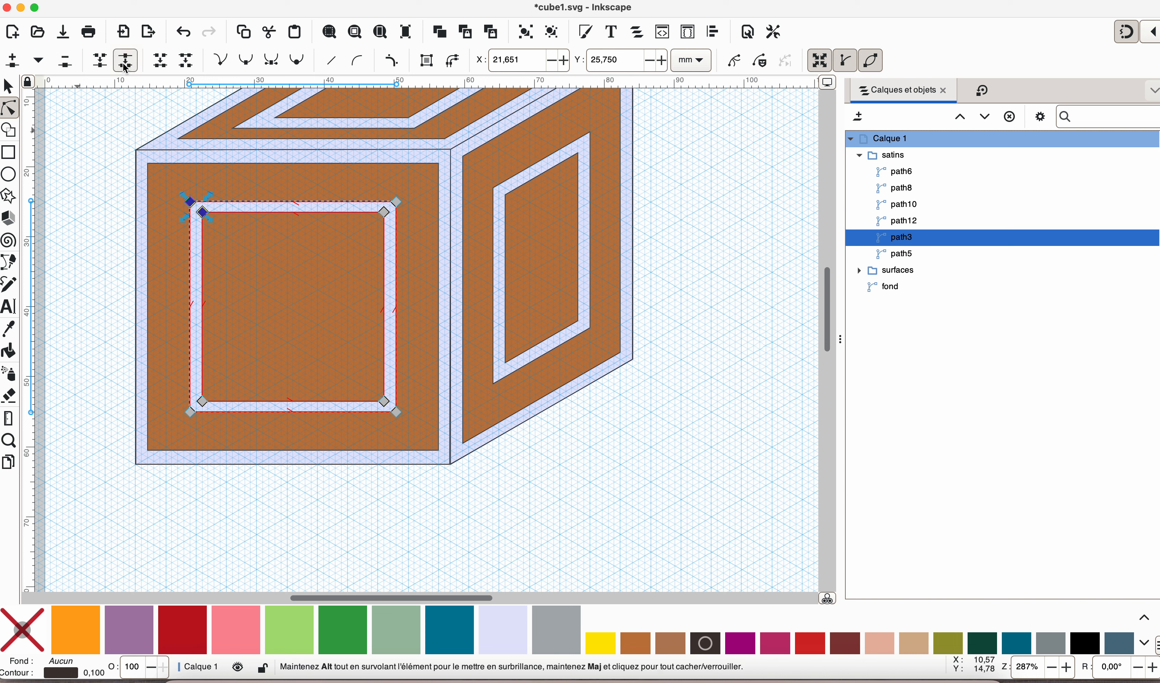
{"action": "left_click", "coordinate": [117, 192]}
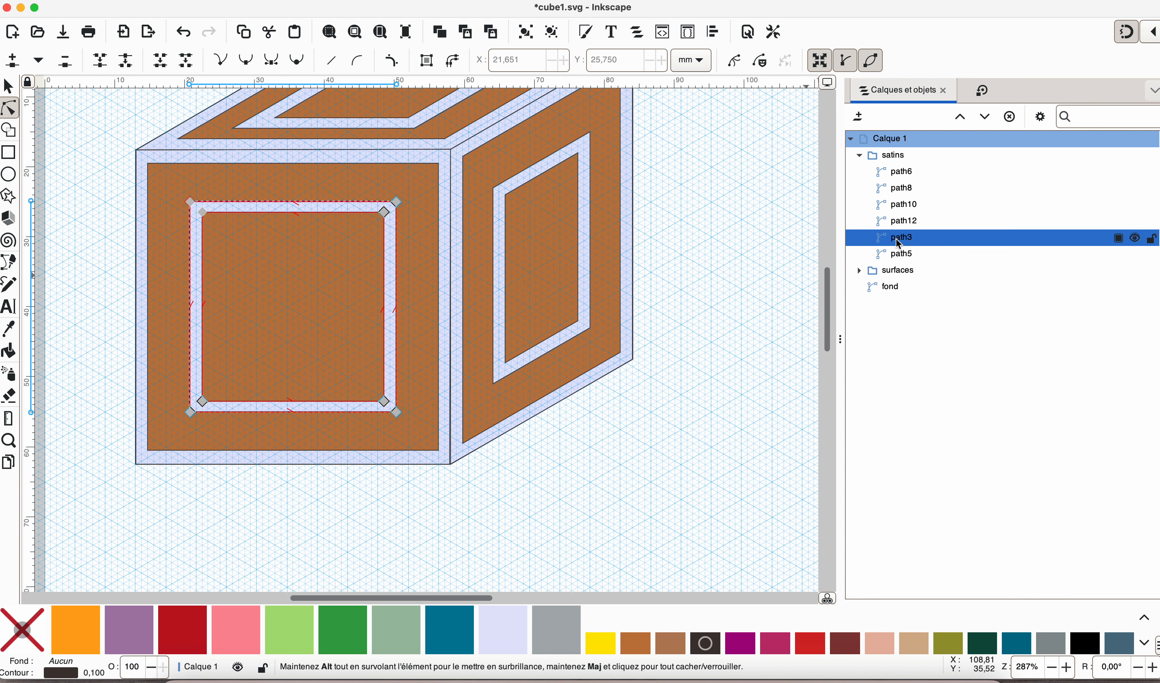
- Move the front face's inner frame below its outer frame in the satins group, and break the outer frame's outlines at their upper-left corners
{"action": "left_click", "coordinate": [986, 117]}
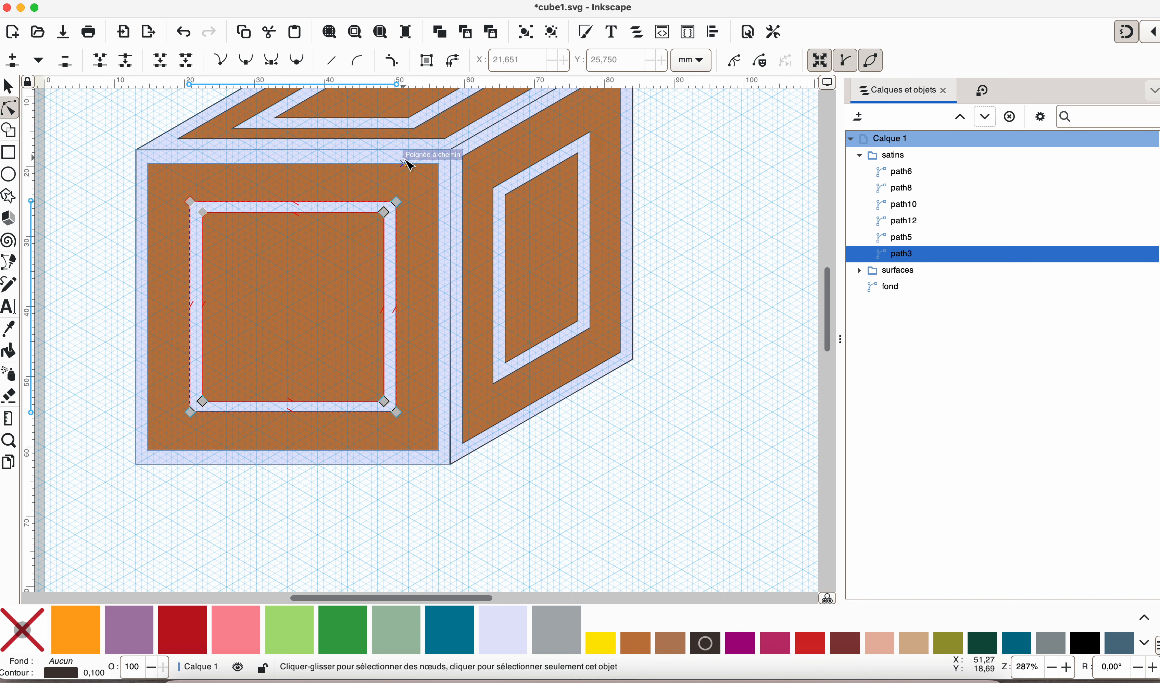
{"action": "left_click", "coordinate": [142, 167]}
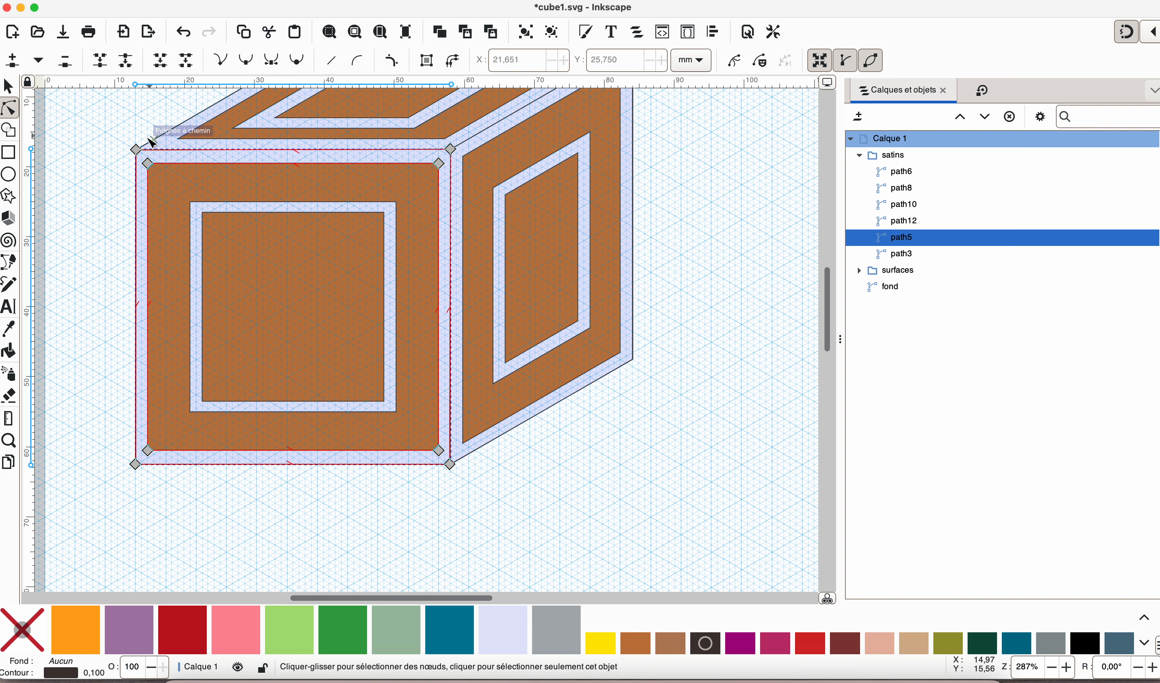
{"action": "left_click_drag", "start_coordinate": [109, 125], "coordinate": [172, 192]}
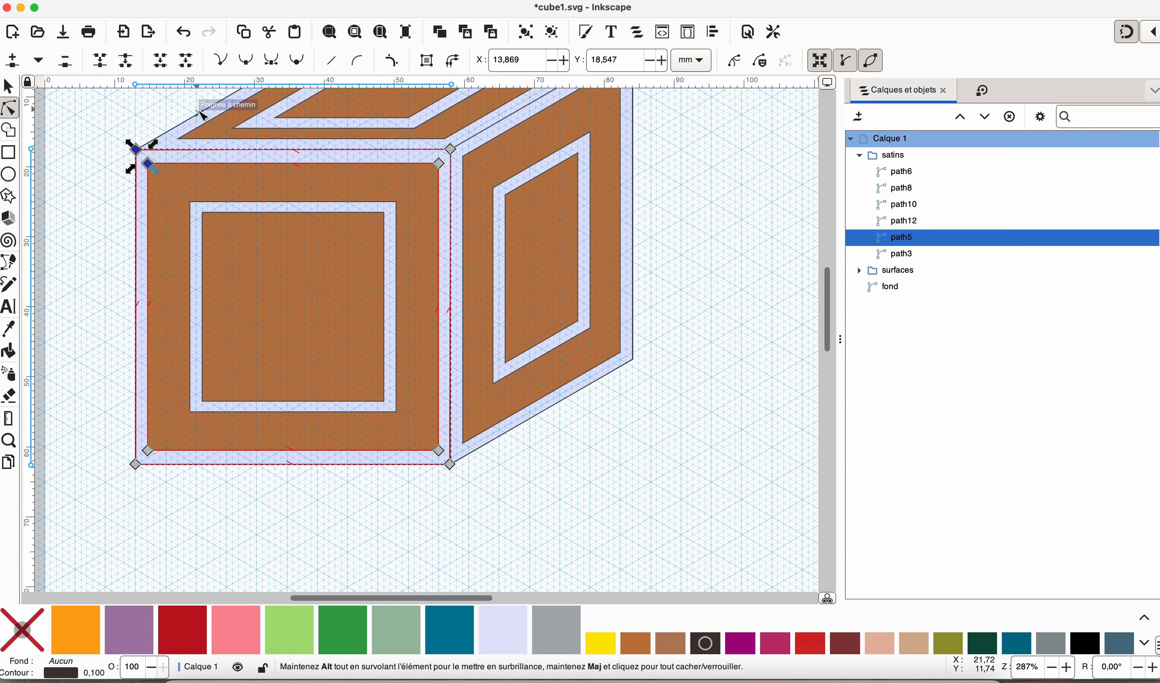
- Reverse the inner outline of the top face's outer frame and break both of its outlines at their lower-left corner nodes
{"action": "left_click", "coordinate": [178, 137]}
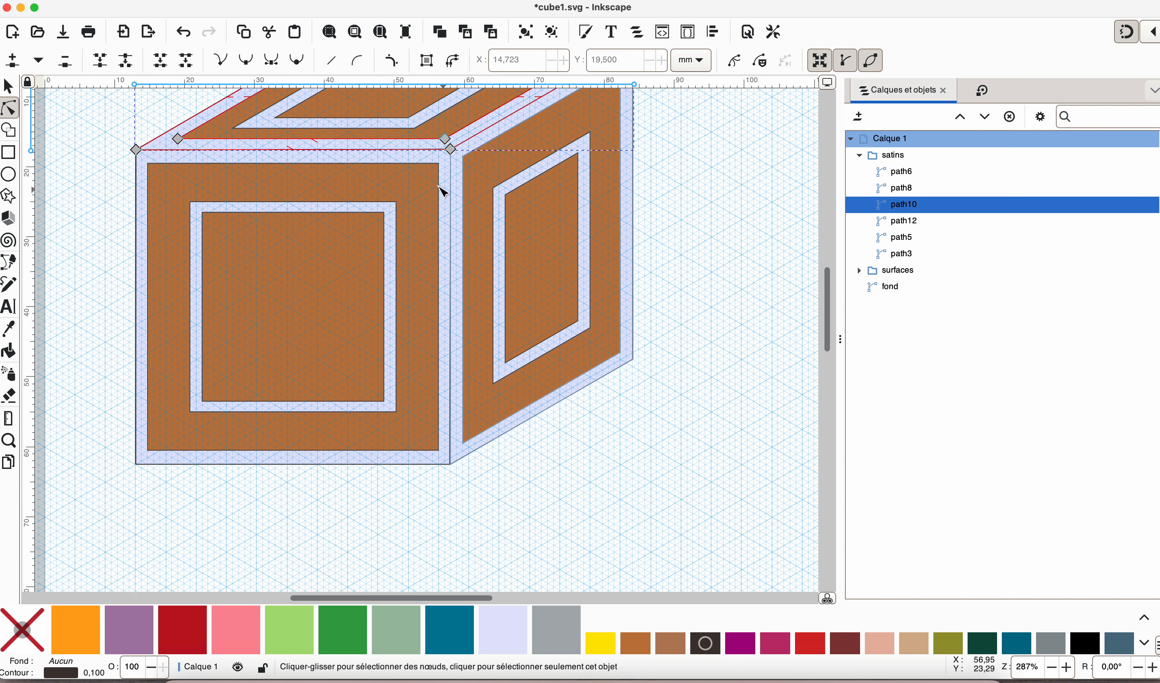
{"action": "left_click", "coordinate": [446, 141]}
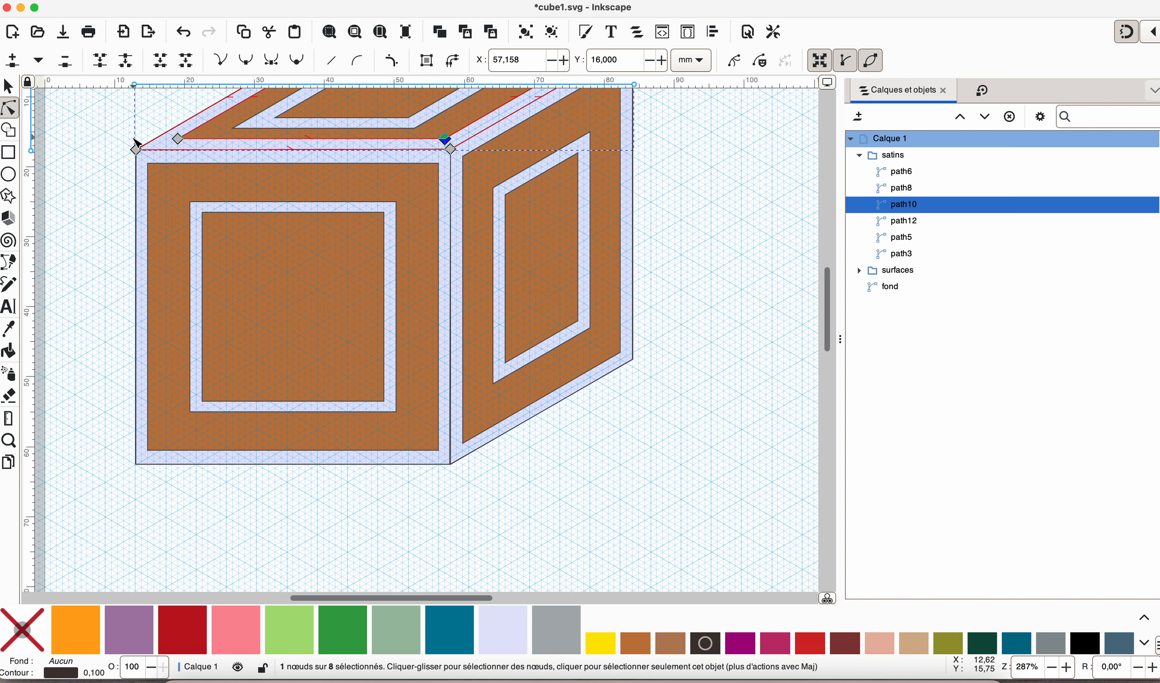
{"action": "left_click_drag", "start_coordinate": [214, 152], "coordinate": [215, 155]}
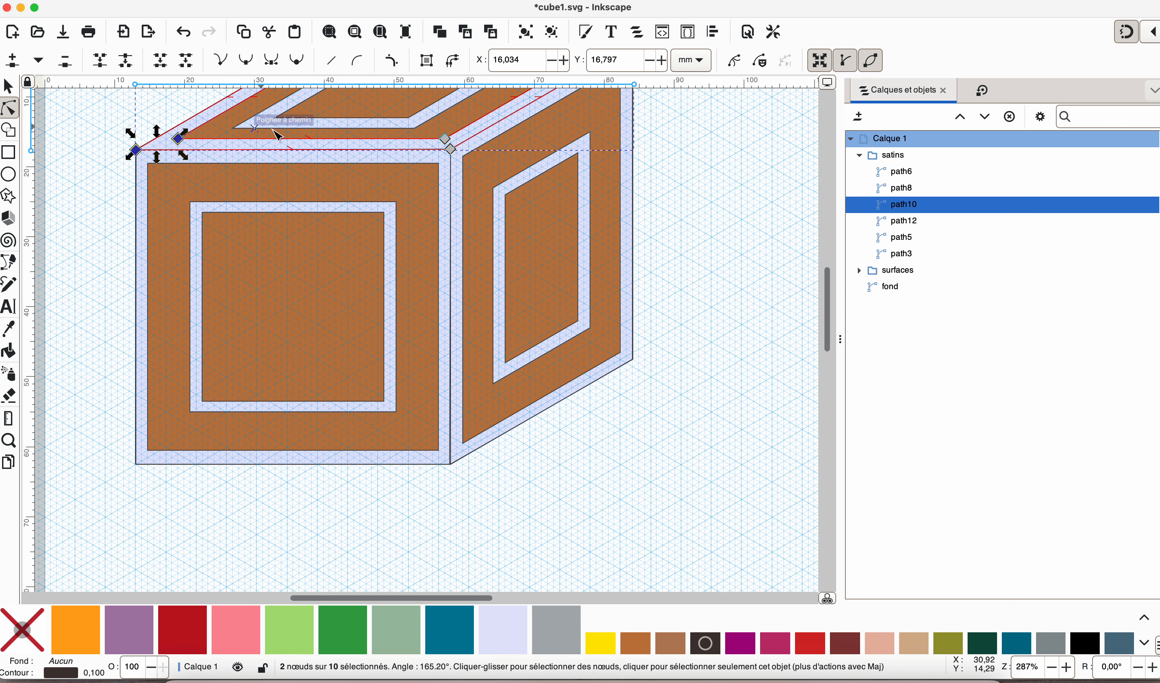
- Move the top face's outer frame, path10, below its inner frame, path12, in the satins group
{"action": "left_click", "coordinate": [297, 126]}
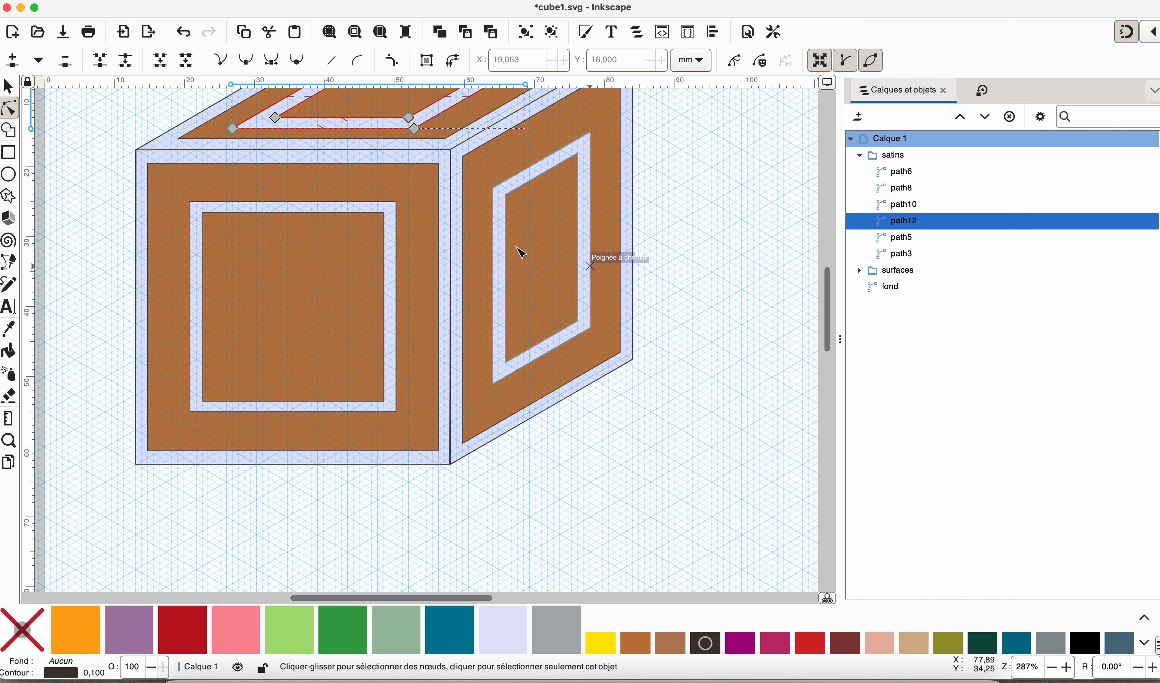
{"action": "left_click", "coordinate": [180, 144]}
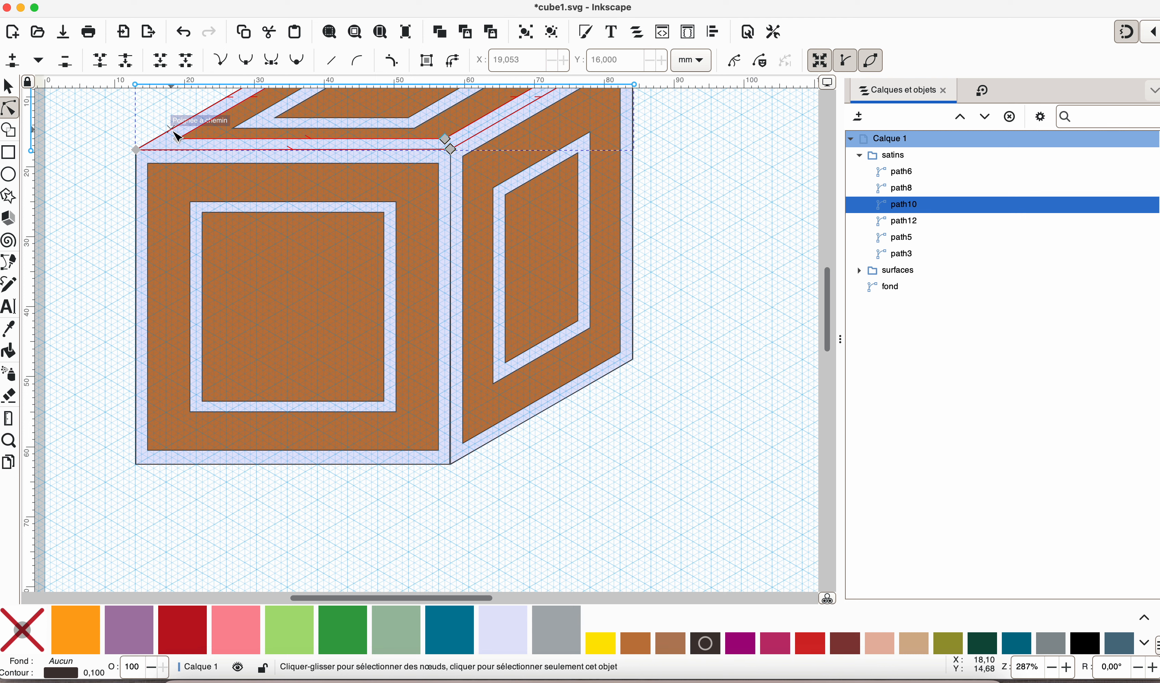
{"action": "left_click", "coordinate": [987, 118]}
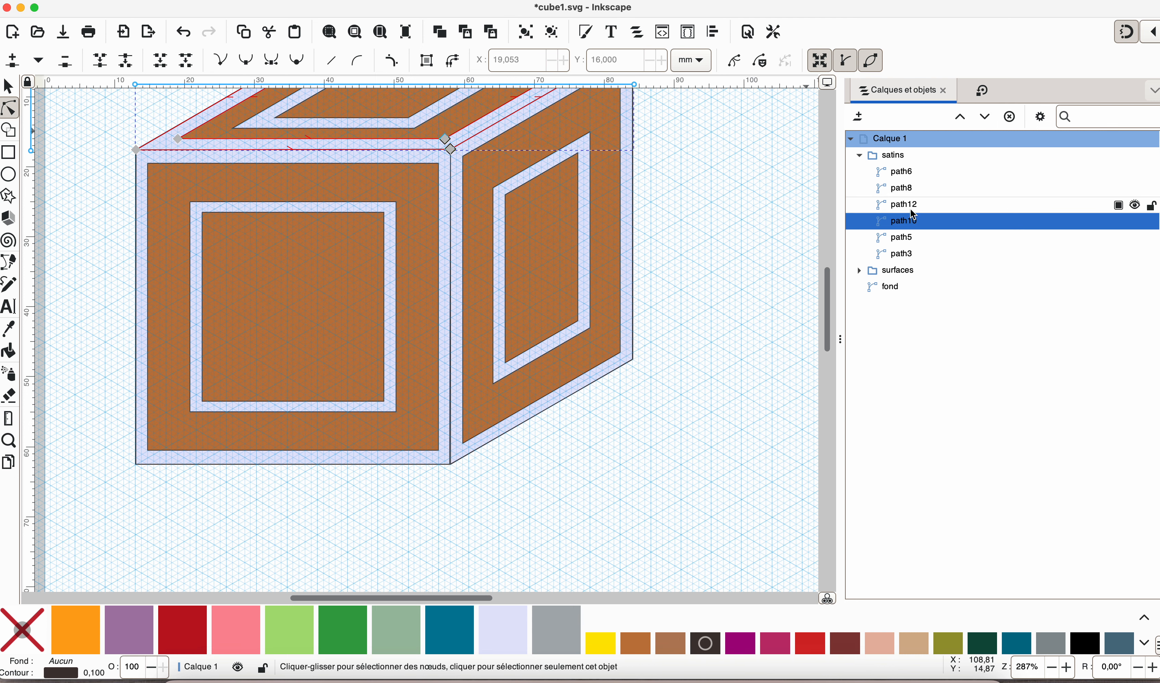
- Reverse the inner outline of the top face's inner frame and break both of its outlines at their lower-left corner nodes
{"action": "left_click", "coordinate": [918, 205]}
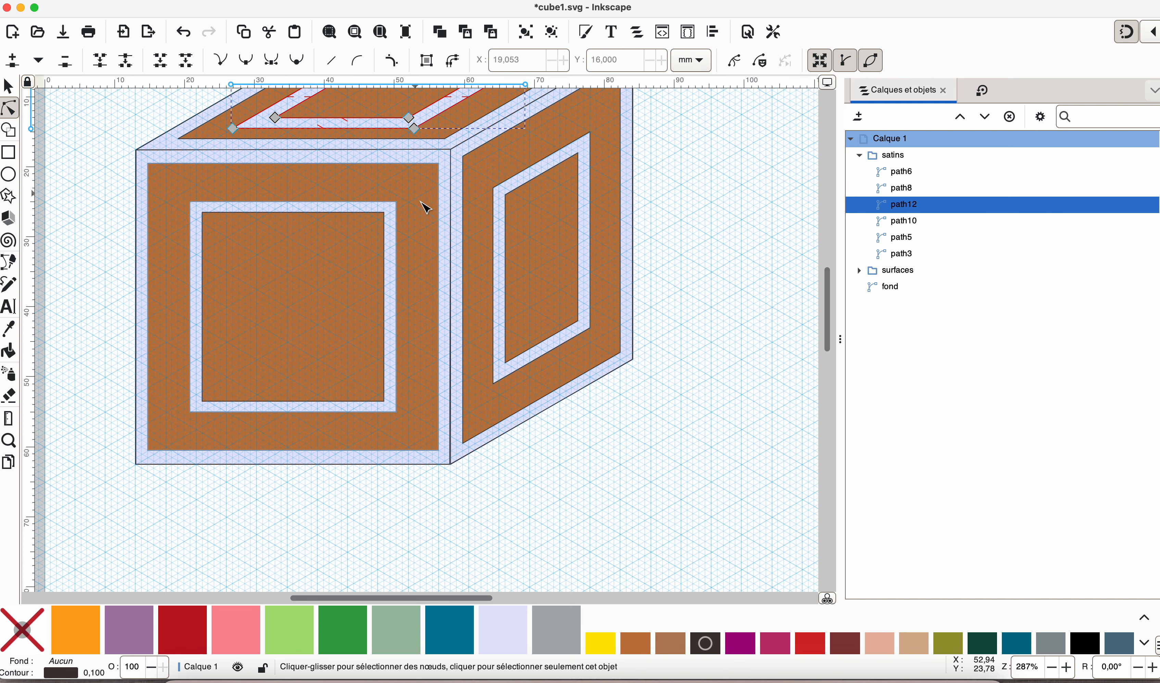
{"action": "scroll", "coordinate": [427, 207], "scroll_direction": "up", "scroll_amount": 3}
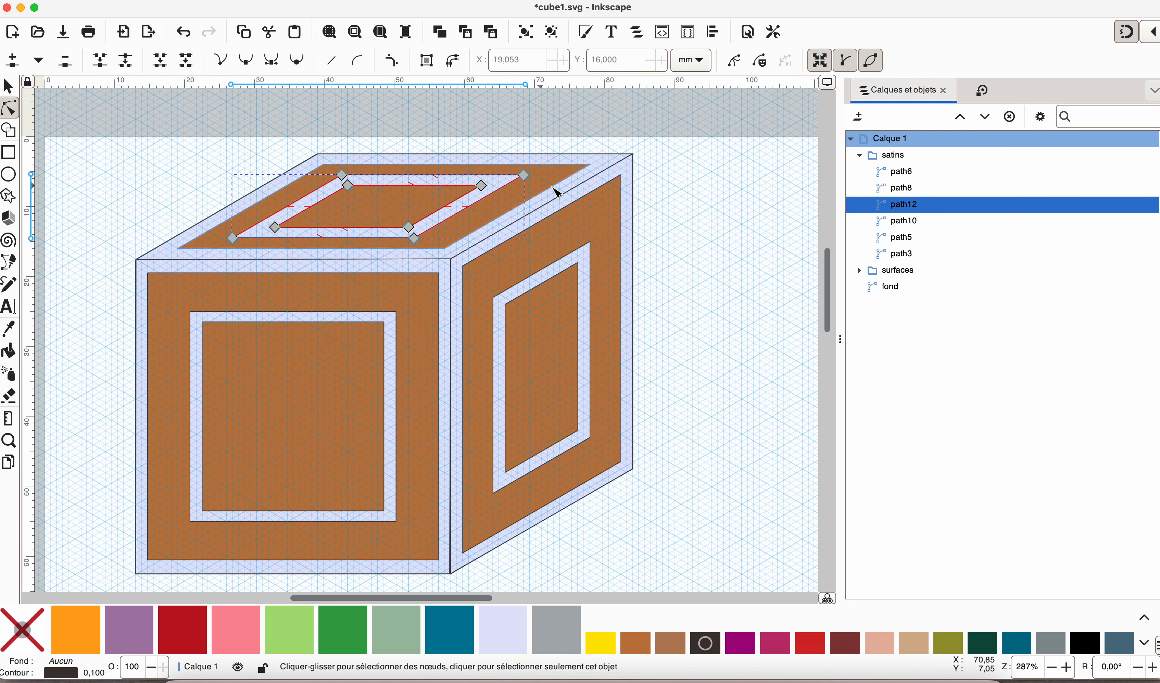
{"action": "left_click", "coordinate": [483, 186]}
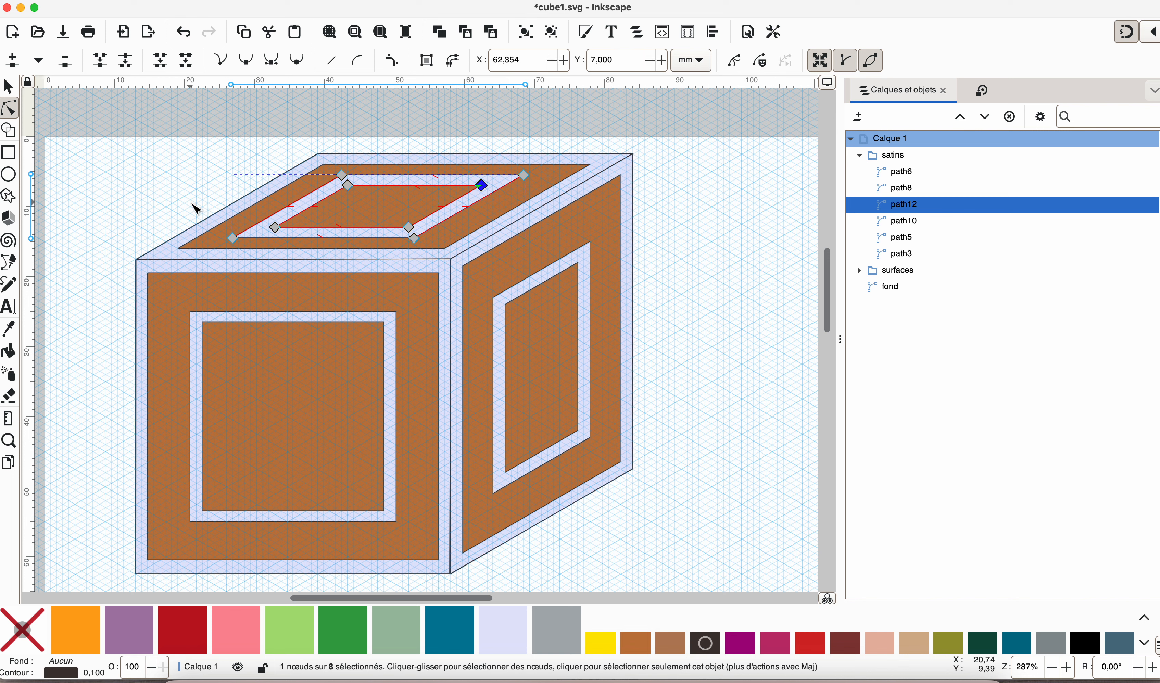
{"action": "left_click_drag", "start_coordinate": [190, 202], "coordinate": [297, 266]}
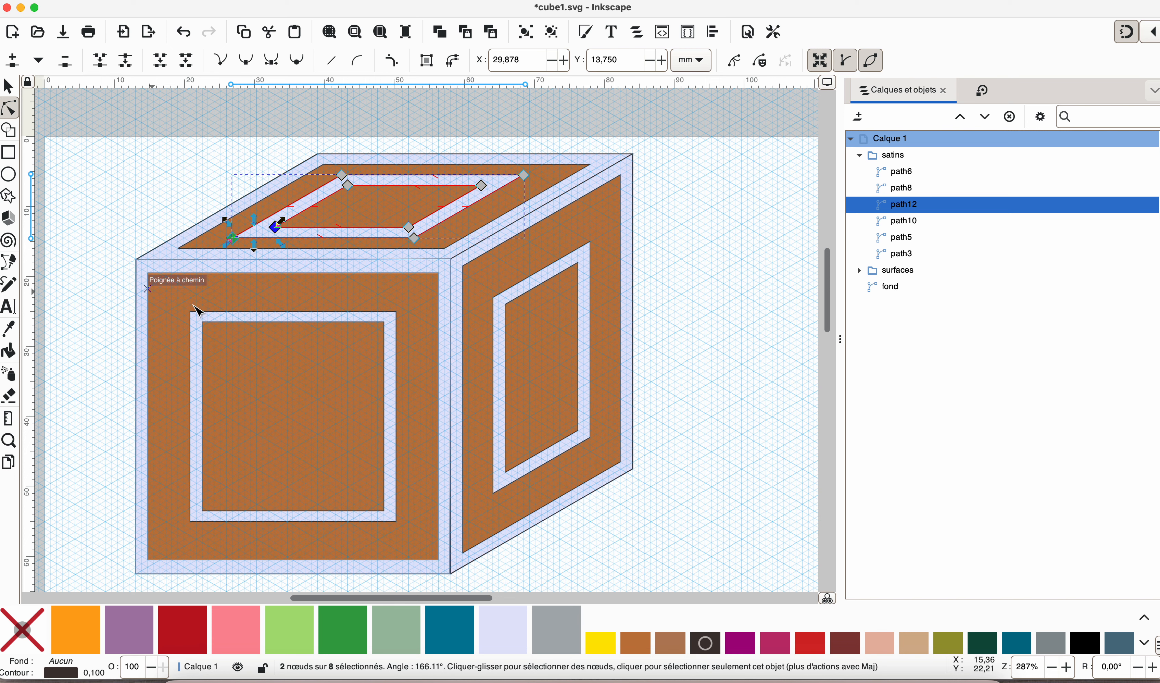
{"action": "left_click", "coordinate": [131, 70]}
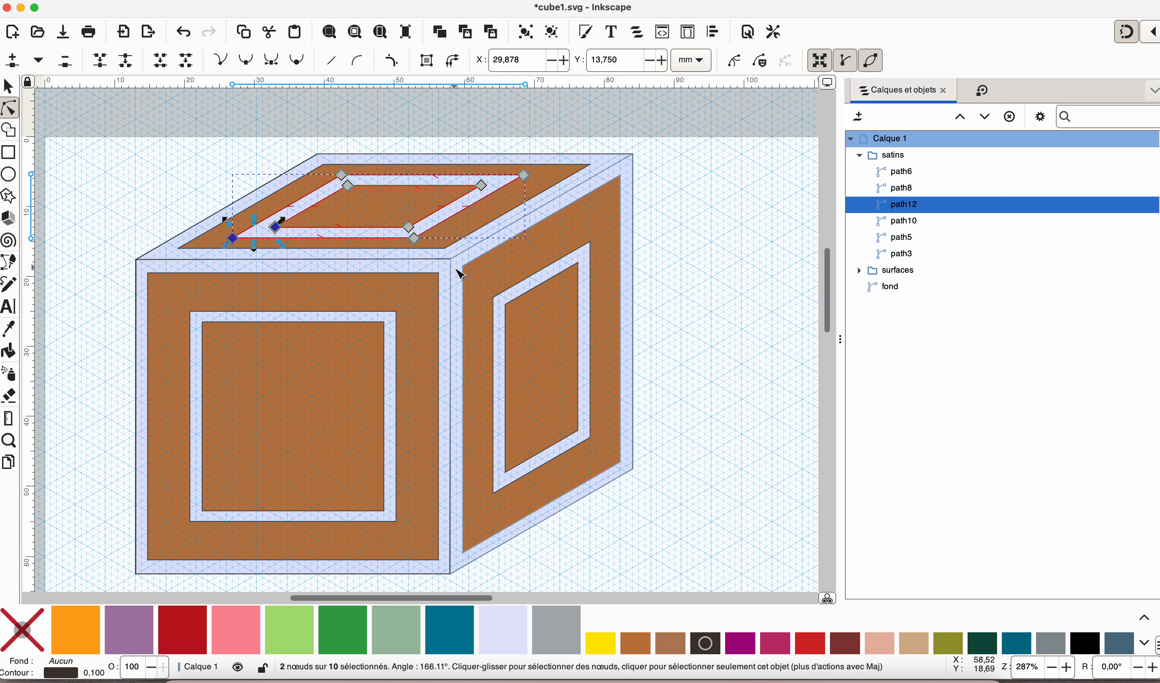
- Move the right face's outer frame, path6, below its inner frame, path8, in the satins group
{"action": "left_click", "coordinate": [474, 265]}
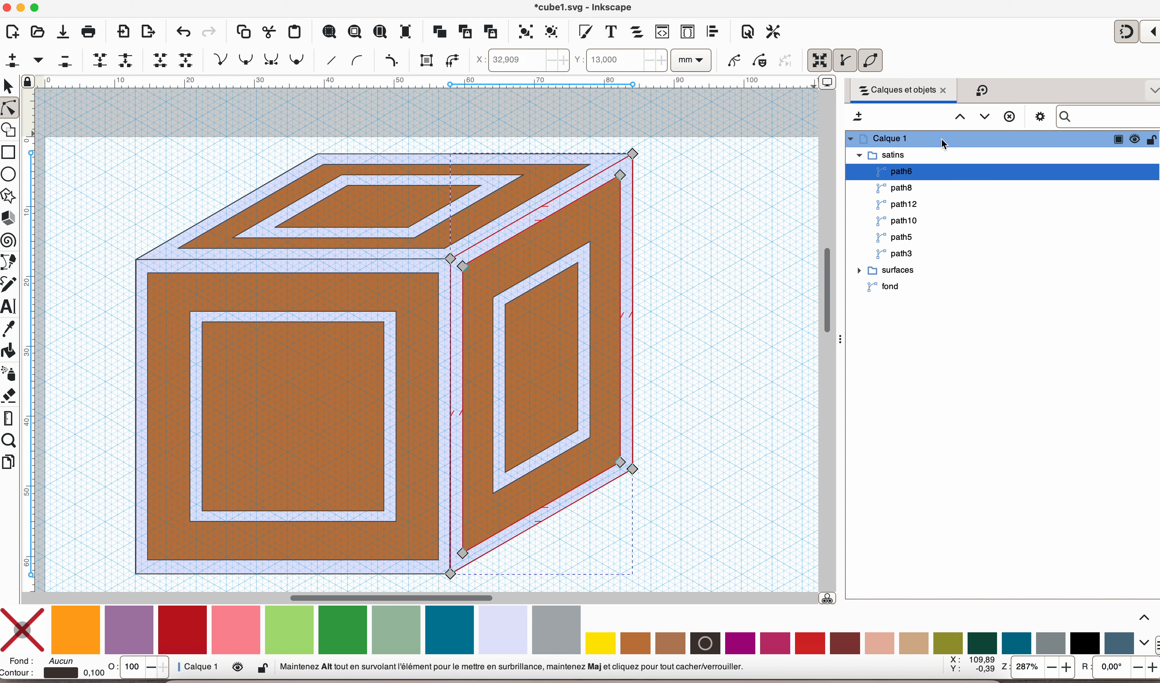
{"action": "left_click", "coordinate": [986, 118]}
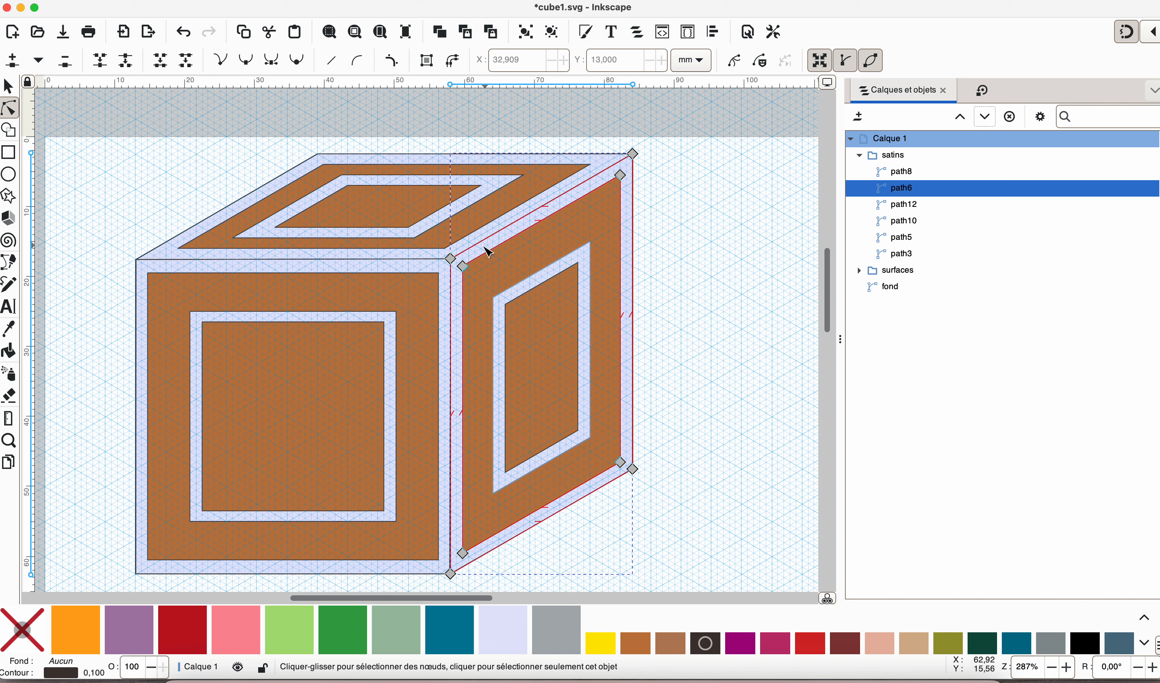
- Reverse the inner outline of the right face's outer frame and break both of its outlines at their upper-left corner nodes
{"action": "left_click", "coordinate": [622, 176]}
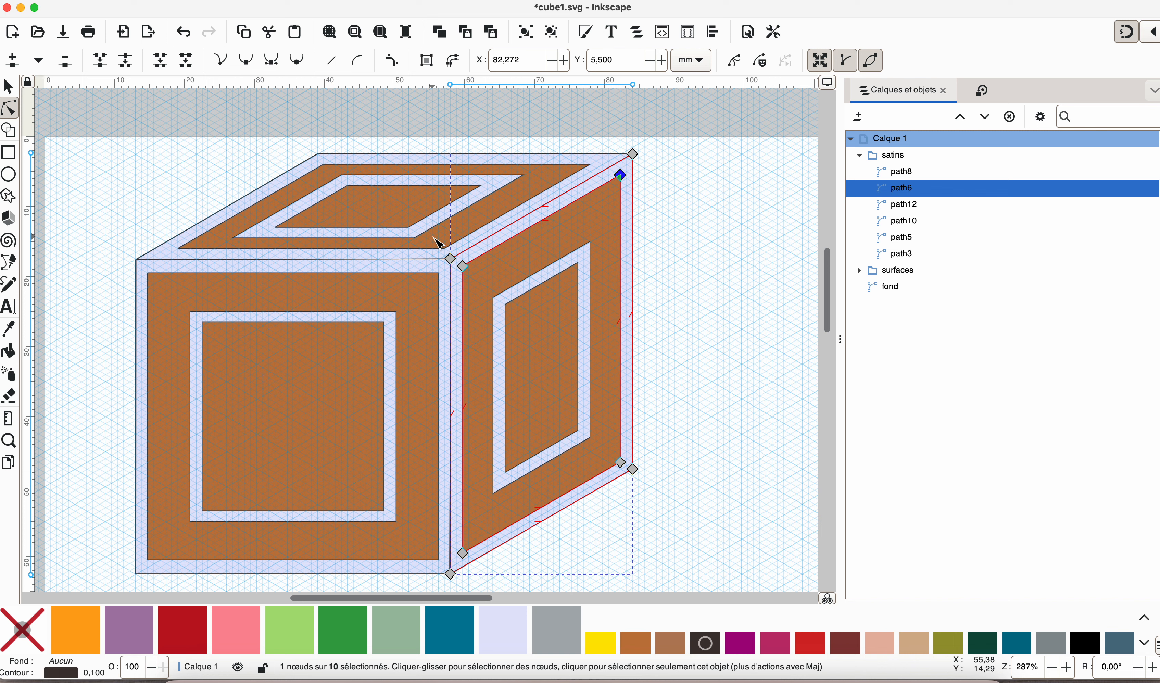
{"action": "left_click_drag", "start_coordinate": [434, 237], "coordinate": [485, 293]}
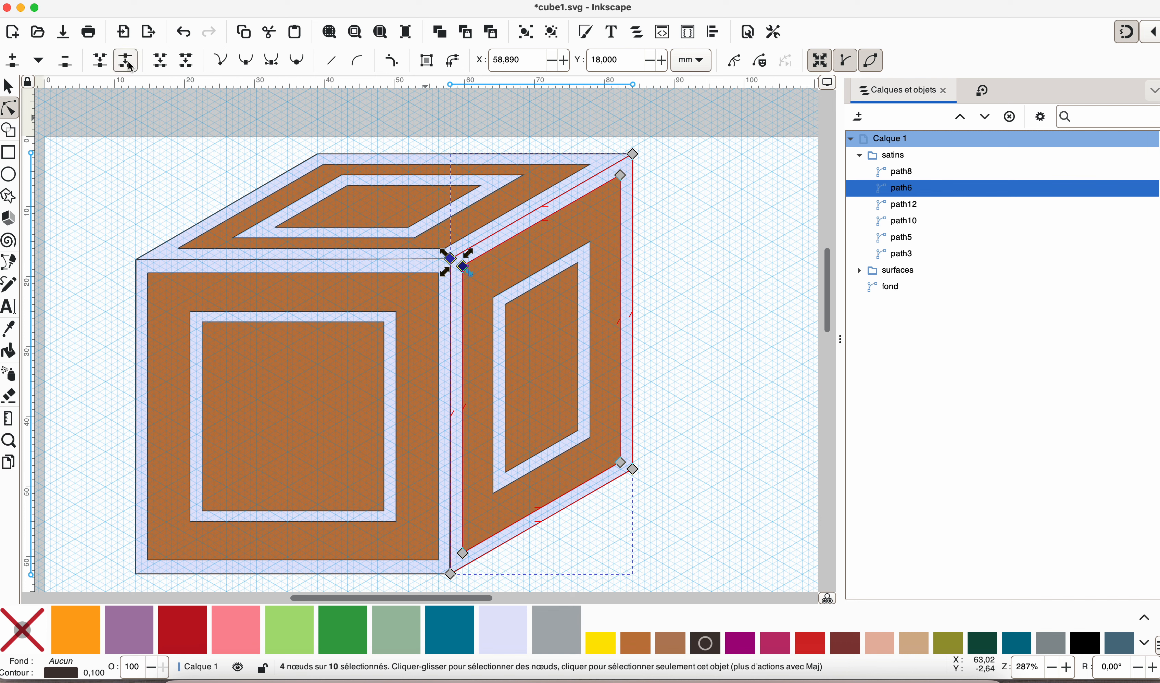
- Reverse the inner outline of the right face's inner frame and break both of its outlines at their upper-left corner nodes
{"action": "left_click", "coordinate": [581, 263]}
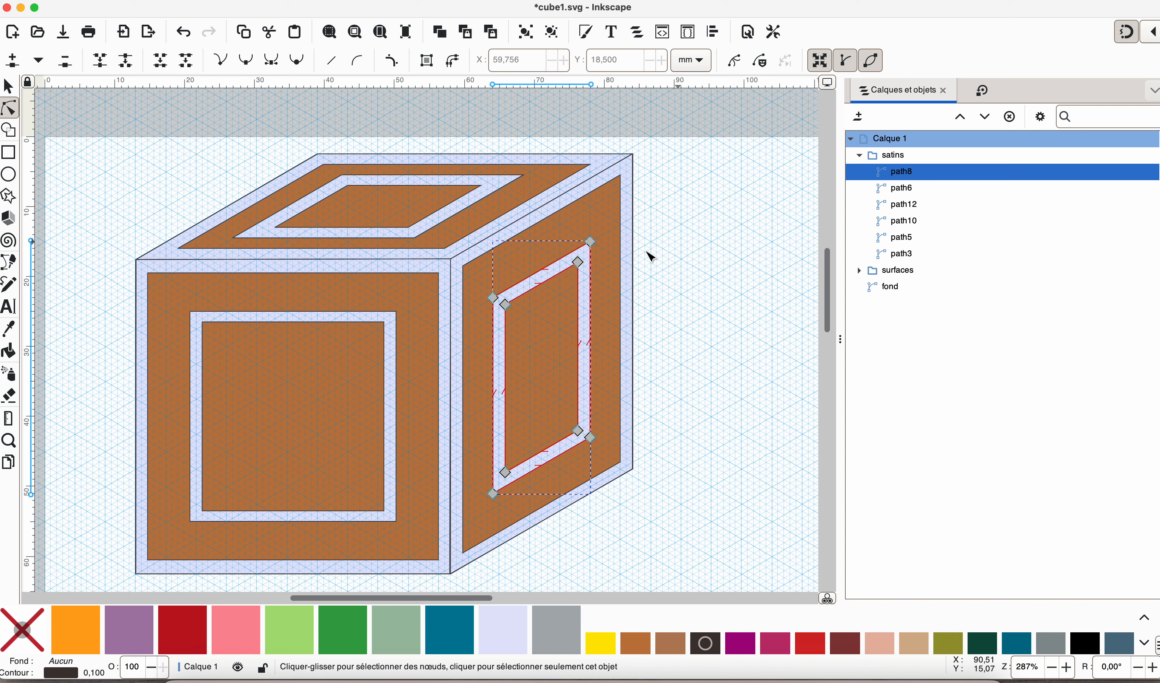
{"action": "left_click", "coordinate": [579, 263]}
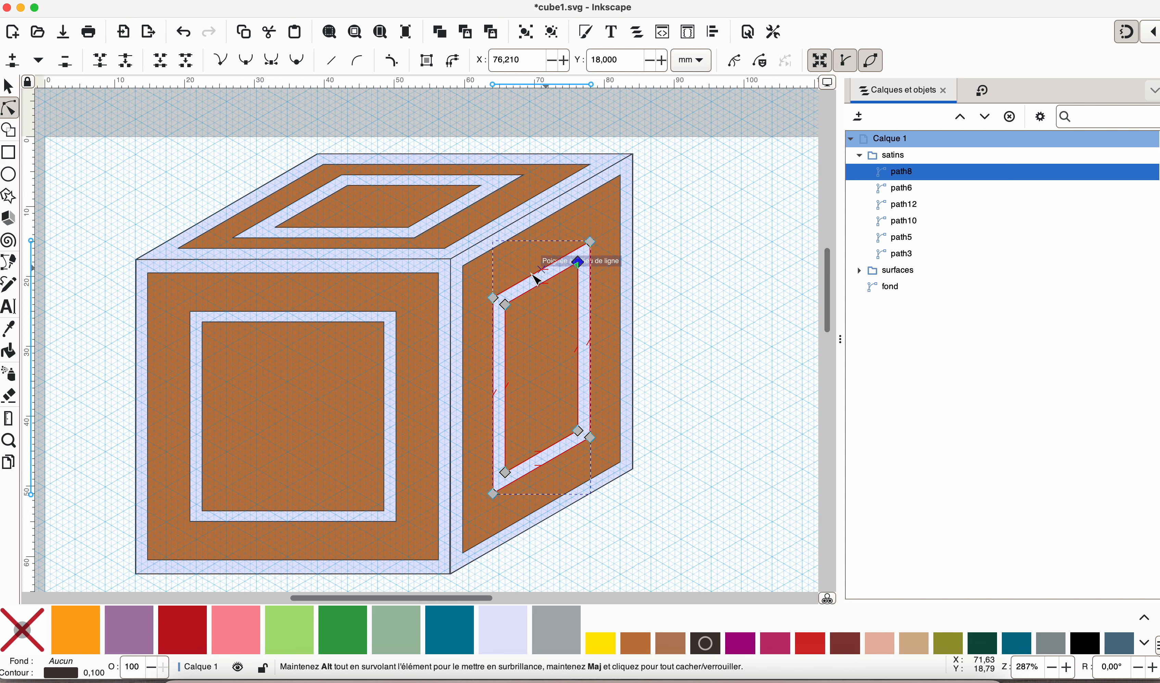
{"action": "left_click_drag", "start_coordinate": [480, 284], "coordinate": [538, 324]}
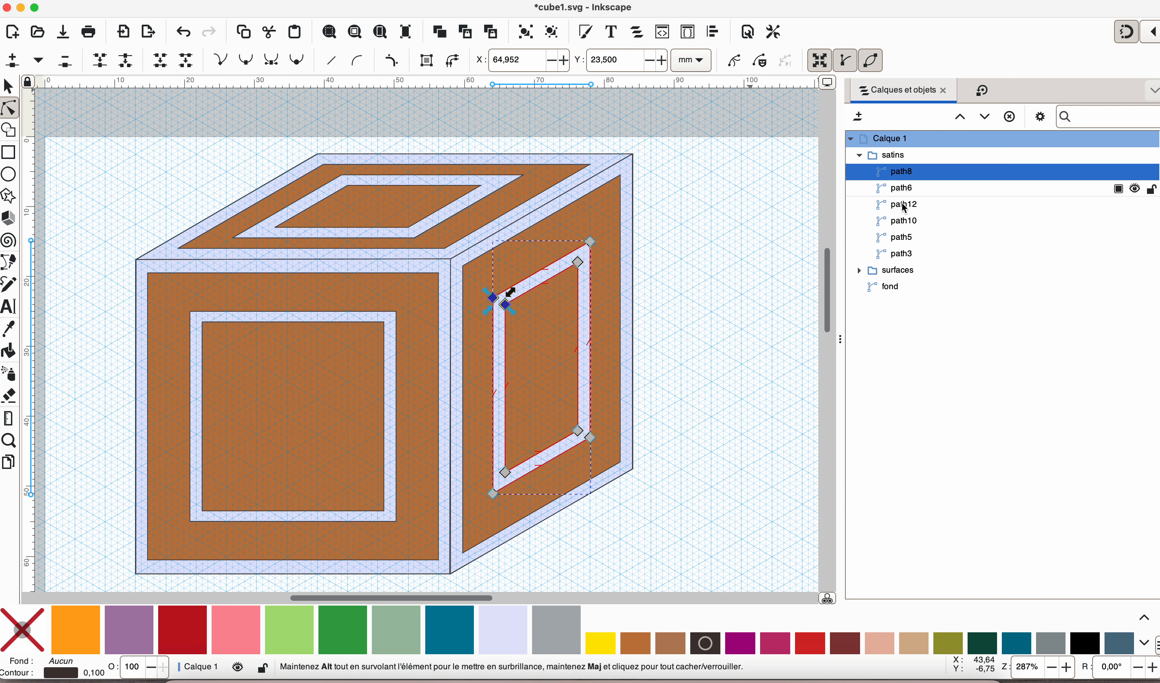
- Select all six frame paths in the satins group and enable custom satin column stitching in their embroidery parameters
{"action": "left_click", "coordinate": [903, 255], "text": "shift"}
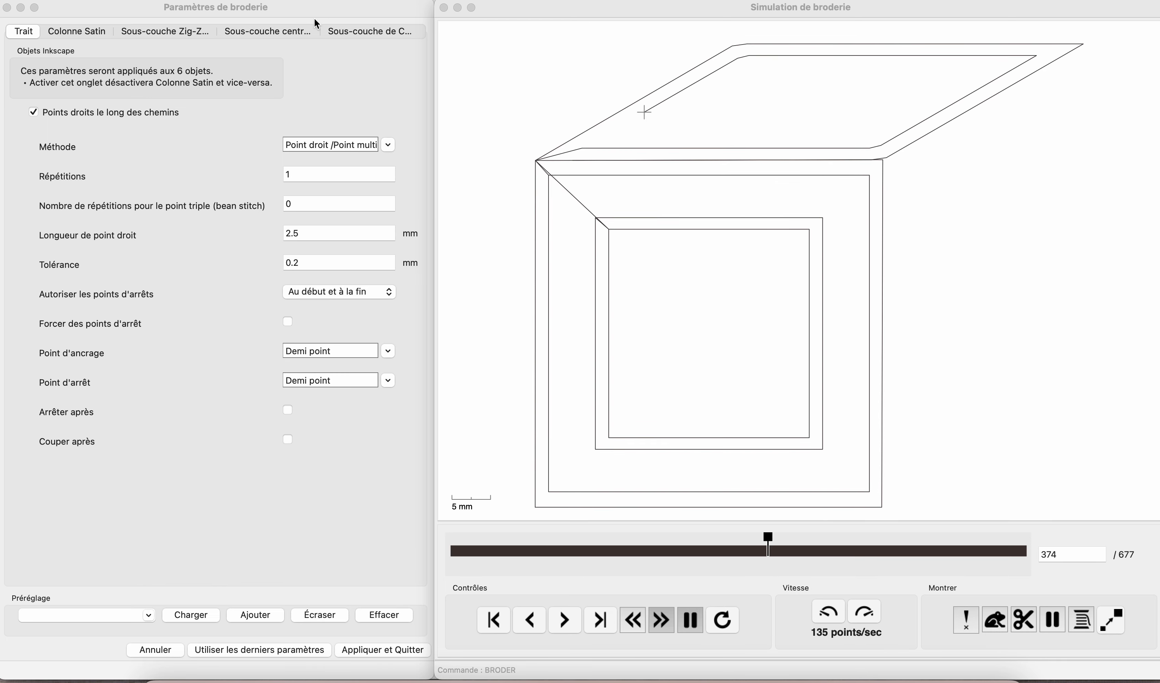
{"action": "left_click", "coordinate": [72, 41]}
{"action": "left_click", "coordinate": [33, 124]}
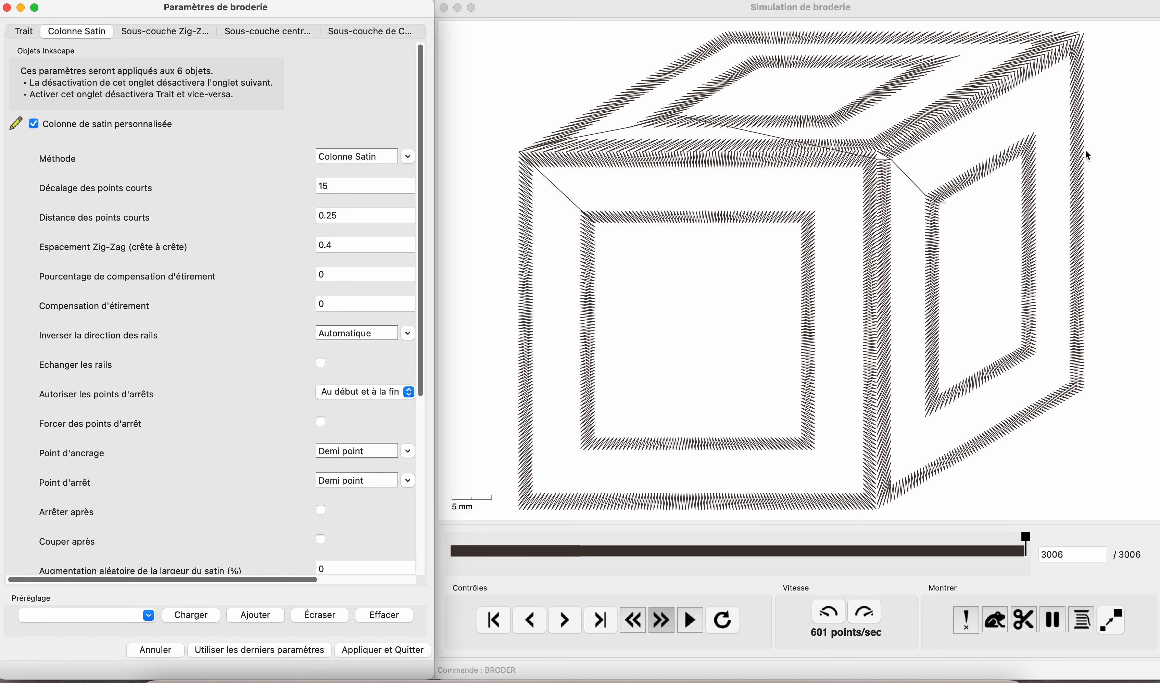
- Try a pull compensation of 0.3 mm and then 0.4 mm on the six satin columns
{"action": "scroll", "coordinate": [959, 87], "scroll_direction": "up", "scroll_amount": 2}
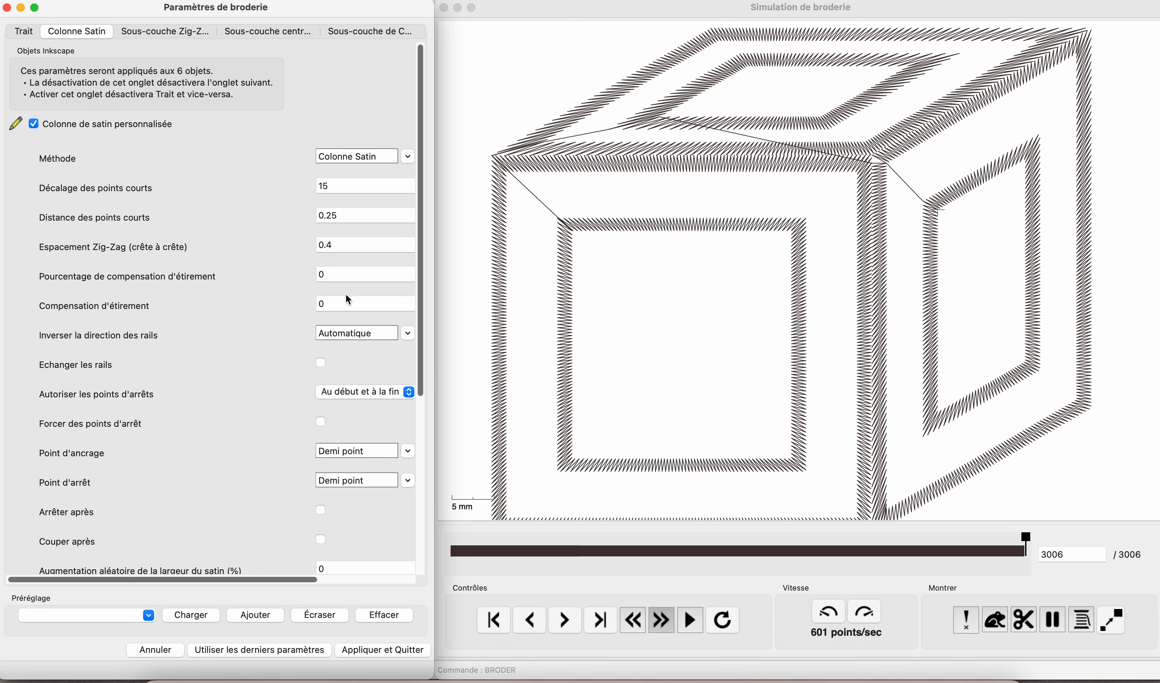
{"action": "left_click", "coordinate": [358, 307]}
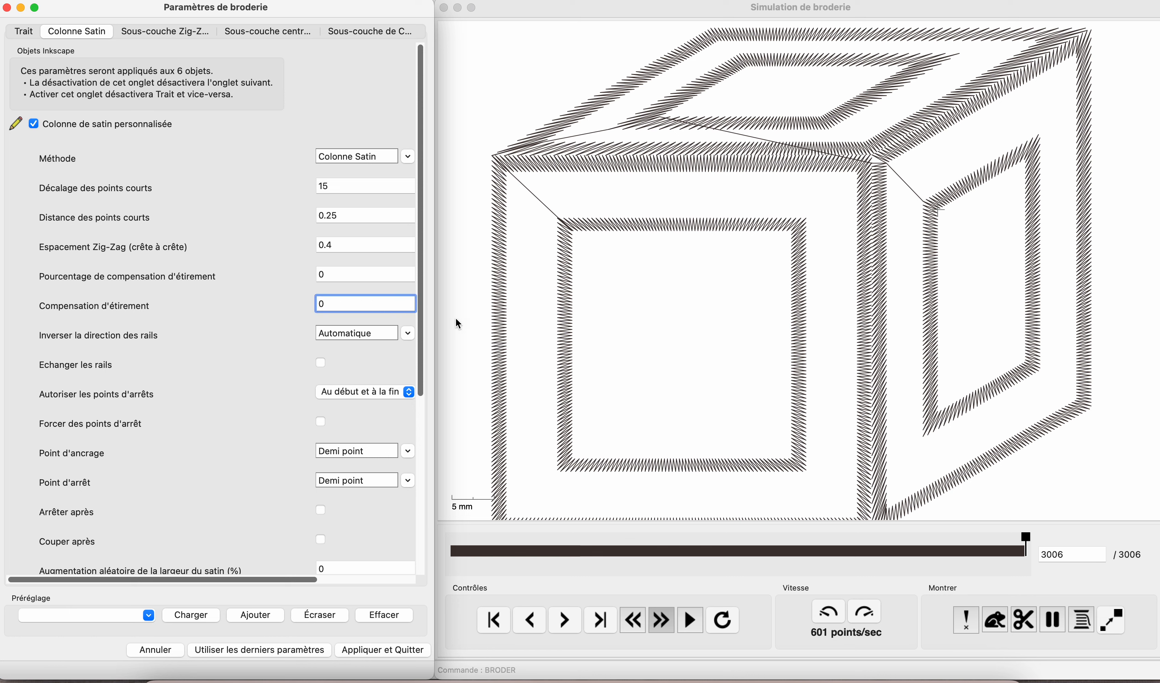
{"action": "type", "text": "."}
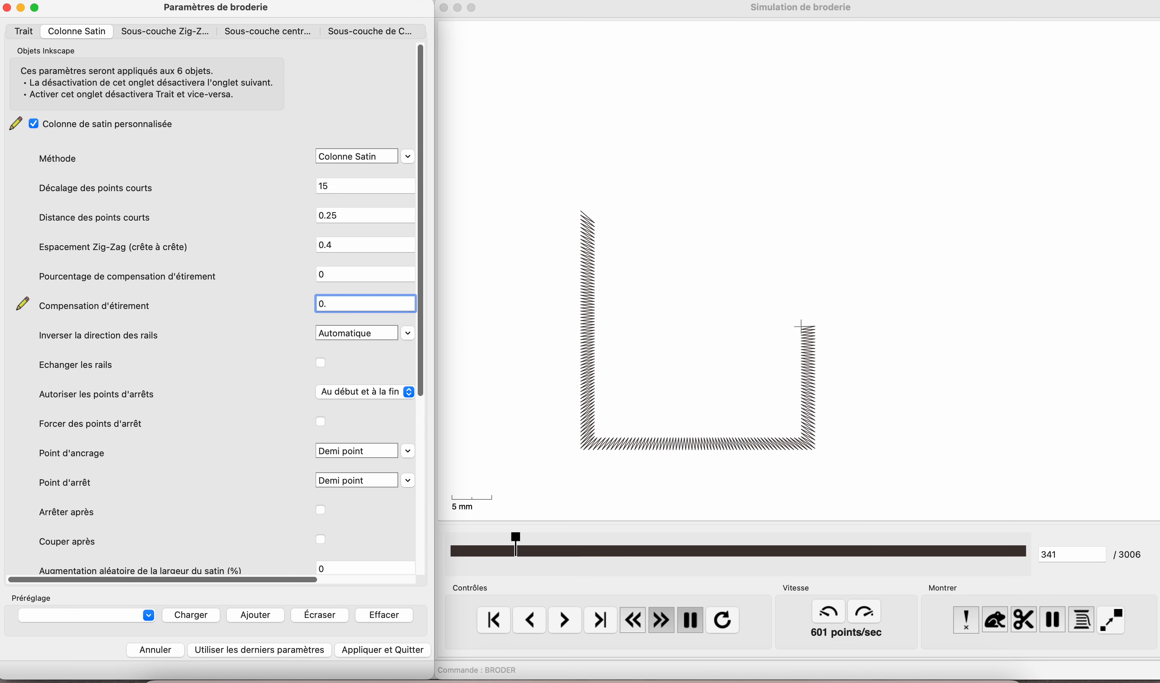
{"action": "type", "text": "3"}
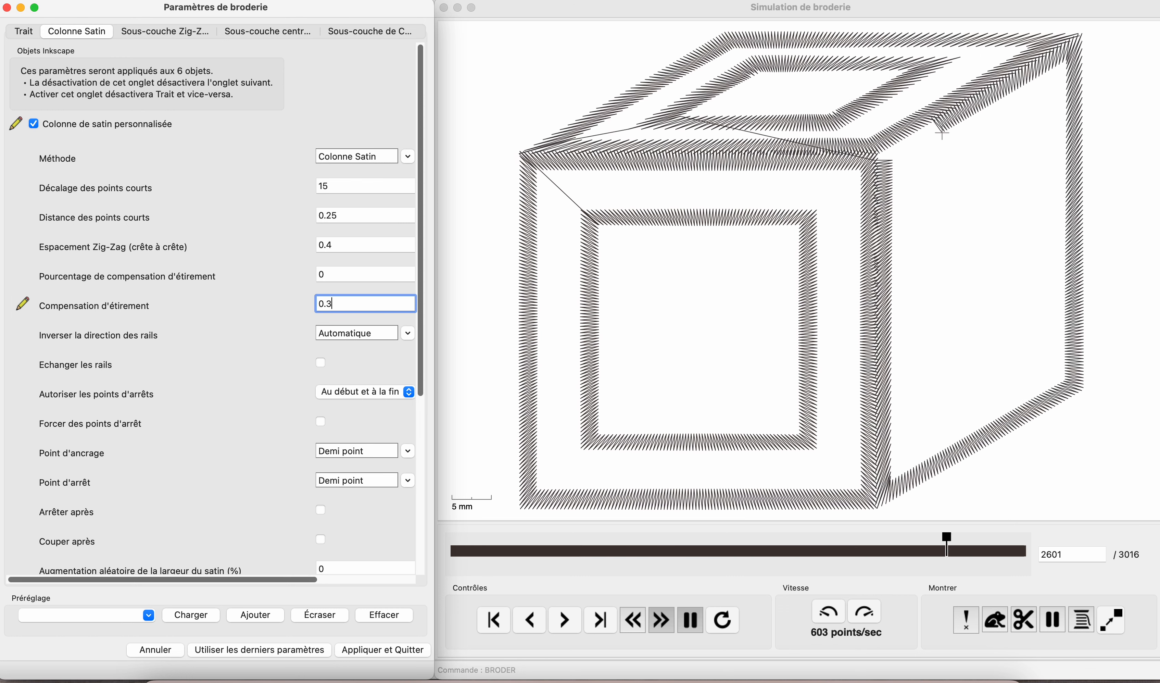
{"action": "key", "text": "BackSpace"}
{"action": "type", "text": "4"}
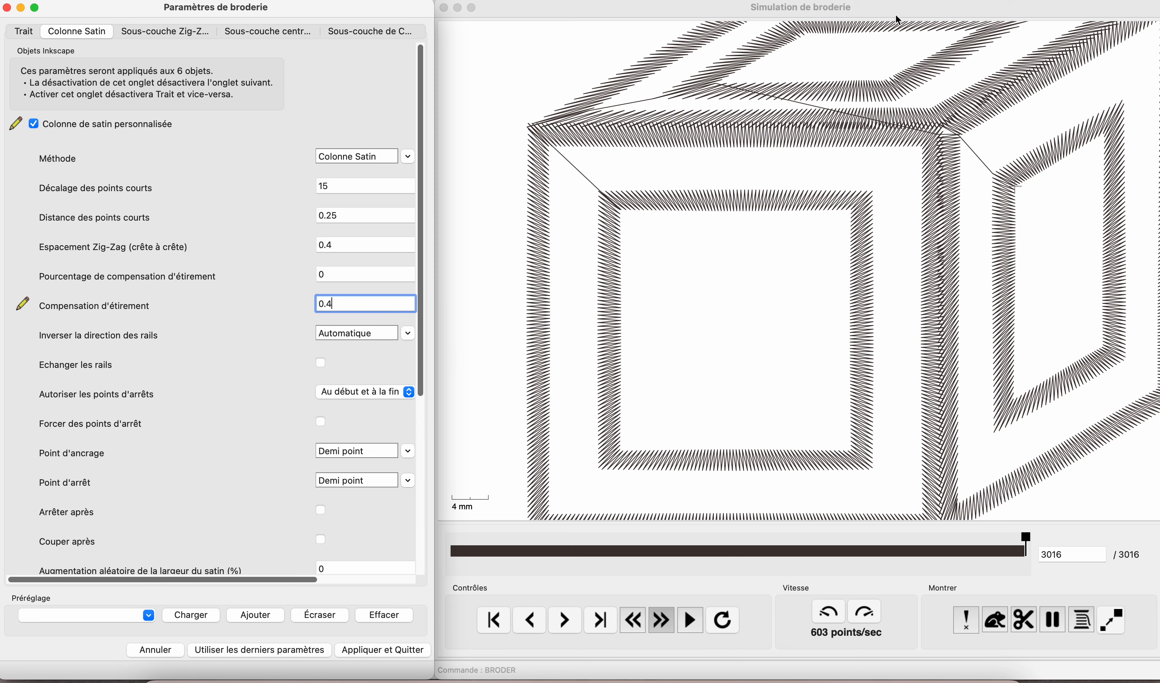
- Examine the simulated satin columns around the cube, especially along the edges where the faces meet
{"action": "scroll", "coordinate": [945, 80], "scroll_direction": "down", "scroll_amount": 5}
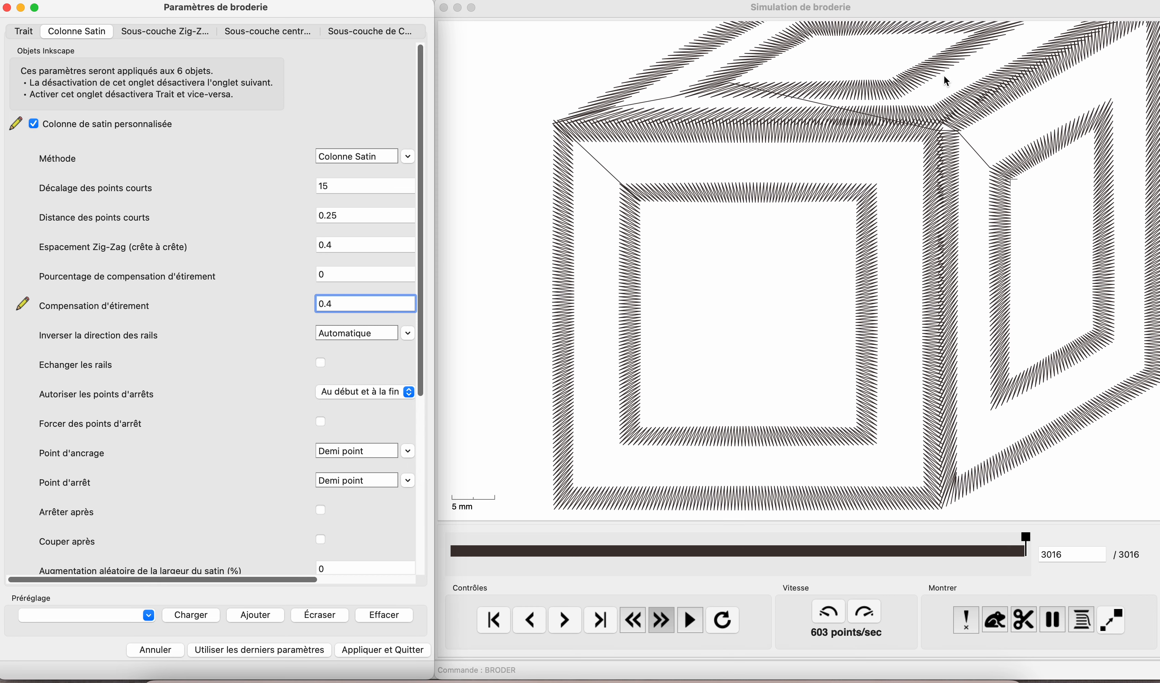
{"action": "scroll", "coordinate": [945, 81], "scroll_direction": "down", "scroll_amount": 1}
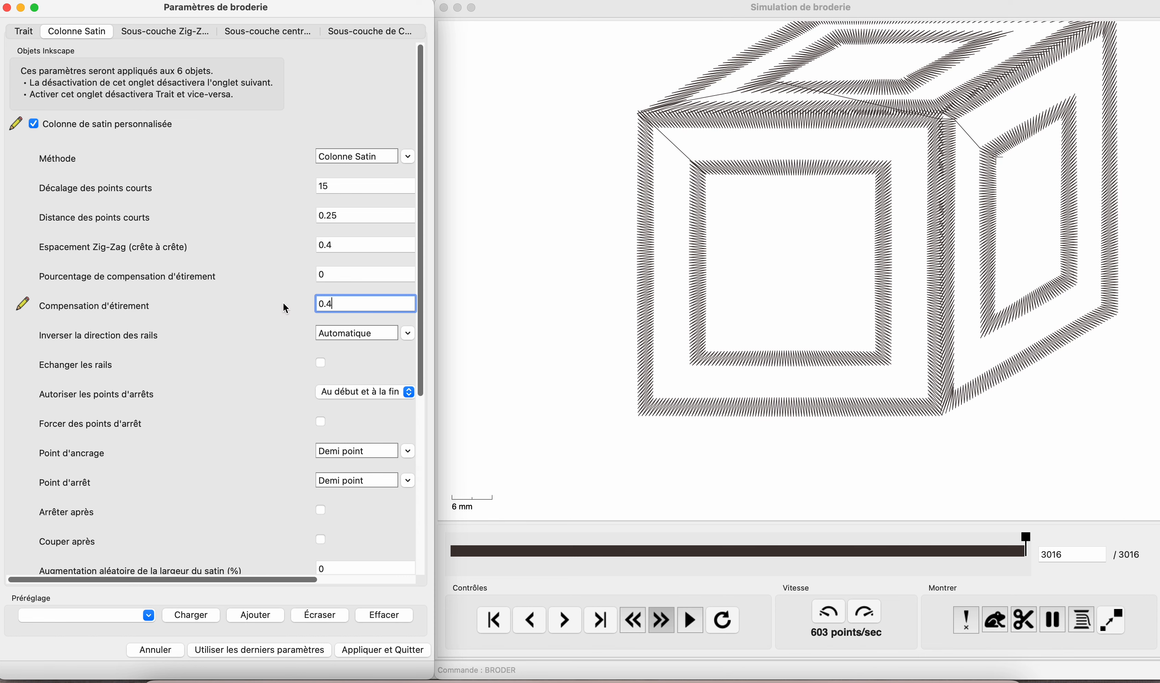
{"action": "scroll", "coordinate": [649, 122], "scroll_direction": "up", "scroll_amount": 1}
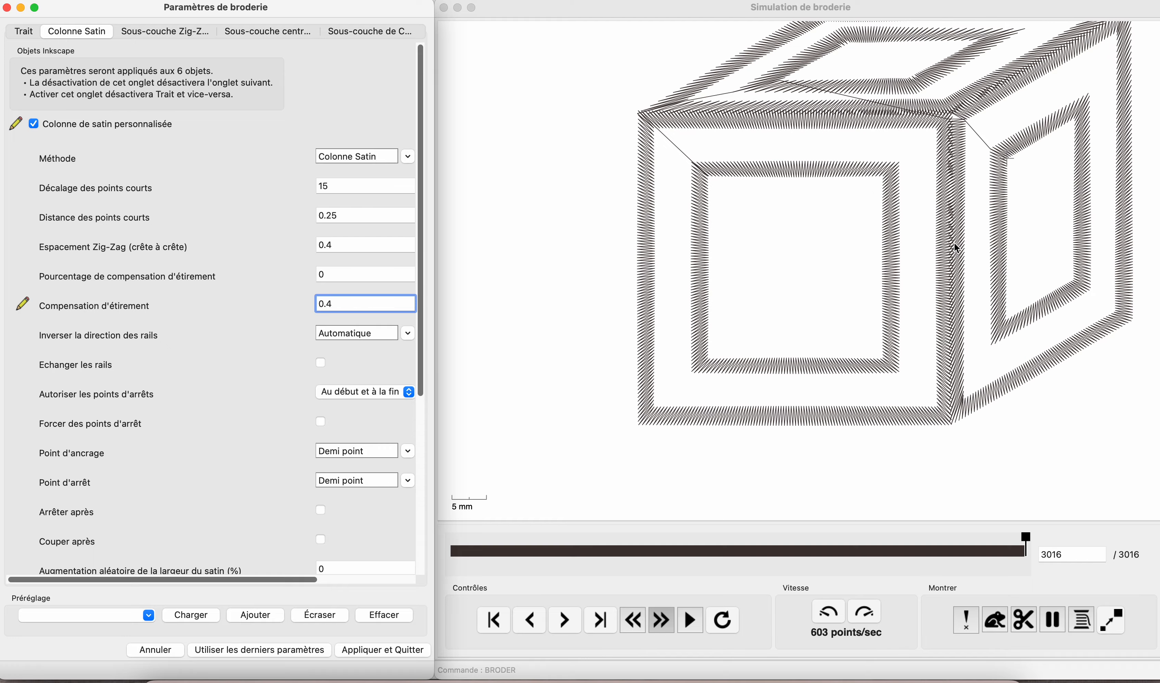
{"action": "scroll", "coordinate": [955, 247], "scroll_direction": "down", "scroll_amount": 1}
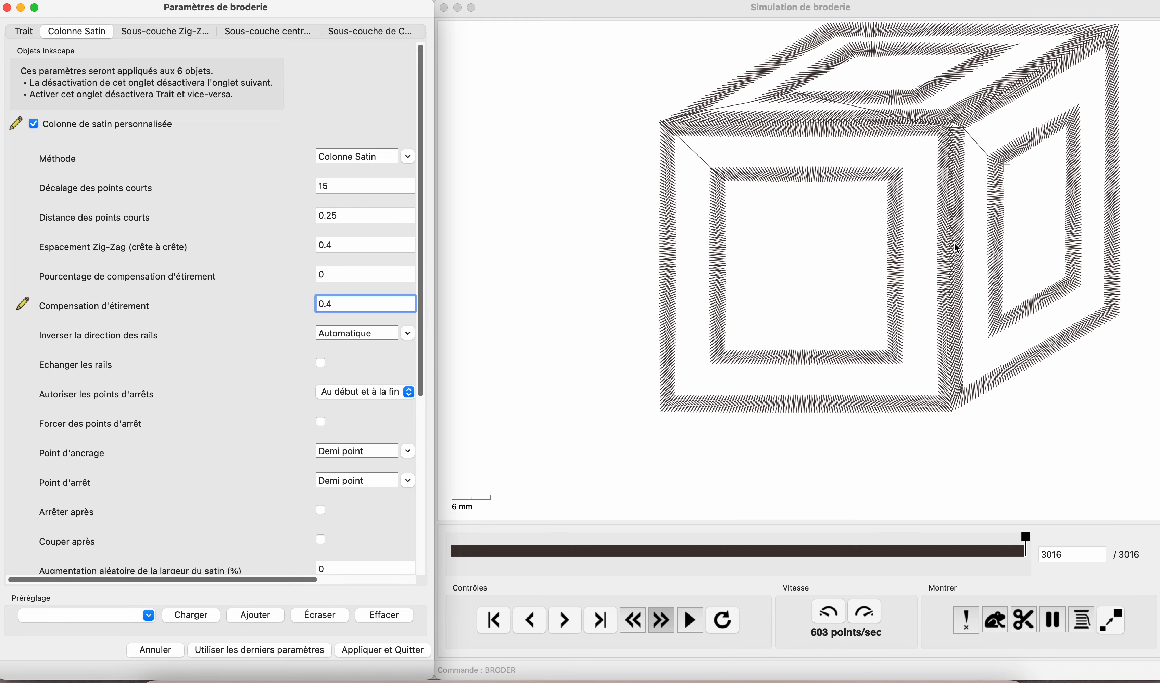
{"action": "left_click", "coordinate": [596, 106]}
{"action": "left_click_drag", "start_coordinate": [597, 106], "coordinate": [541, 285]}
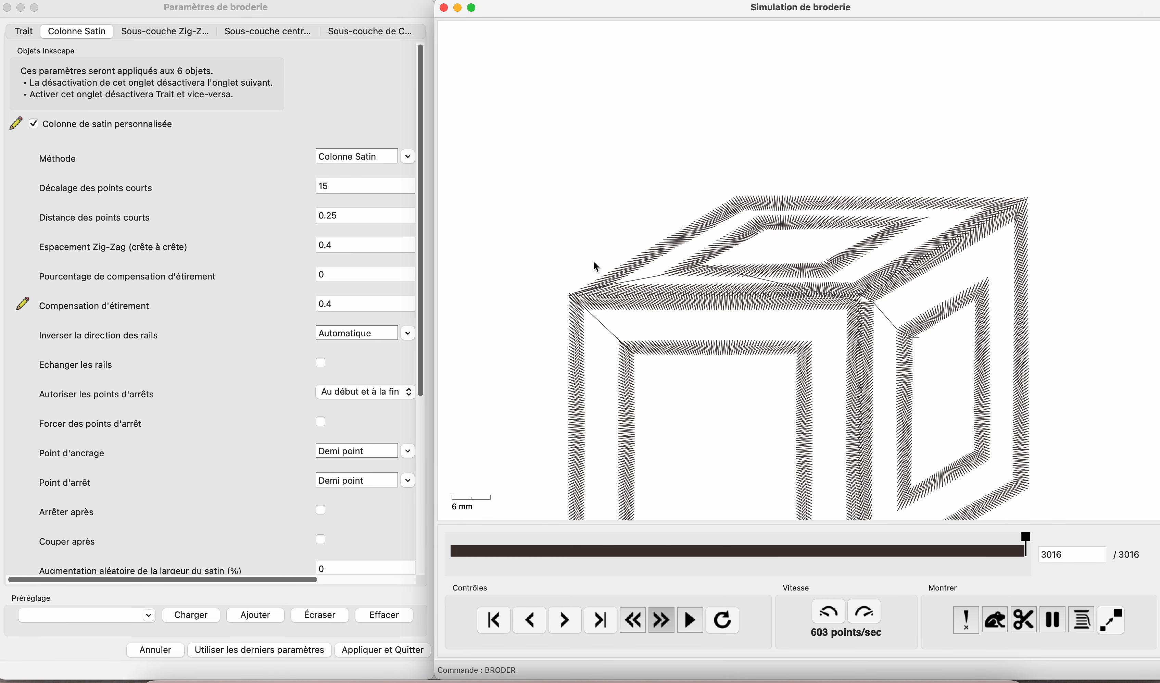
{"action": "scroll", "coordinate": [842, 252], "scroll_direction": "down", "scroll_amount": 1}
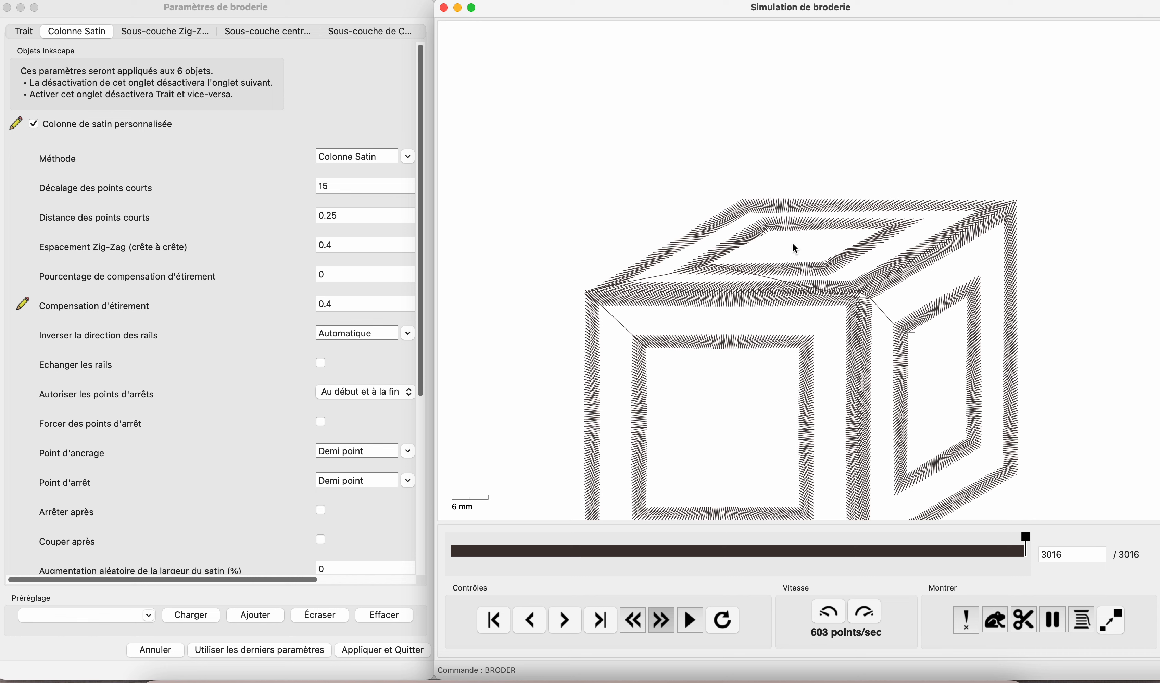
- Clear the millimetre pull compensation, set the pull compensation percentage to 15, and apply the parameters to the six satin columns
{"action": "left_click", "coordinate": [331, 304]}
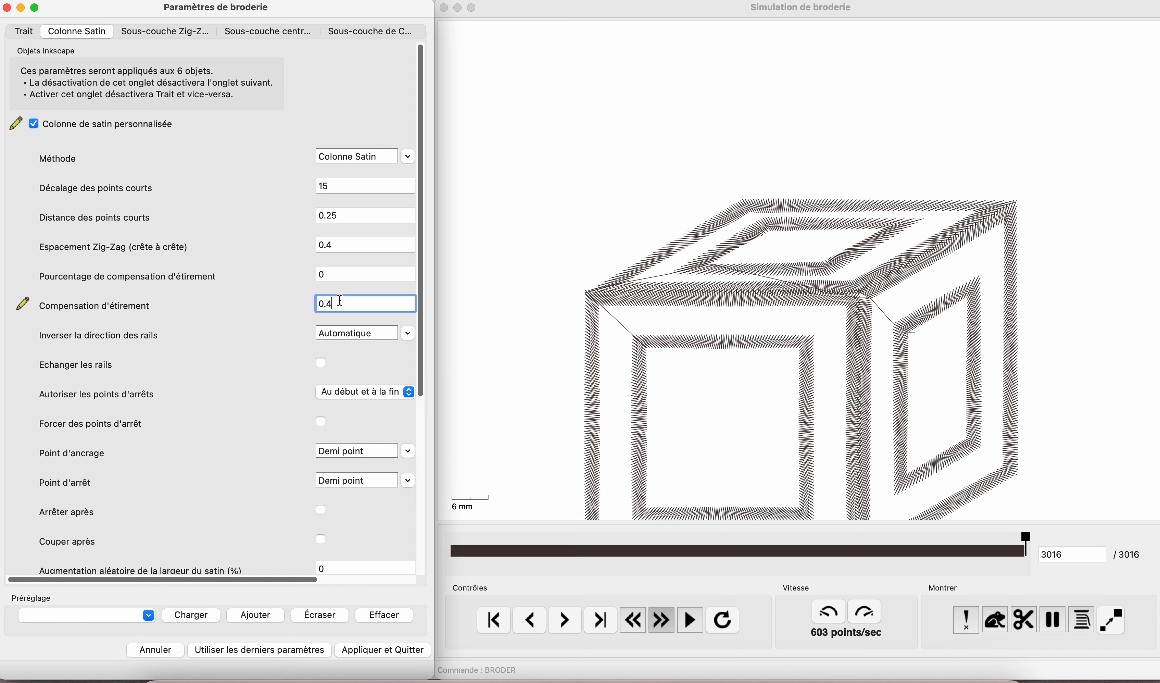
{"action": "left_click_drag", "start_coordinate": [336, 302], "coordinate": [296, 294]}
{"action": "key", "text": "BackSpace"}
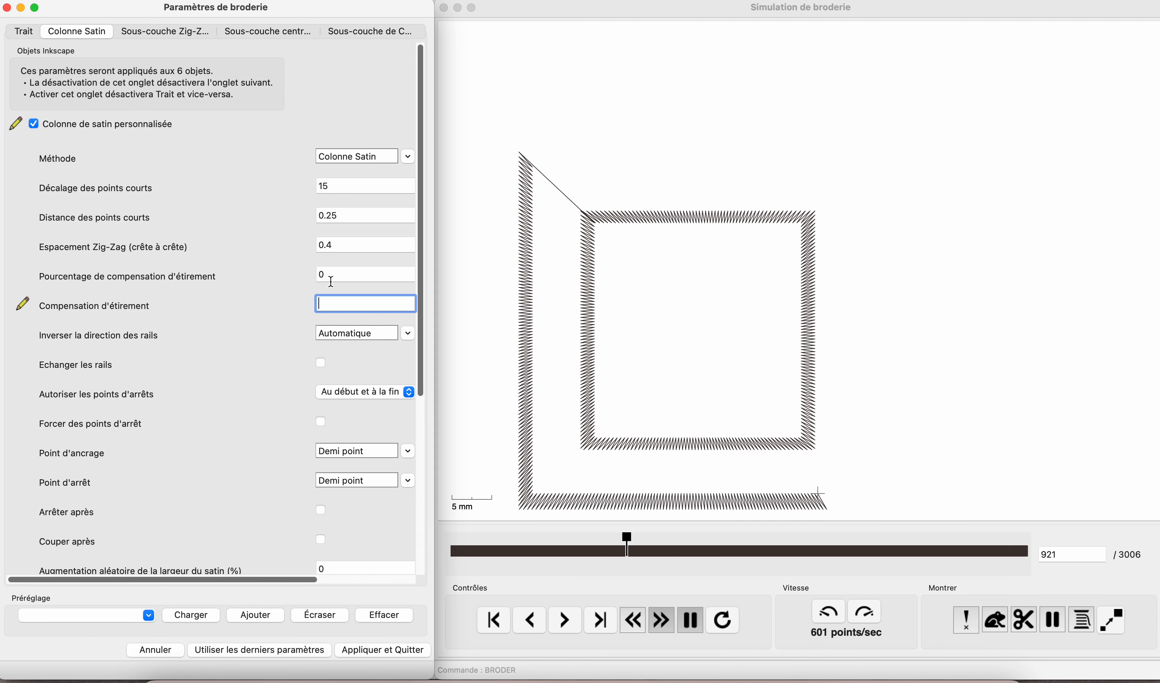
{"action": "left_click_drag", "start_coordinate": [329, 276], "coordinate": [305, 273]}
{"action": "type", "text": "1"}
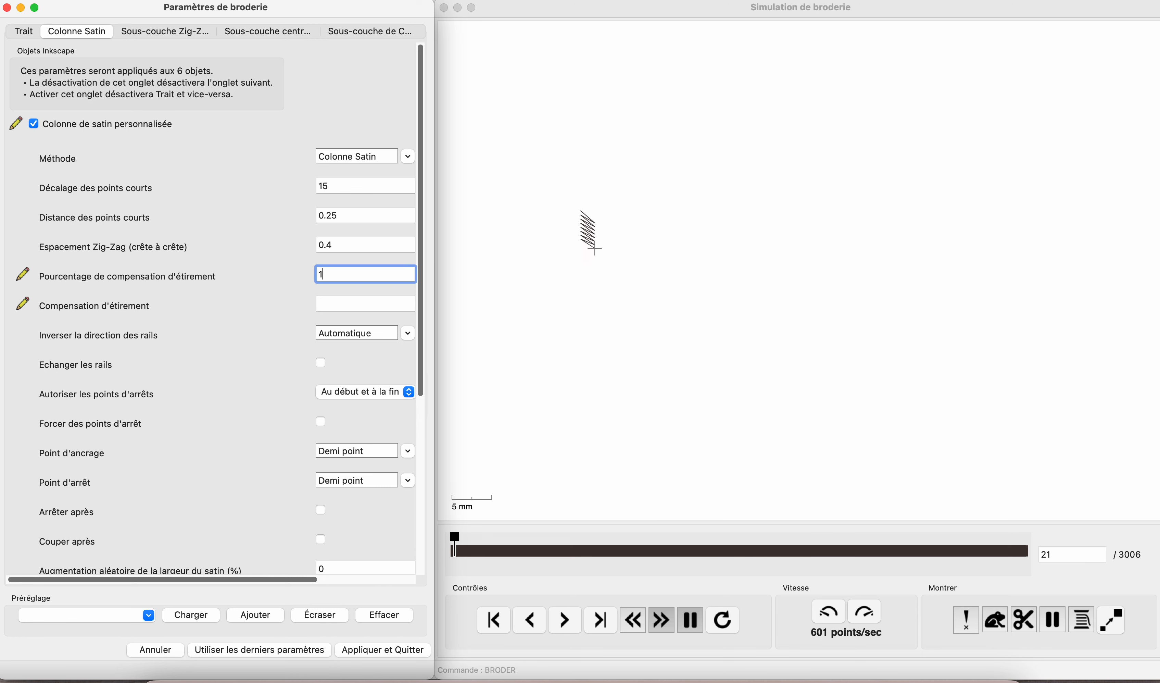
{"action": "type", "text": "0"}
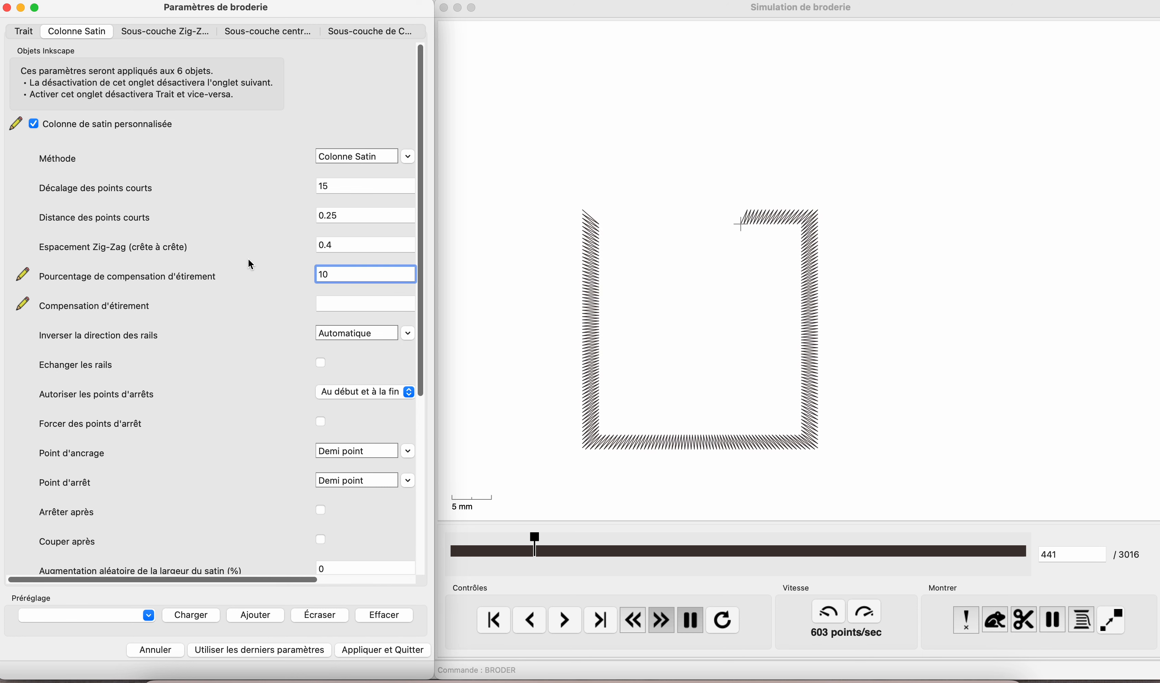
{"action": "left_click_drag", "start_coordinate": [294, 580], "coordinate": [355, 587]}
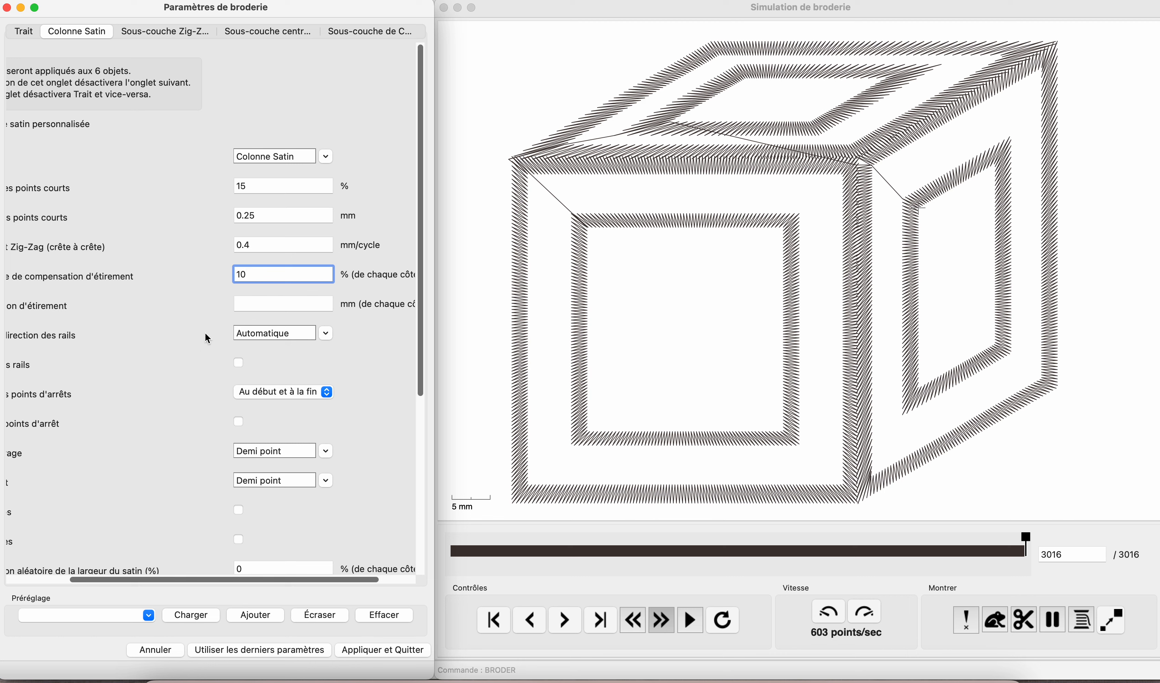
{"action": "key", "text": "BackSpace"}
{"action": "type", "text": "5"}
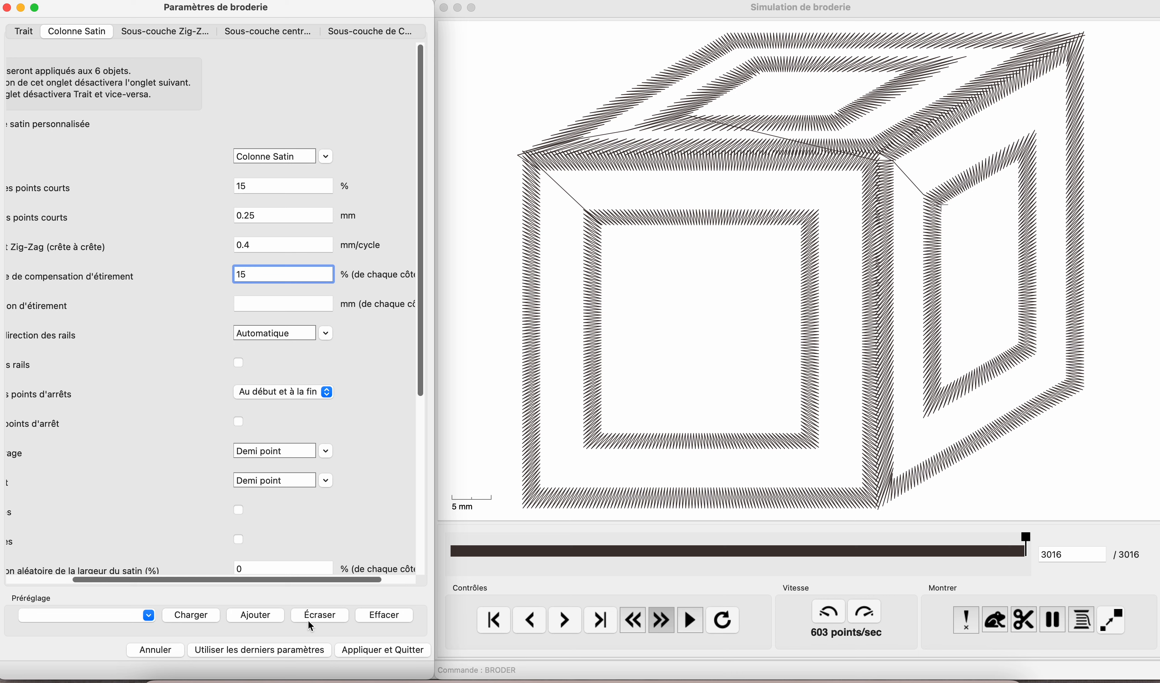
{"action": "left_click", "coordinate": [400, 650]}
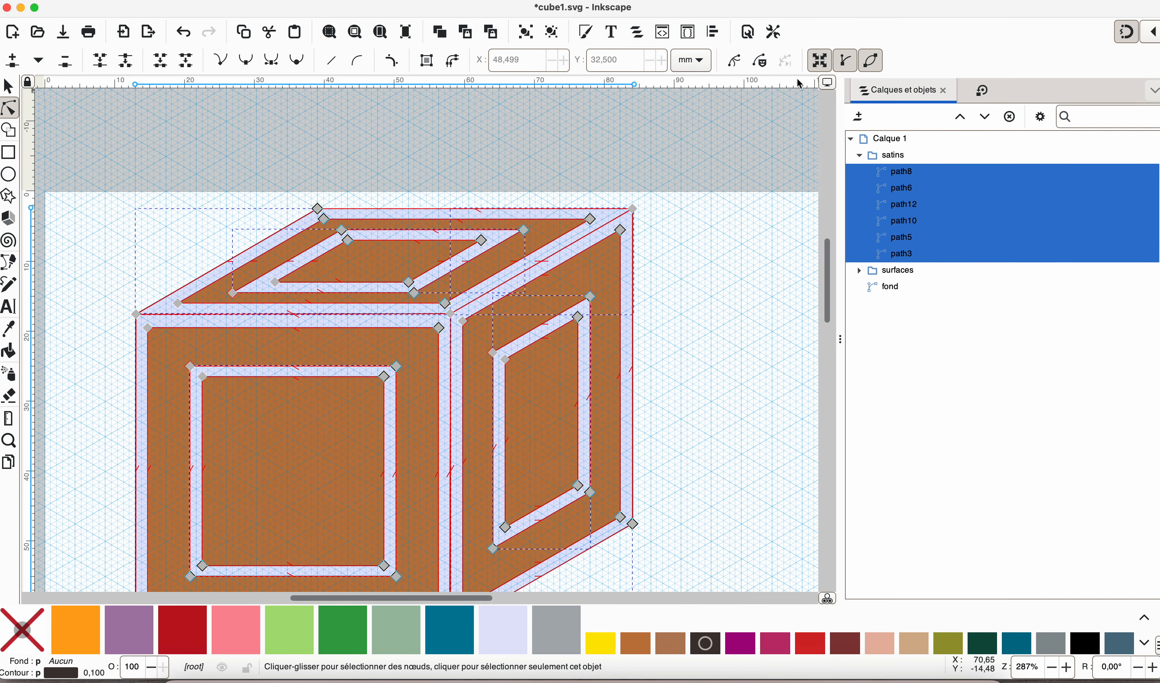
- Select the layer Calque 1, open the Ink/Stitch simulator for the whole design, and start playback
{"action": "left_click", "coordinate": [908, 142]}
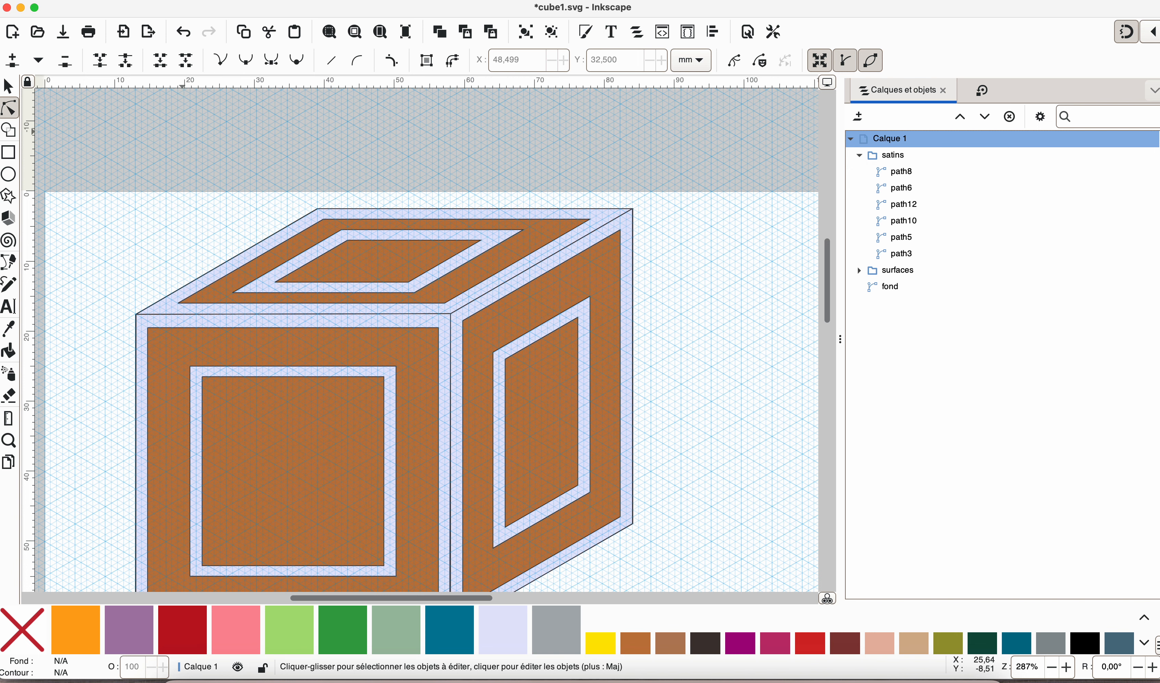
{"action": "left_click", "coordinate": [447, 1]}
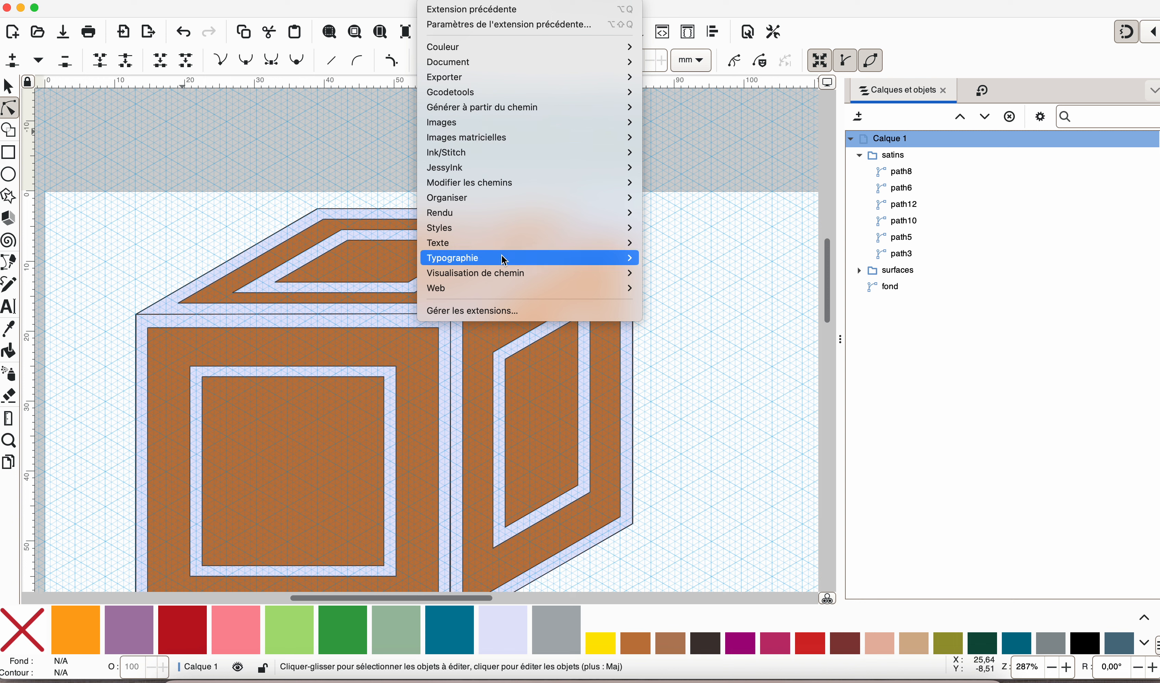
{"action": "mouse_move", "coordinate": [466, 157]}
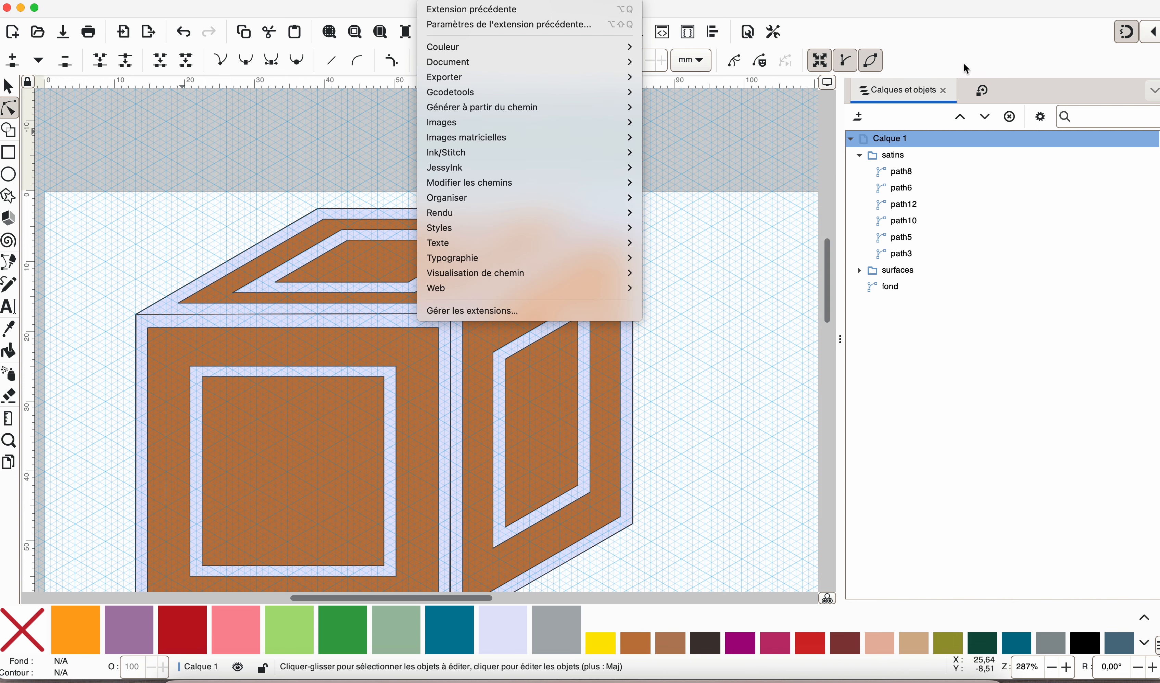
{"action": "left_click", "coordinate": [903, 142]}
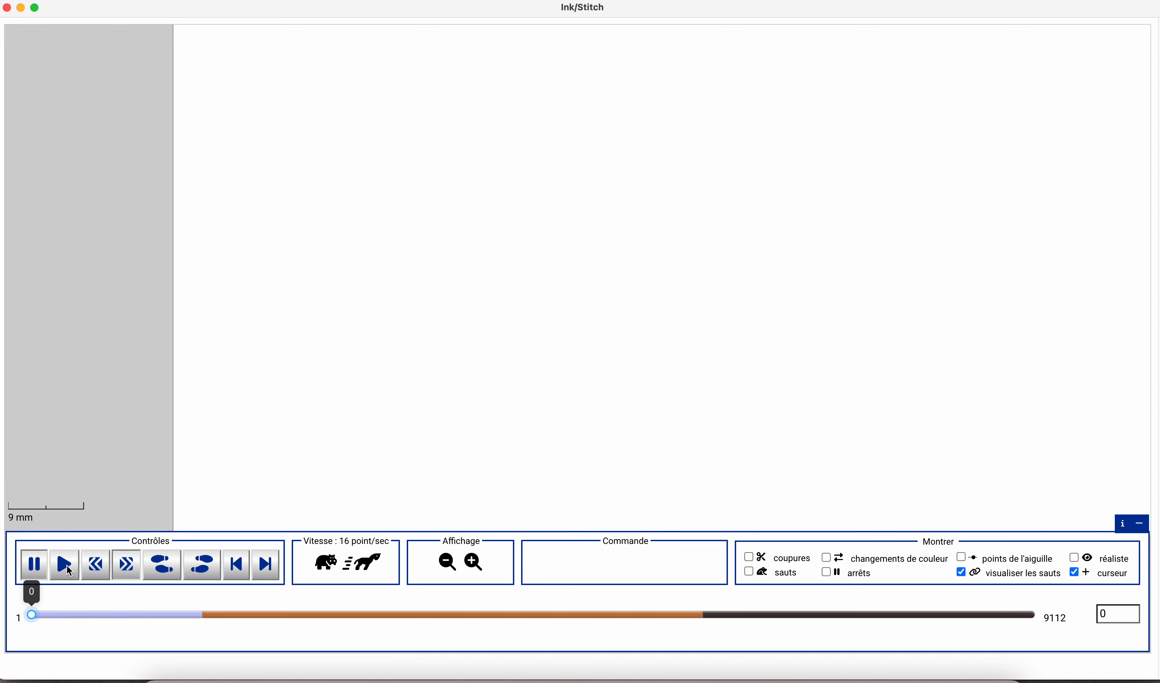
{"action": "left_click", "coordinate": [68, 568]}
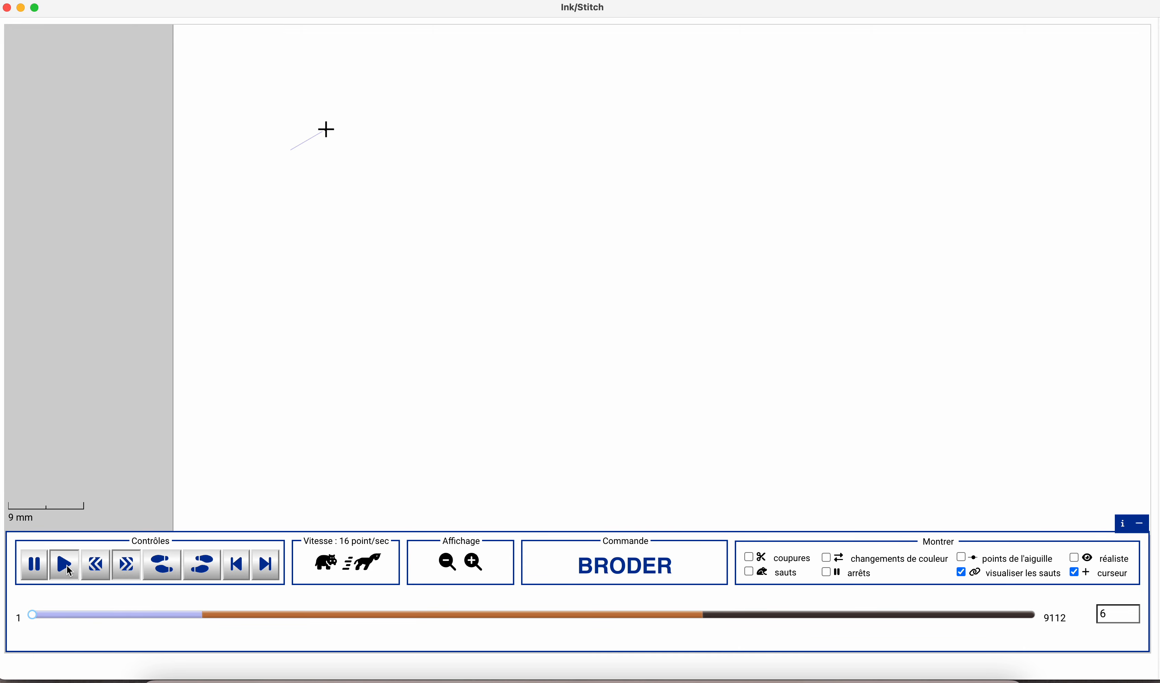
- Speed the stitch simulation up to 512 stitches per second and advance it to the design's final stitch
{"action": "left_click", "coordinate": [355, 570]}
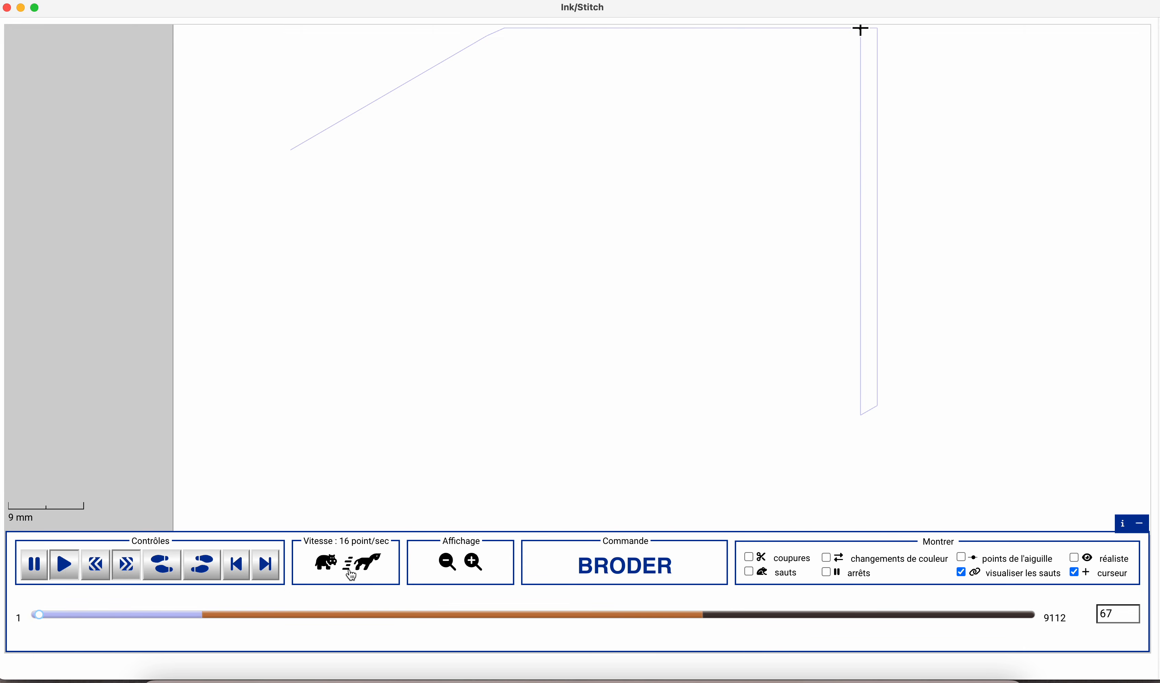
{"action": "left_click", "coordinate": [355, 570]}
{"action": "left_click", "coordinate": [355, 570]}
{"action": "left_click", "coordinate": [355, 570]}
{"action": "left_click", "coordinate": [355, 569]}
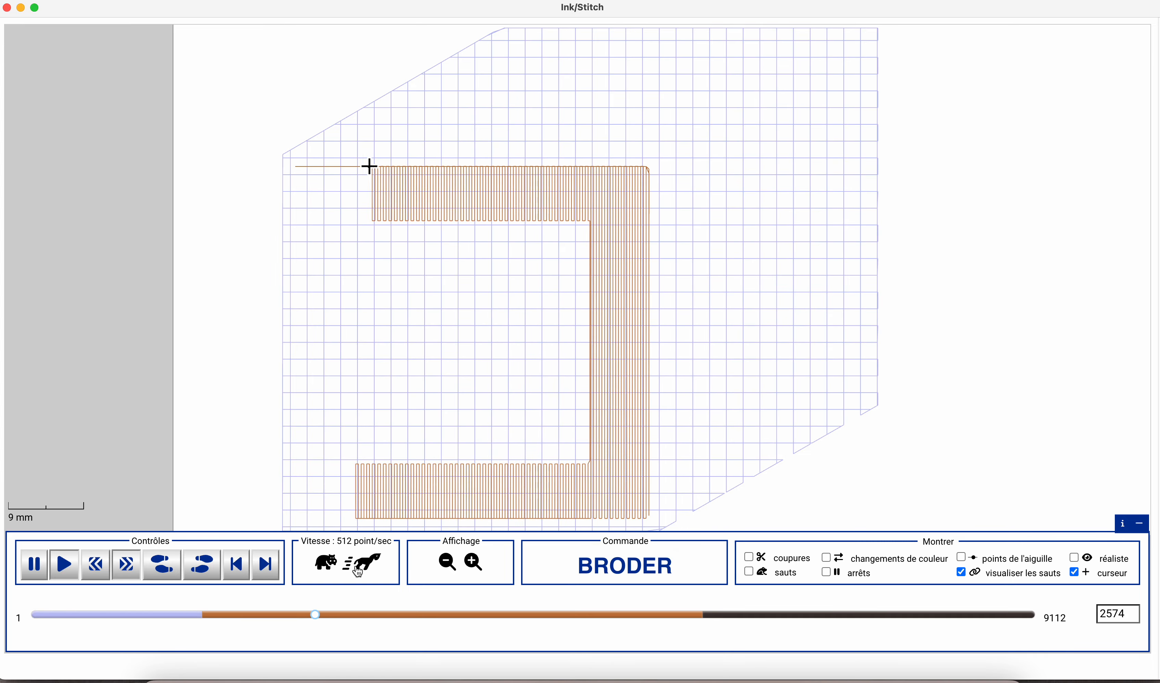
{"action": "left_click", "coordinate": [448, 614]}
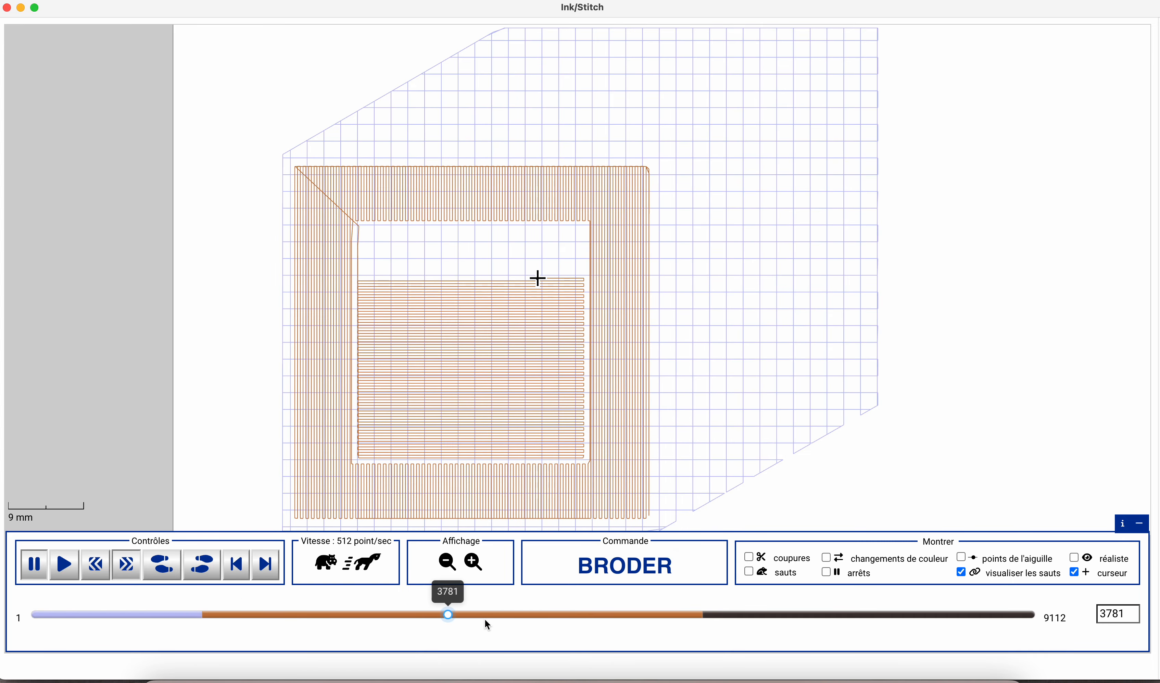
{"action": "mouse_move", "coordinate": [457, 621]}
{"action": "left_mouse_down"}
{"action": "mouse_move", "coordinate": [730, 640]}
{"action": "mouse_move", "coordinate": [901, 623]}
{"action": "mouse_move", "coordinate": [1047, 638]}
{"action": "left_mouse_up"}
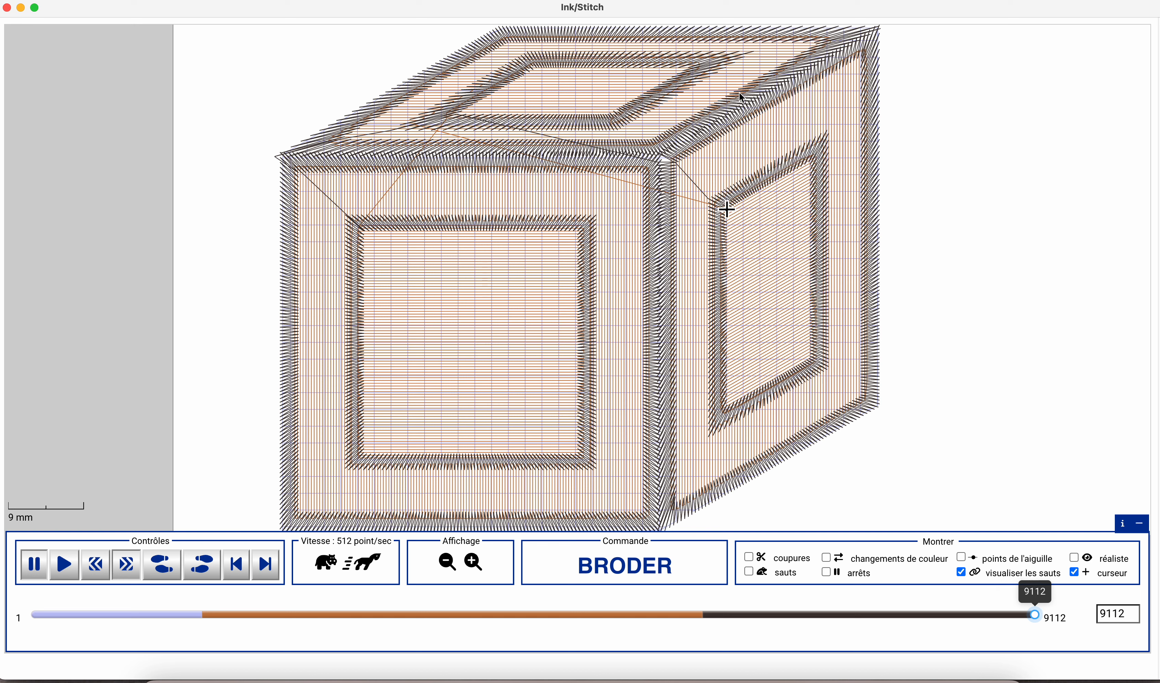
- Show the needle points in the simulation and examine the stitched cube up close
{"action": "scroll", "coordinate": [733, 464], "scroll_direction": "down", "scroll_amount": 1}
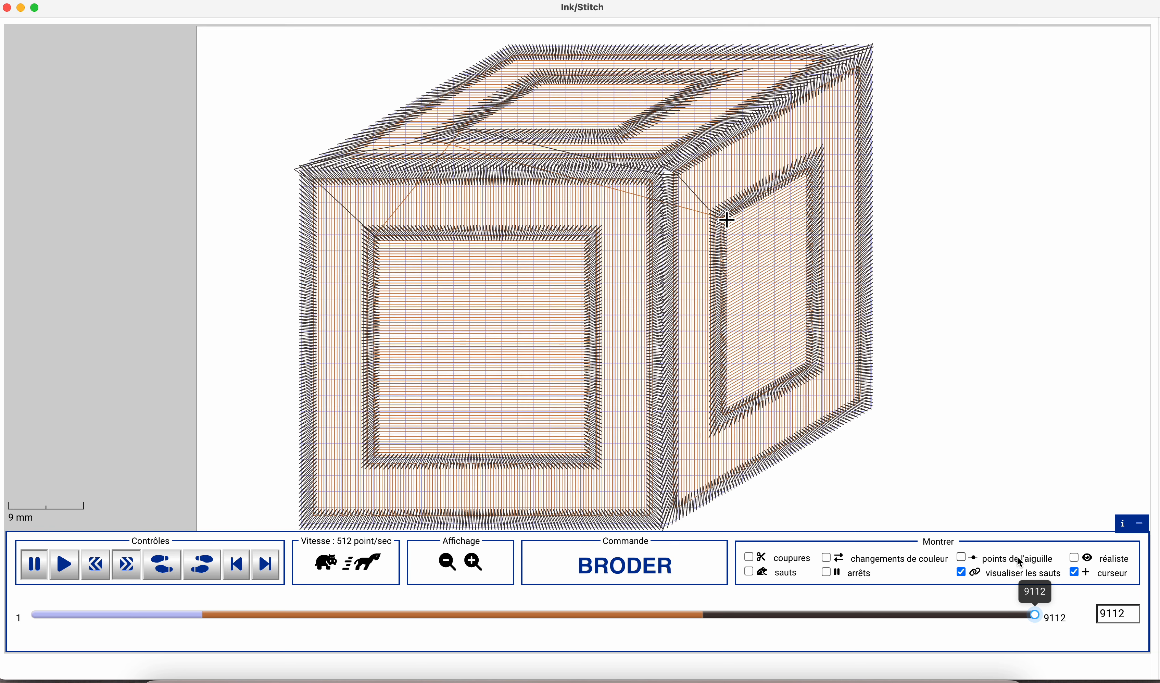
{"action": "left_click", "coordinate": [960, 557]}
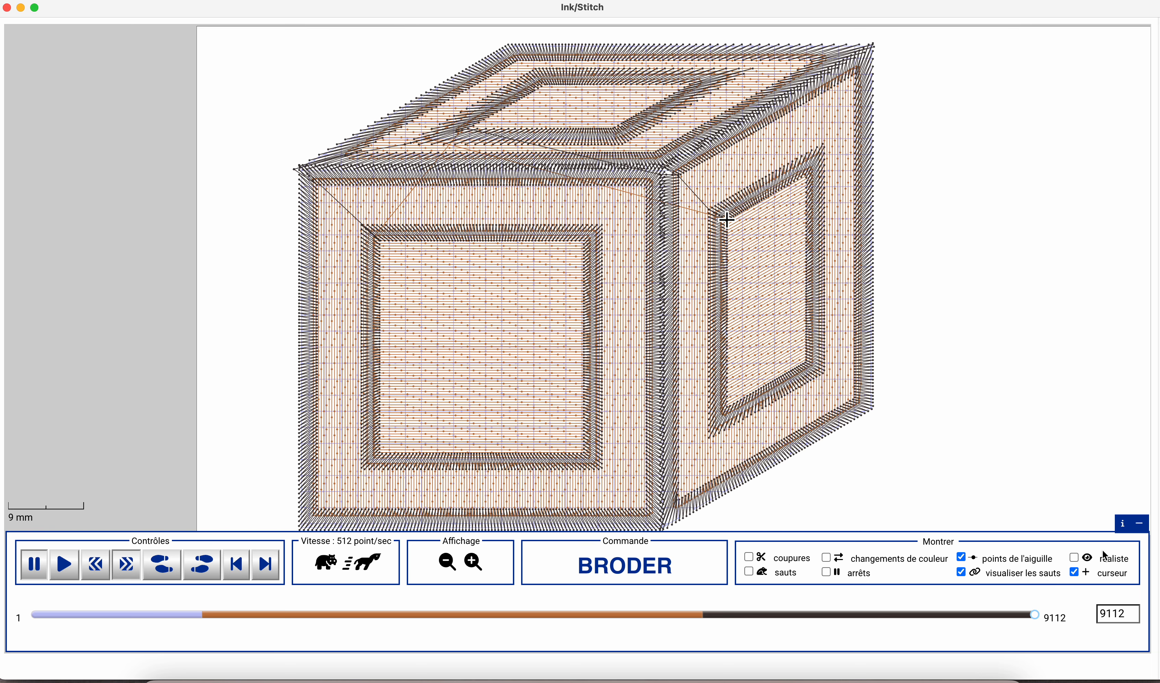
{"action": "scroll", "coordinate": [872, 430], "scroll_direction": "up", "scroll_amount": 1}
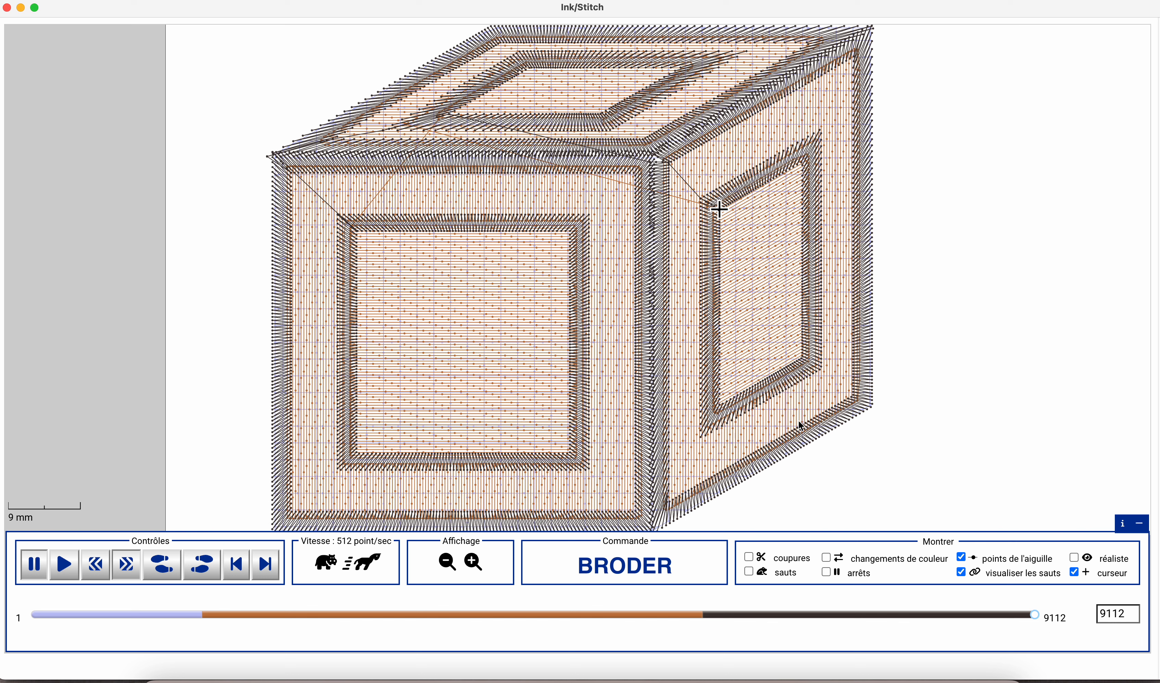
{"action": "scroll", "coordinate": [801, 425], "scroll_direction": "up", "scroll_amount": 1}
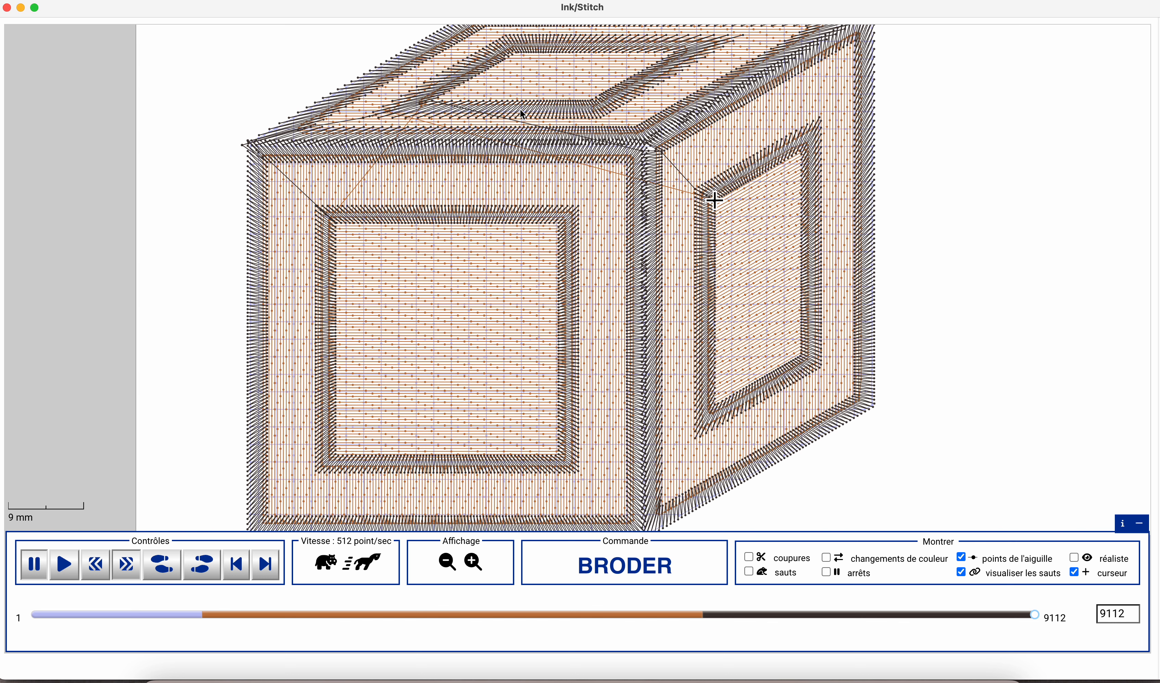